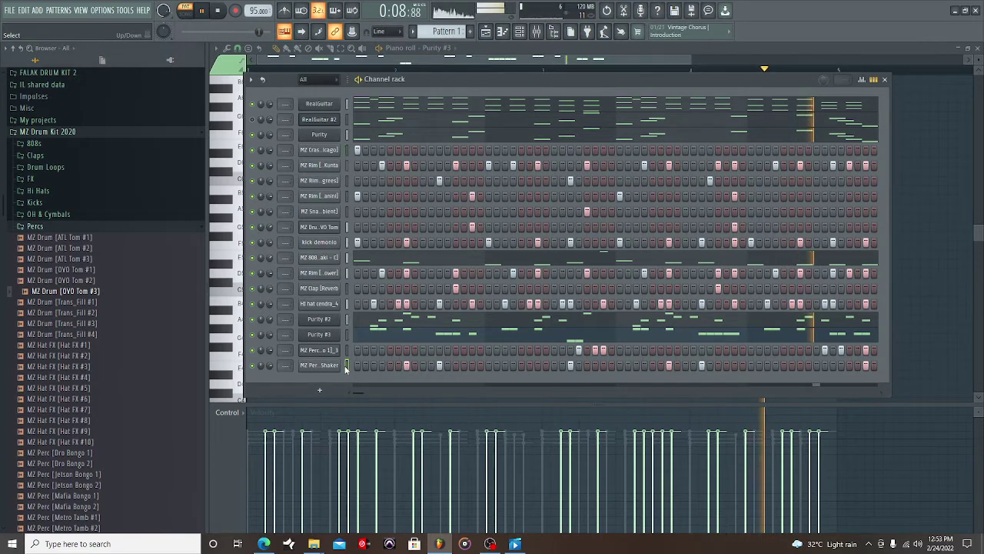
- Route all selected channels to consecutive mixer tracks starting from Insert 1
click(535, 32)
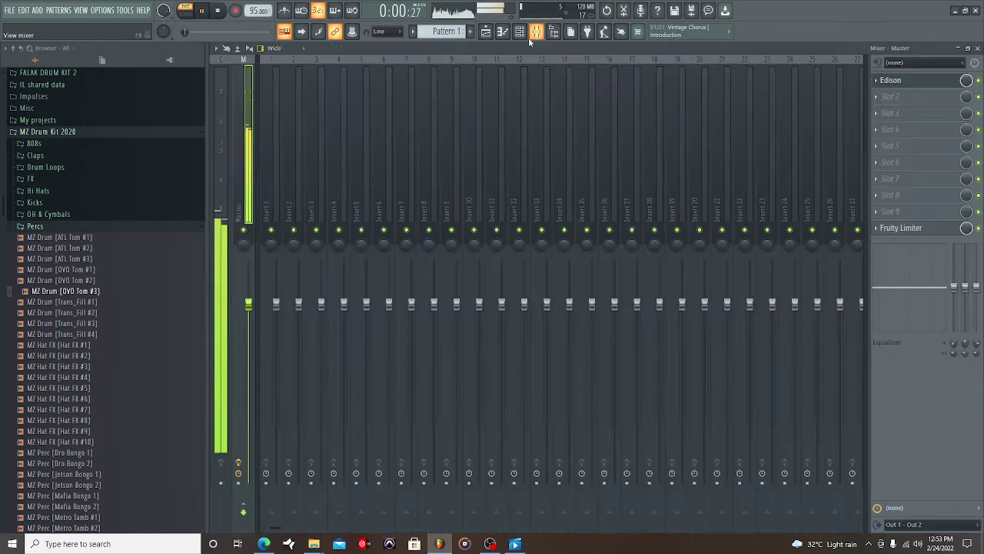
right_click(273, 193)
mouse_move(339, 164)
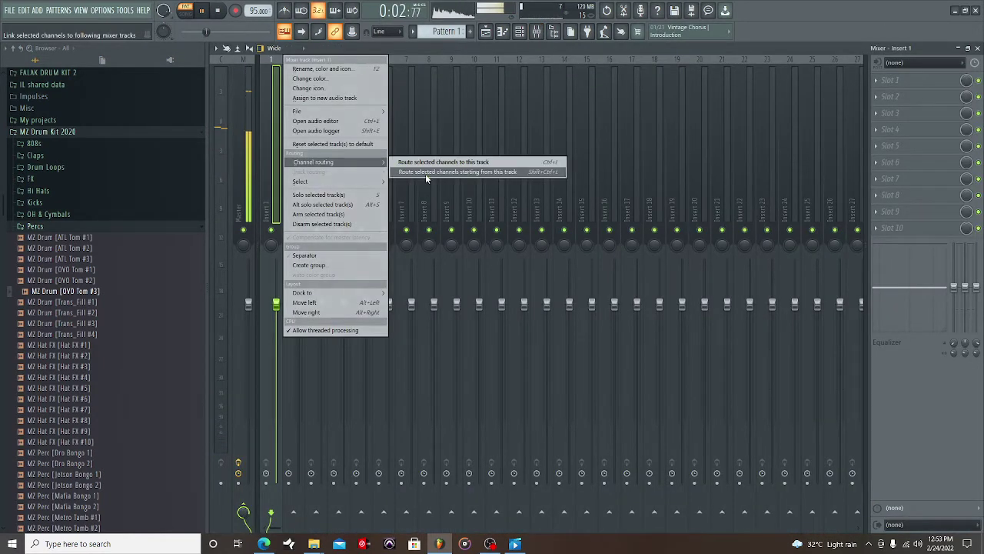
click(425, 174)
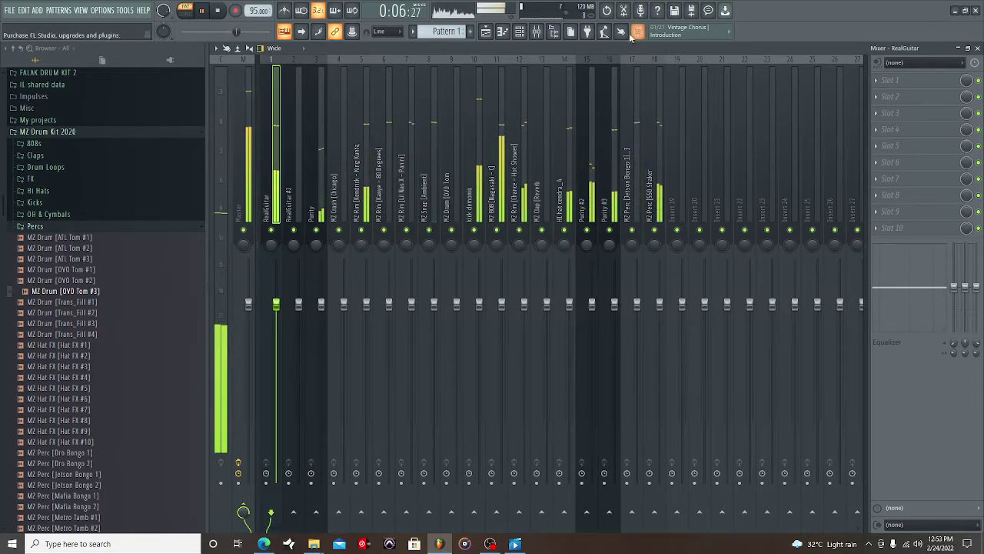
- Lower the volumes of the instrument and drum channels in the channel rack to roughly 47 to 55%
click(520, 31)
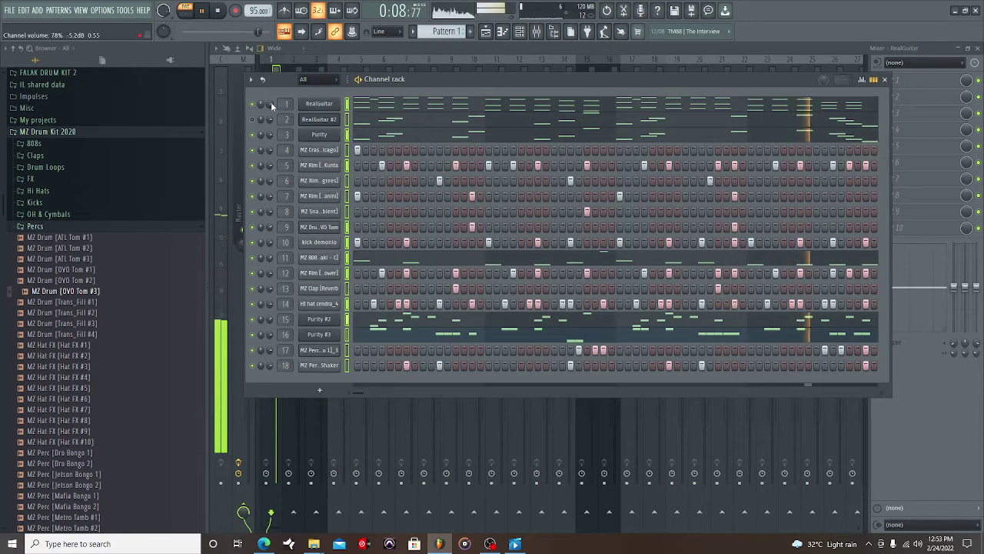
drag(270, 105, 272, 131)
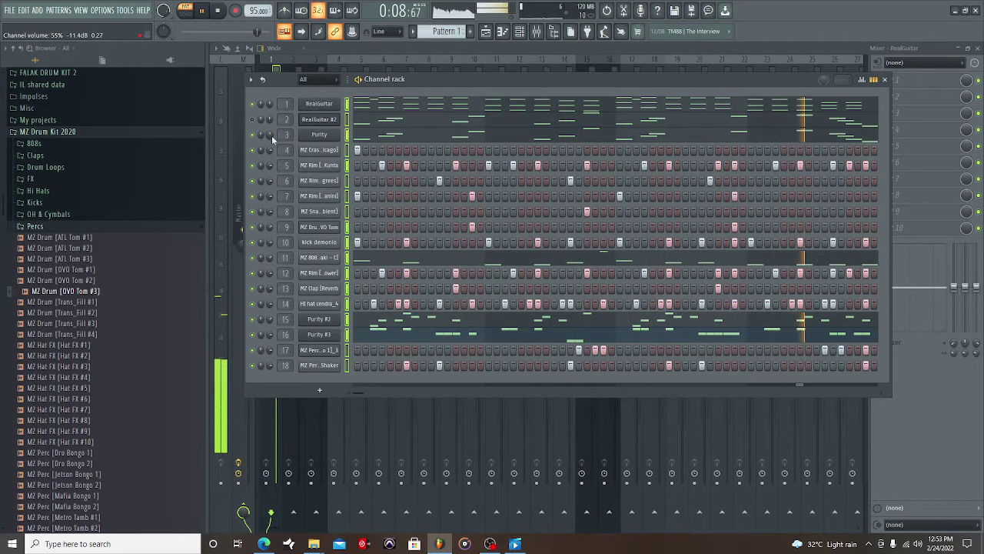
drag(270, 151, 271, 169)
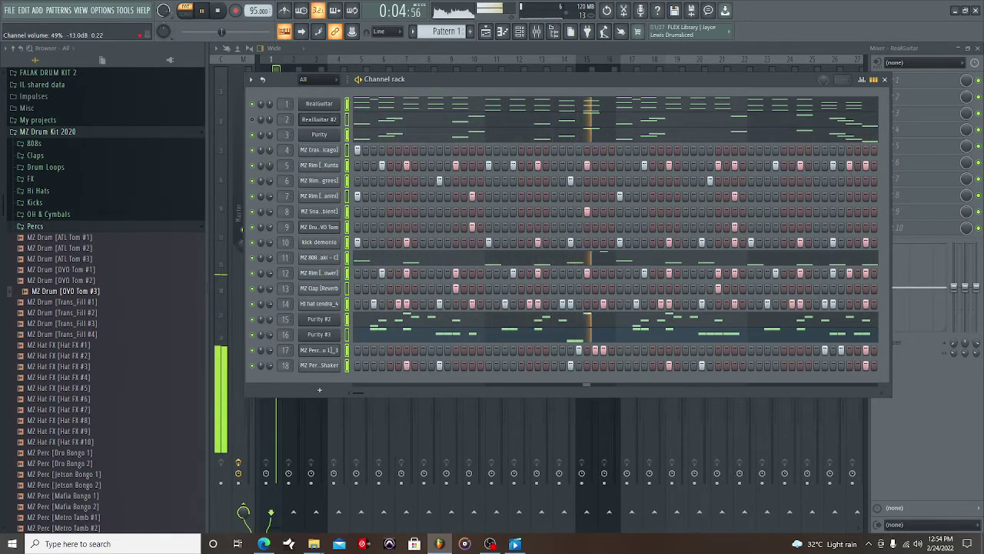
drag(269, 180, 269, 195)
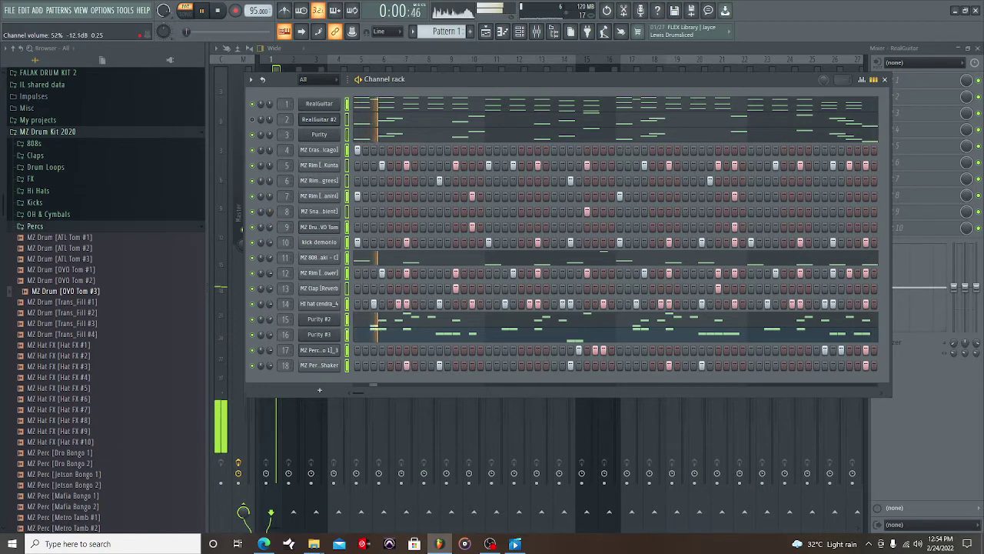
drag(271, 225, 270, 346)
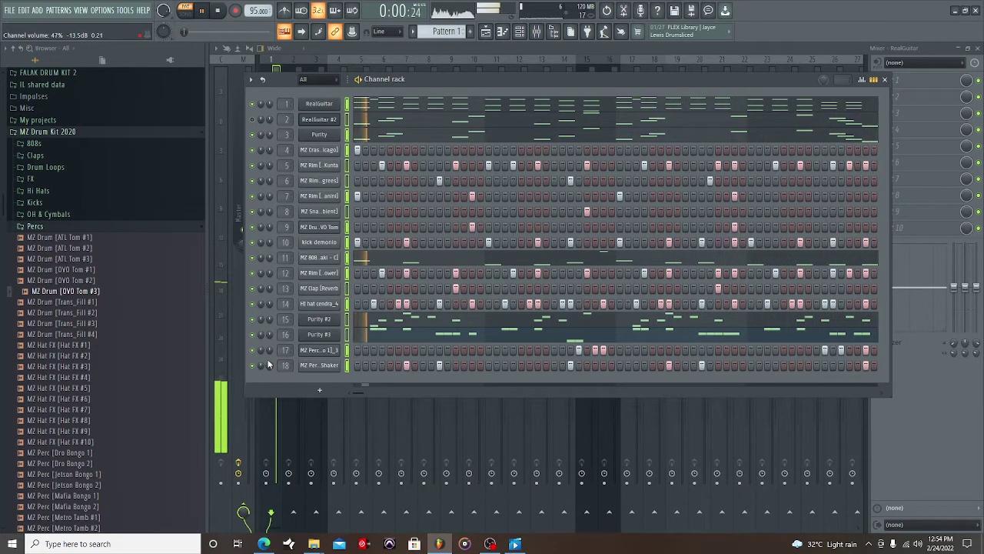
- Add Fruity Parametric EQ 2 to the RealGuitar mixer track's first slot and cut the low end with a steep band 1 high-pass
click(537, 33)
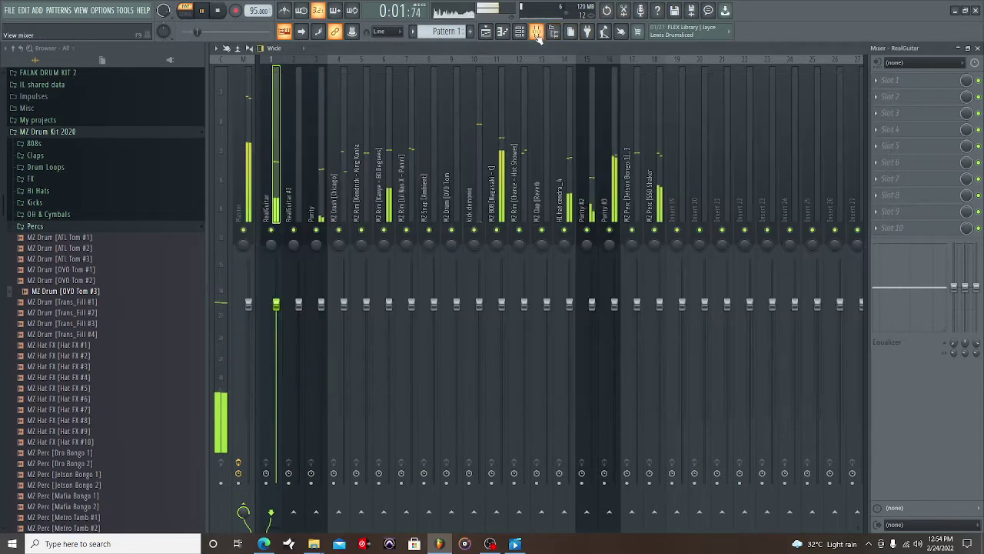
click(877, 80)
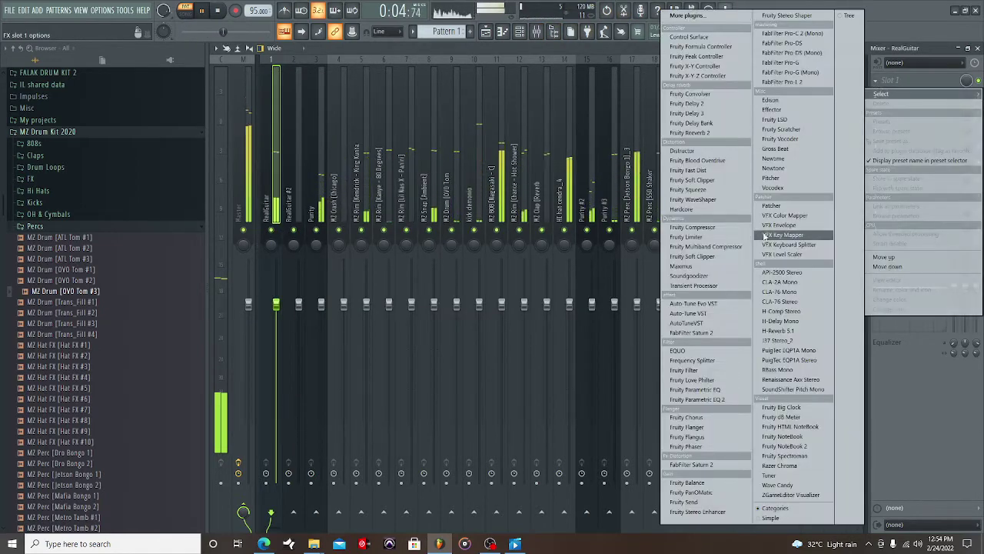
click(709, 399)
click(482, 329)
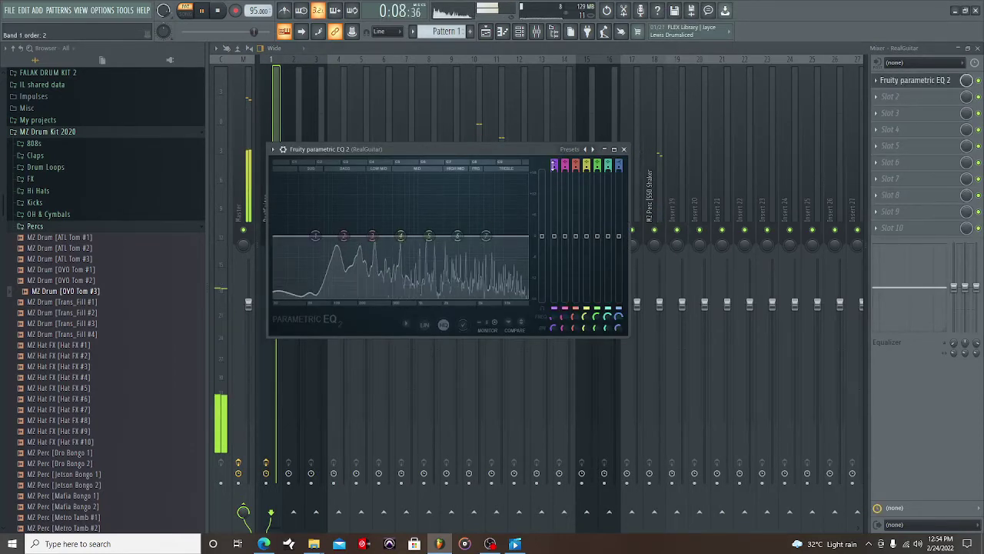
drag(554, 166, 553, 140)
drag(315, 235, 323, 296)
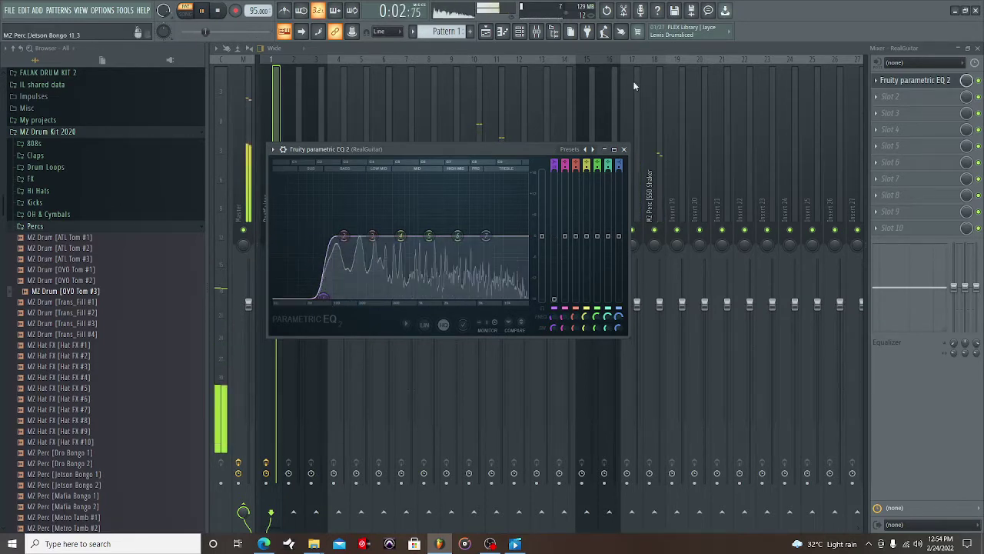
click(623, 148)
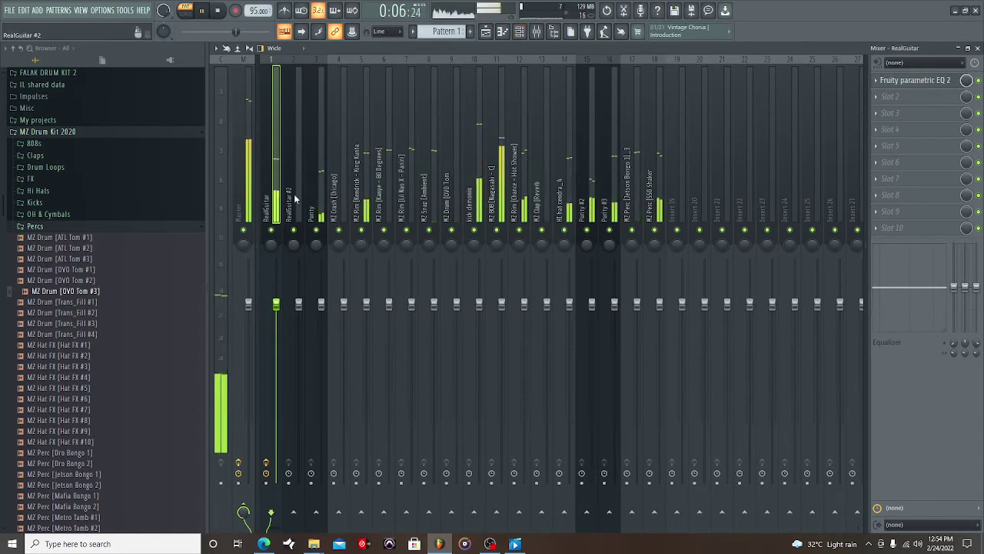
- Solo the RealGuitar mixer track and open its Fruity Parametric EQ 2
right_click(271, 229)
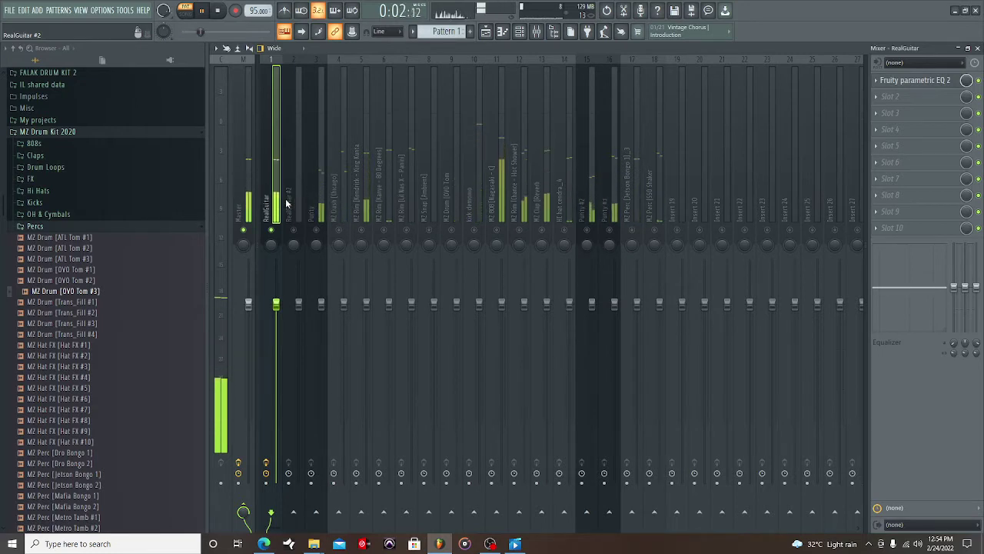
click(892, 80)
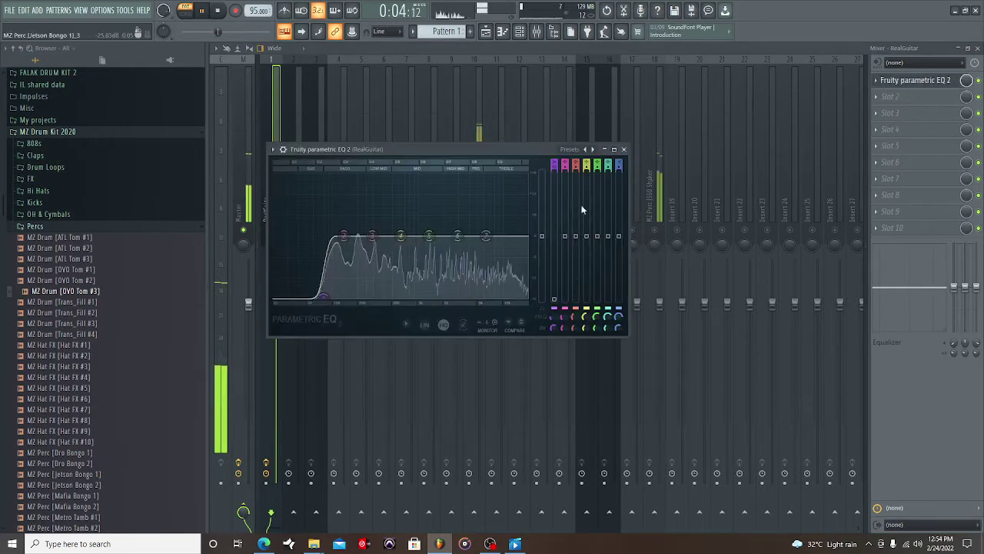
- Rename the empty mixer track Insert 19 as Instruments Bus
click(676, 170)
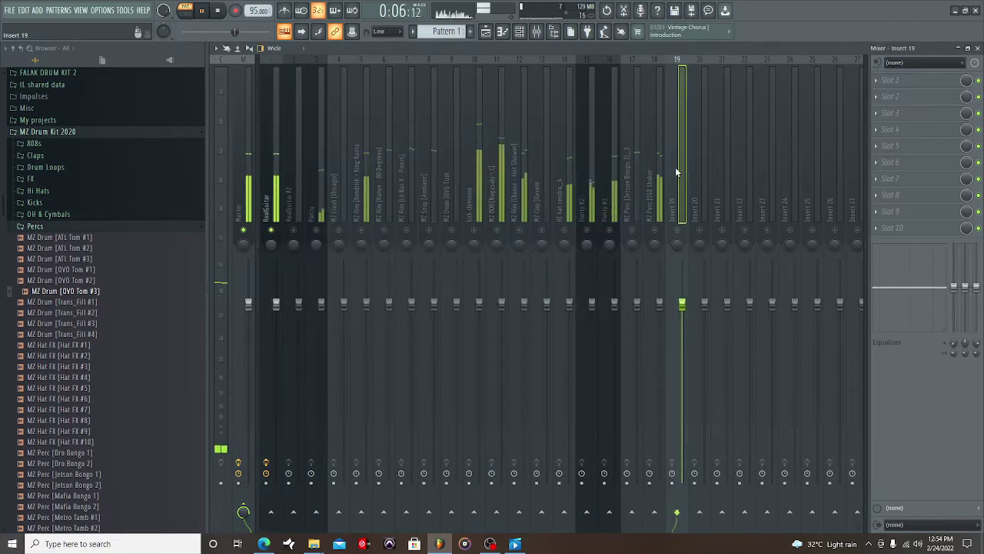
right_click(687, 57)
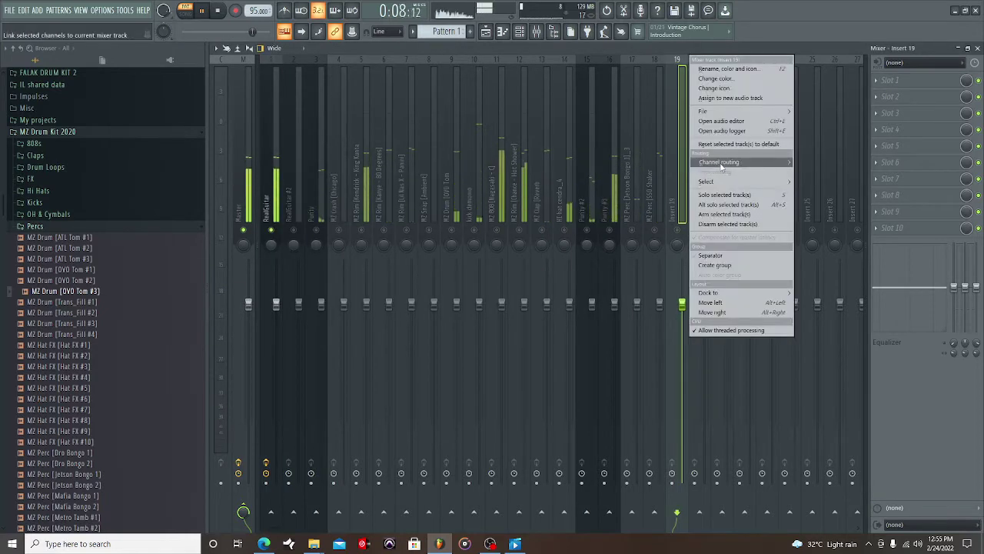
click(737, 69)
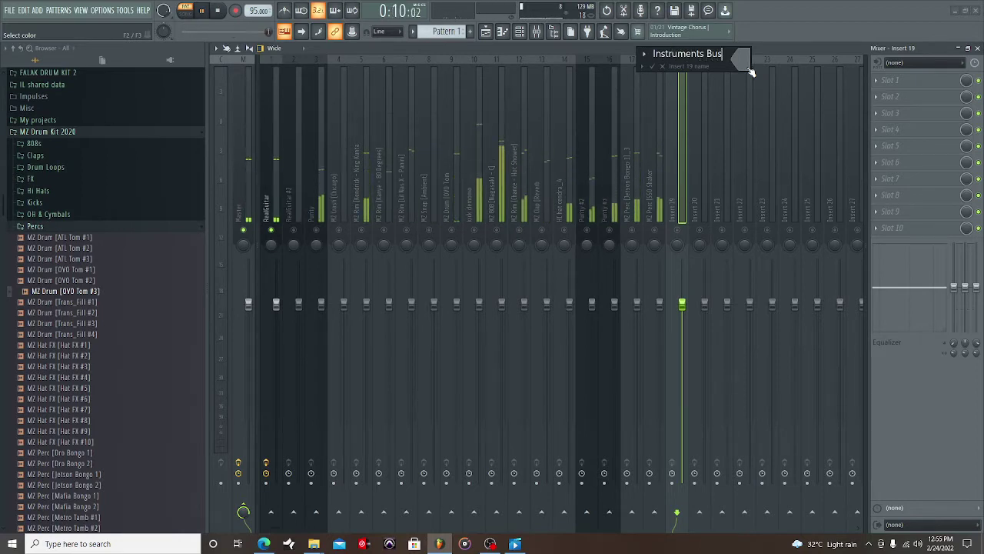
key(Return)
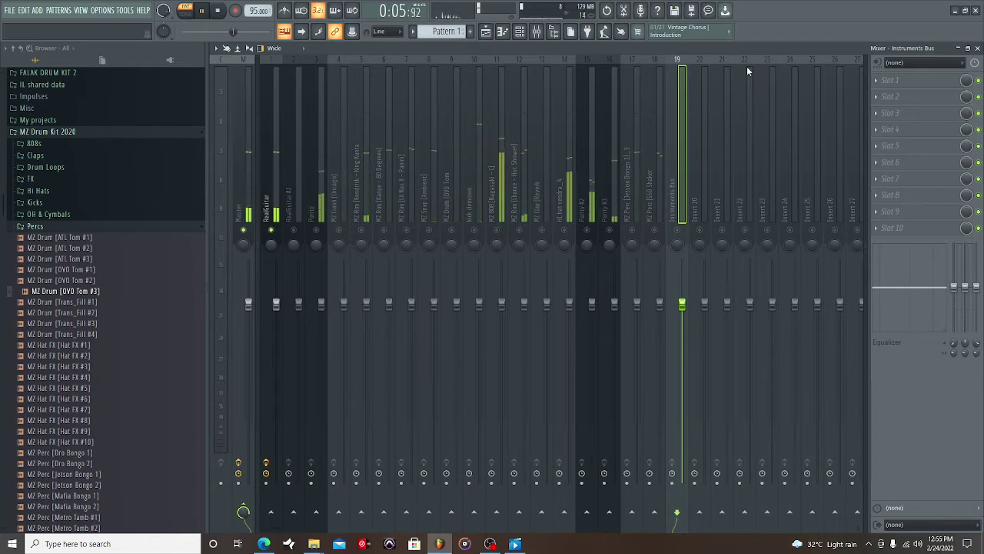
- Route the RealGuitar, RealGuitar #2 and Purity mixer tracks to the Instruments Bus and lower the bus volume to 87% (-3.1 dB)
click(747, 66)
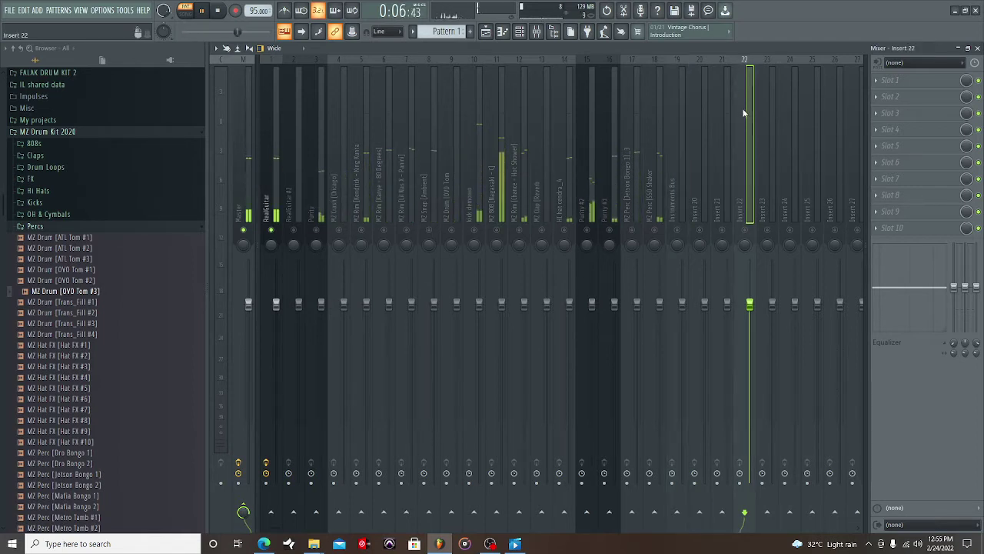
click(668, 180)
click(267, 211)
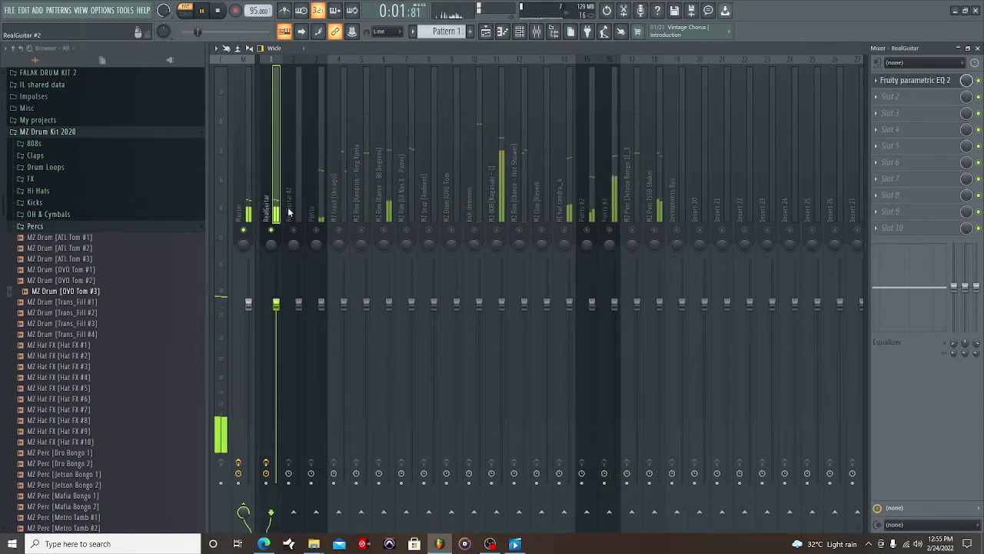
click(289, 212)
click(311, 211)
click(272, 209)
ctrl+shift+click(292, 209)
ctrl+shift+click(314, 210)
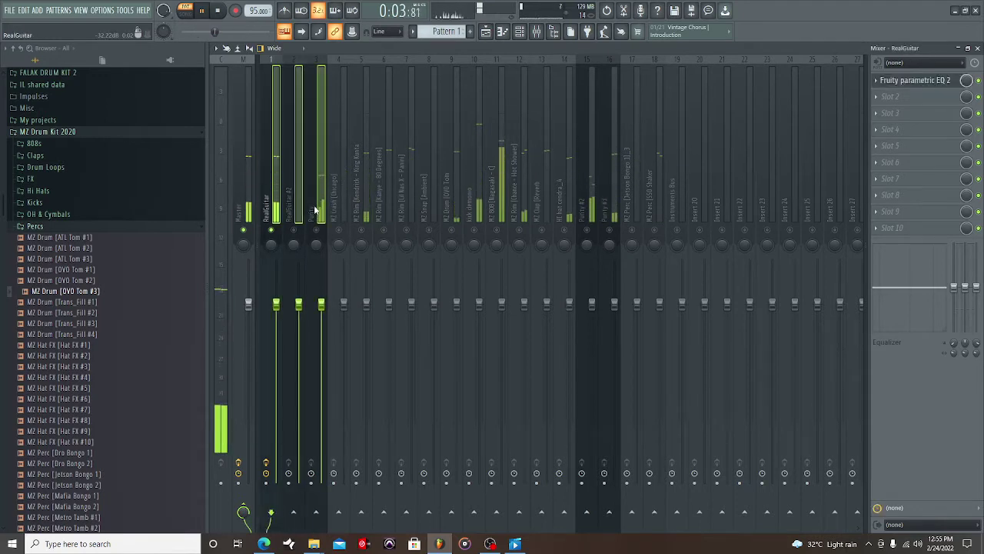
right_click(677, 511)
click(711, 485)
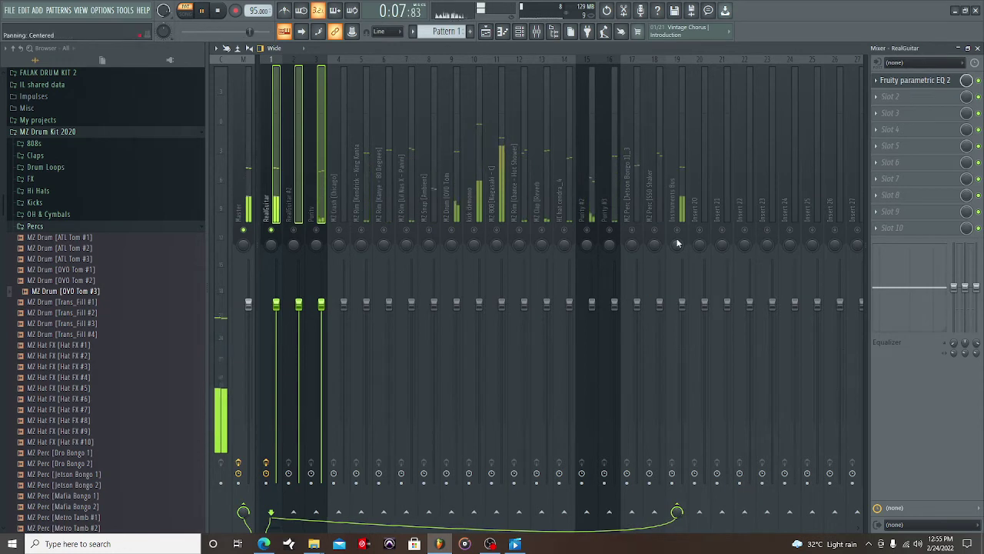
drag(683, 307, 683, 329)
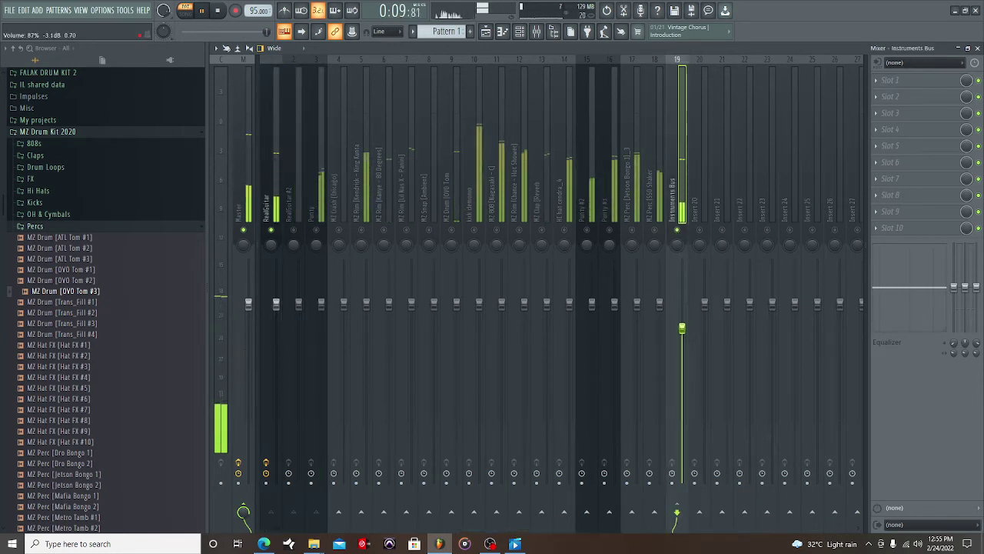
- Route the Purity #2 and Purity #3 mixer tracks to the Instruments Bus
click(582, 209)
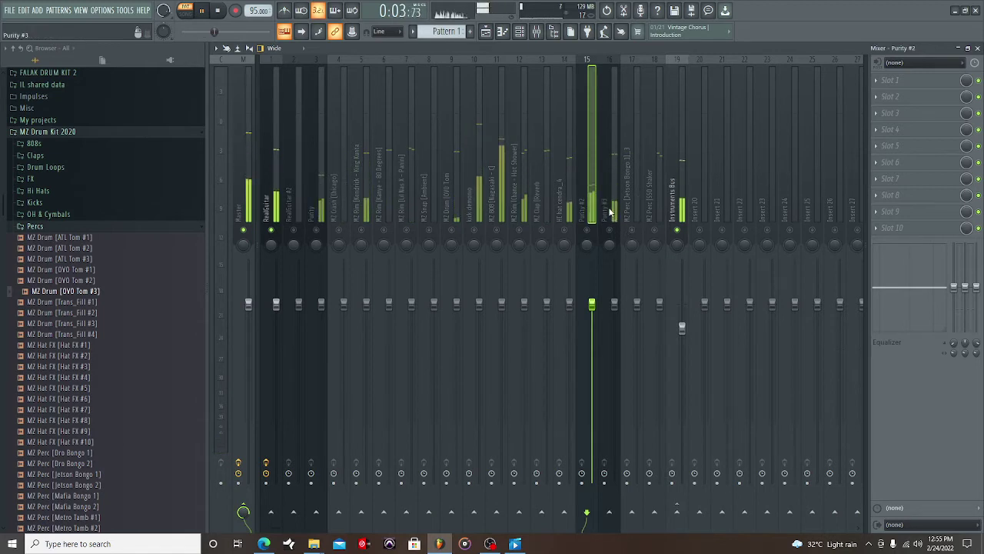
click(610, 211)
ctrl+click(603, 213)
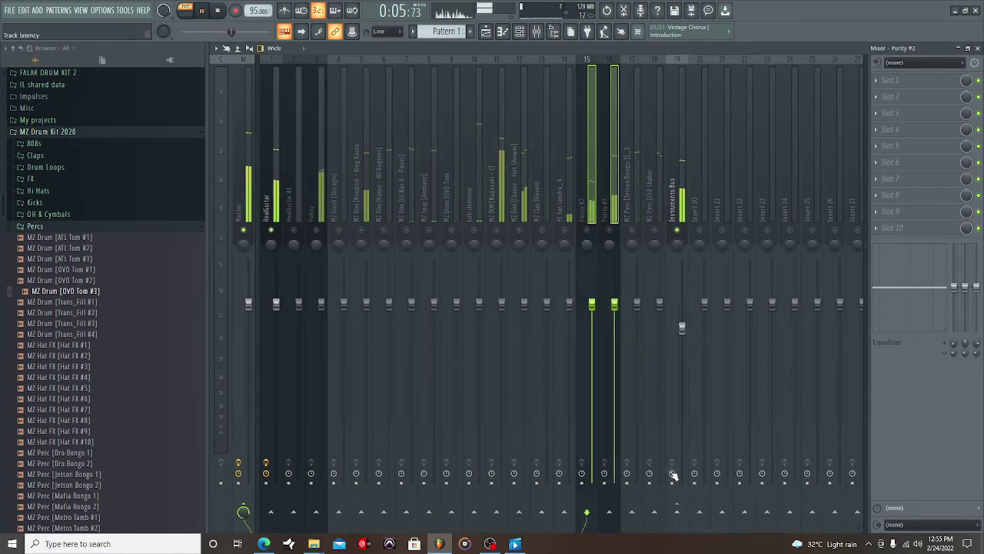
right_click(678, 513)
click(707, 479)
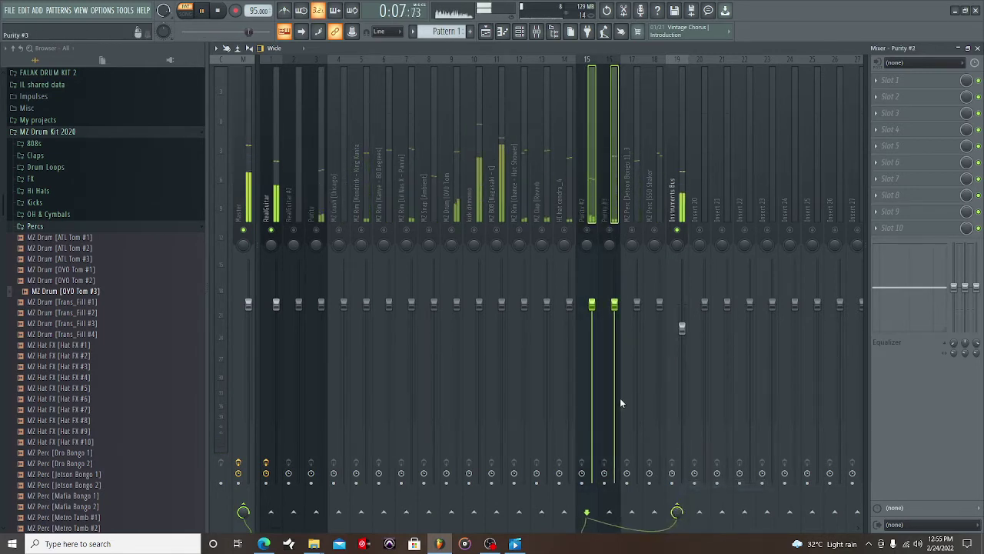
- Shape the RealGuitar EQ with a slight high-mid boost on band 6 and a slight bass cut on band 2
click(269, 205)
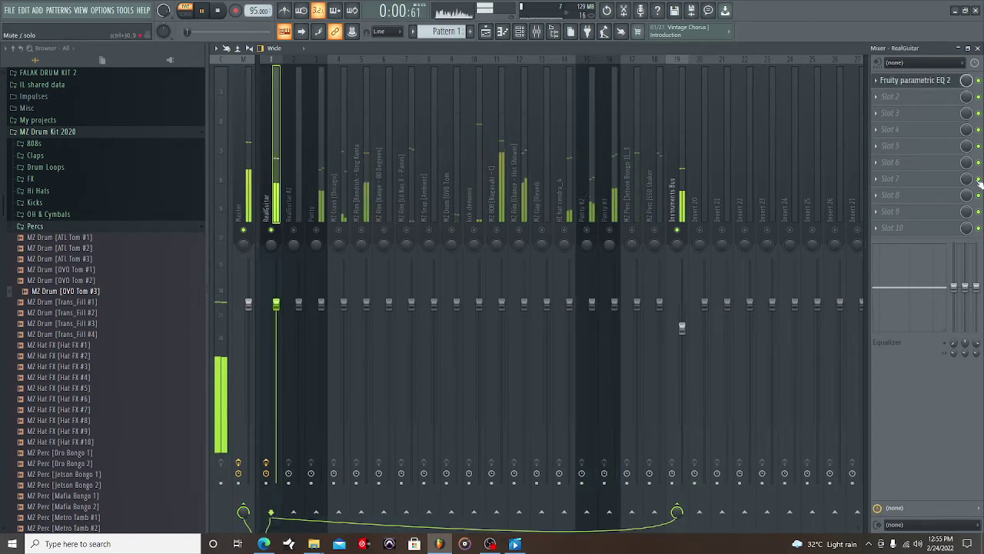
click(900, 81)
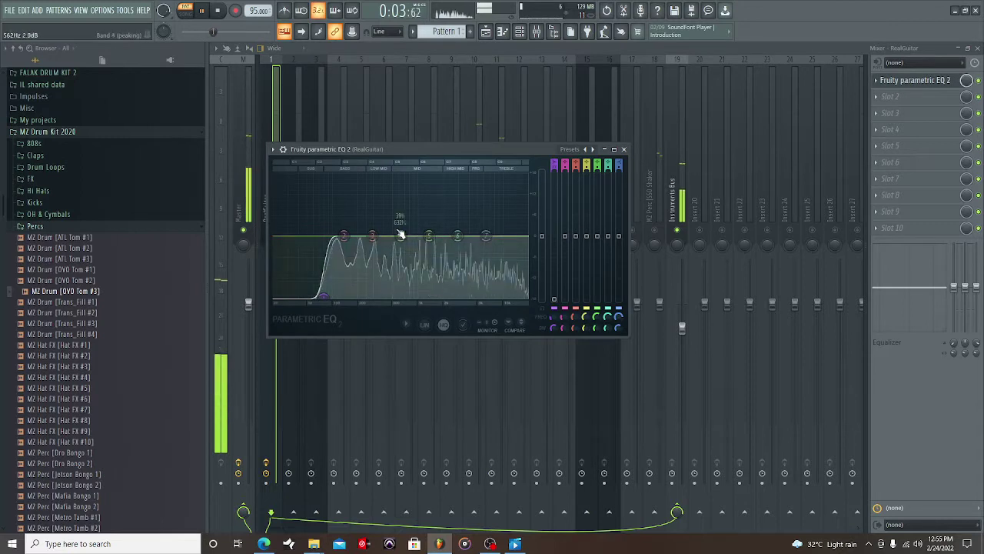
drag(457, 235, 461, 229)
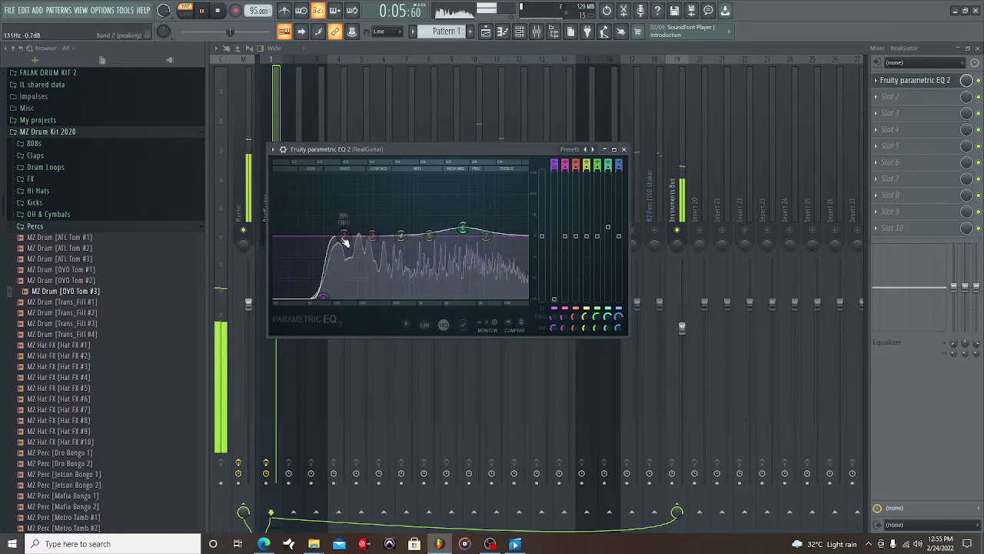
drag(344, 235, 346, 246)
drag(463, 227, 462, 229)
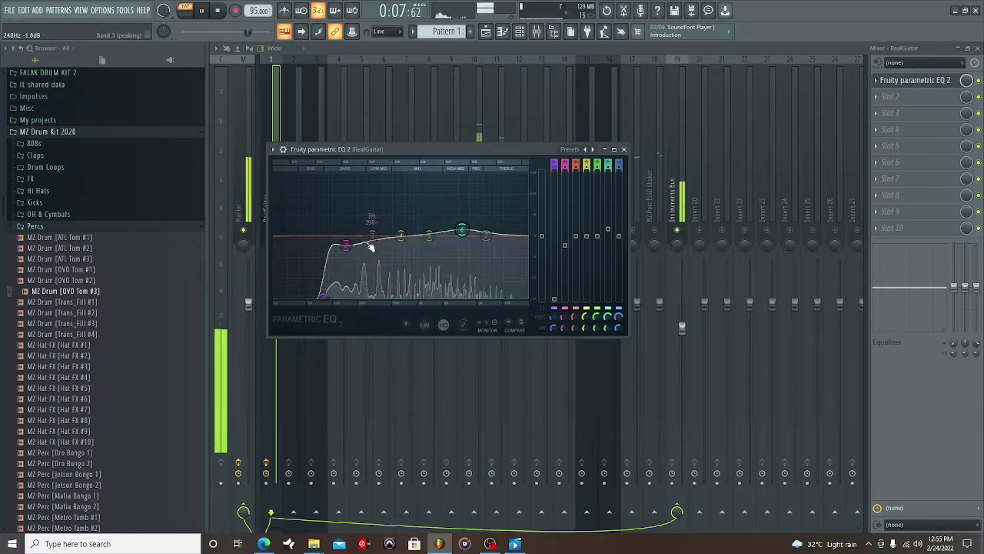
drag(346, 245, 337, 242)
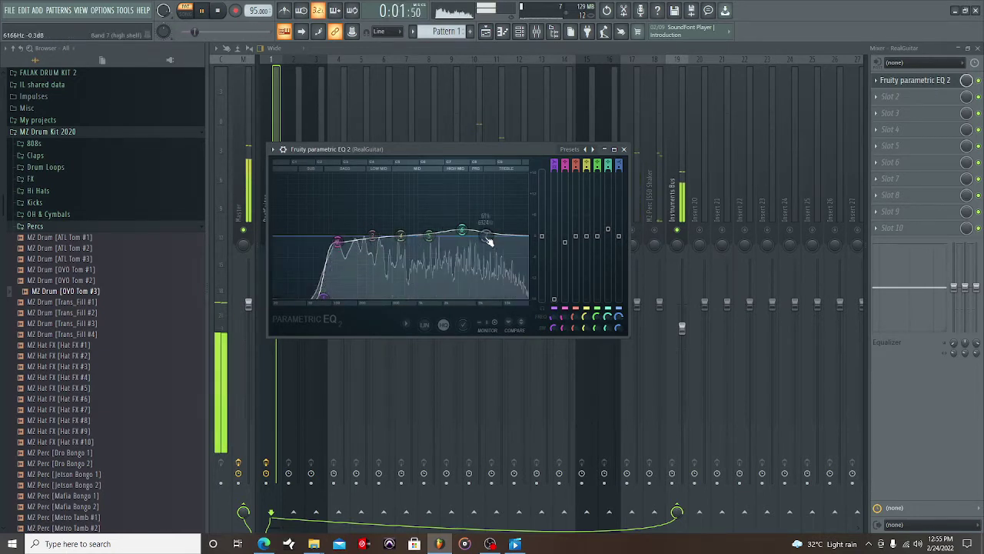
- Add the API-2500 Stereo compressor to slot 4 of the RealGuitar track and load its Acc Gtr guitar preset
click(875, 128)
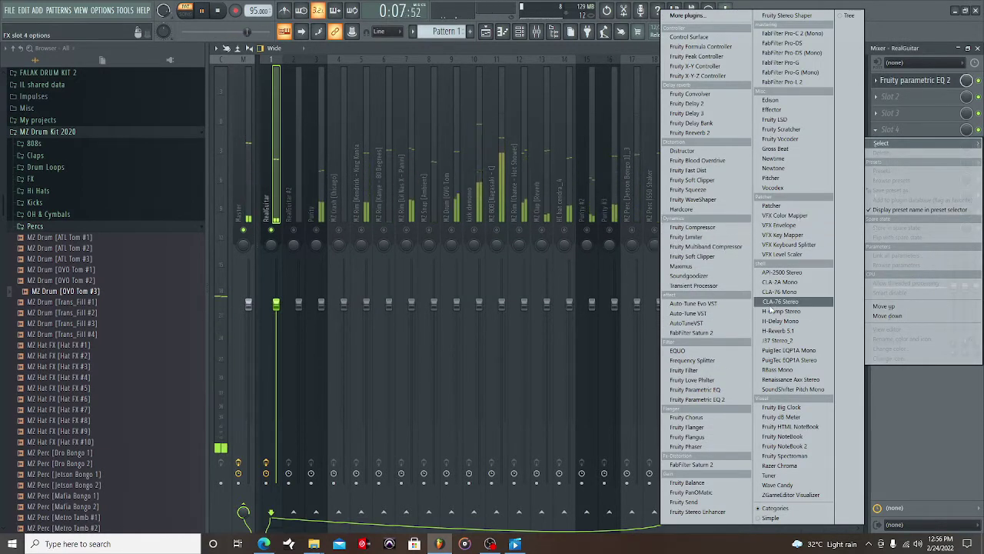
click(782, 272)
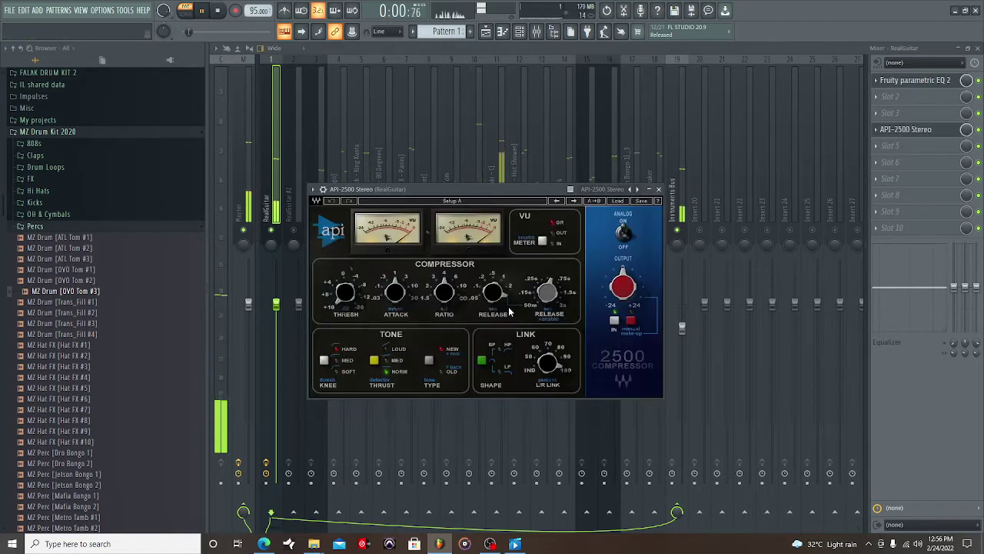
click(622, 201)
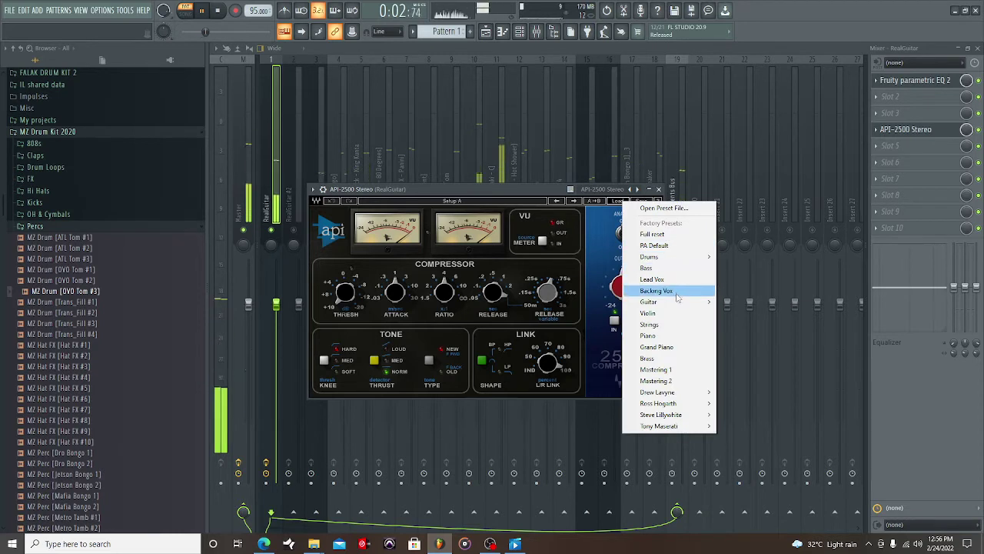
mouse_move(677, 301)
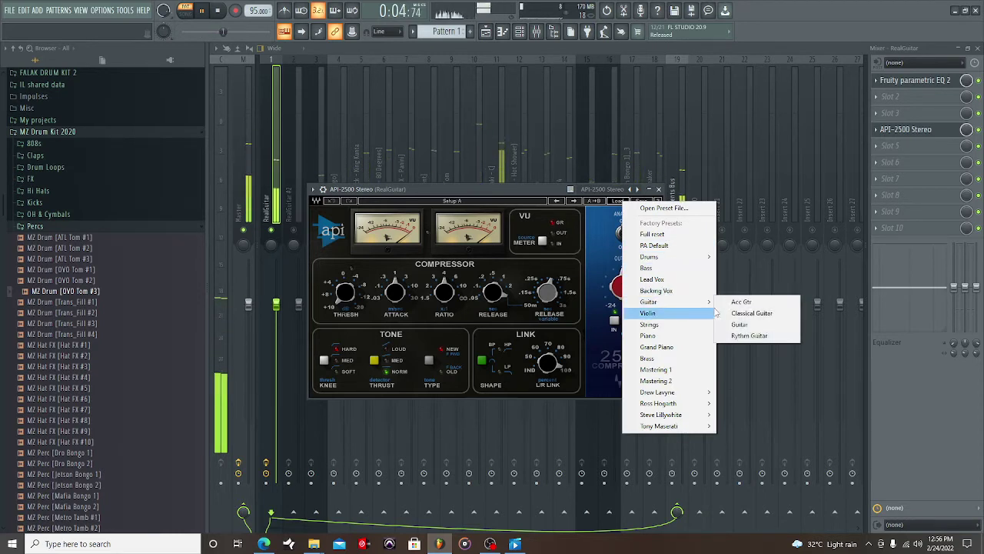
click(742, 303)
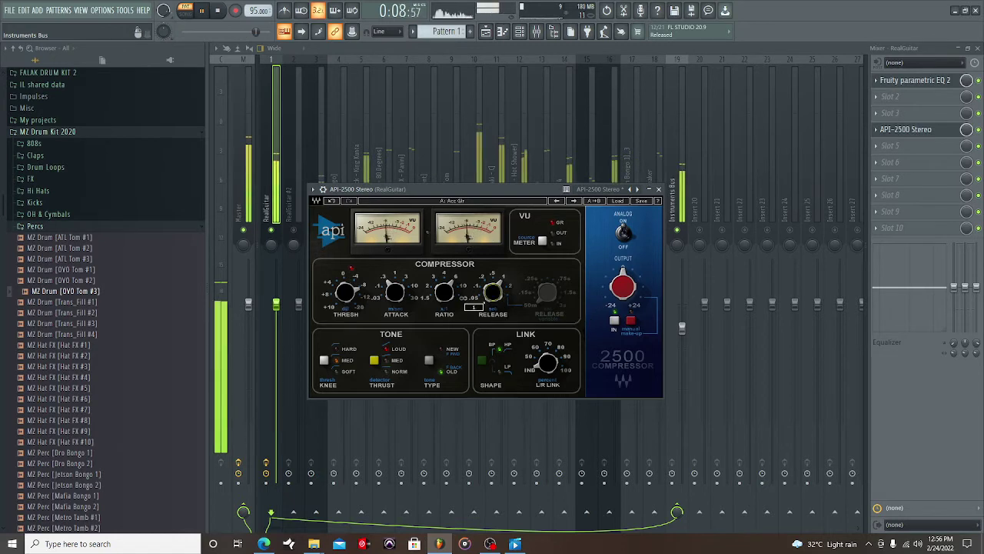
scroll(493, 292, up, 1)
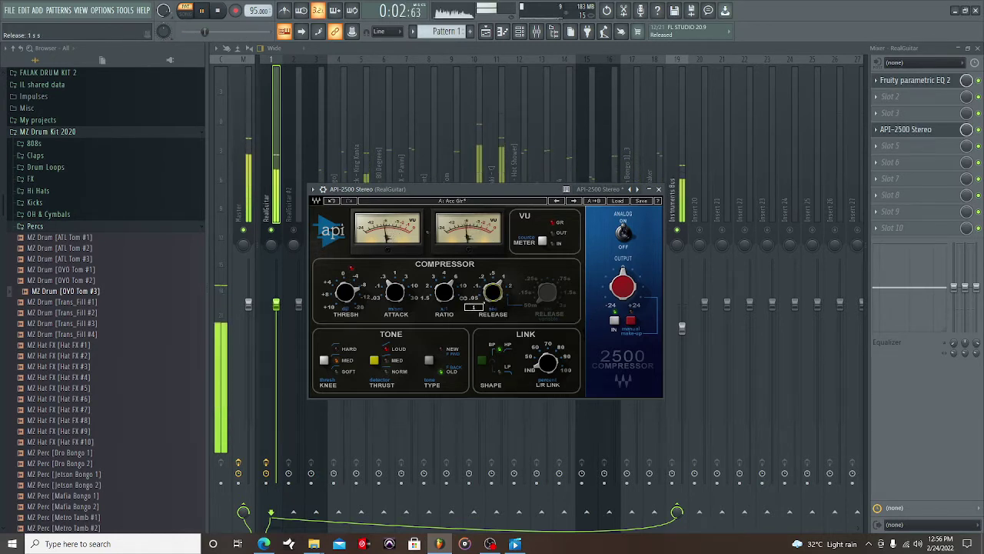
scroll(496, 292, down, 1)
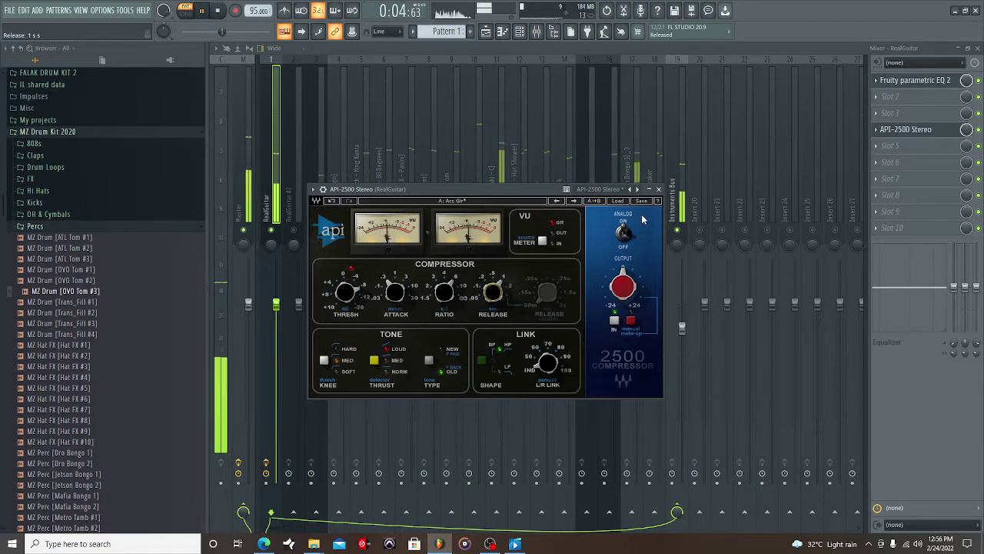
click(659, 188)
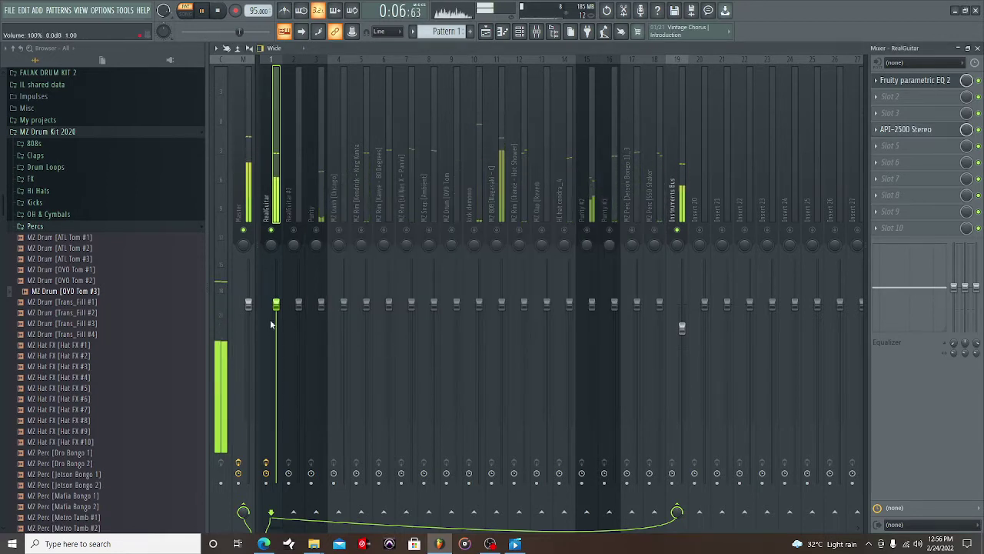
- Lower the RealGuitar track volume to 94% (-1.3 dB) and nudge the Instruments Bus fader slightly down
drag(276, 304, 276, 314)
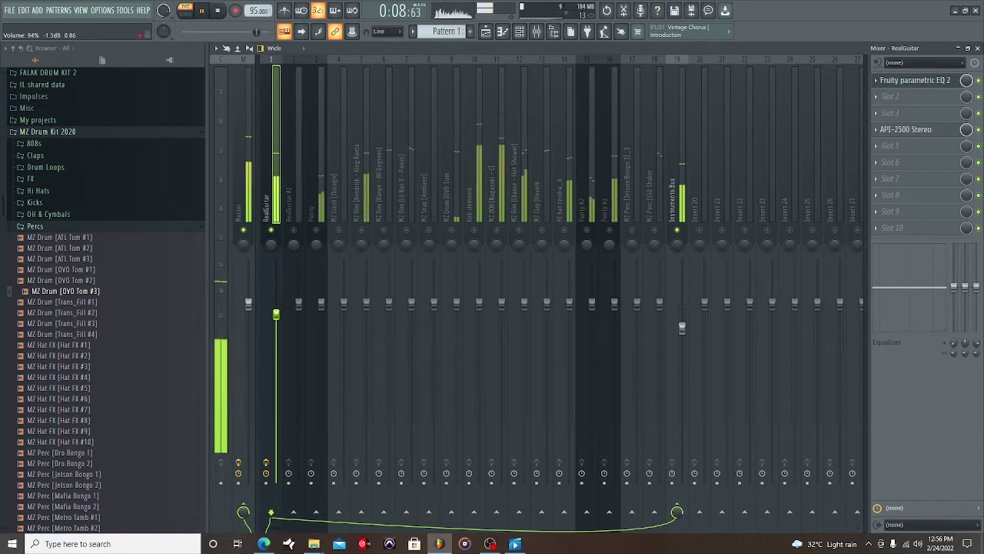
click(682, 329)
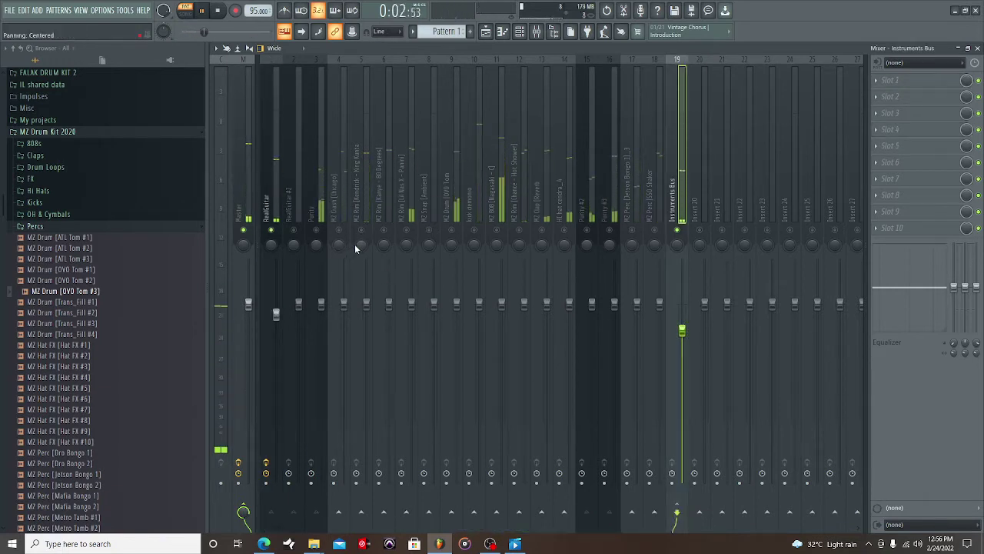
- Add Fruity Parametric EQ 2 to slot 1 of the Purity track and set a steep band 1 low cut at about 201 Hz
click(316, 211)
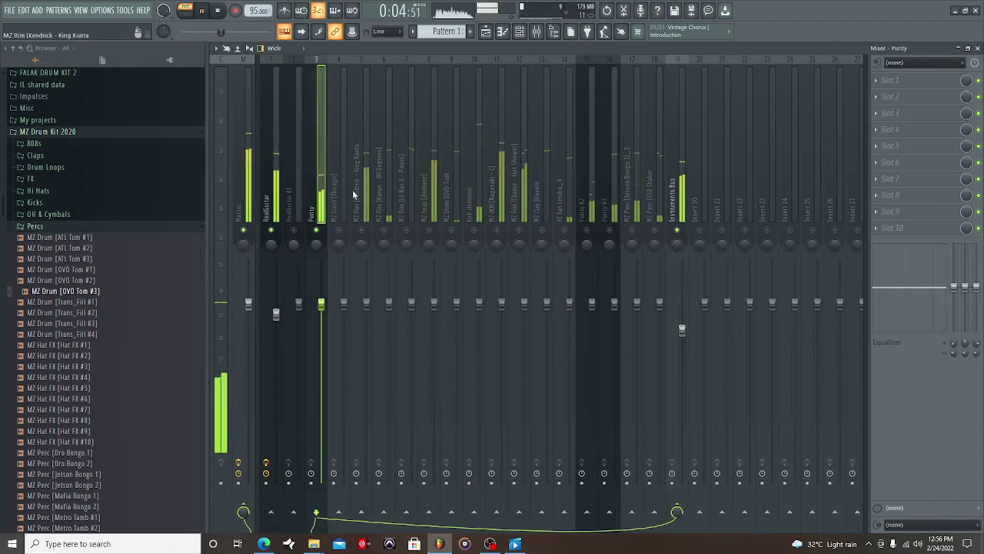
click(885, 86)
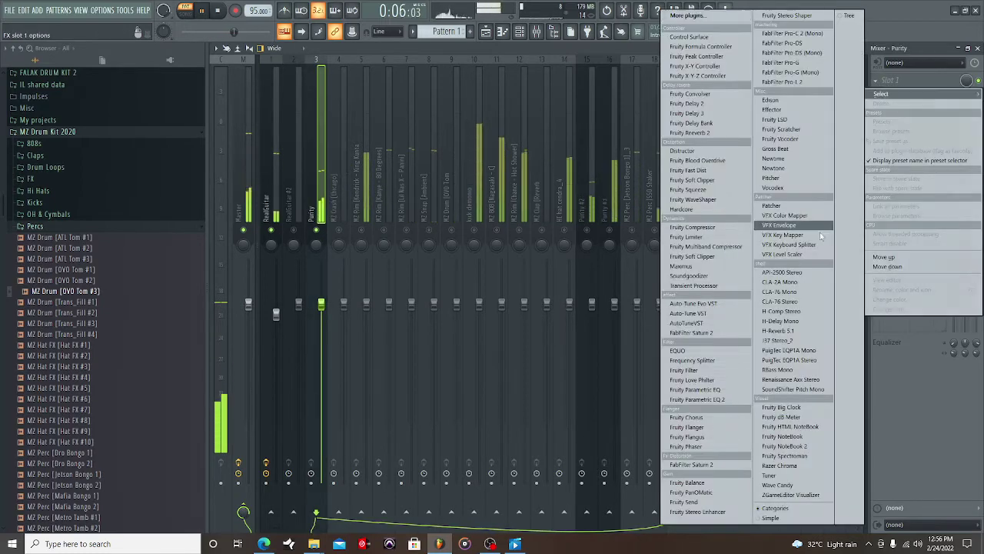
click(707, 398)
click(496, 331)
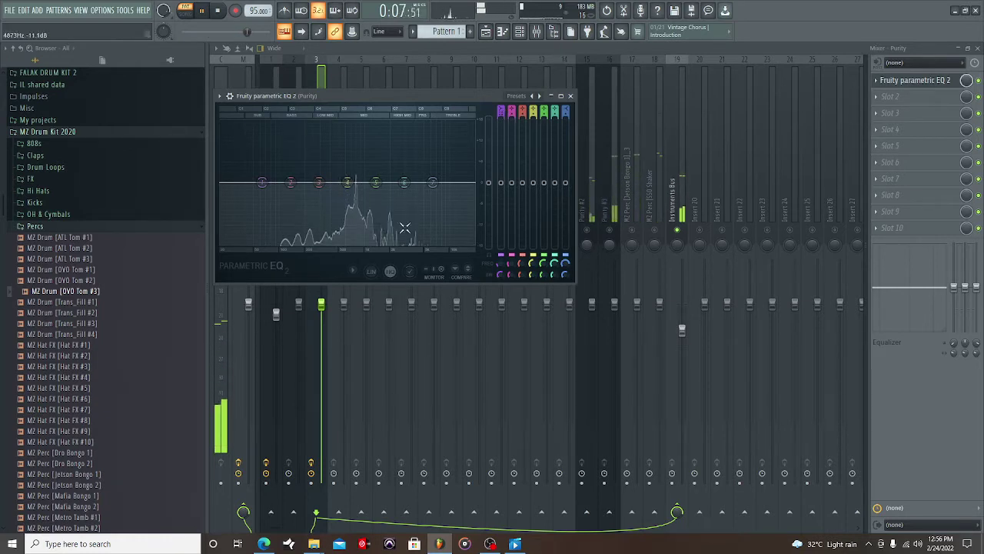
drag(262, 182, 300, 240)
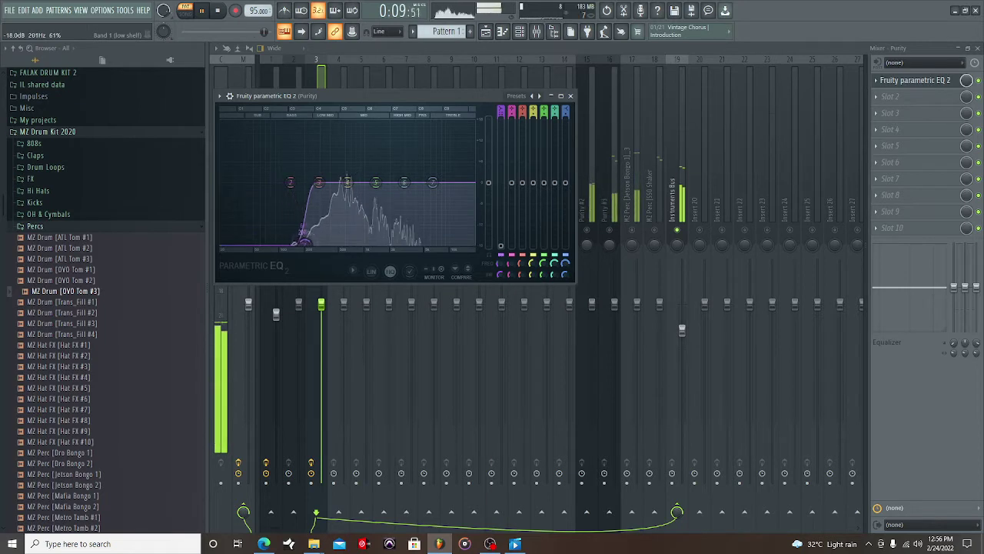
- Add Fruity Reeverb 2 to slot 5 of the Purity track, keeping its default settings
click(879, 146)
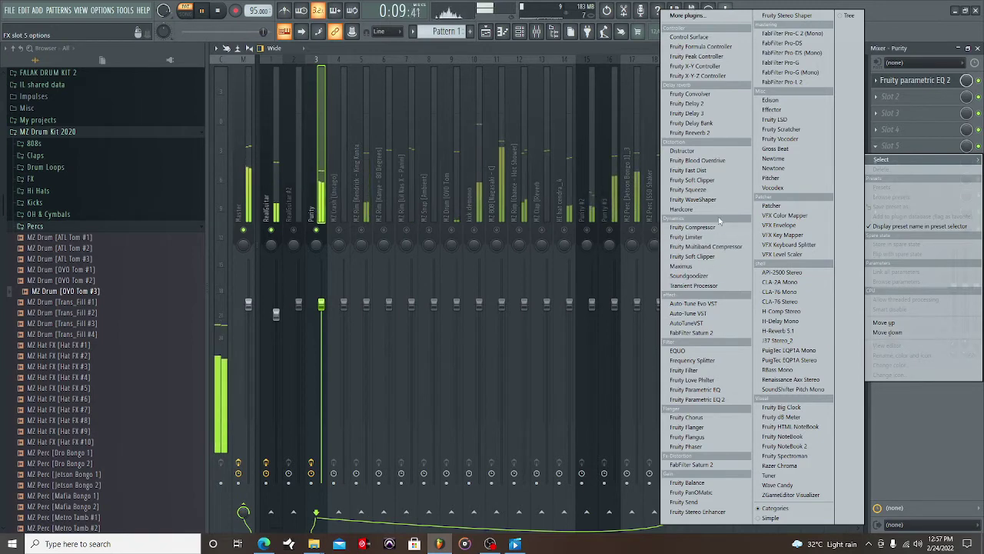
click(714, 135)
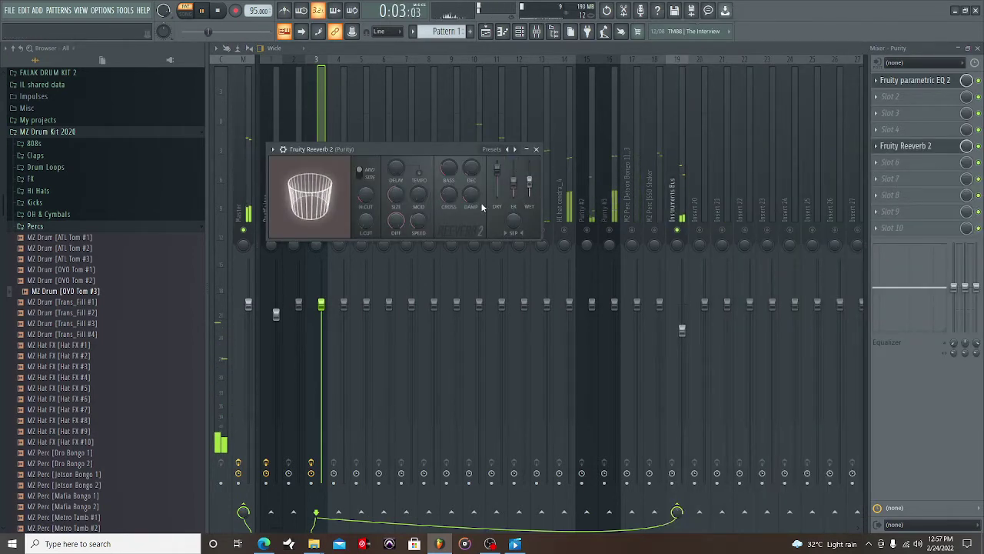
click(537, 150)
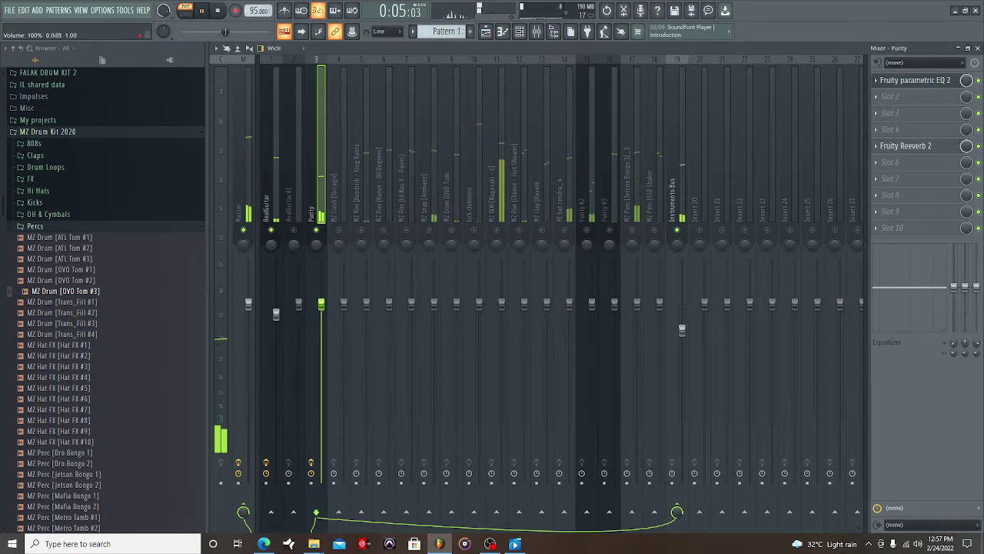
- Add Fruity Stereo Enhancer to slot 7 of the Purity track and lower the track volume to just under 85% (-3.4 dB)
click(878, 190)
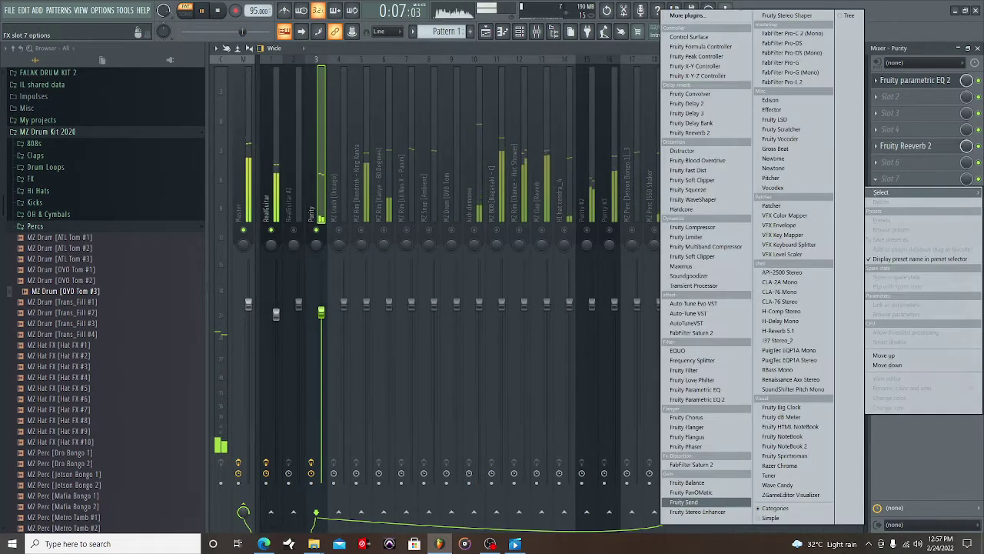
click(696, 507)
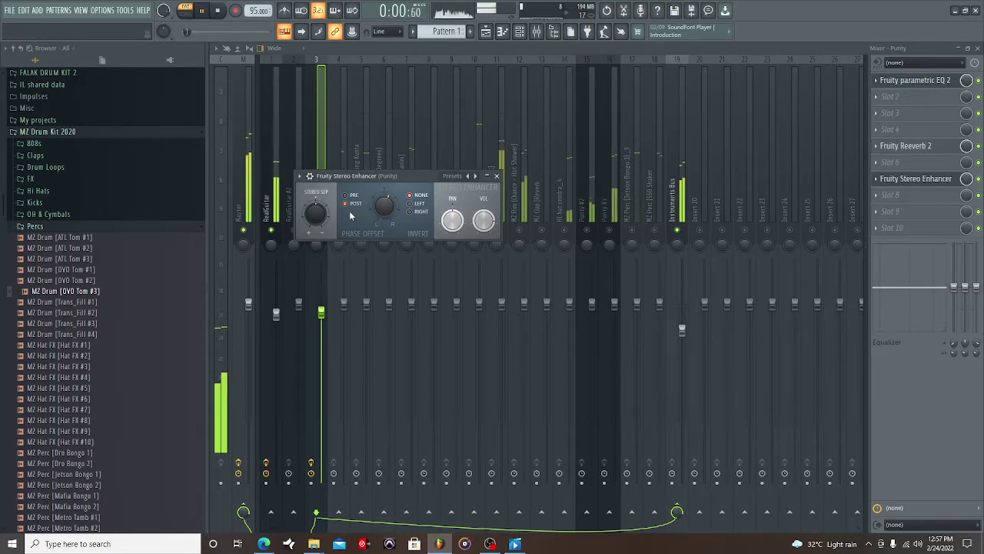
click(496, 176)
drag(320, 312, 321, 322)
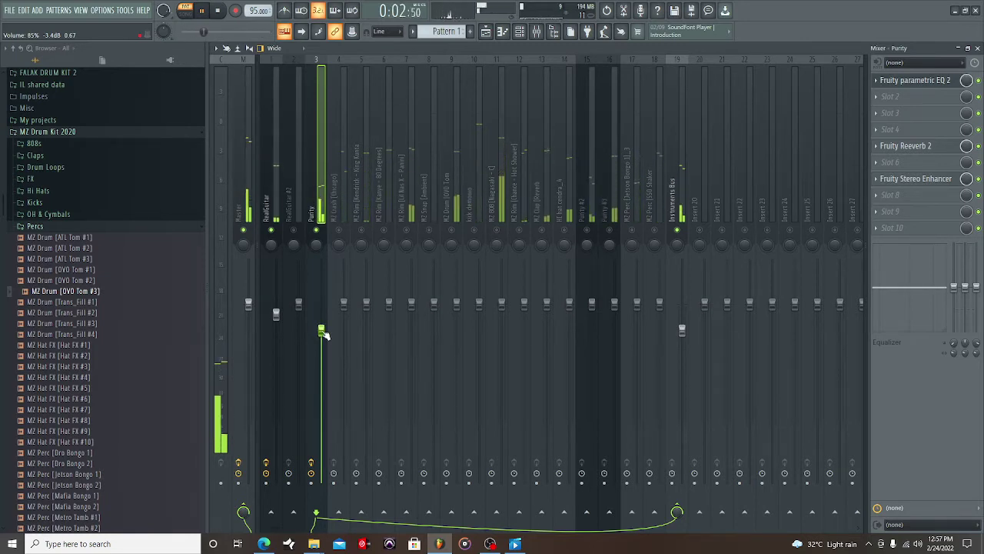
drag(322, 330, 321, 333)
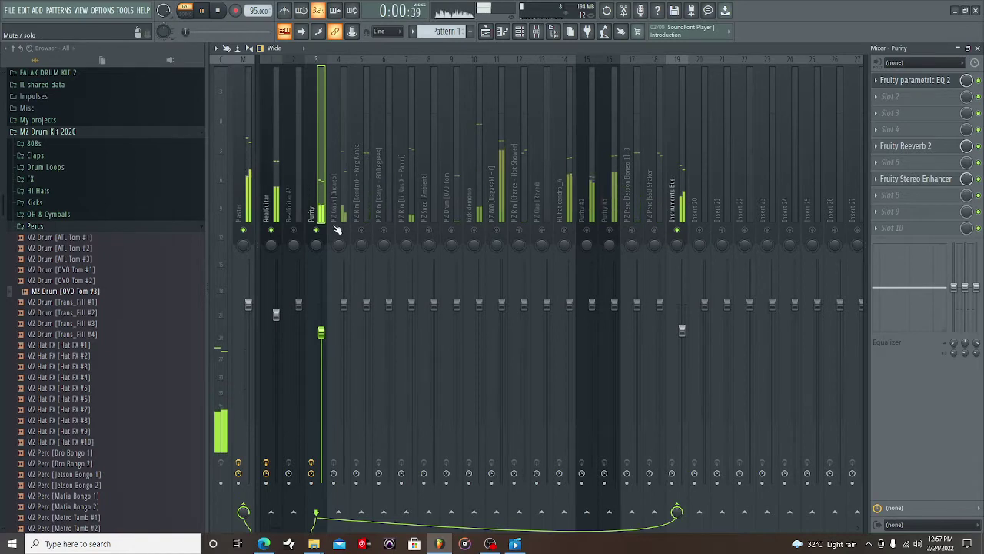
- Unmute the RealGuitar #2 channel in the channel rack and select its mixer track
click(520, 31)
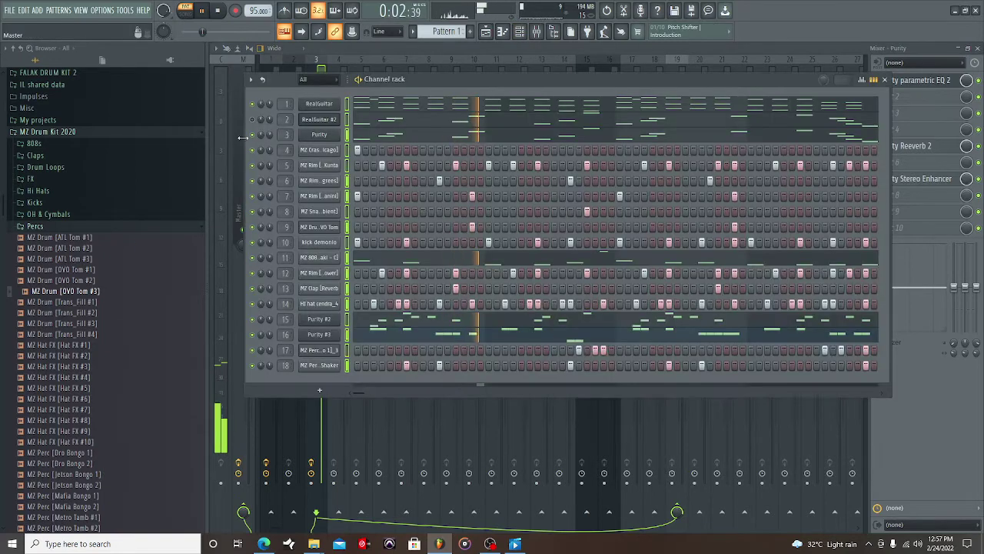
click(536, 31)
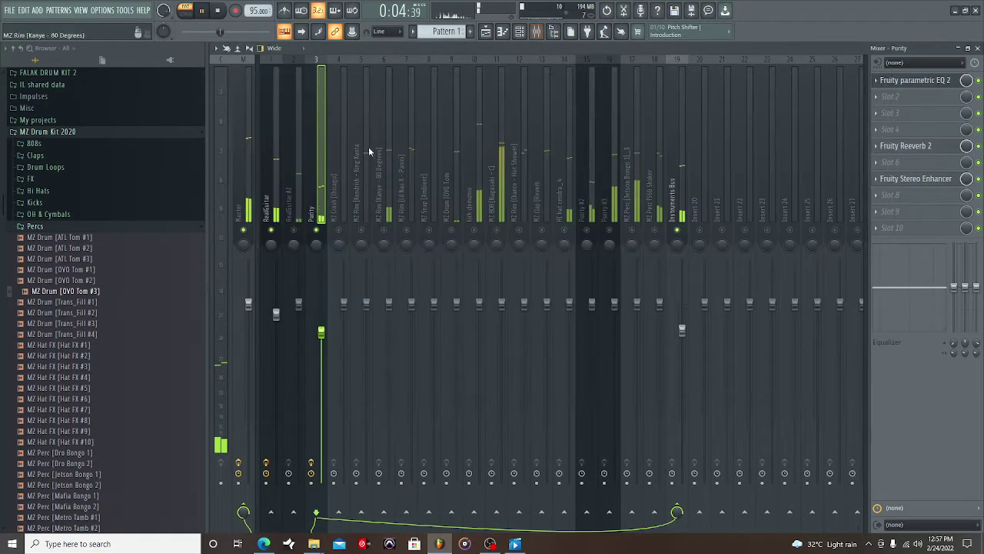
click(300, 226)
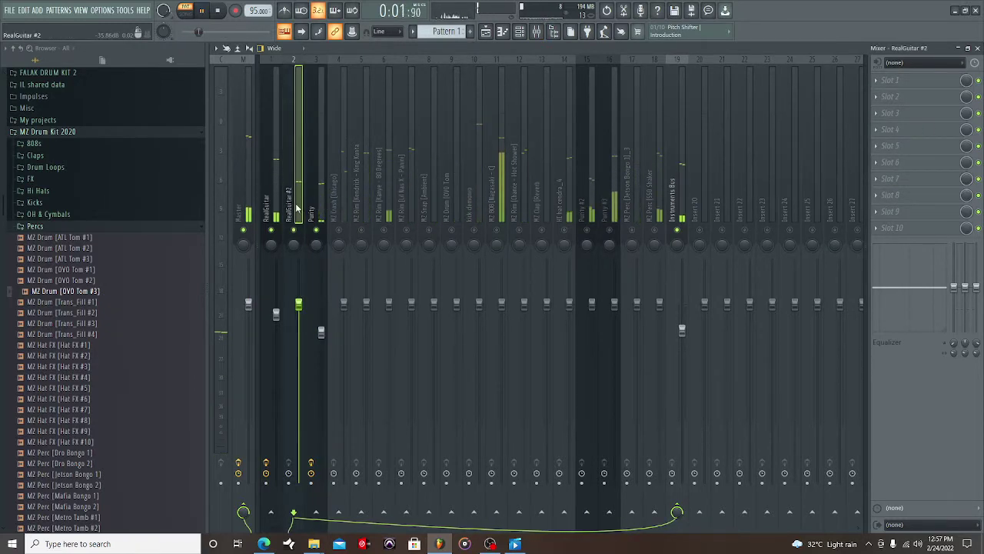
- Add Fruity Parametric EQ 2 to slot 1 of RealGuitar #2 and set a steep band 1 low cut at about 97 Hz
click(884, 85)
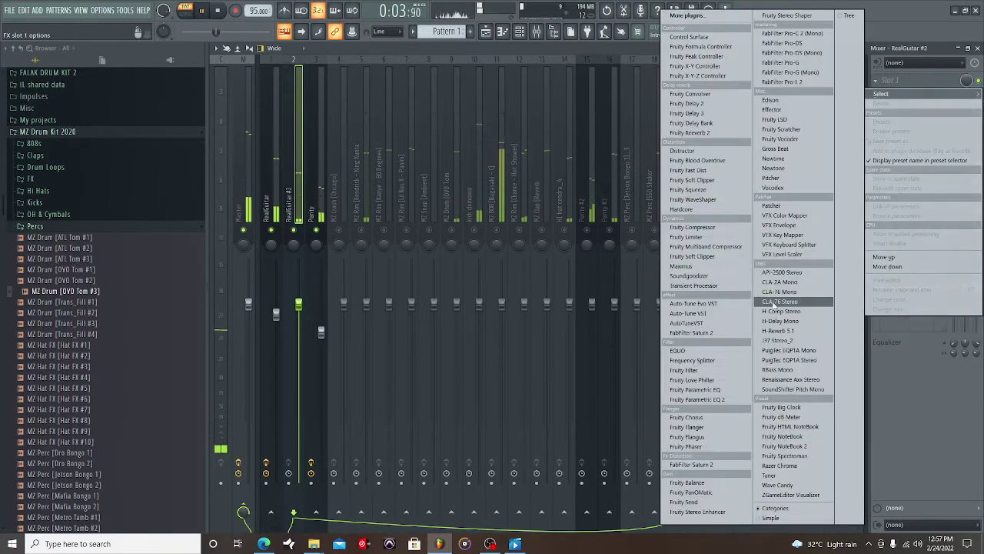
click(706, 400)
click(500, 332)
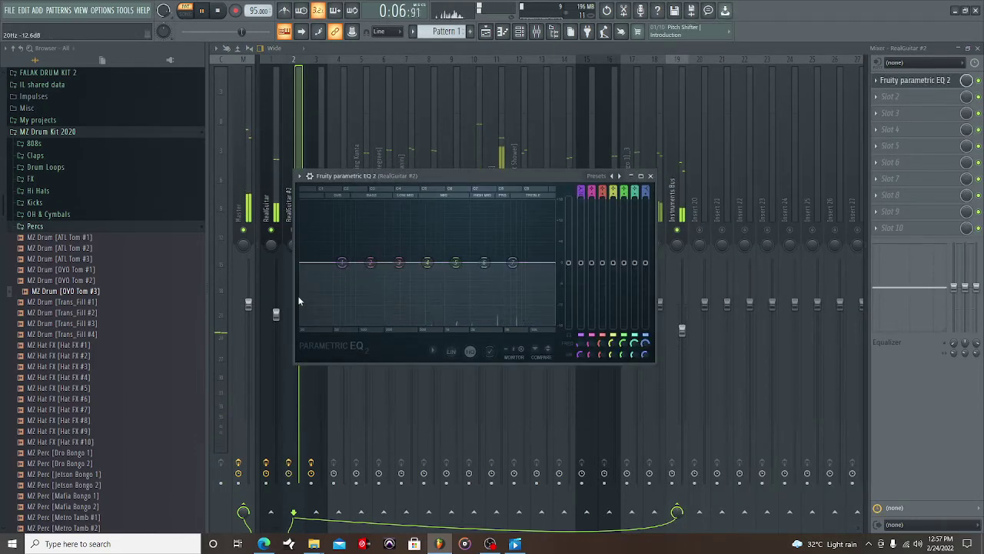
drag(342, 263, 352, 323)
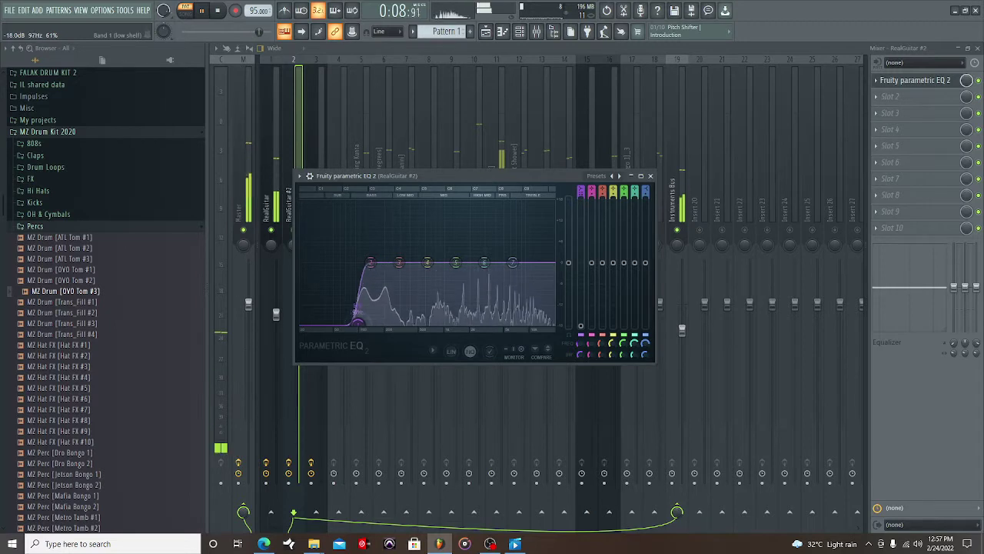
- Boost band 6 of the RealGuitar #2 EQ by about 3.5 dB near 3574 Hz and slightly cut the bass on band 2
drag(490, 274, 491, 249)
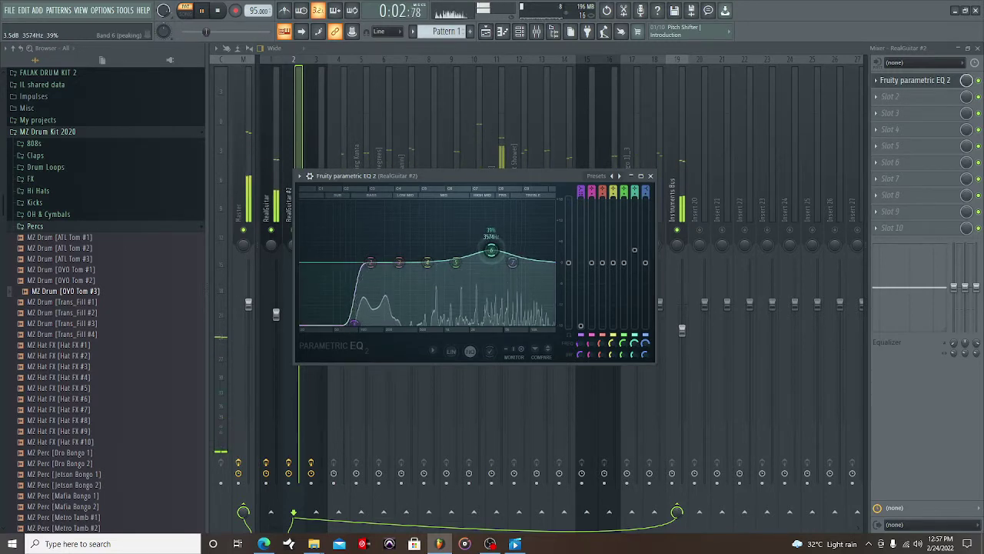
drag(371, 263, 375, 270)
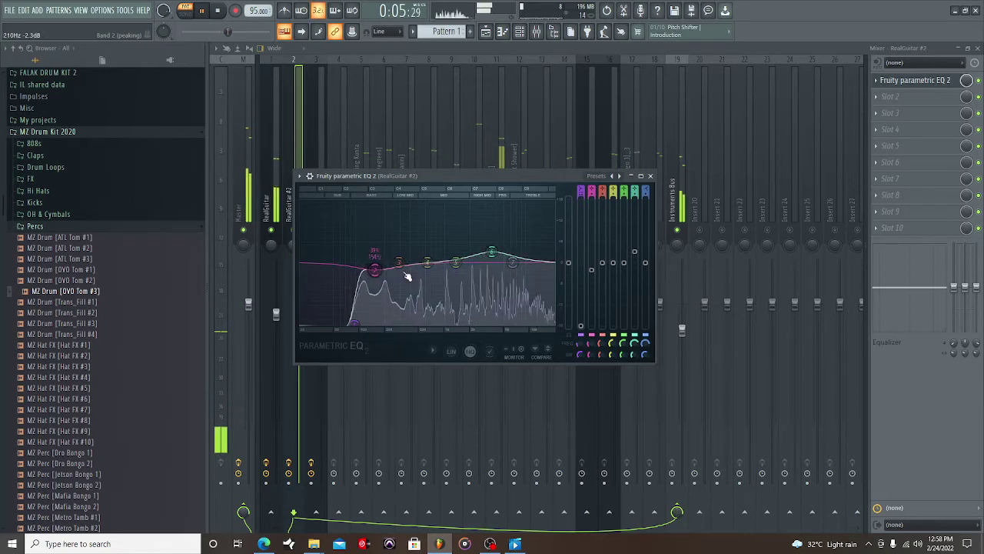
- Add Fruity Reeverb 2 to slot 6 of RealGuitar #2 and lower its dry level to 92%
click(875, 162)
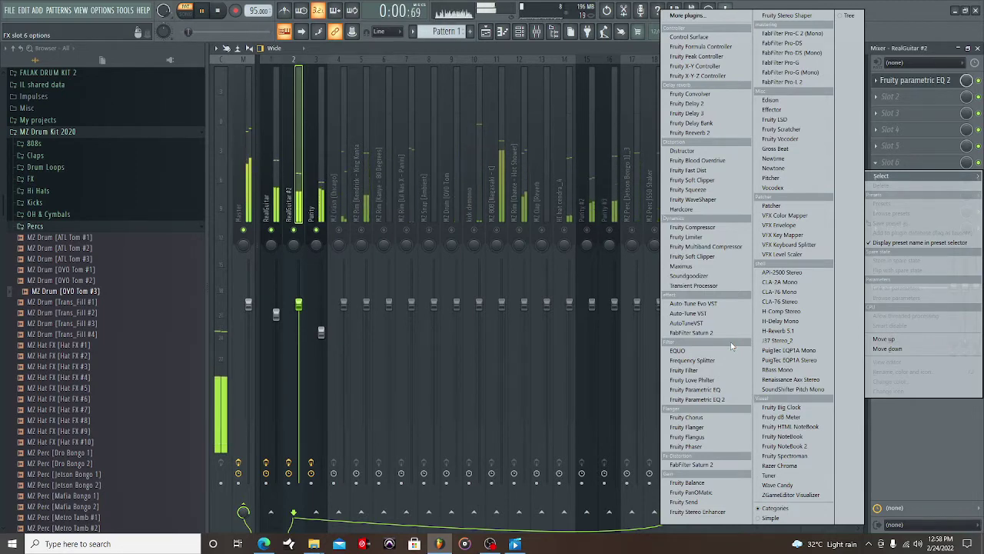
click(698, 133)
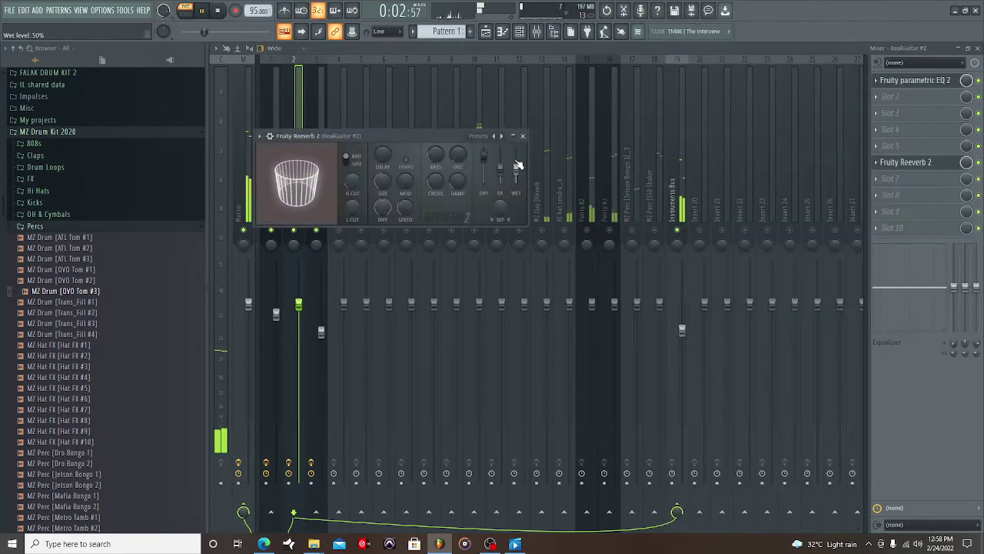
drag(486, 156, 486, 160)
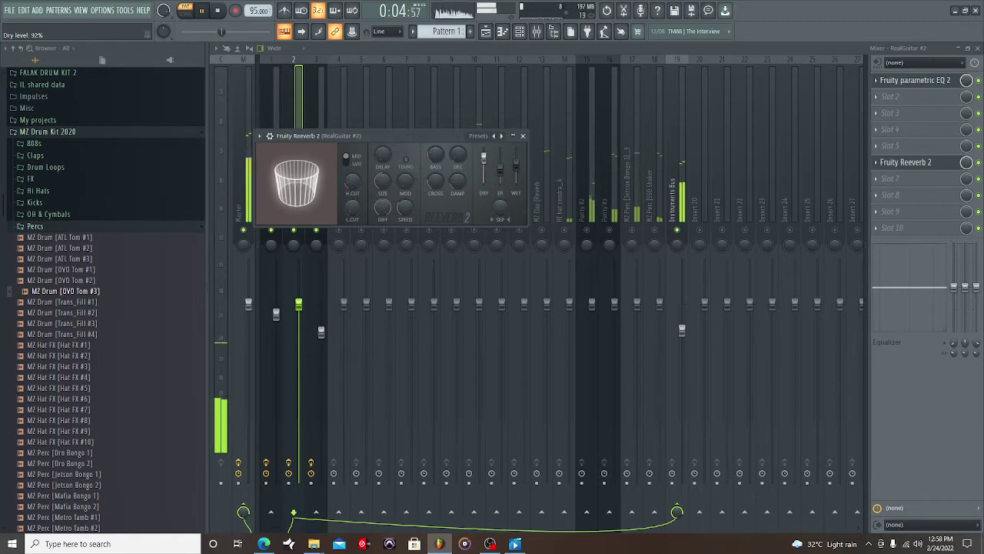
- Add API-2500 Stereo to slot 8 of RealGuitar #2 and load its Acc Gtr guitar preset
click(879, 196)
click(792, 273)
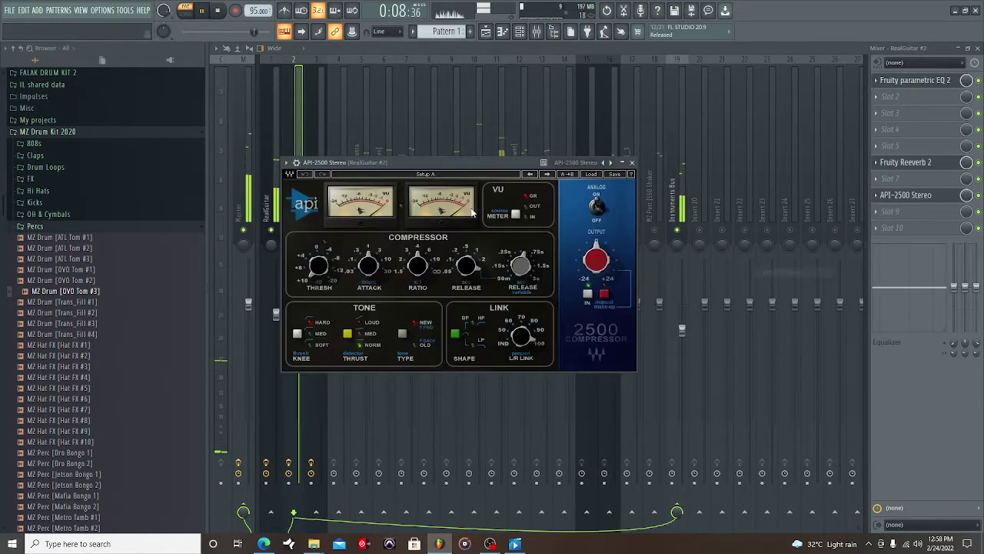
click(589, 174)
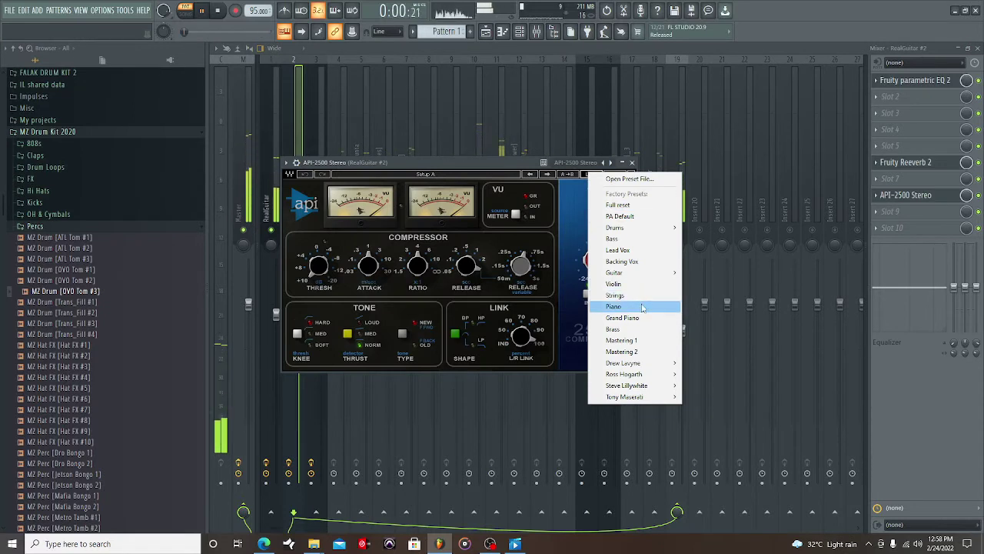
mouse_move(662, 272)
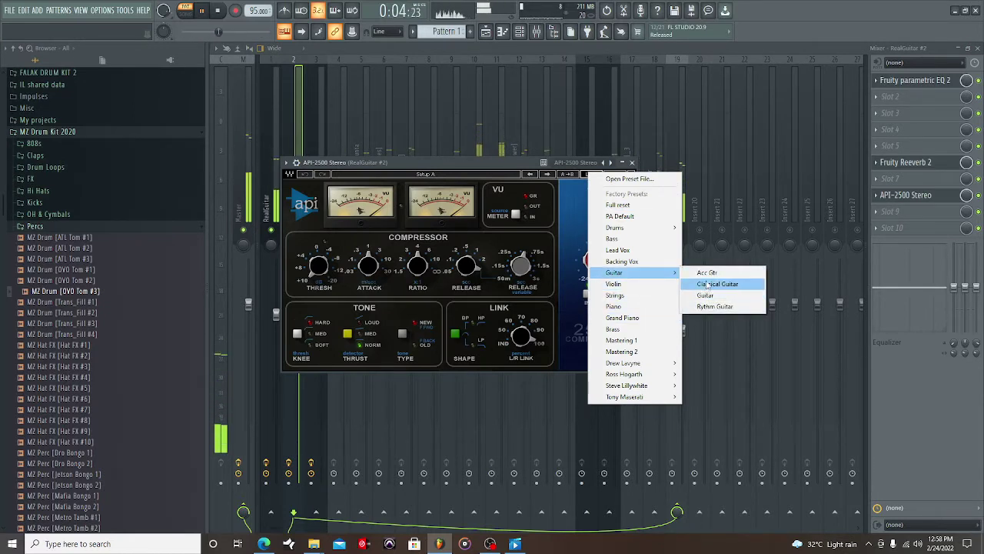
click(706, 272)
click(632, 163)
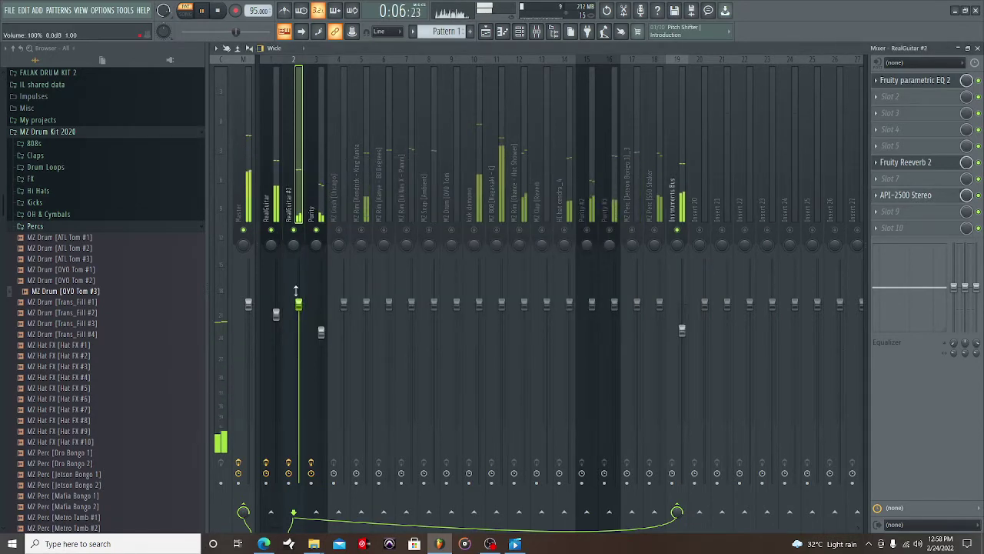
- Lower the RealGuitar #2 fader and reduce its Fruity Reeverb 2 mix level to about 49%
drag(276, 314, 299, 347)
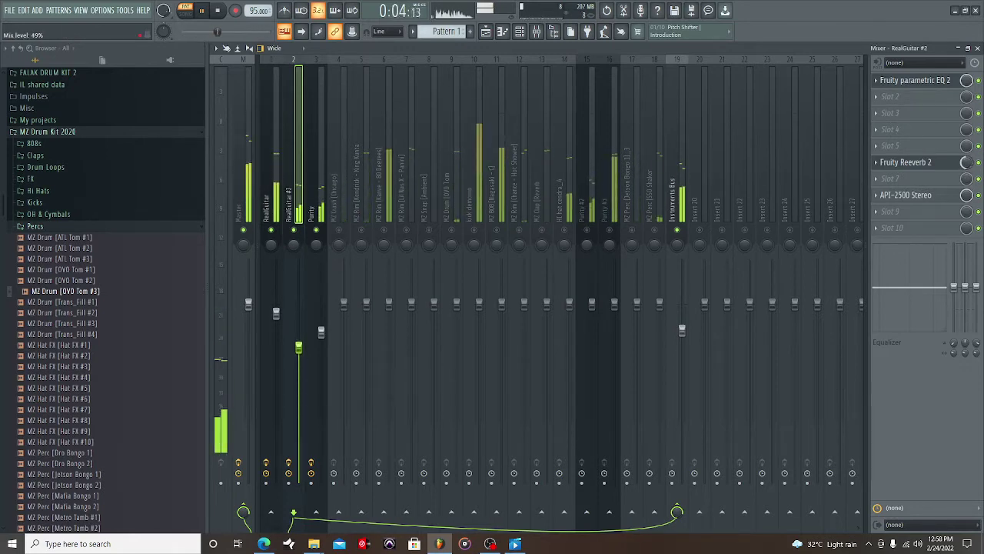
click(322, 333)
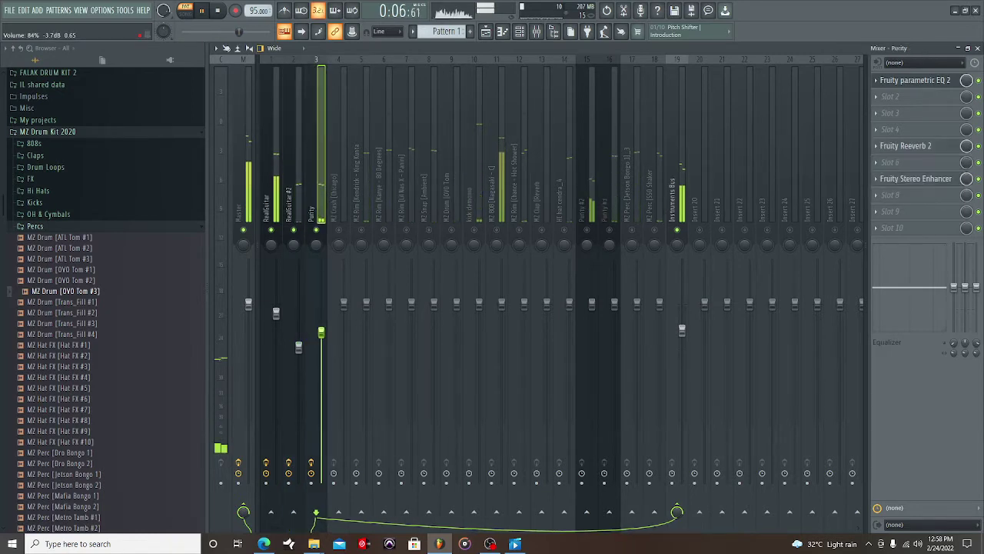
- Add Fruity Stereo Enhancer to slot 6 of RealGuitar at 17% separated and slightly lower the track's fader
click(279, 175)
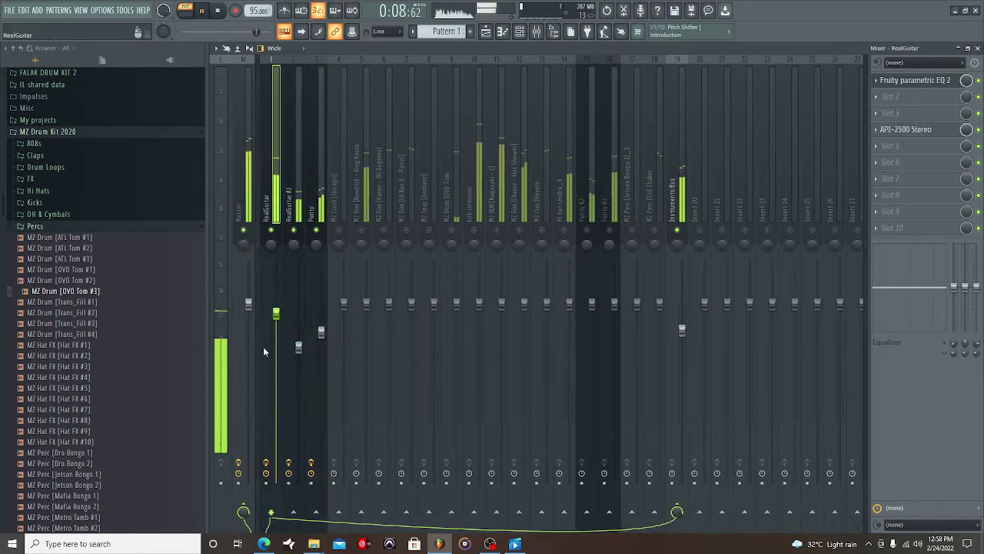
click(891, 163)
click(723, 513)
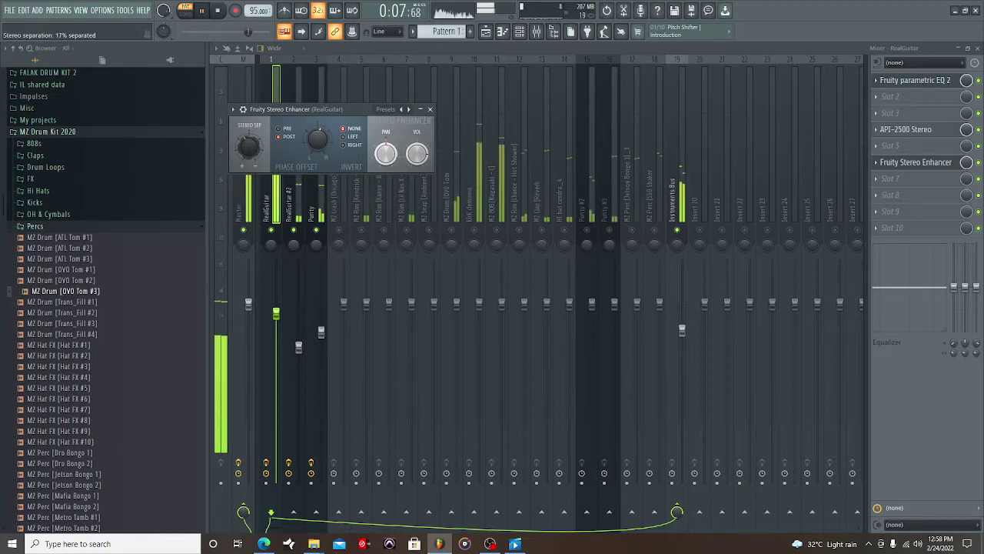
click(431, 109)
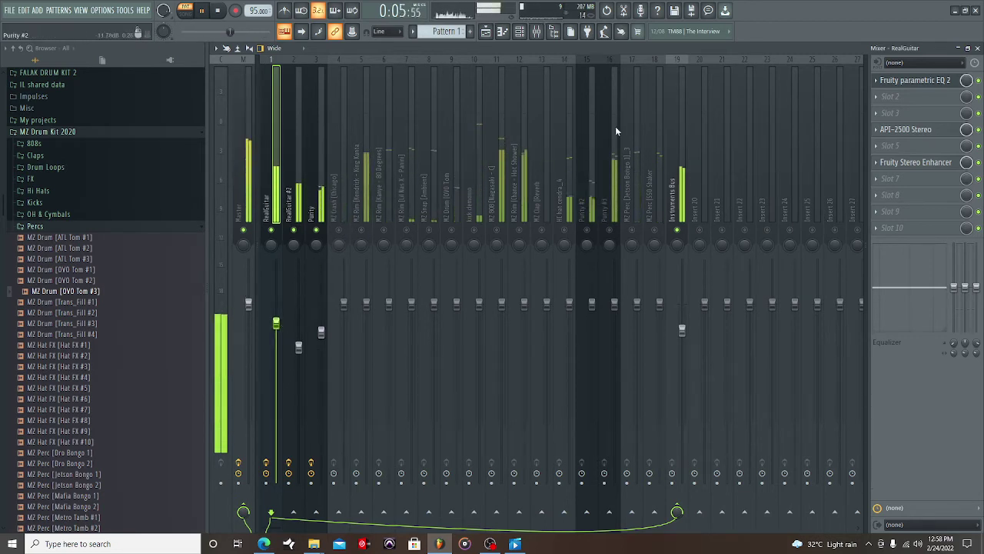
- Change the Instruments Bus mixer track's color to a golden yellow
click(690, 216)
click(679, 191)
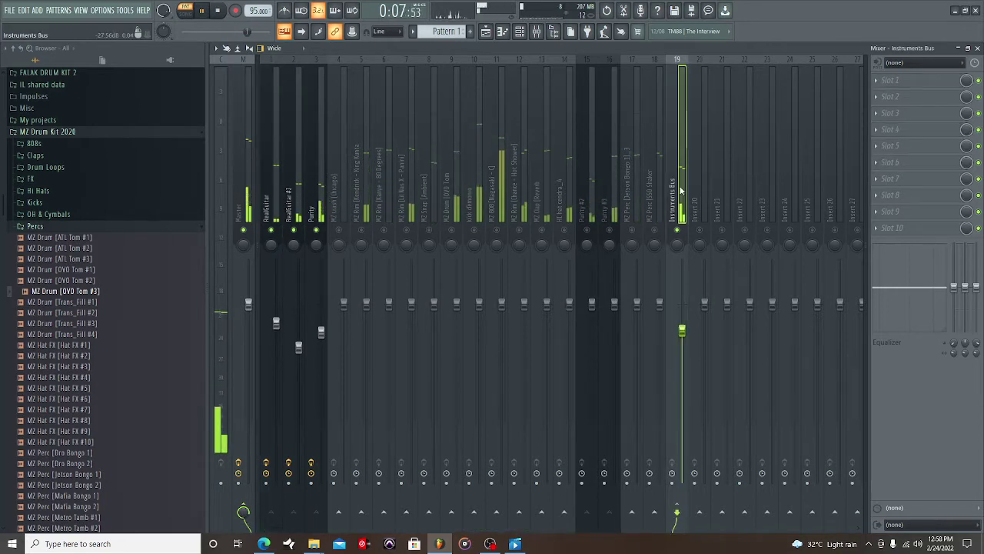
right_click(680, 191)
click(692, 67)
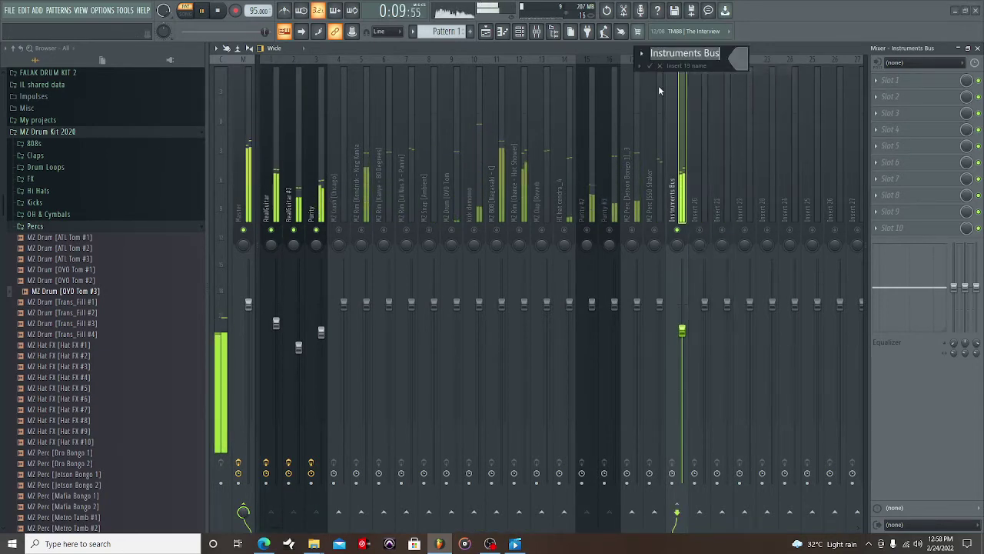
click(741, 54)
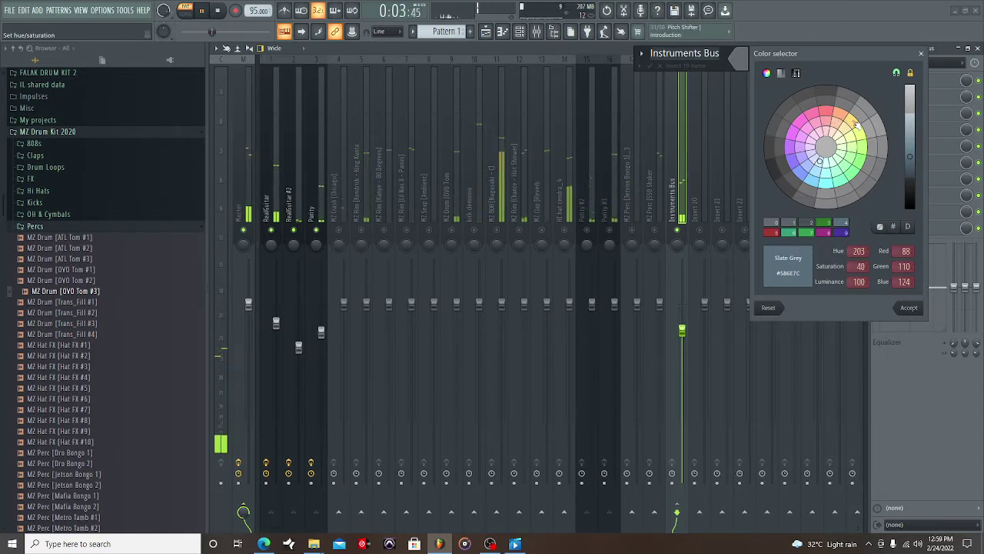
click(853, 122)
click(909, 311)
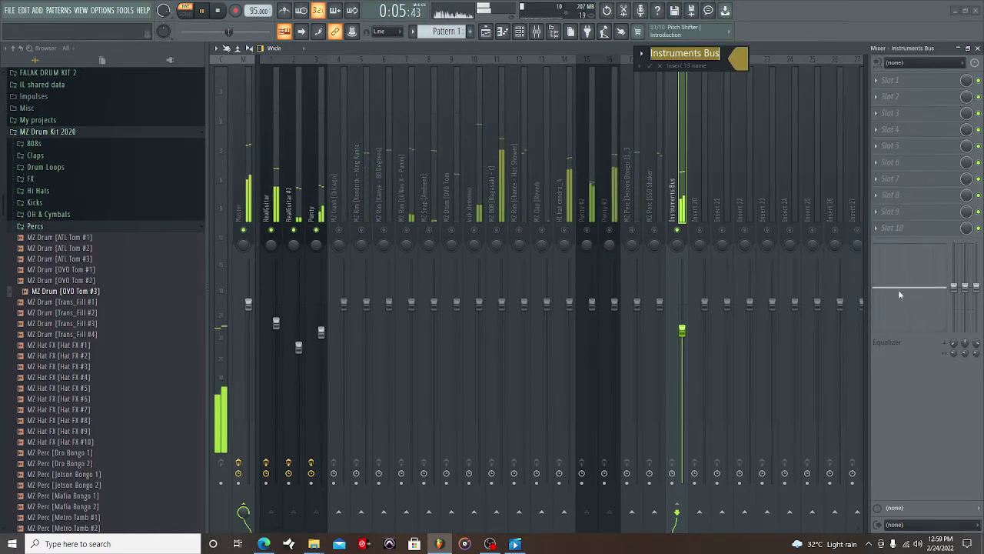
key(Return)
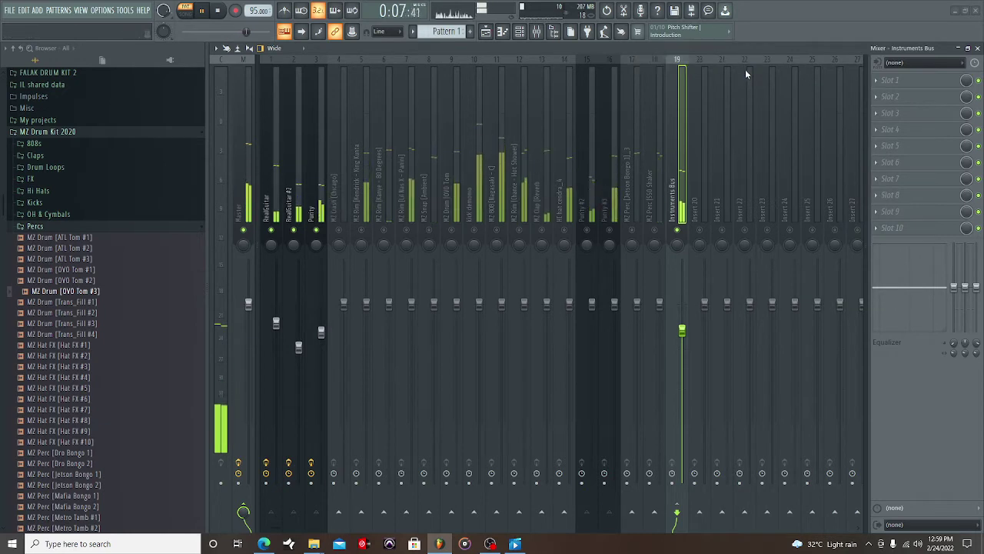
- Rename the Insert 20 mixer track as Drums
right_click(696, 198)
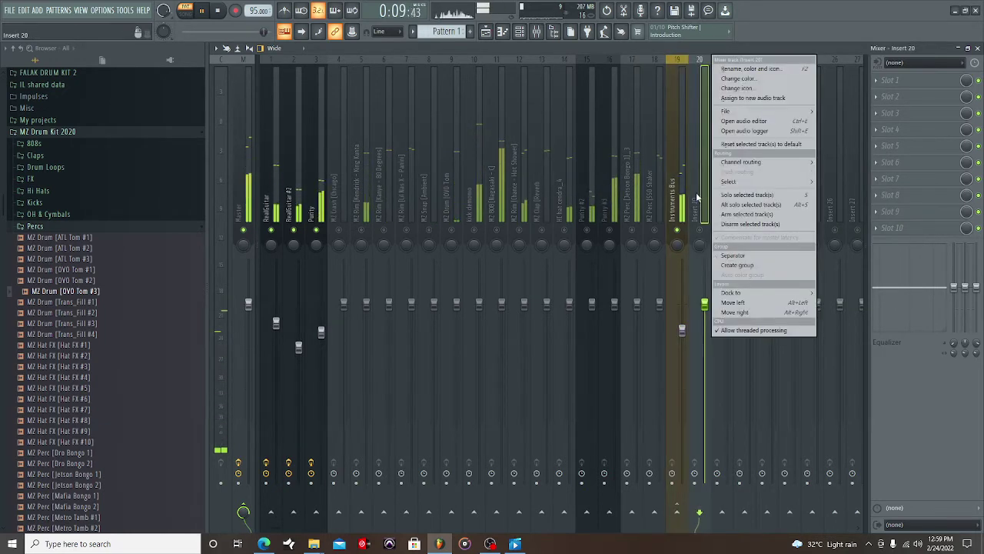
mouse_move(782, 163)
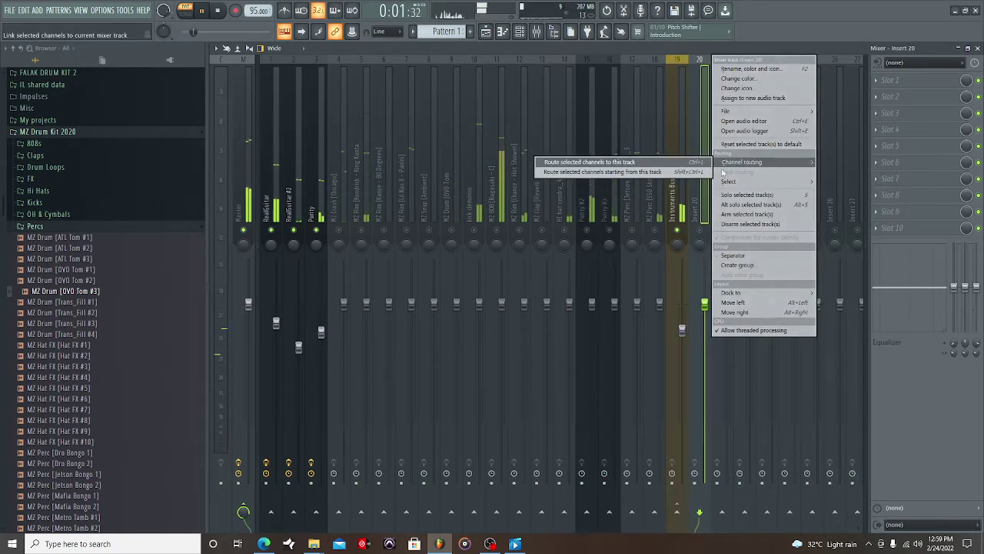
click(744, 68)
text(Dr)
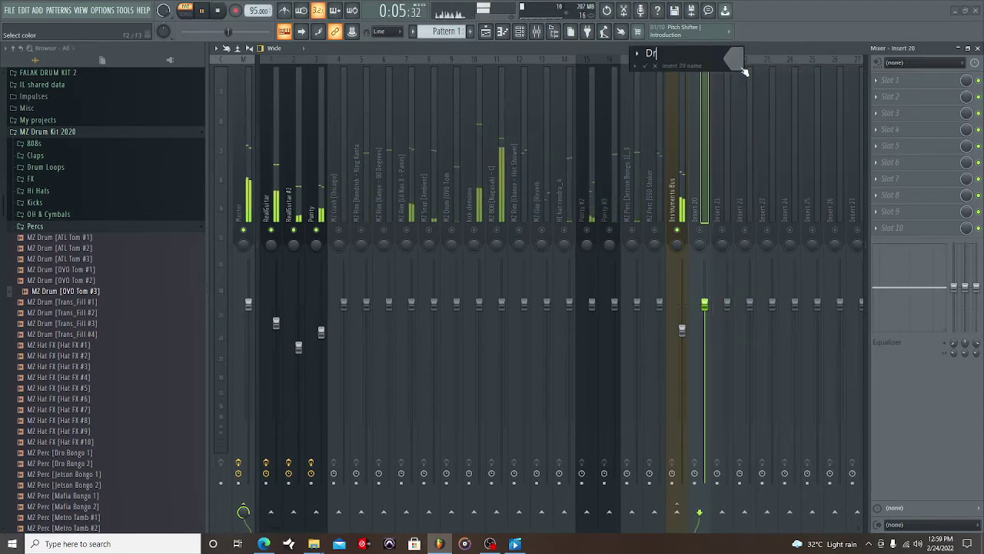
text(ums)
key(Return)
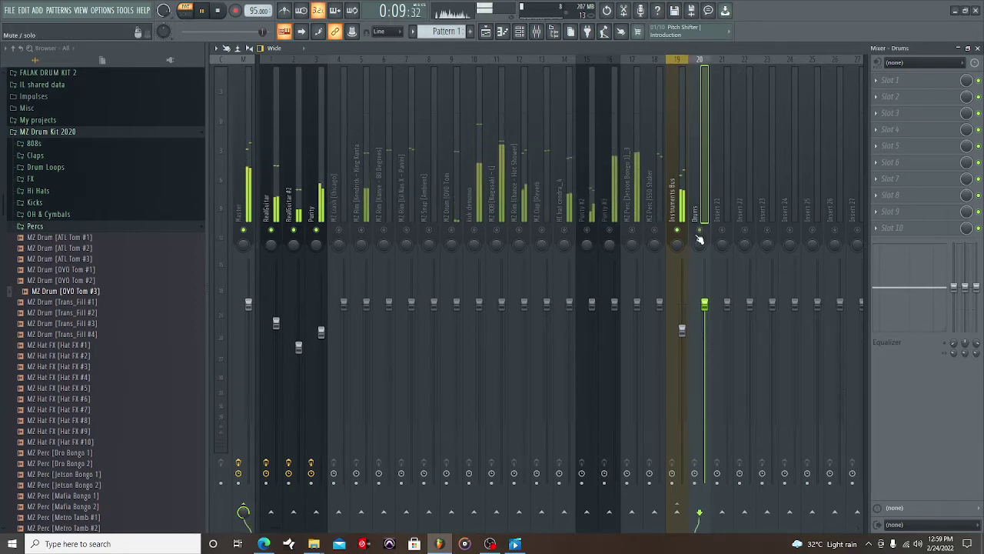
- Route mixer tracks 4 to 14, from MZ Crash to the hi-hat, to Drums and lower the Drums fader to about 60%
click(339, 193)
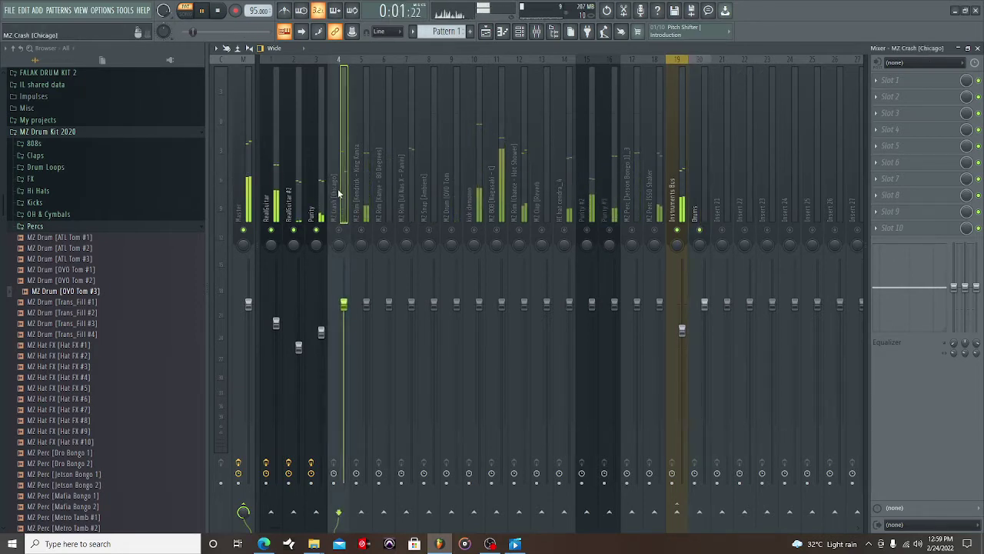
drag(339, 193, 560, 200)
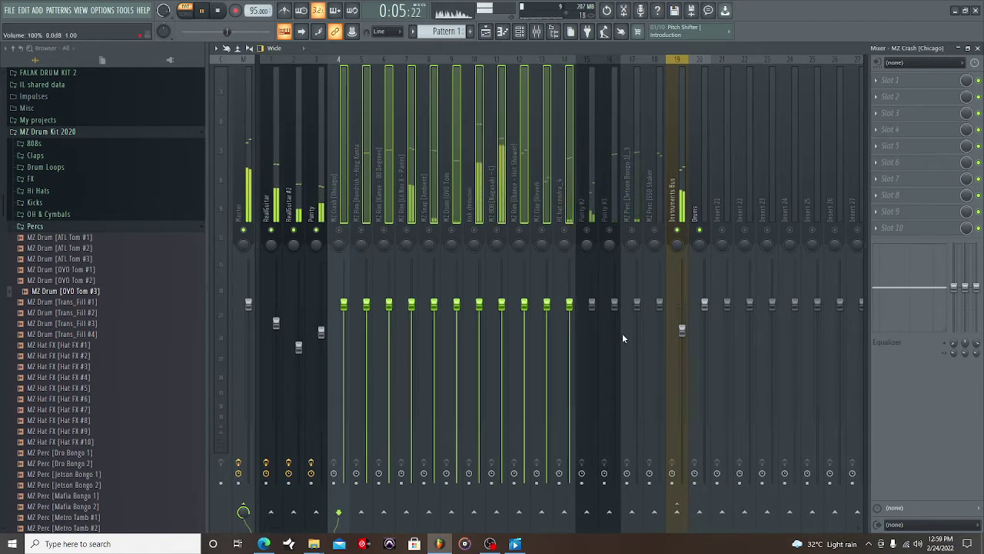
right_click(701, 509)
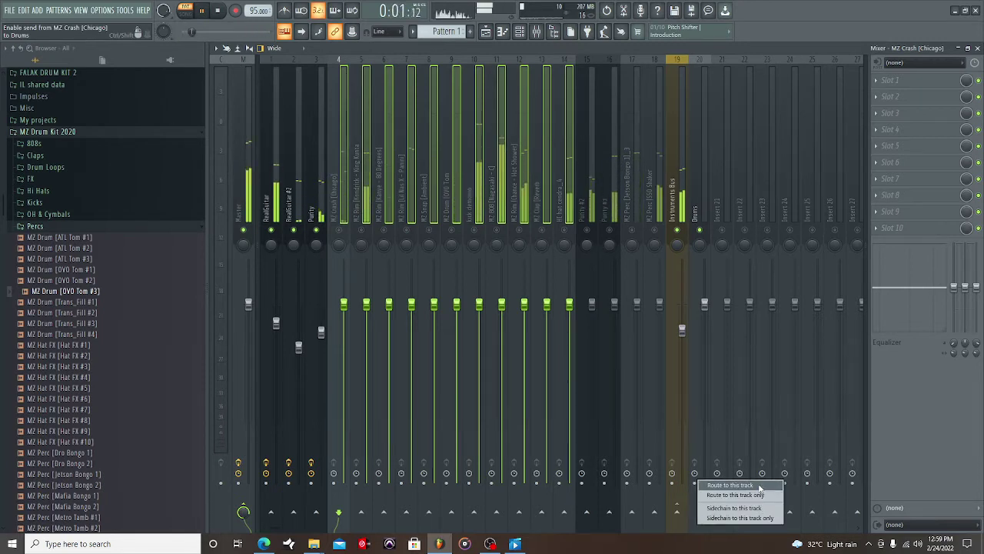
click(759, 486)
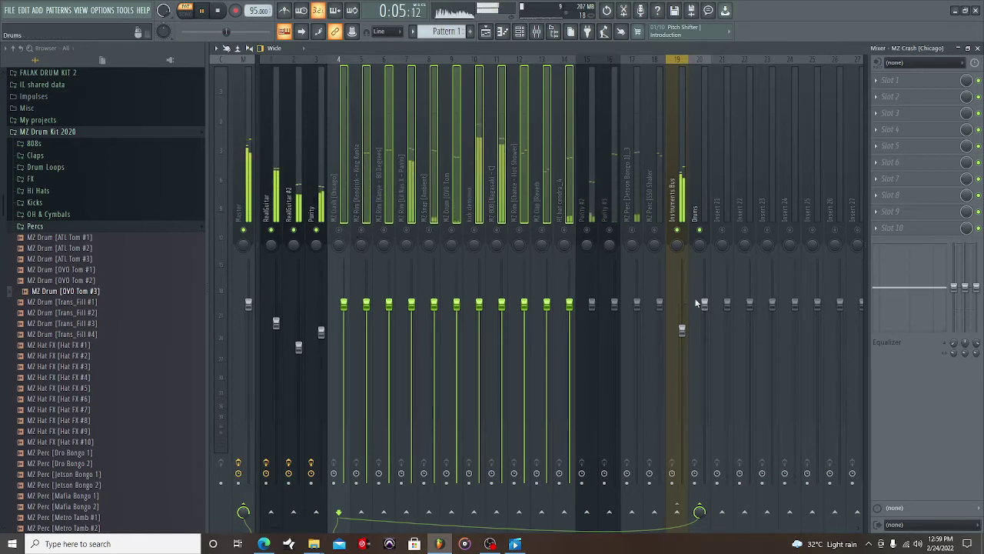
drag(704, 304, 704, 329)
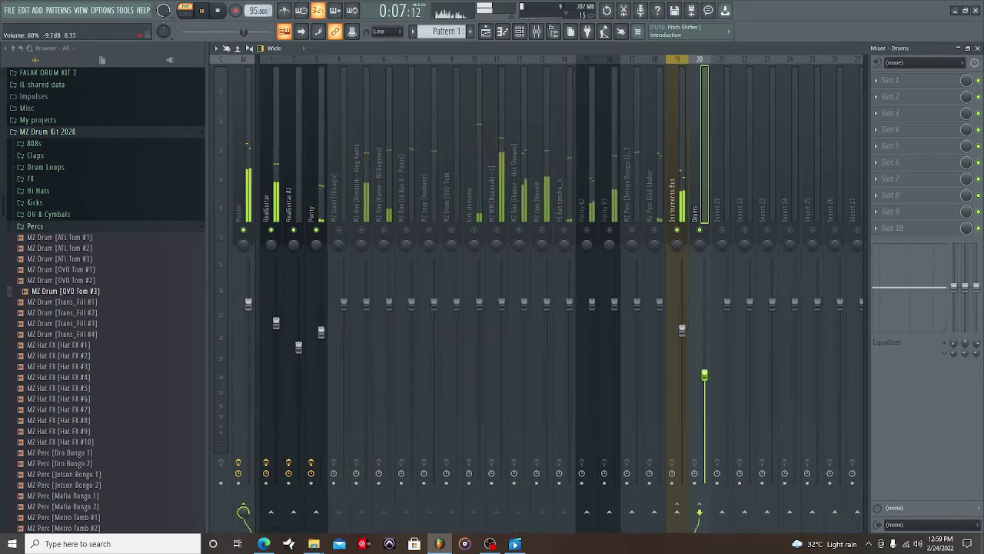
drag(704, 375, 705, 377)
- Add Fruity Compressor to slot 1 of the Drums track and load its Drums preset
click(877, 91)
mouse_move(876, 93)
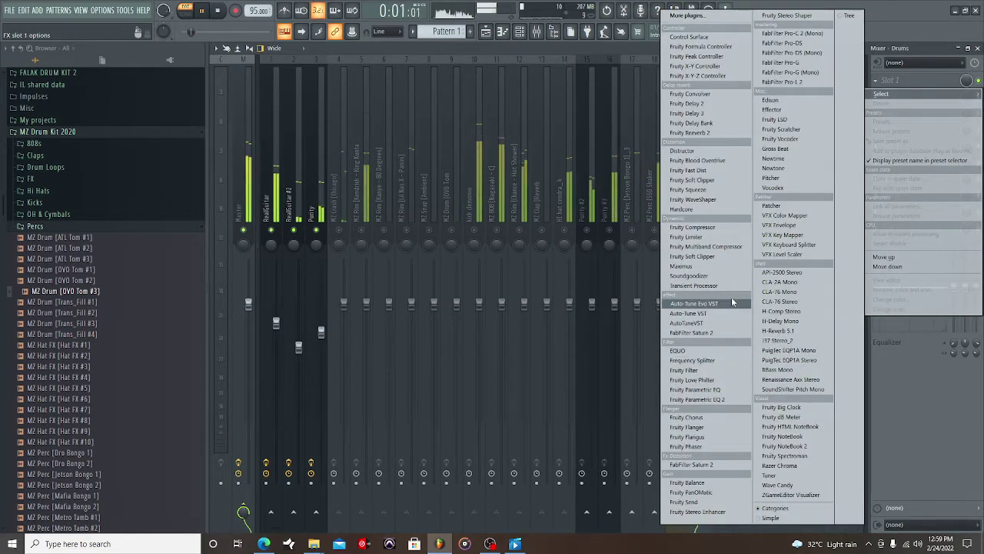
click(692, 226)
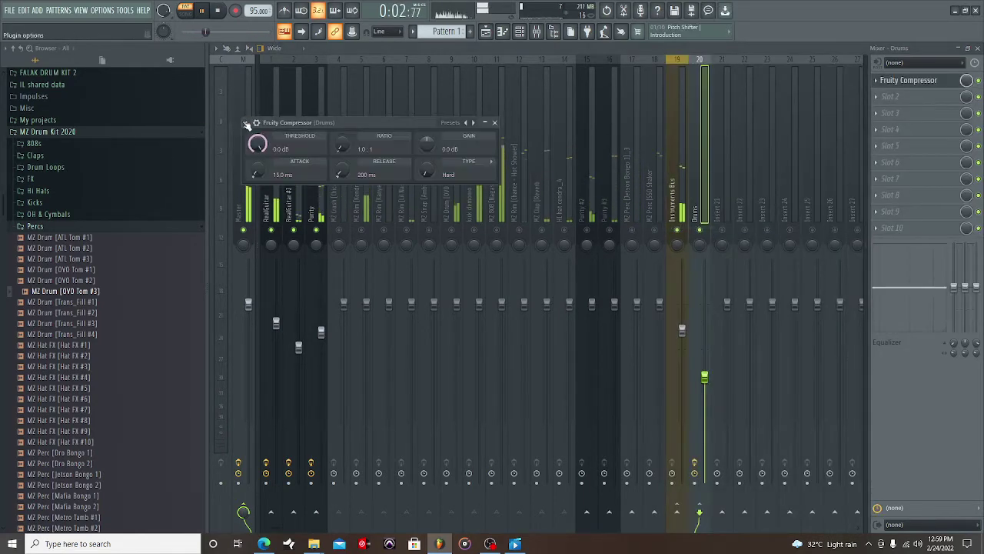
click(246, 124)
mouse_move(258, 162)
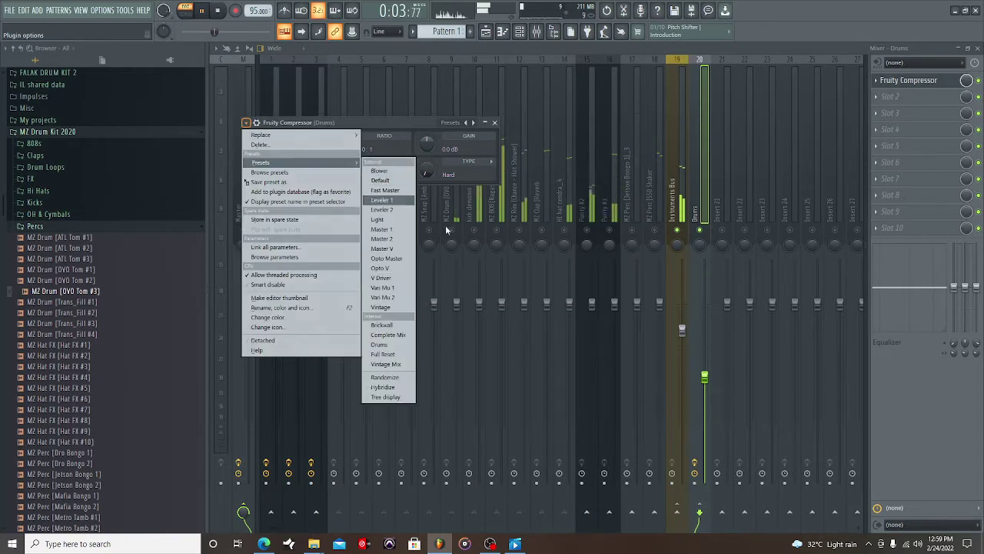
click(382, 345)
click(495, 124)
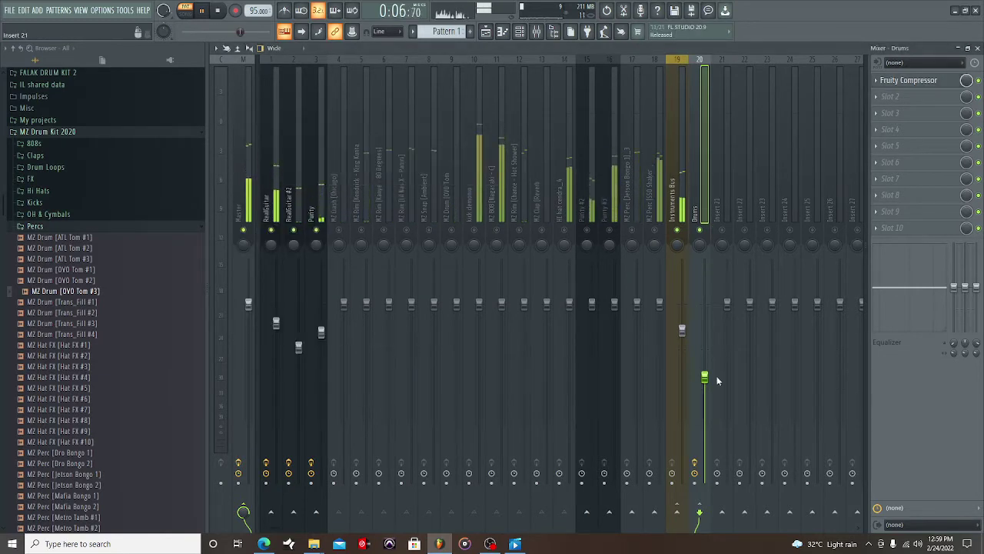
- Unmute the MZ Rim [Kendrick - King Kunta] mixer track and add Fruity Parametric EQ 2 to its slot 1
click(362, 229)
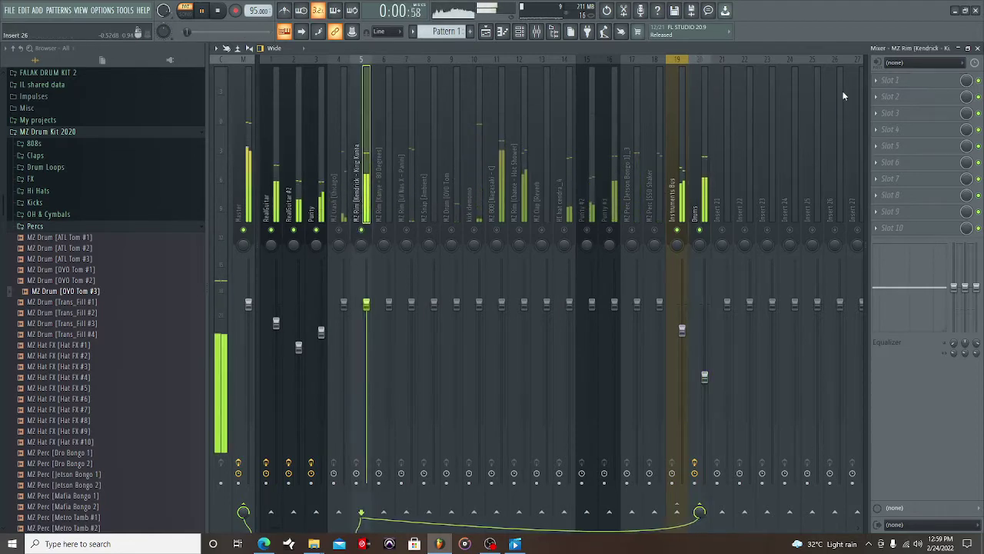
click(884, 80)
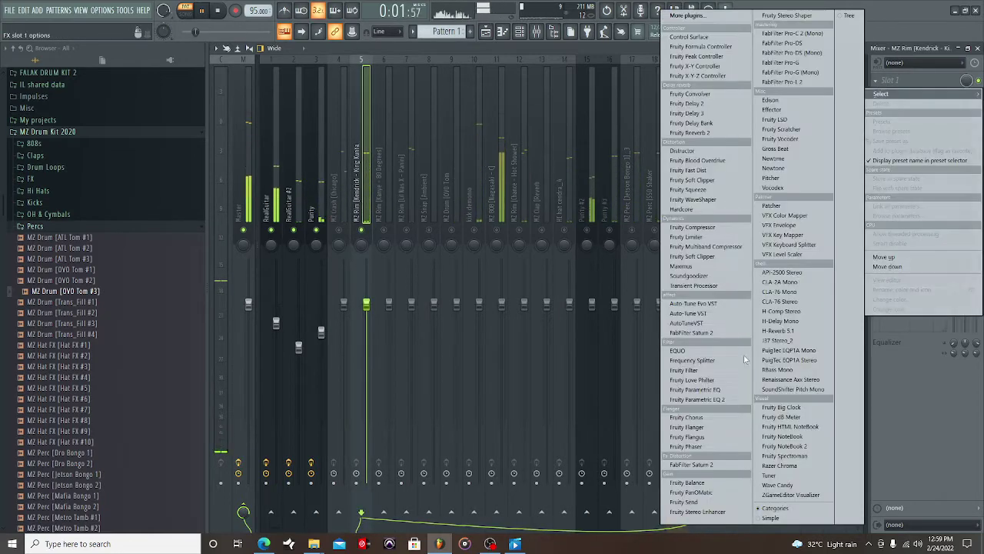
click(732, 398)
- Set a band 1 low cut in the King Kunta rim's EQ and slightly lower the track's fader
click(471, 332)
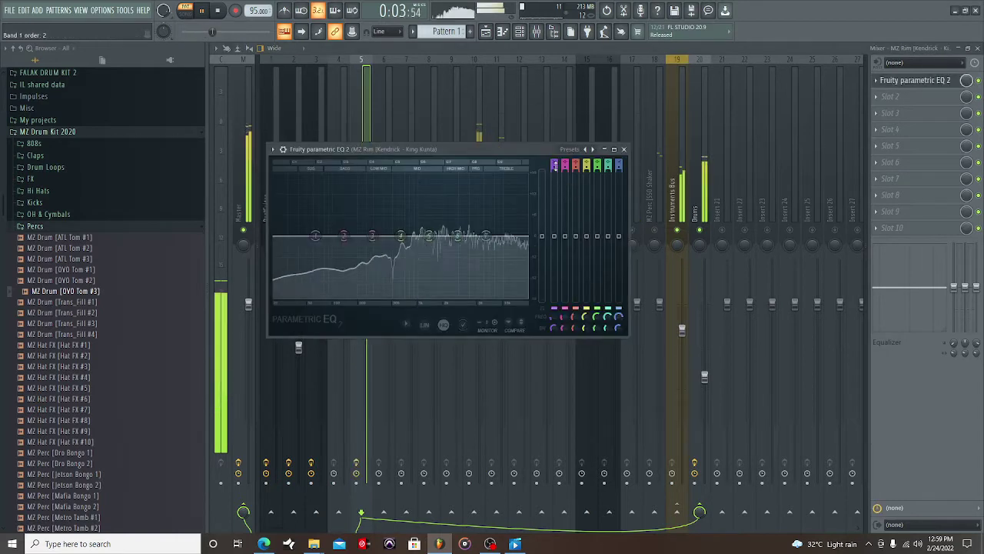
drag(316, 235, 366, 325)
click(624, 150)
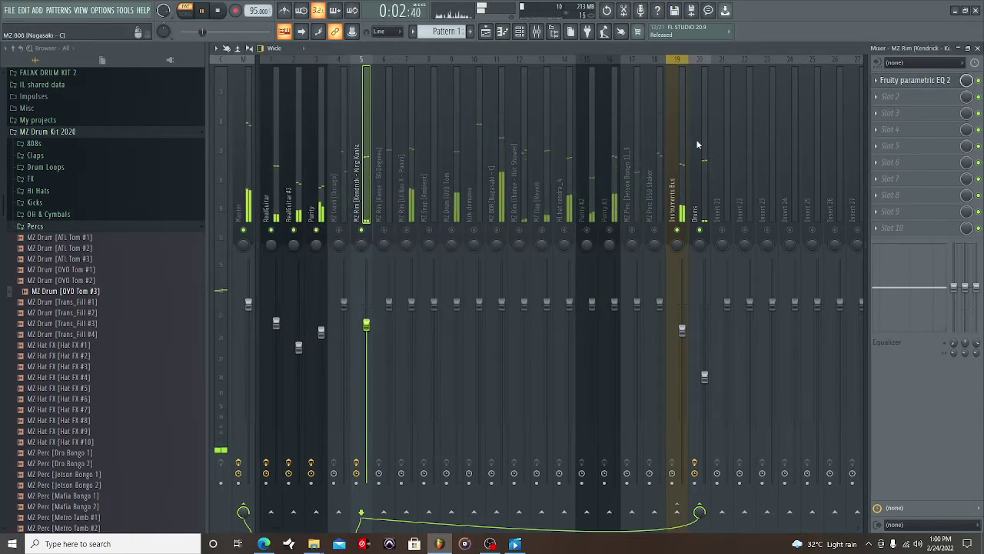
- Add Renaissance Axx Stereo to slot 5 of the King Kunta rim track with threshold -5.0 dB and gain -1.2 dB
click(881, 150)
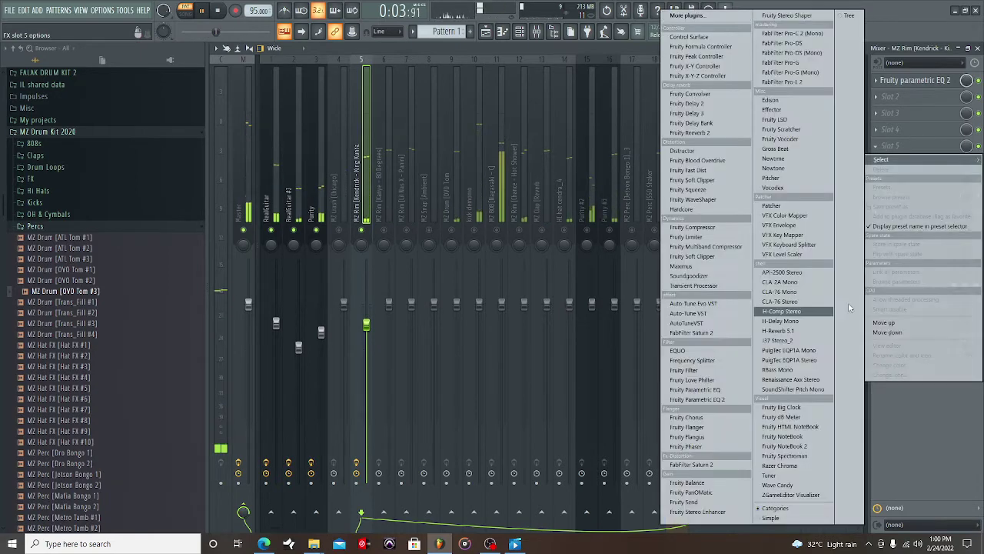
click(805, 380)
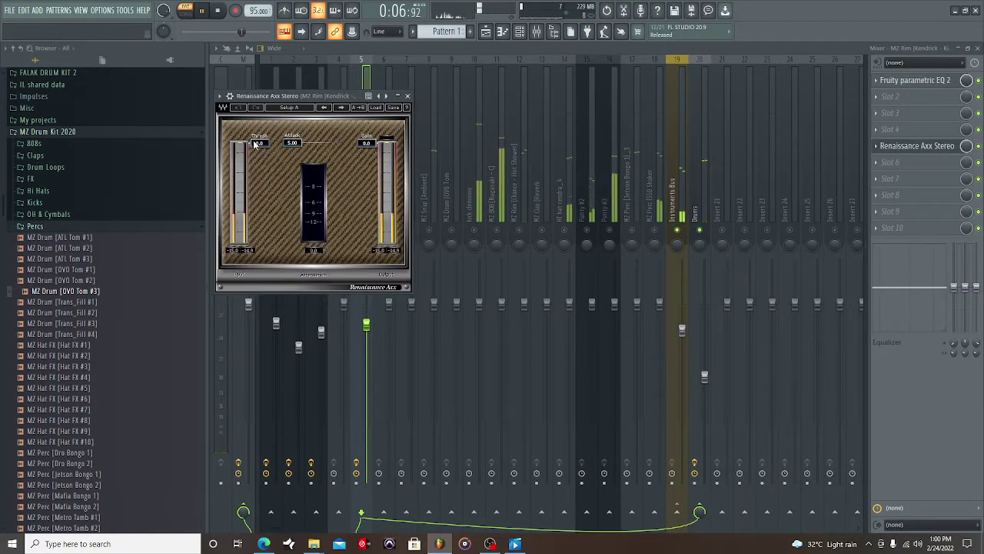
drag(255, 145, 256, 143)
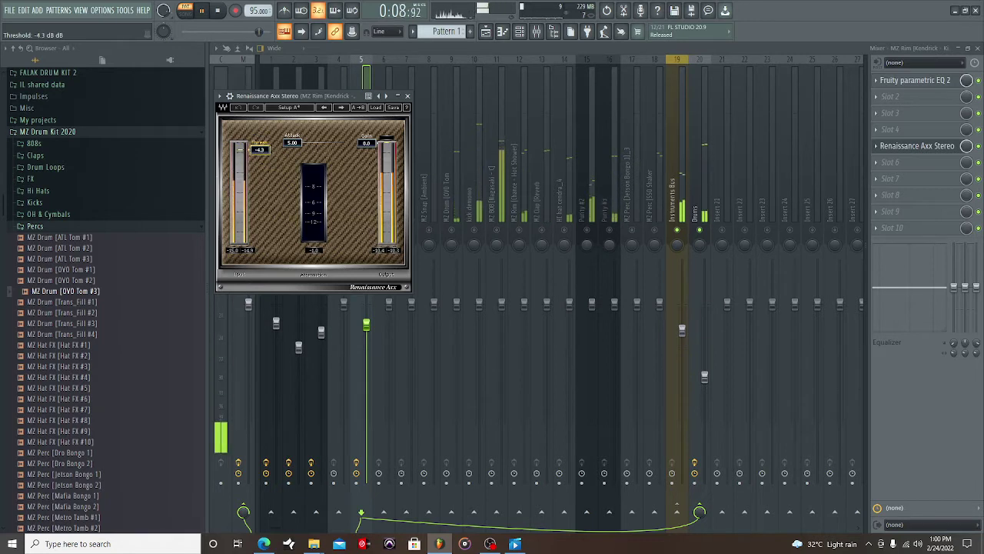
drag(366, 144, 366, 147)
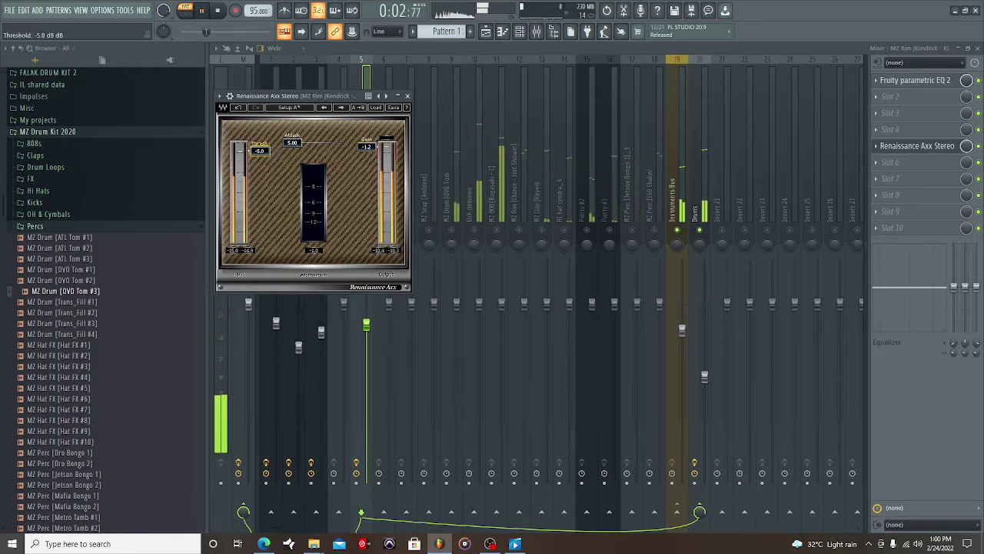
- Set the King Kunta rim's Renaissance Axx threshold to -5.3 dB and slightly lower the track's fader
drag(259, 150, 259, 151)
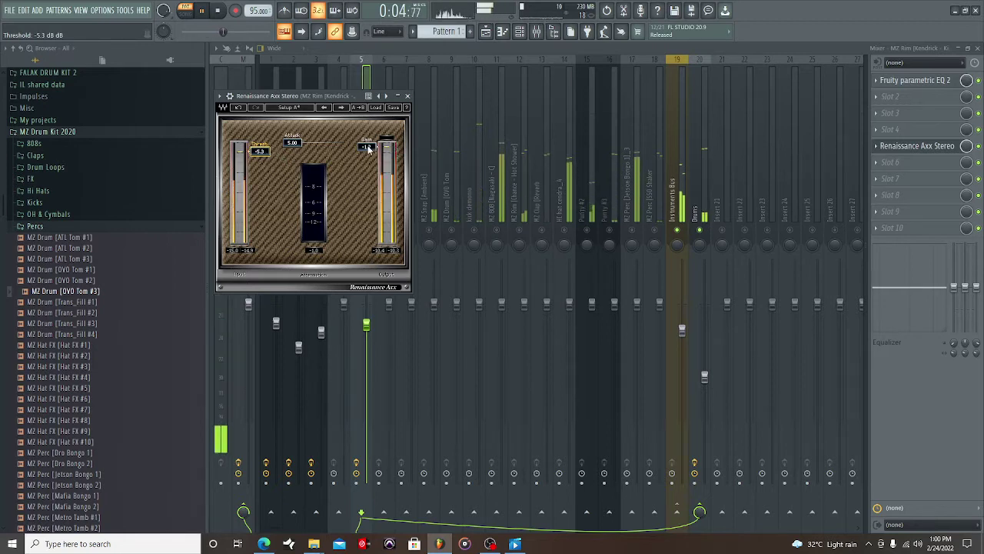
click(408, 97)
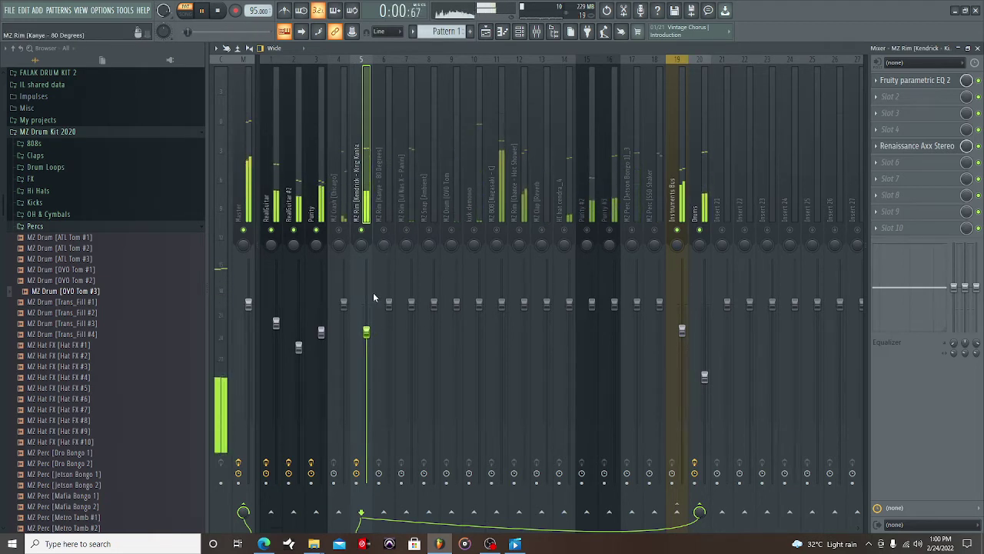
- Add Fruity Parametric EQ 2 to slot 1 of the MZ Rim [Kanye - 80 Degrees] track and set a band 1 low cut at about 399 Hz
click(393, 212)
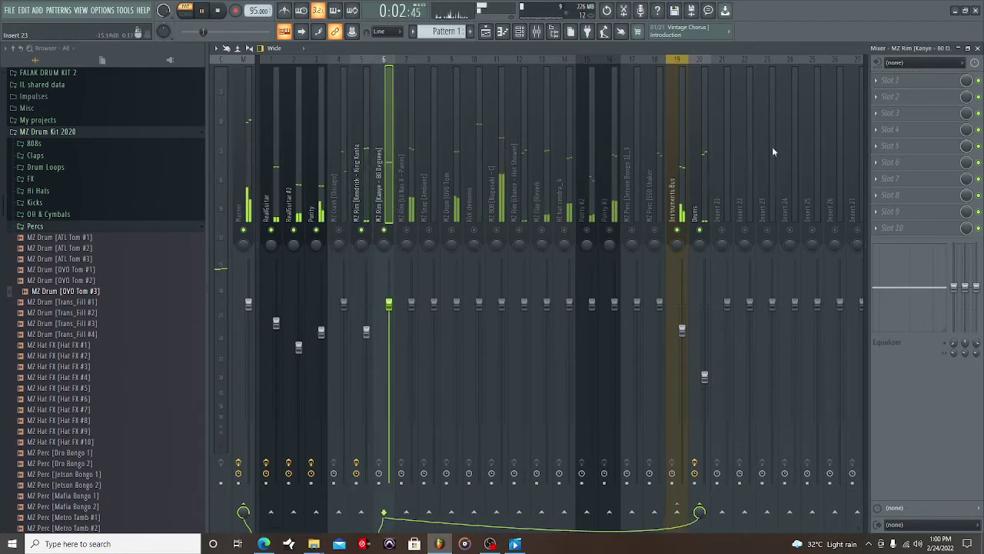
click(879, 80)
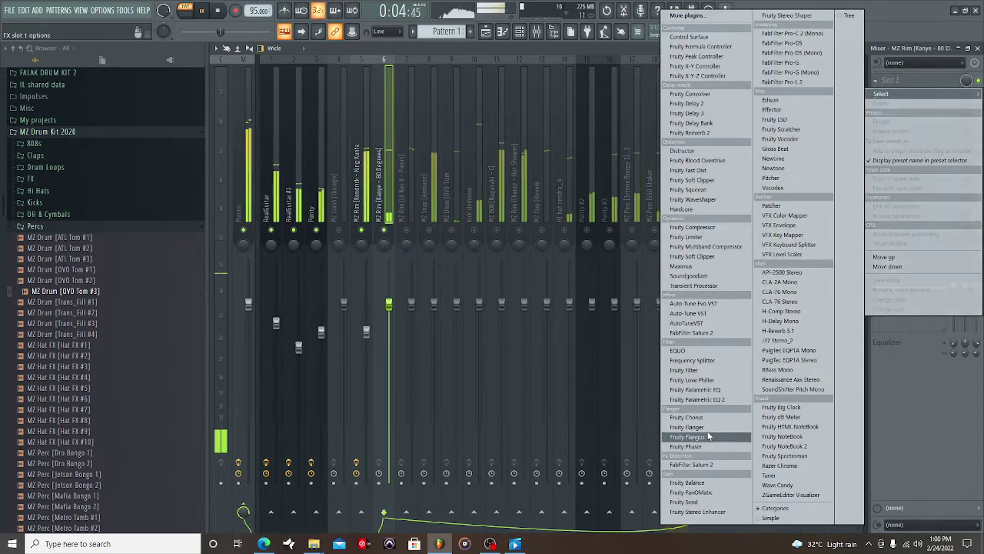
click(685, 401)
click(466, 330)
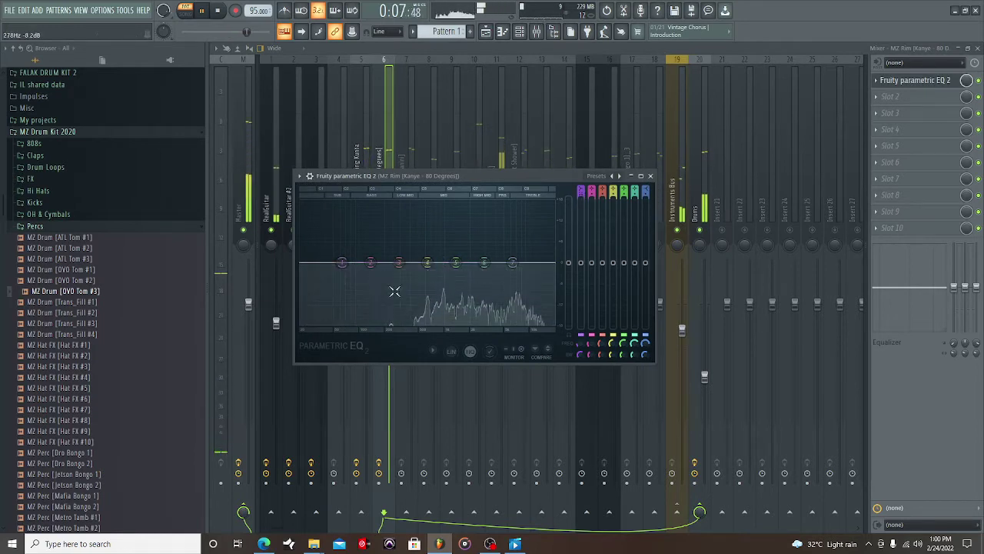
drag(343, 262, 405, 314)
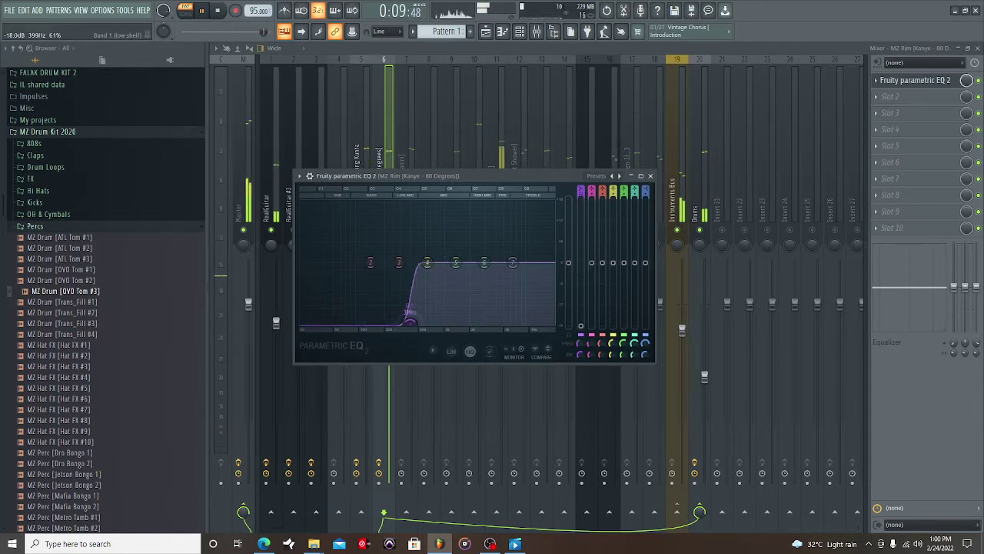
- Load Fruity Reeverb 2 into slot 5 of the 80 Degrees rim track in place of Fruity Delay Bank
click(886, 156)
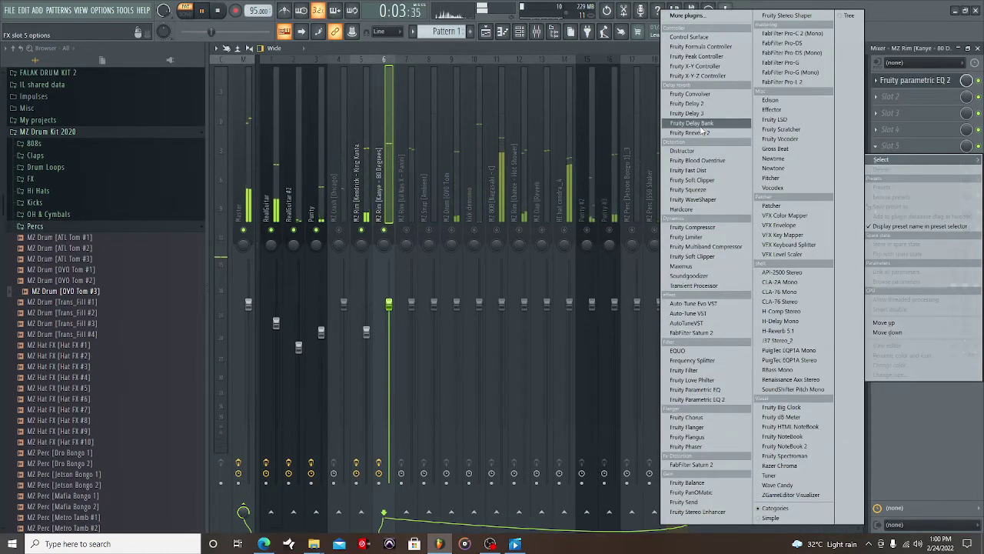
click(691, 123)
click(882, 147)
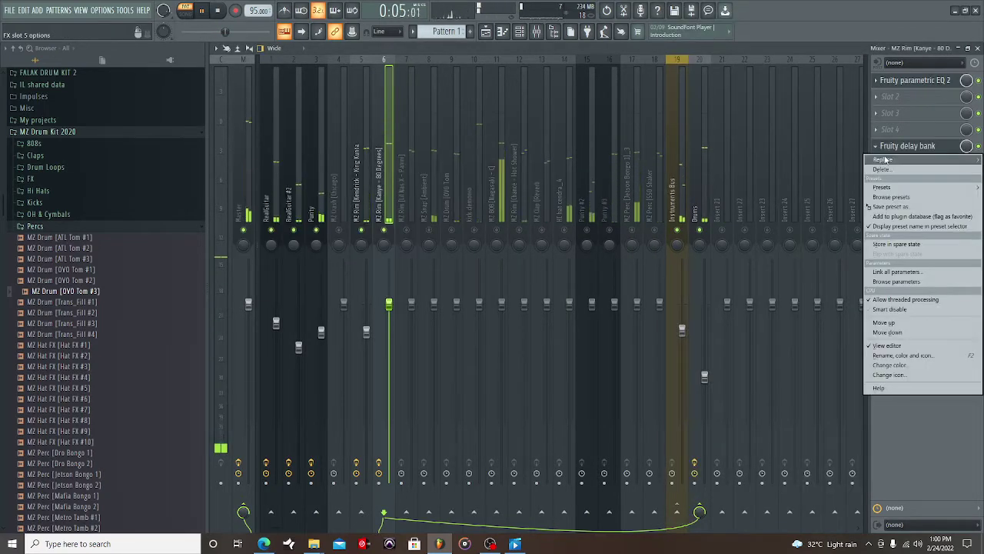
mouse_move(883, 160)
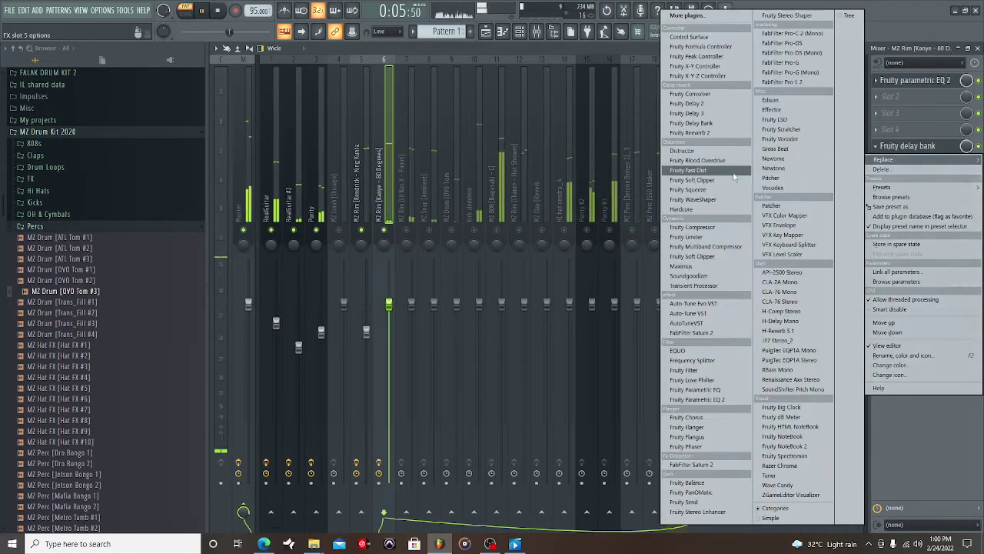
click(690, 133)
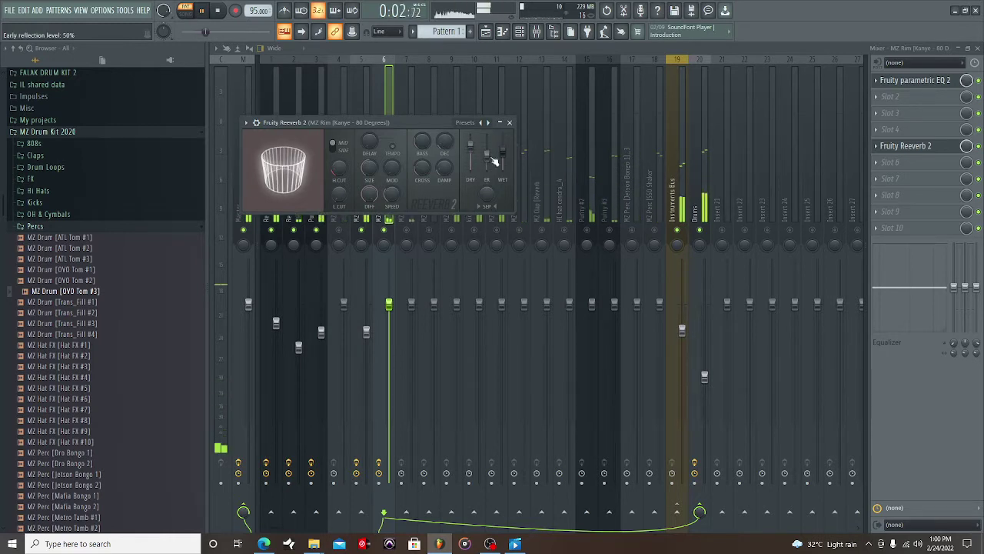
- Rebalance the 80 Degrees rim reverb's dry and wet levels, with high cut about 3.8 kHz and low cut about 451 Hz
drag(474, 149, 505, 152)
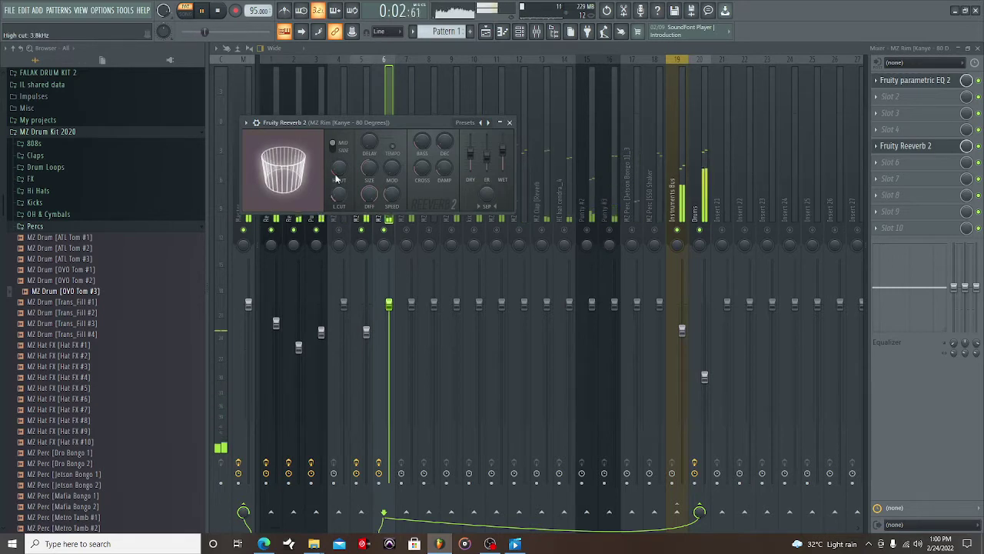
drag(339, 169, 336, 178)
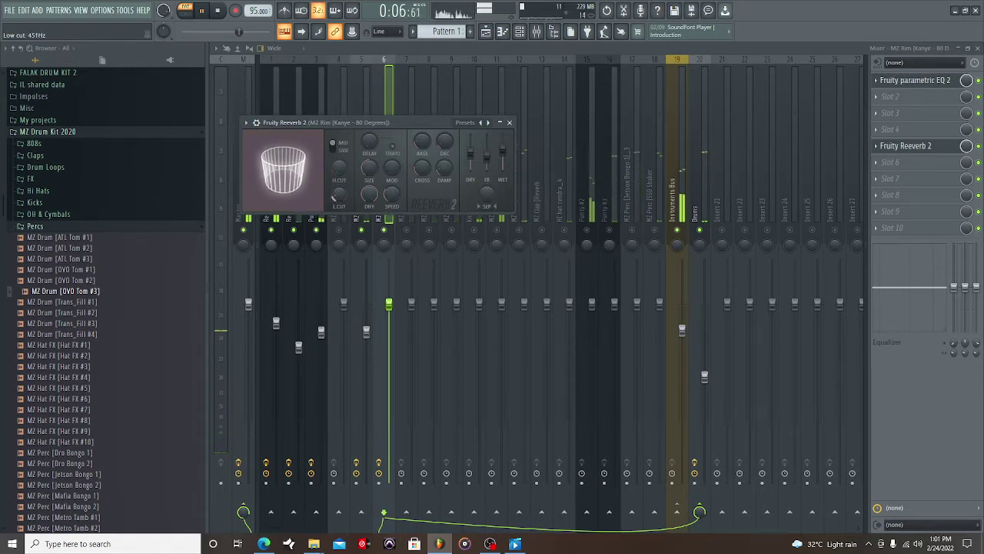
scroll(335, 195, up, 2)
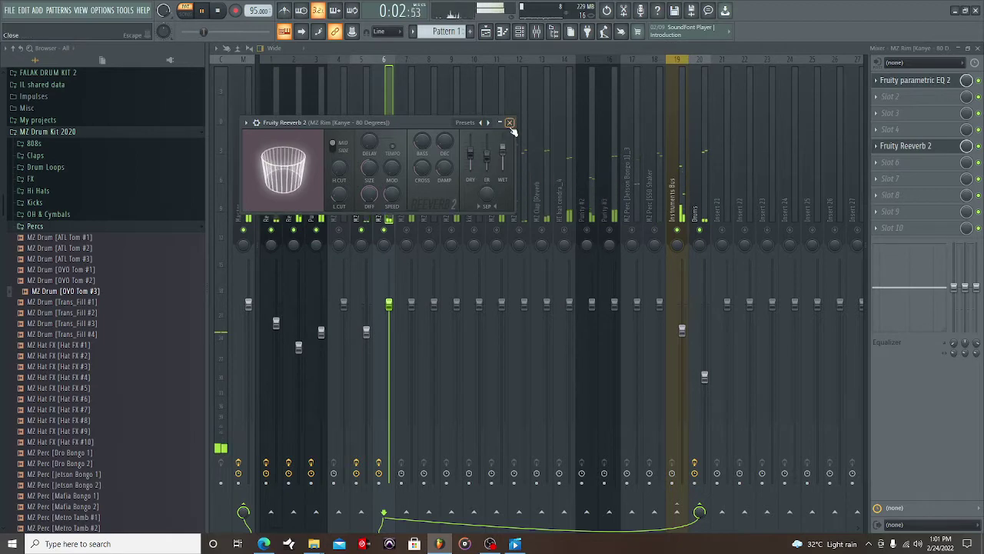
- Add Renaissance Axx Stereo to slot 8 of the 80 Degrees rim with threshold -7.8 dB and gain -2.0 dB, and lower the track's fader
click(885, 204)
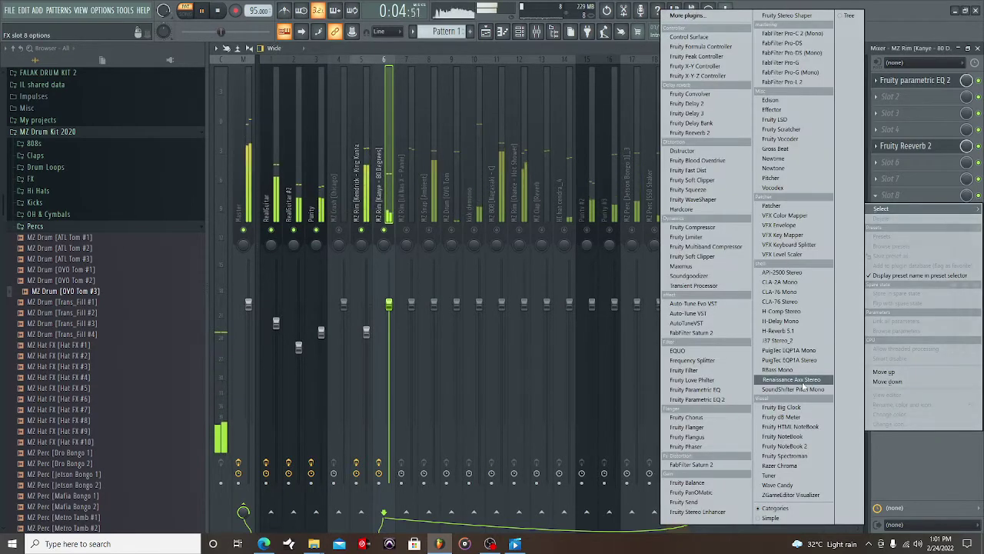
click(776, 378)
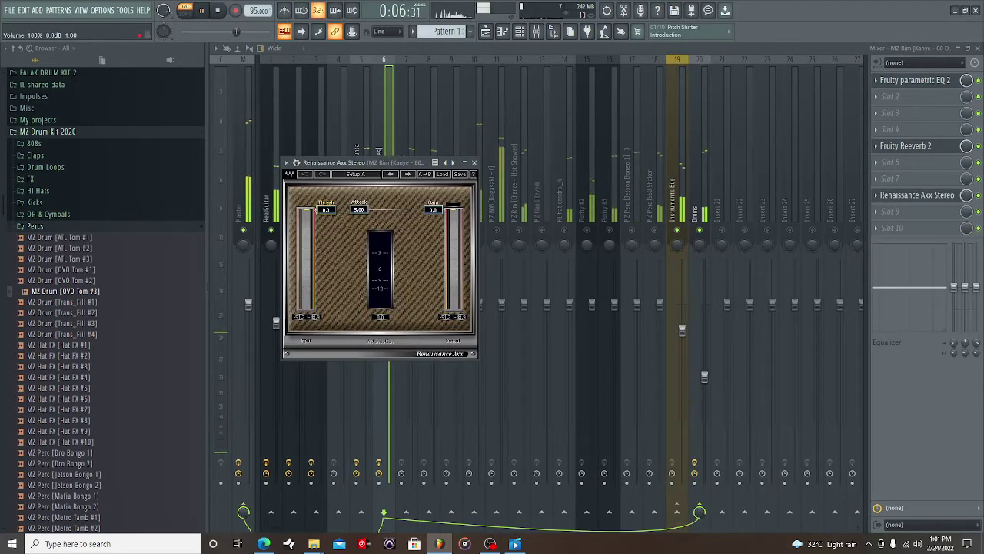
drag(326, 209, 326, 217)
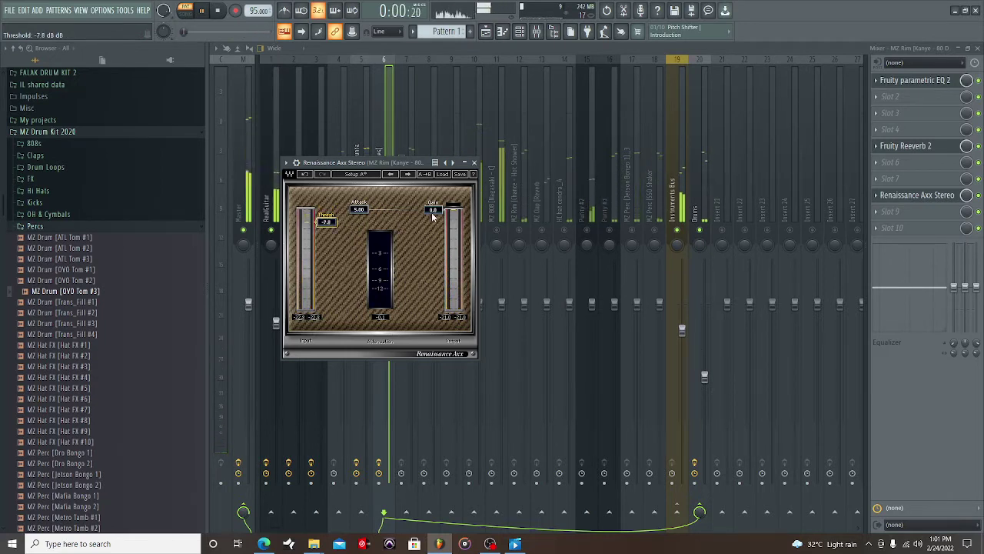
drag(433, 218, 433, 223)
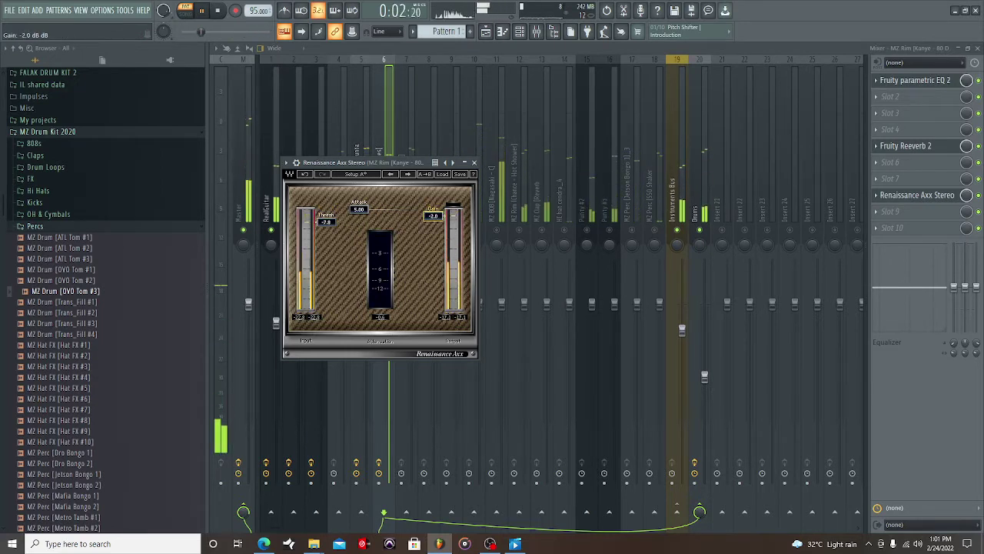
click(475, 163)
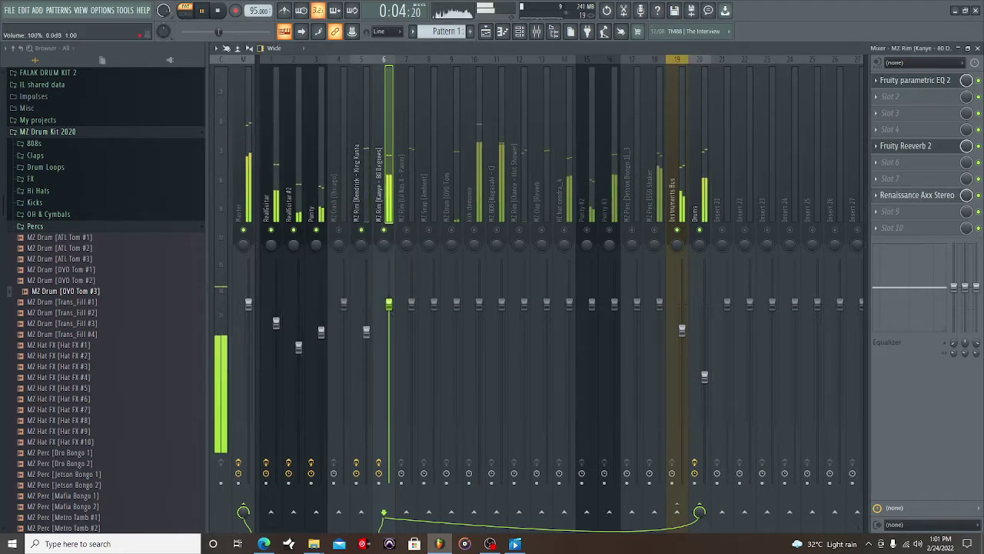
drag(389, 305, 389, 321)
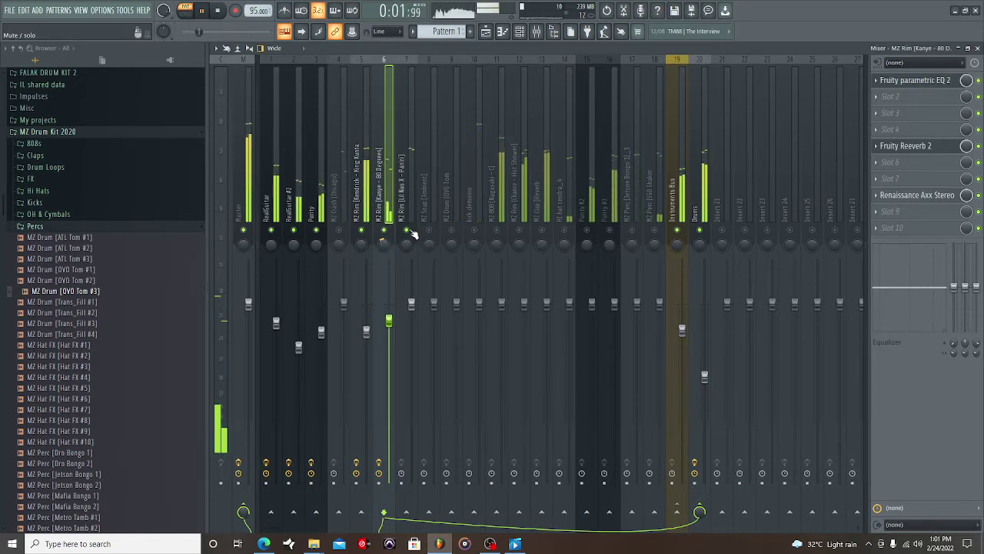
- Add Fruity Parametric EQ 2 to slot 1 of the MZ Rim [Lil Nas X - Panini] track with a band 1 low cut at about 230 Hz
click(412, 181)
click(874, 80)
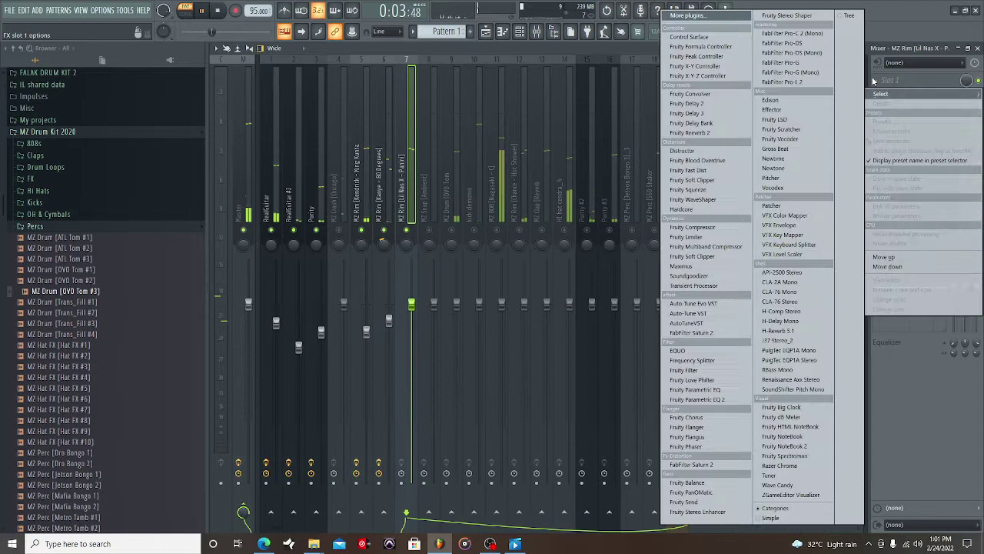
click(694, 399)
click(482, 329)
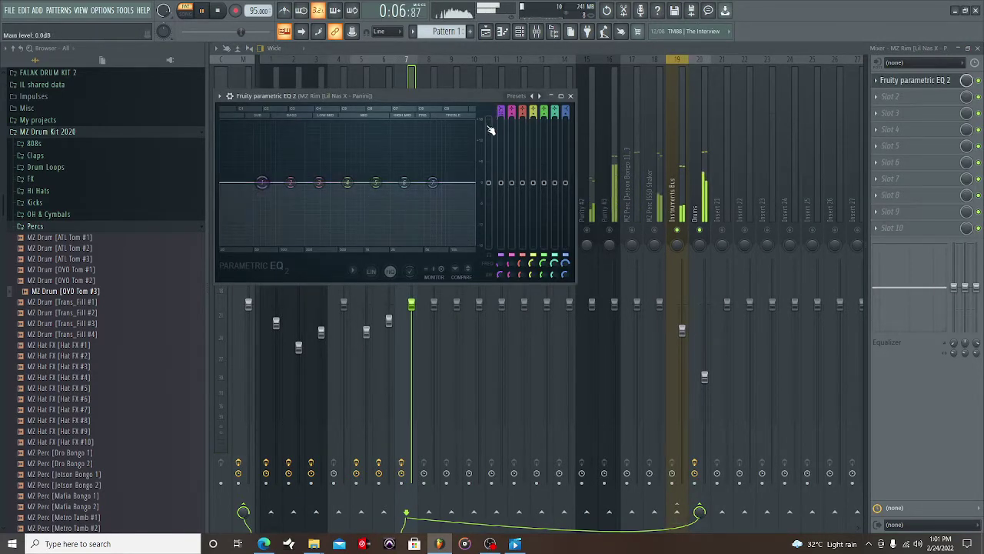
drag(262, 182, 306, 243)
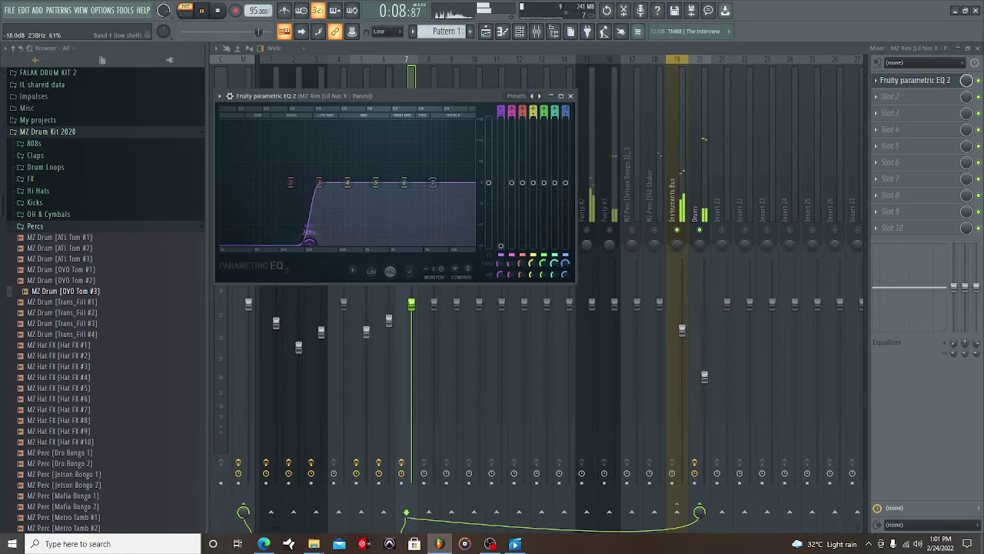
click(569, 95)
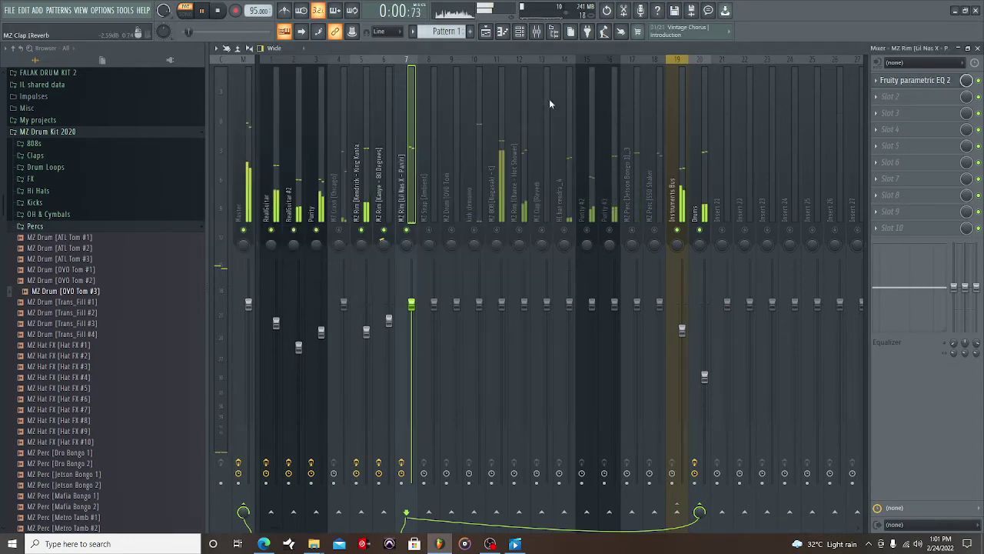
- Add Renaissance Axx Stereo to slot 5 of the Panini rim track with threshold -4.3 dB and gain -0.7 dB
click(877, 146)
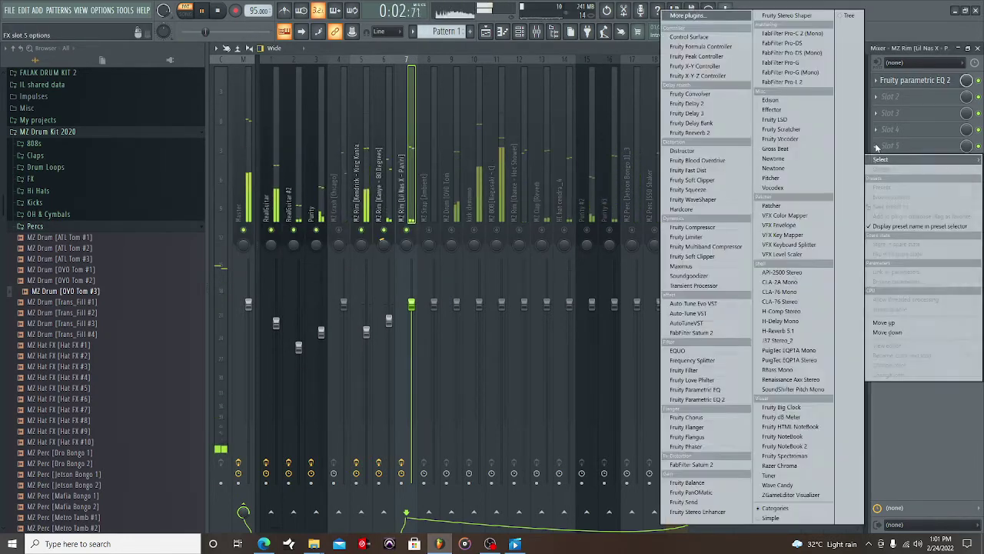
click(791, 380)
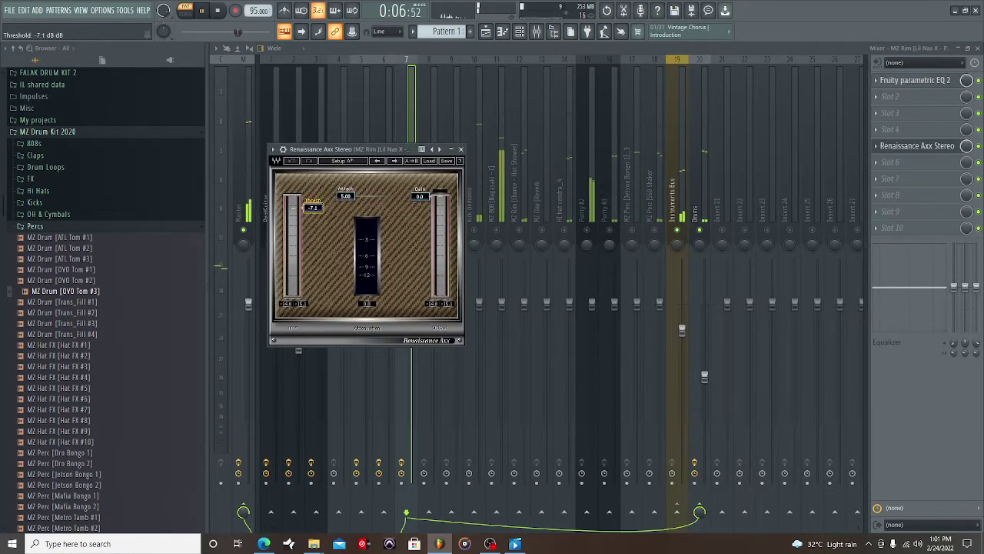
drag(313, 208, 313, 206)
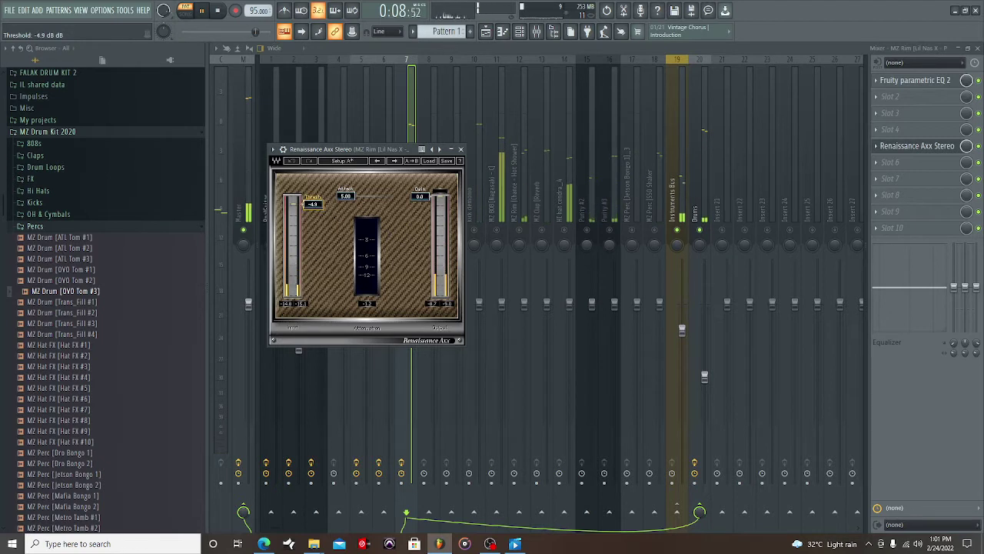
drag(421, 198, 421, 202)
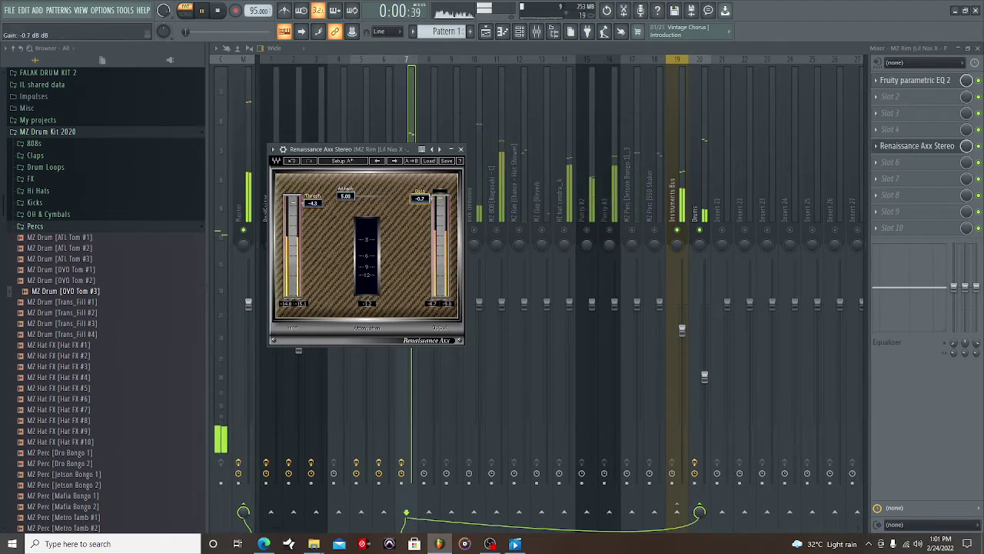
- Lower the Panini rim track's fader to -1.6 dB and pan the track slightly off centre
click(461, 149)
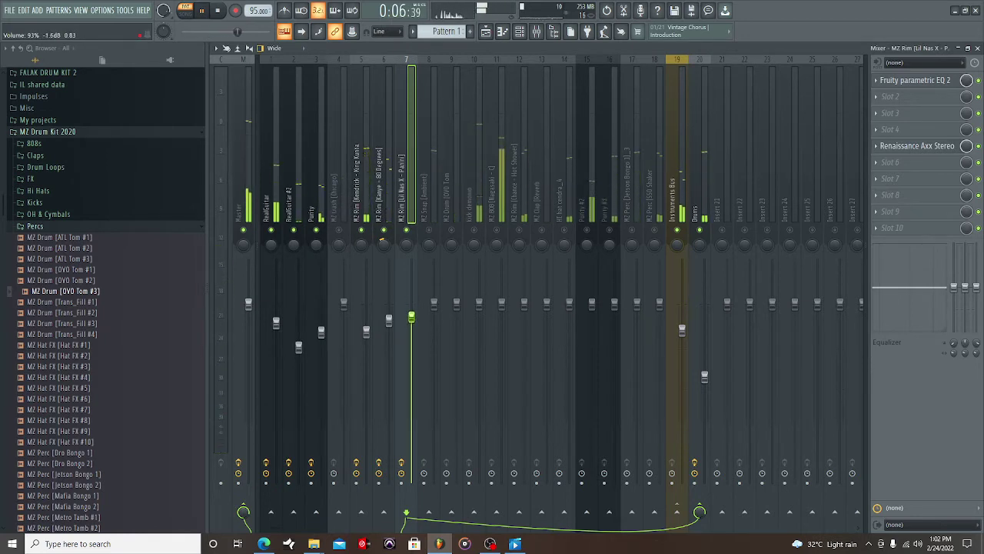
drag(408, 243, 408, 237)
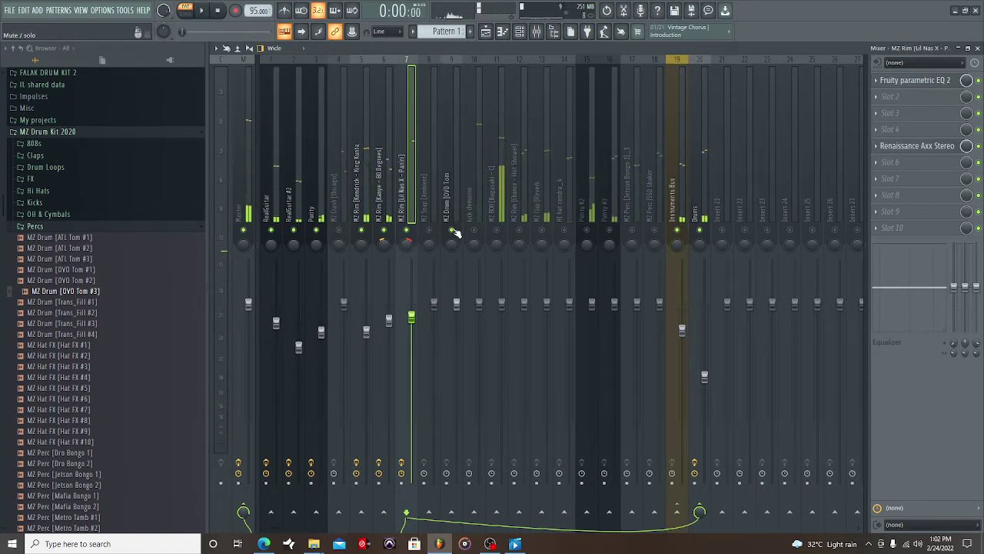
- Unmute the MZ Drum [OVO Tom] mixer track and add Fruity Parametric EQ 2 to its slot 1
click(454, 198)
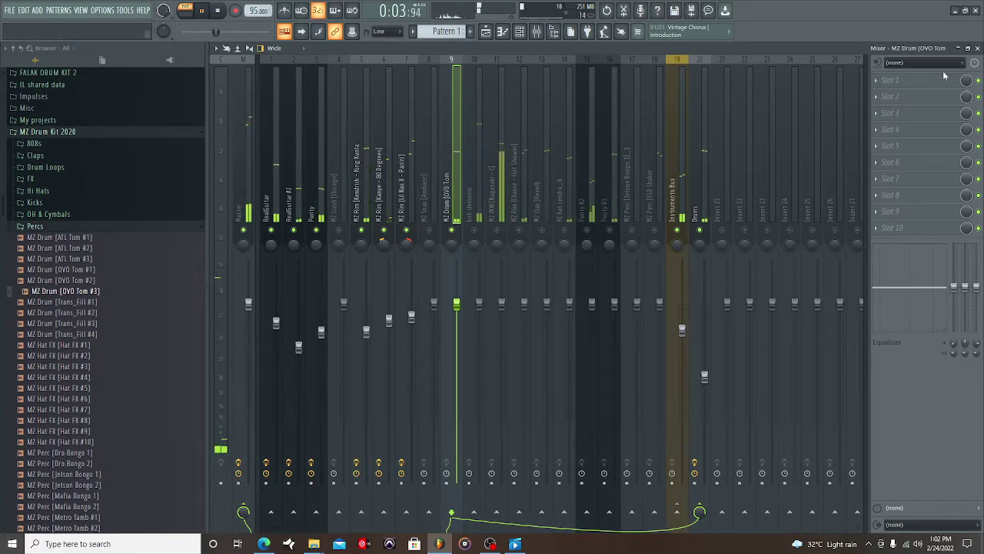
click(884, 80)
mouse_move(880, 94)
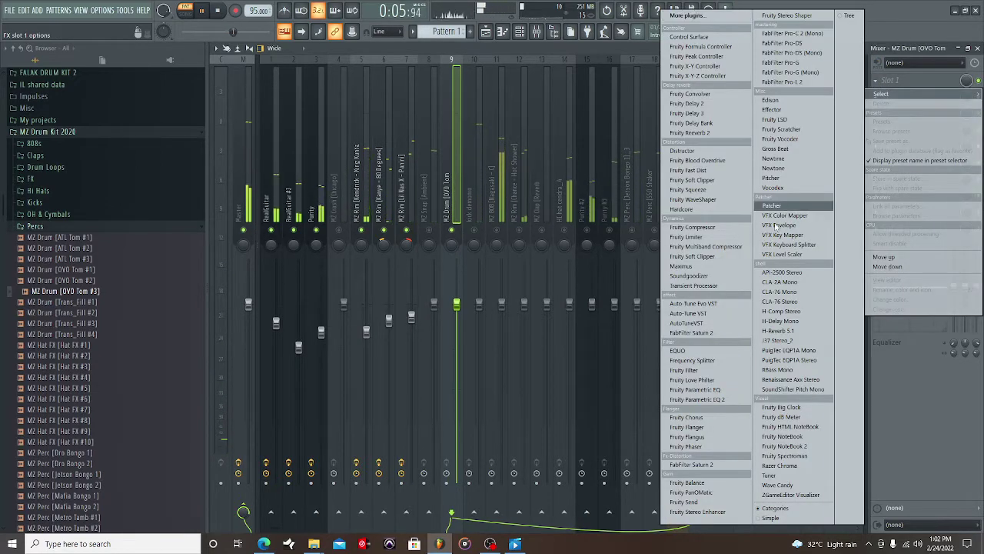
drag(695, 399, 683, 407)
click(482, 328)
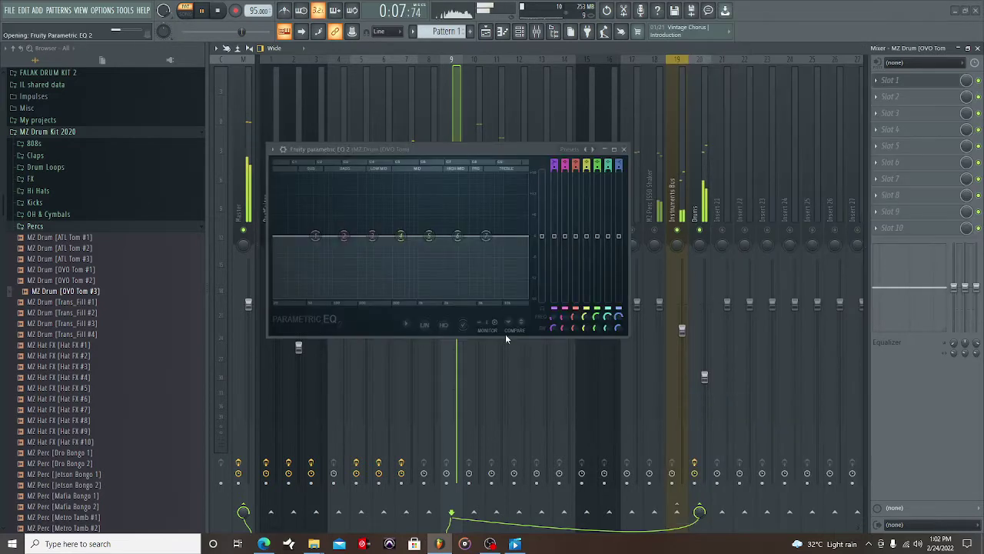
- Set a steep band 1 low cut in the OVO Tom's EQ and lower the track's fader to -4.5 dB
drag(315, 235, 374, 291)
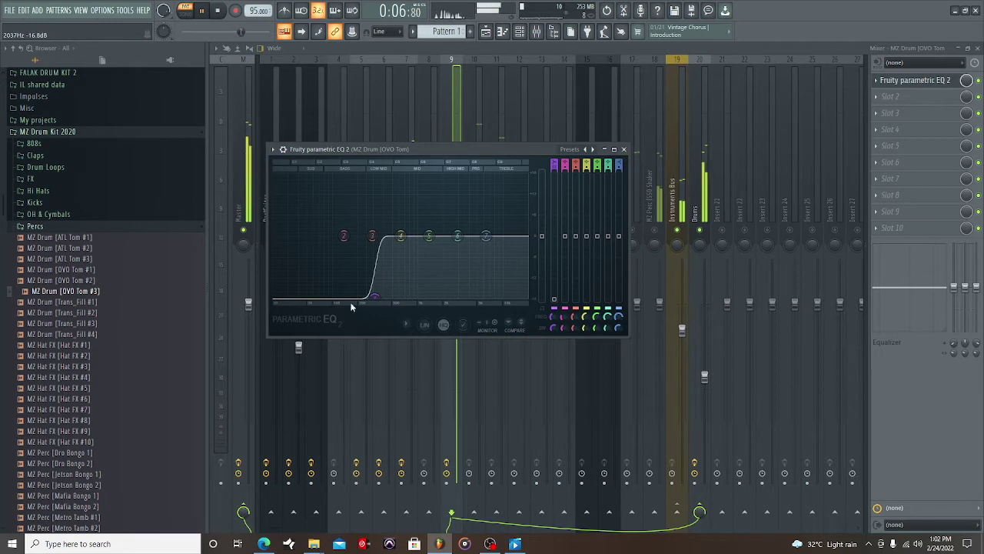
drag(376, 298, 364, 297)
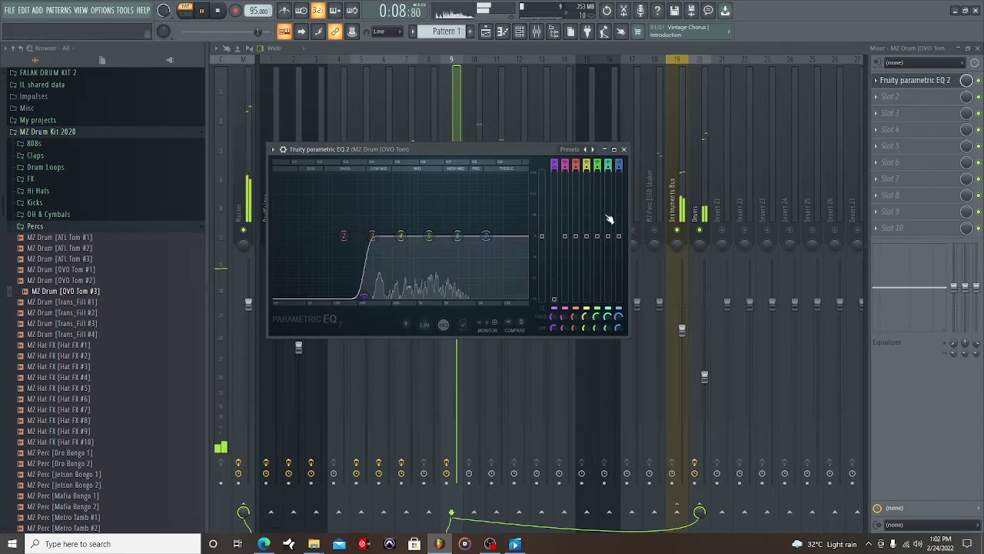
click(624, 149)
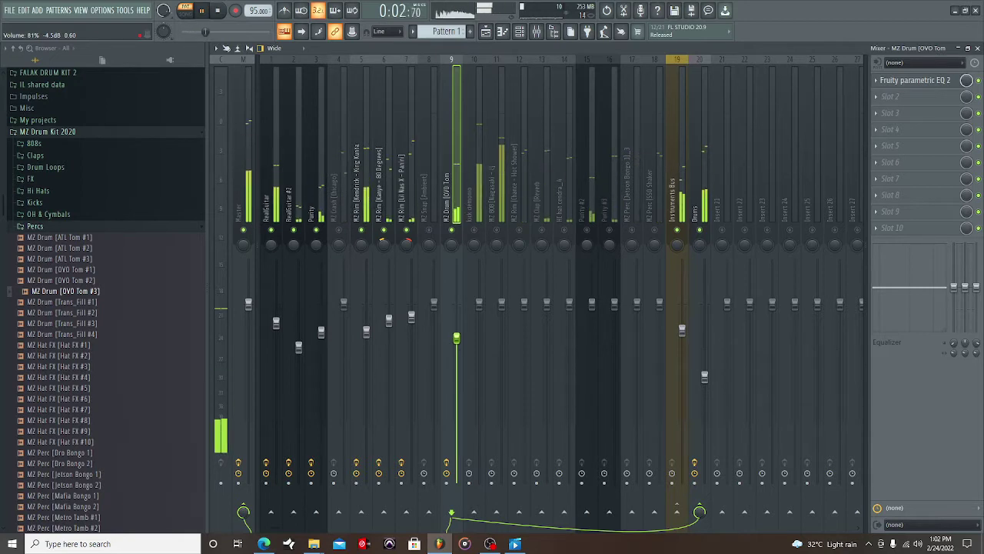
- Lower the MZ Drum [OVO Tom] track's fader to -4.7 dB
drag(458, 342, 459, 343)
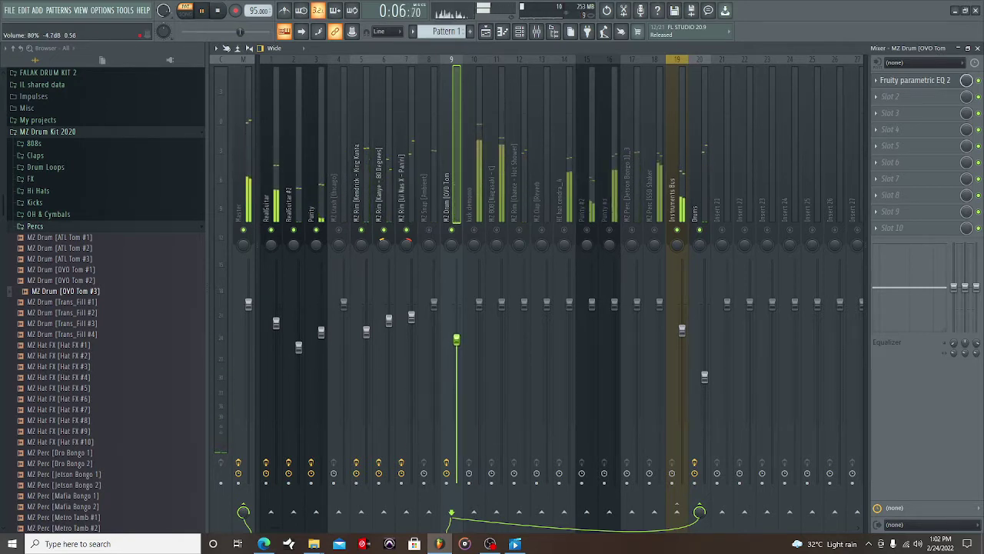
- Add Fruity Parametric EQ 2 to slot 1 of the kick demonio track and set a steep band 7 high cut near 2650 Hz
click(477, 200)
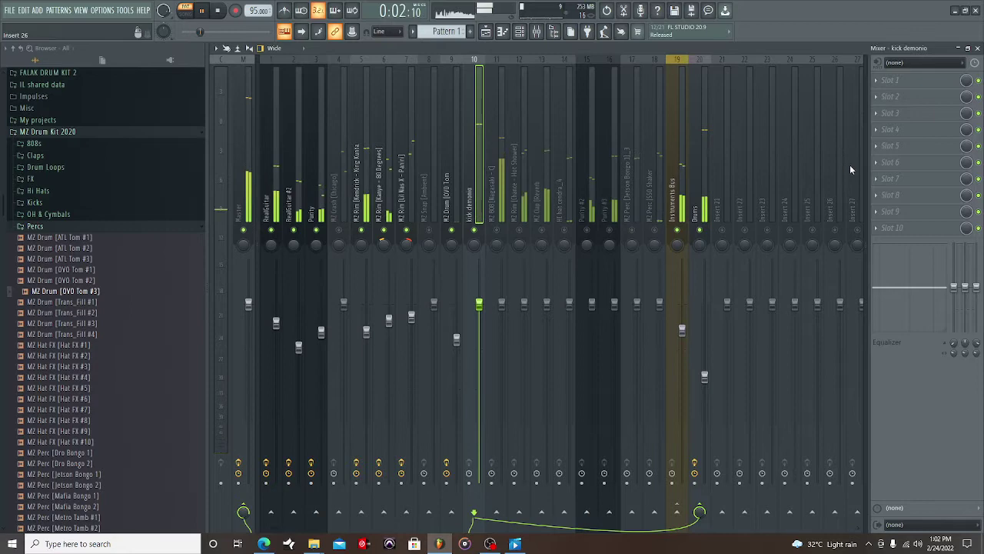
click(890, 80)
click(704, 400)
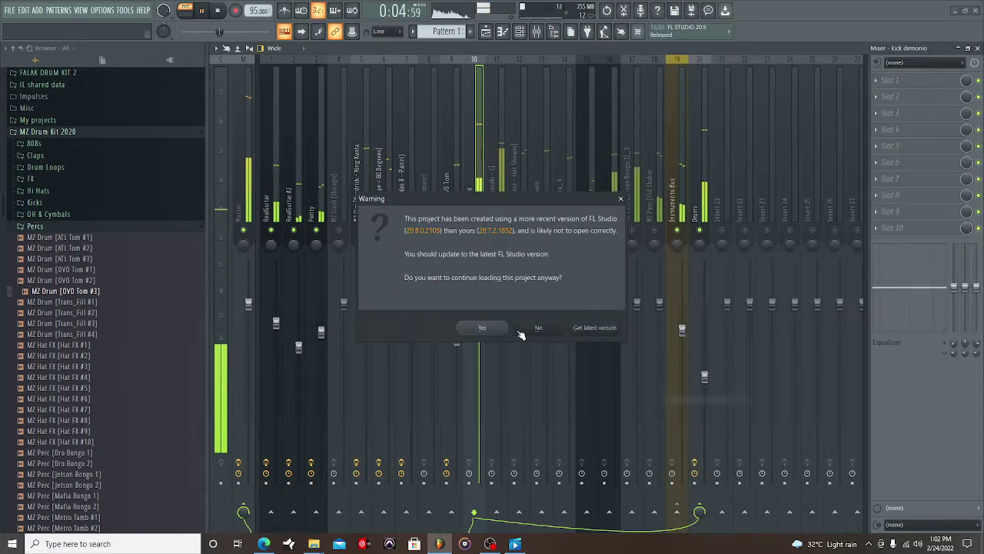
click(492, 330)
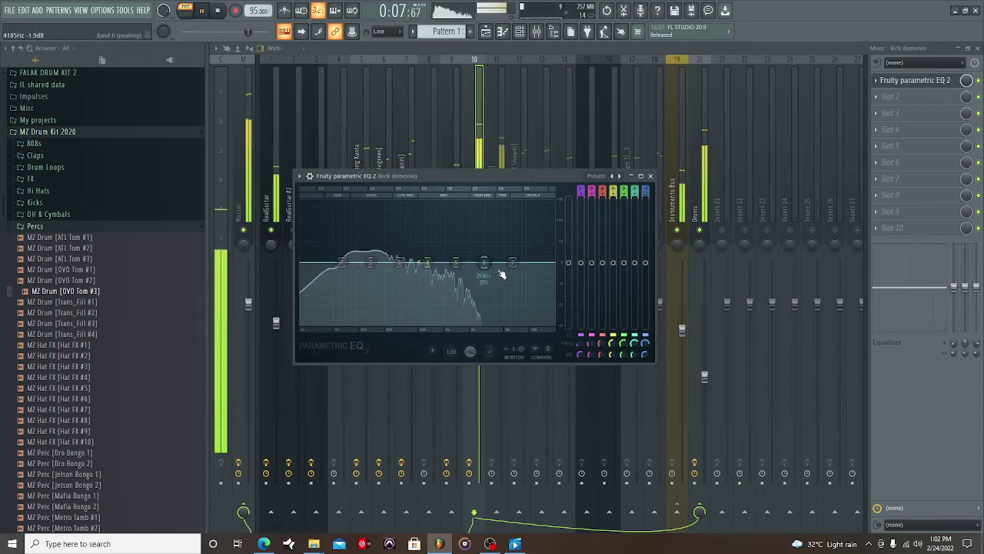
drag(512, 262, 483, 321)
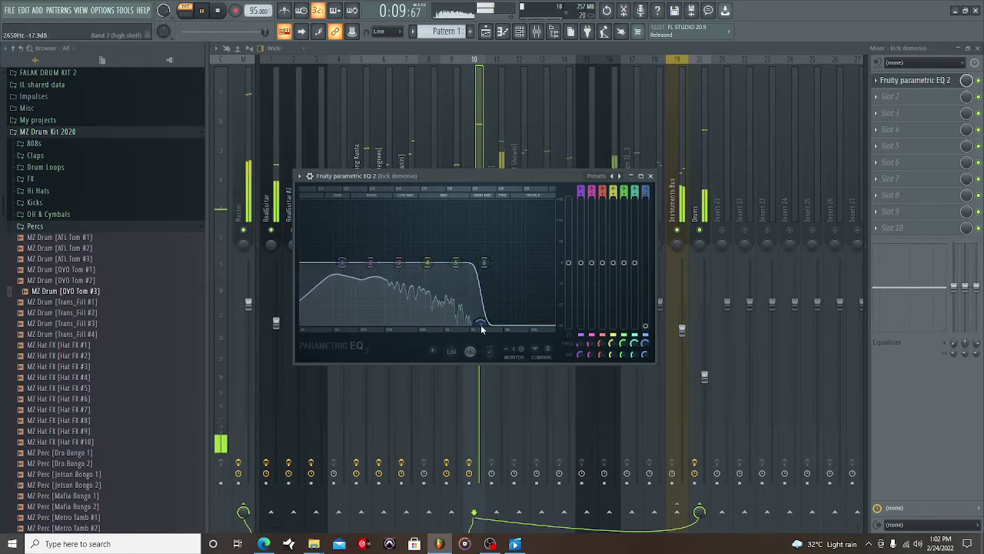
click(651, 175)
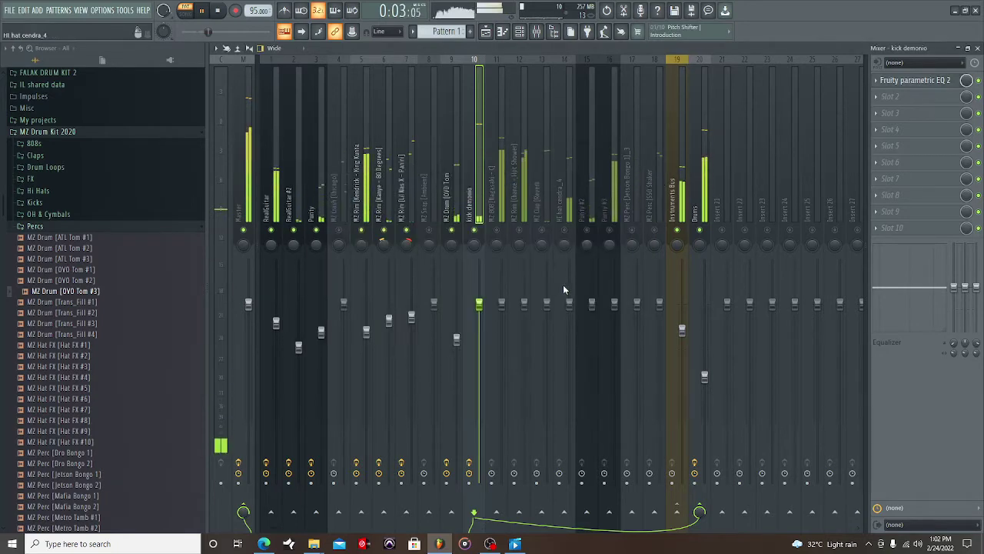
- Add PuigTec EQP1A Stereo to the kick's slot 5 with low frequency 30 and low boost 3.3, and lower the fader to -2.1 dB
click(884, 146)
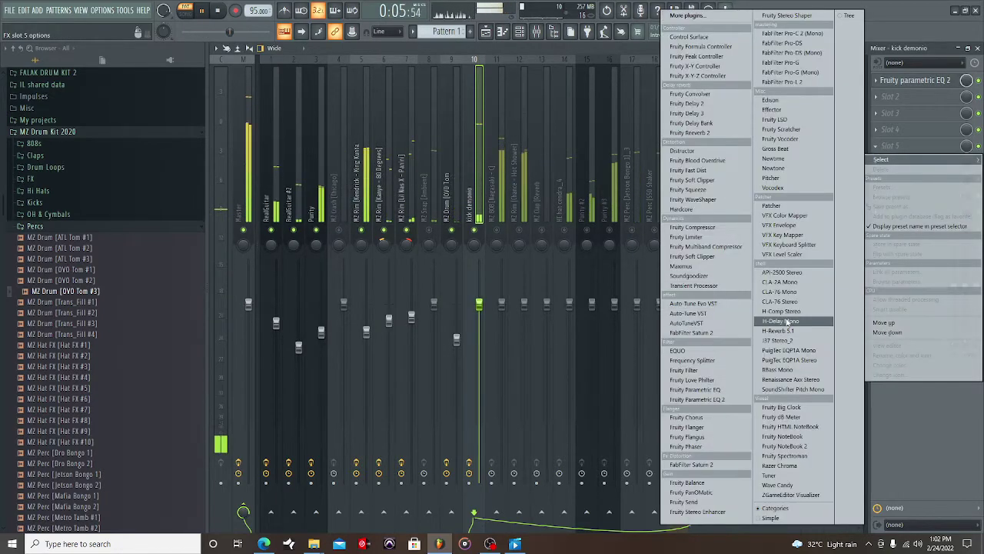
click(804, 359)
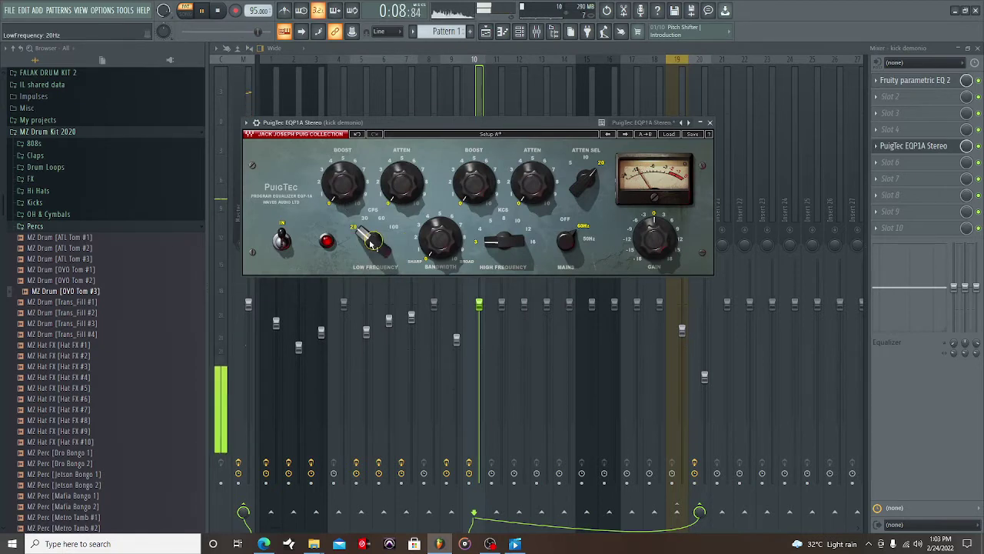
drag(370, 239, 369, 224)
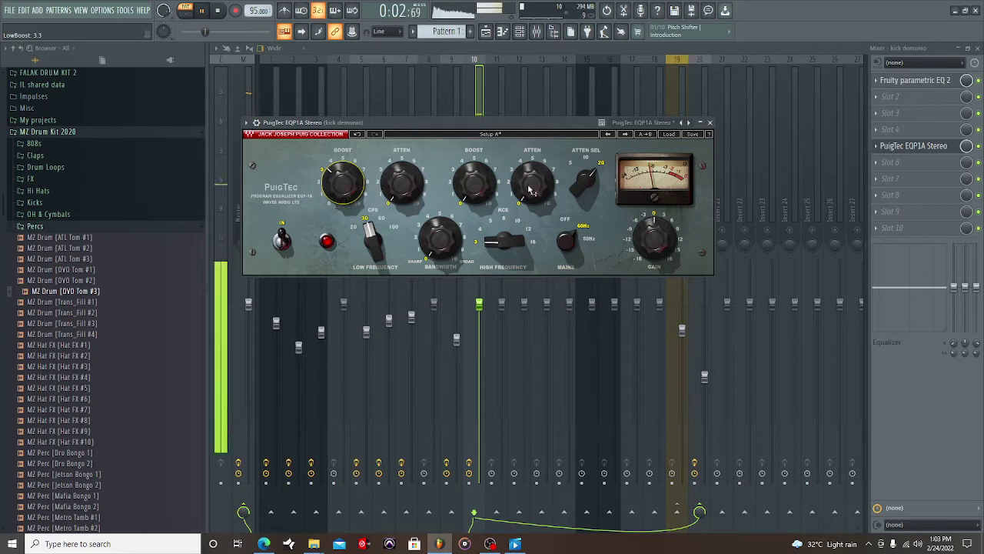
click(709, 123)
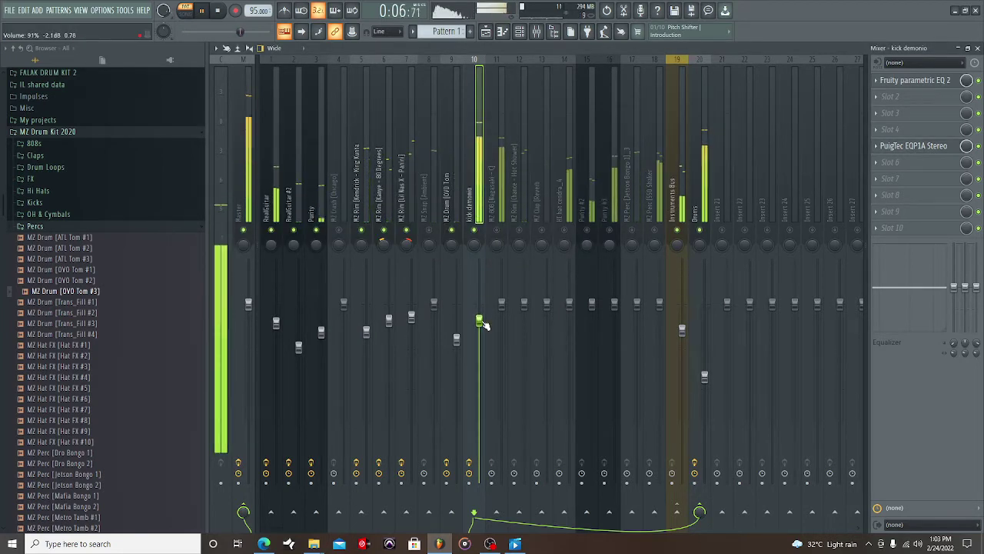
- Unmute the MZ 808 [Nagasaki - C] track, route the kick demonio track to it and adjust the send level
right_click(497, 512)
click(538, 508)
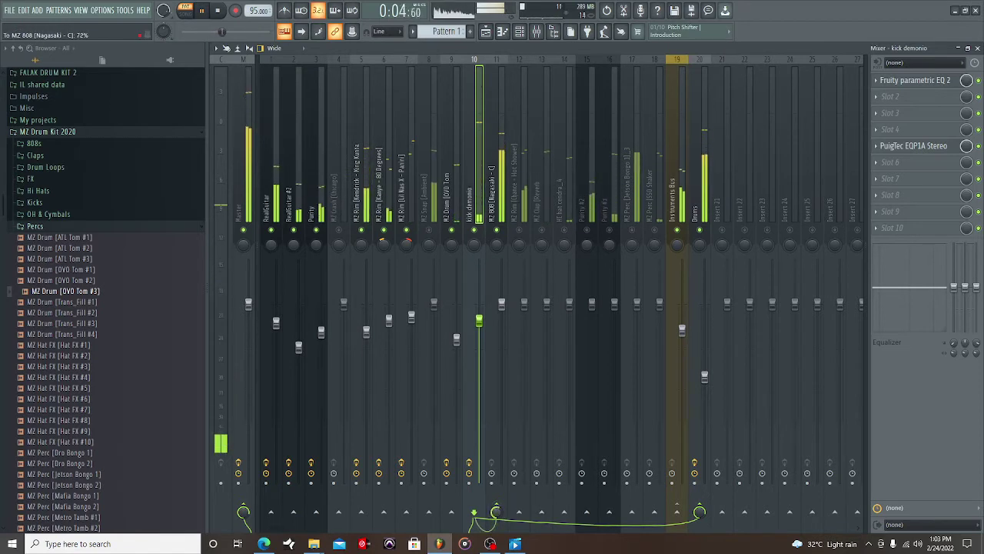
drag(495, 511, 496, 499)
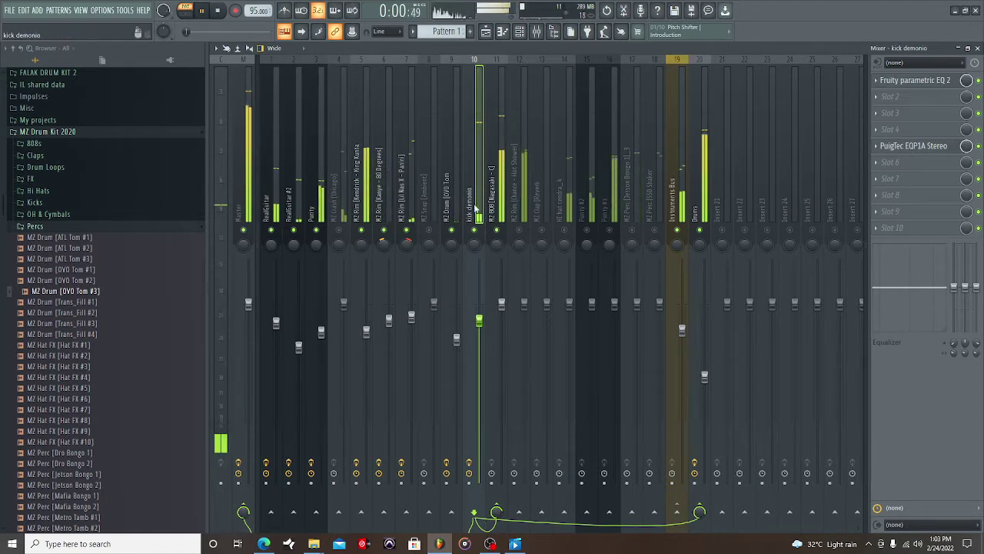
- Set the kick's PuigTec EQ to low boost 1.9, high frequency 10 and bandwidth 0.5, and lower the kick's fader to -4.8 dB
click(913, 145)
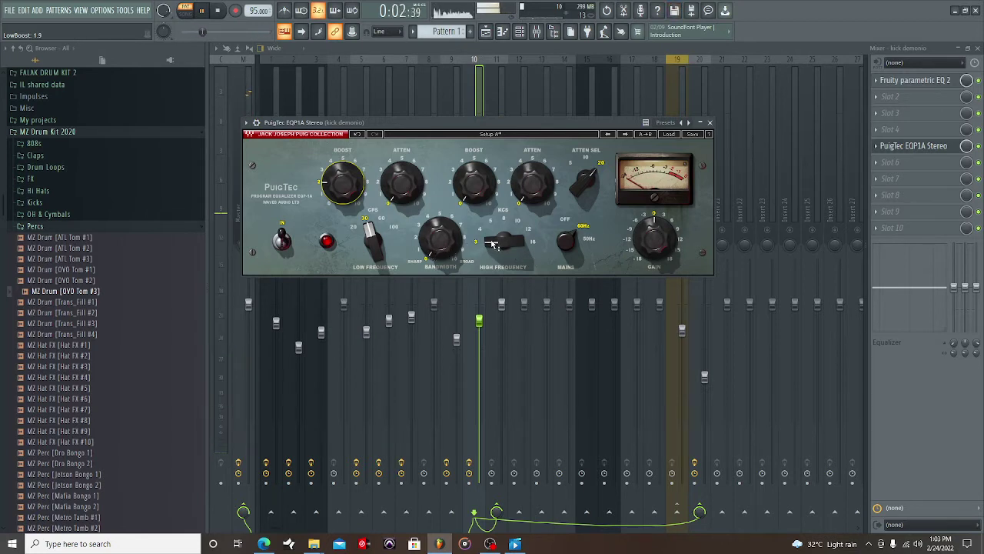
mouse_move(493, 247)
scroll(493, 248, up, 4)
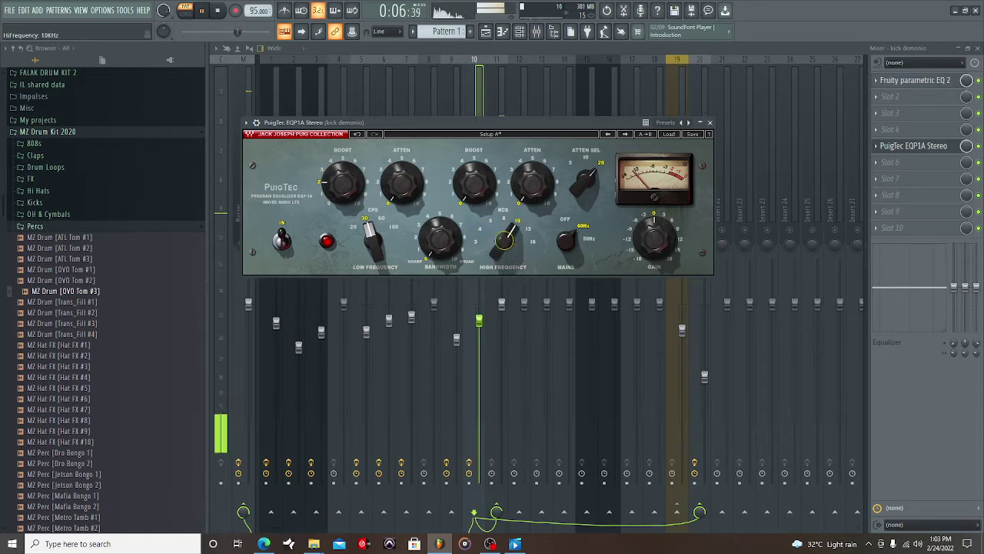
mouse_move(436, 244)
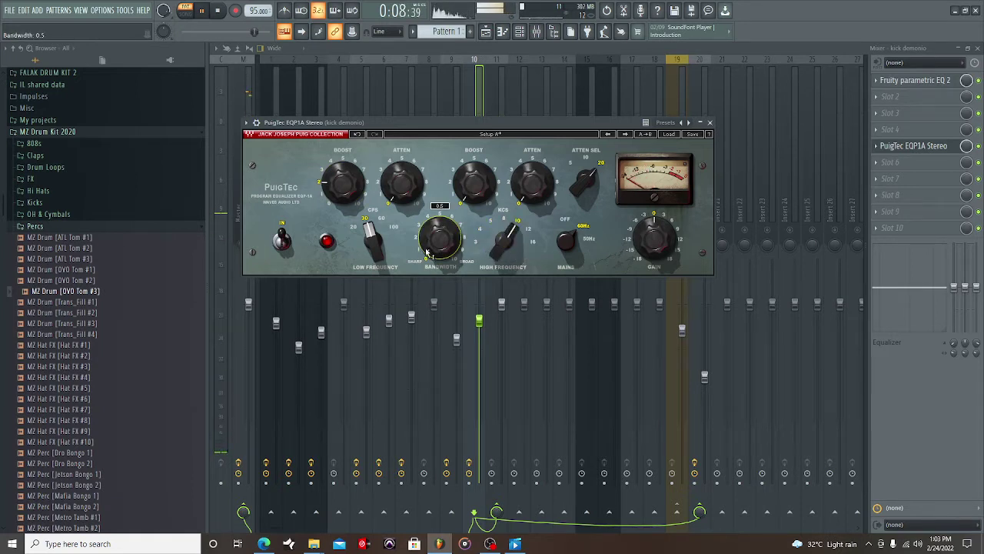
click(710, 122)
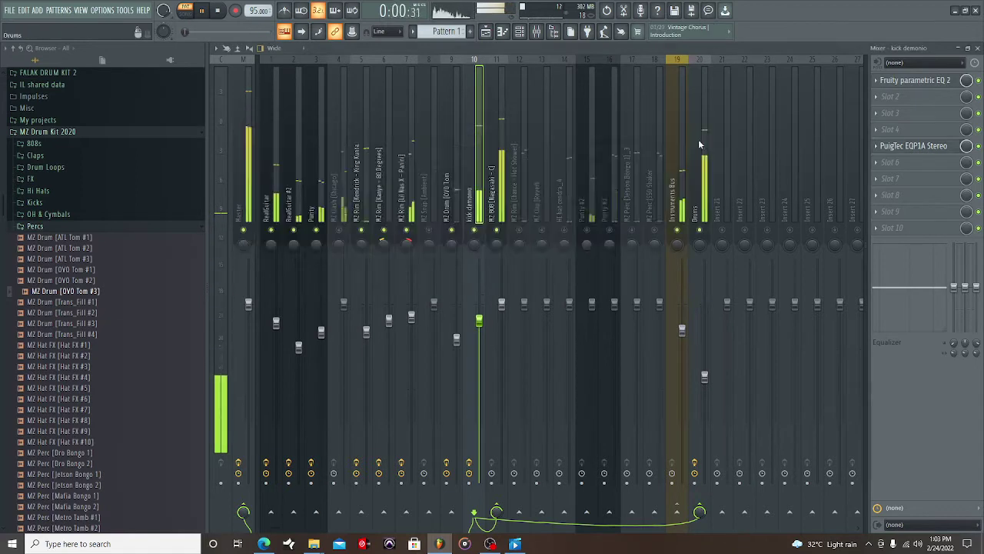
drag(479, 321, 480, 339)
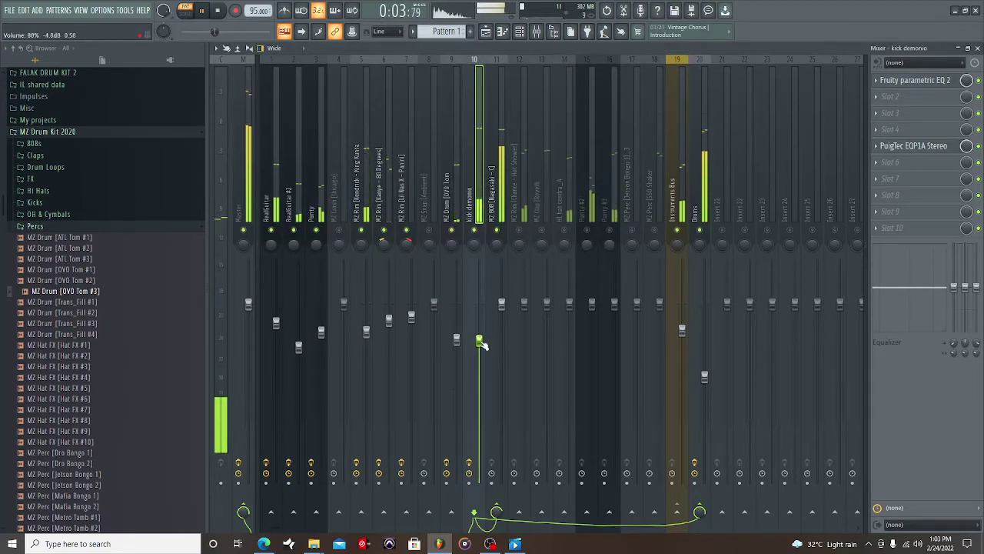
- Remove the MZ 808 [Nagasaki - C] track's routing to the Drums bus and resume playback
click(498, 207)
key(space)
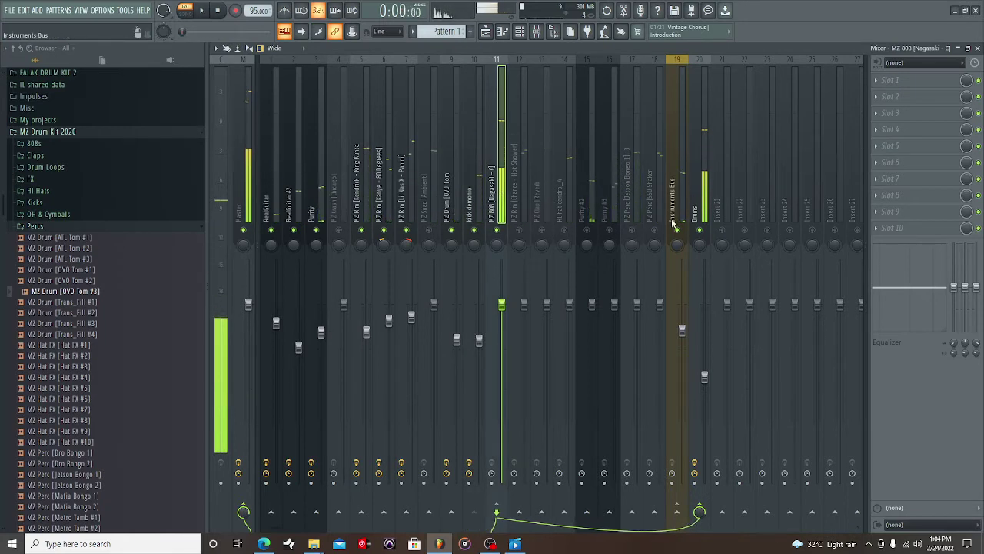
click(699, 512)
key(space)
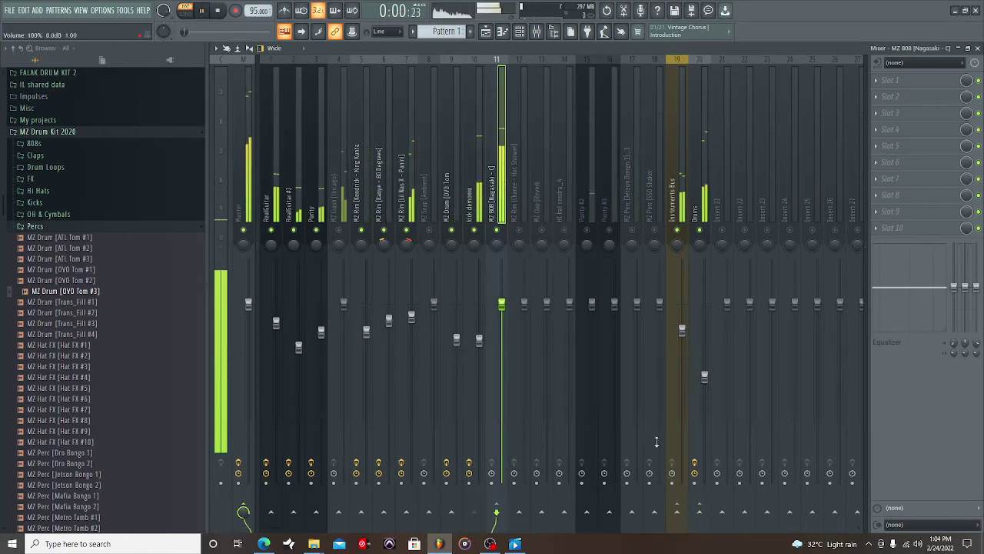
- Add Fruity Parametric EQ 2 to slot 1 of the MZ 808 track and set a steep high cut with band 7
click(904, 80)
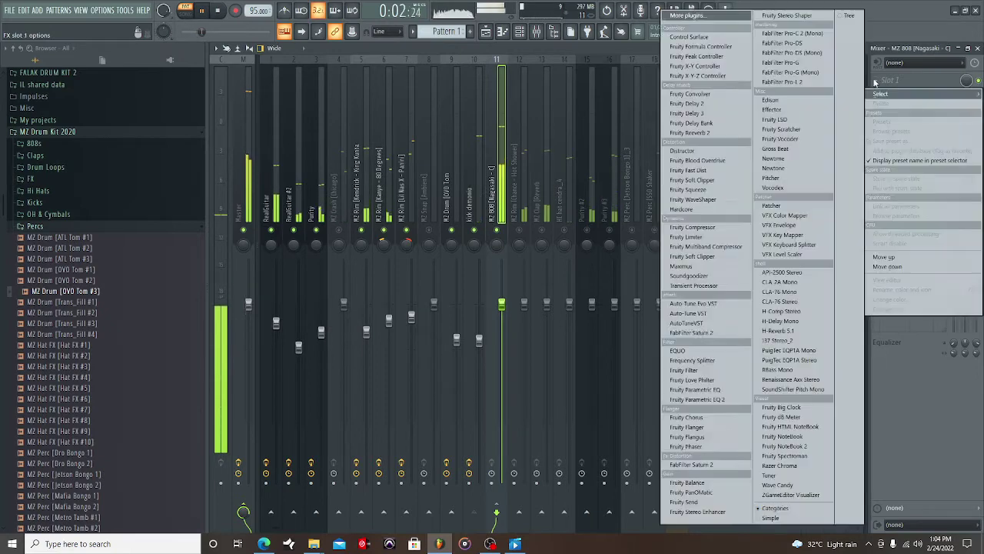
click(725, 401)
click(496, 331)
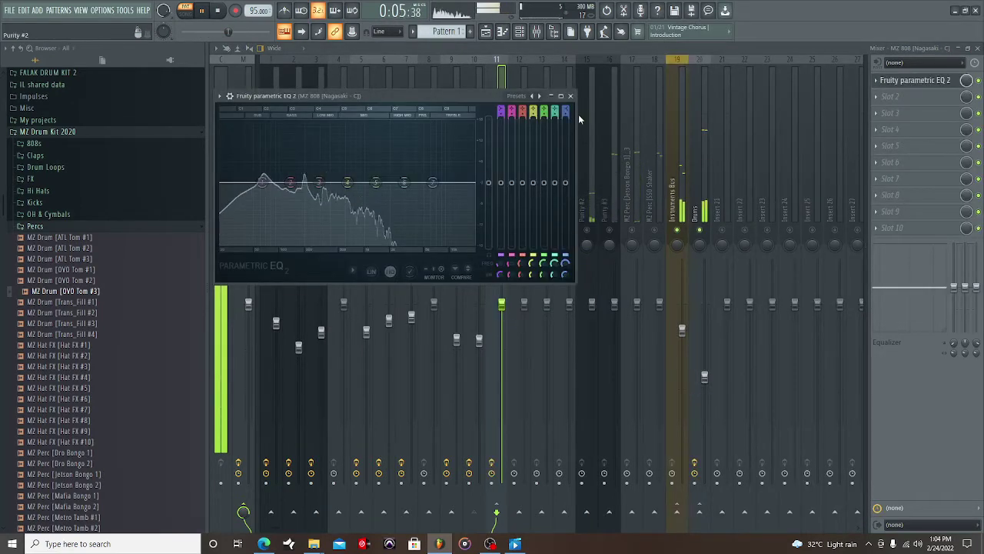
drag(432, 183, 413, 245)
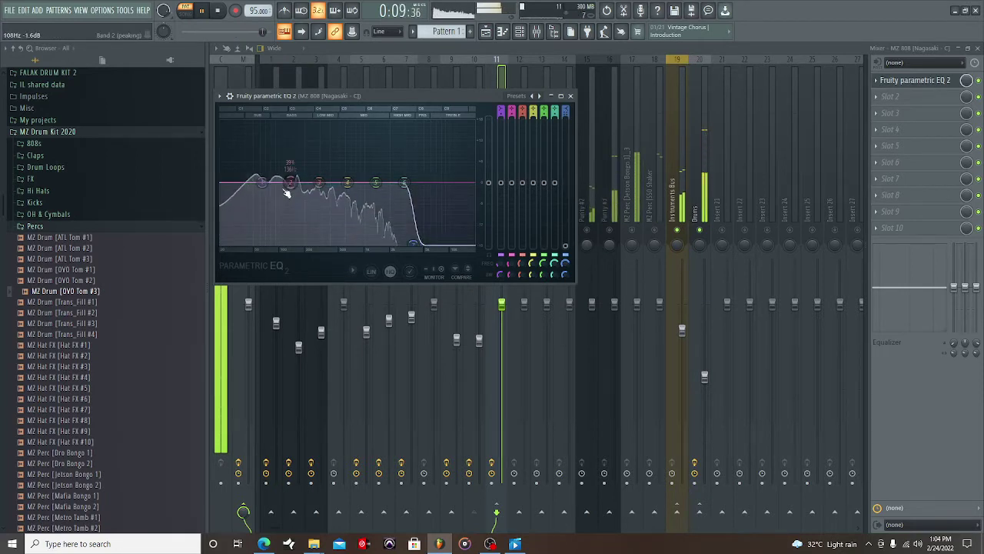
click(570, 96)
- Boost band 2 of the kick demonio EQ by 4.0 dB at 67 Hz with 9% width, and lower the kick's fader to -5.4 dB
click(465, 201)
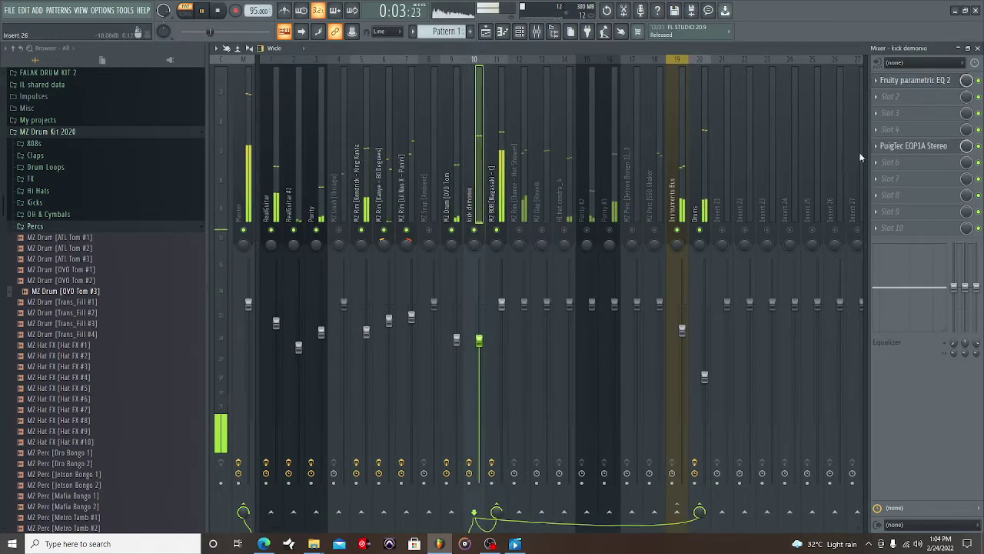
click(915, 79)
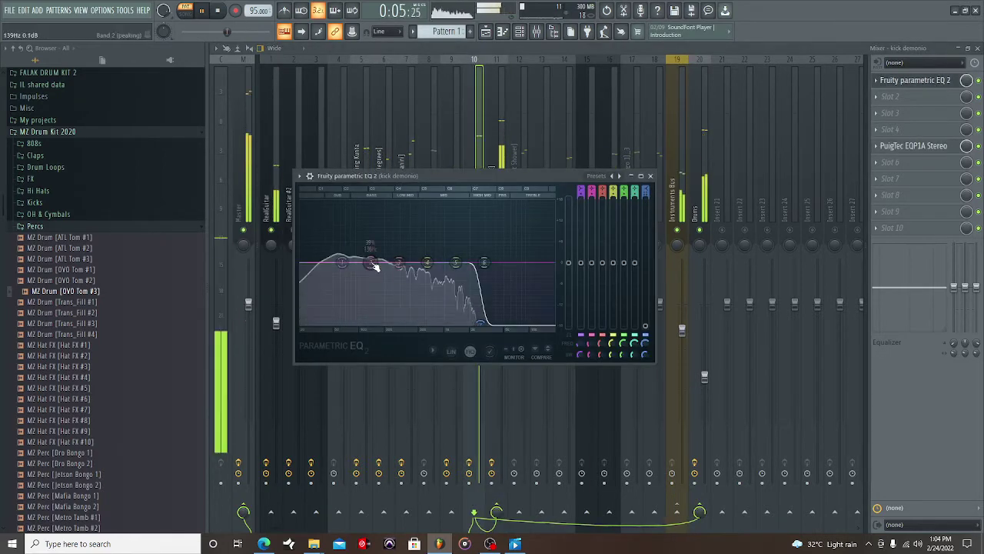
drag(369, 262, 344, 247)
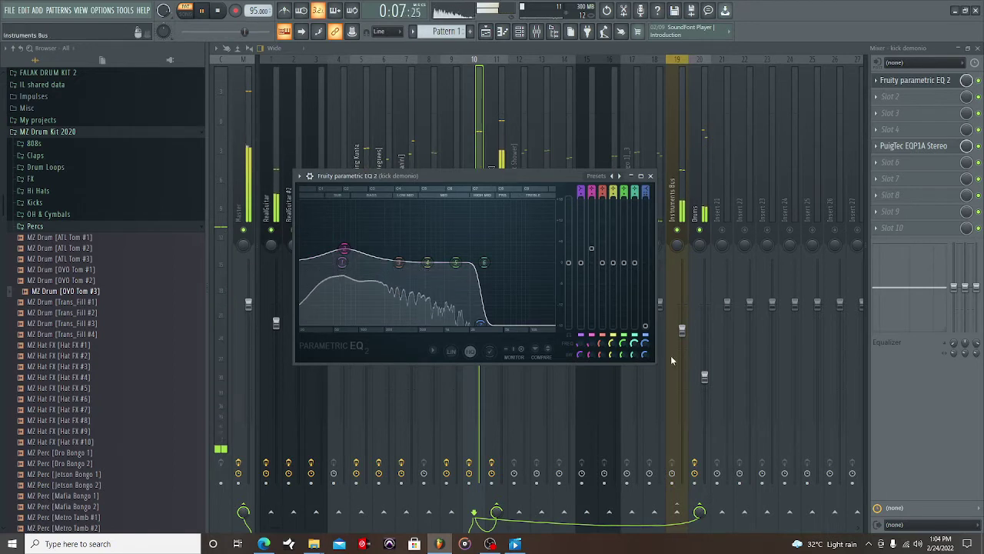
drag(592, 355, 592, 365)
scroll(343, 248, down, 10)
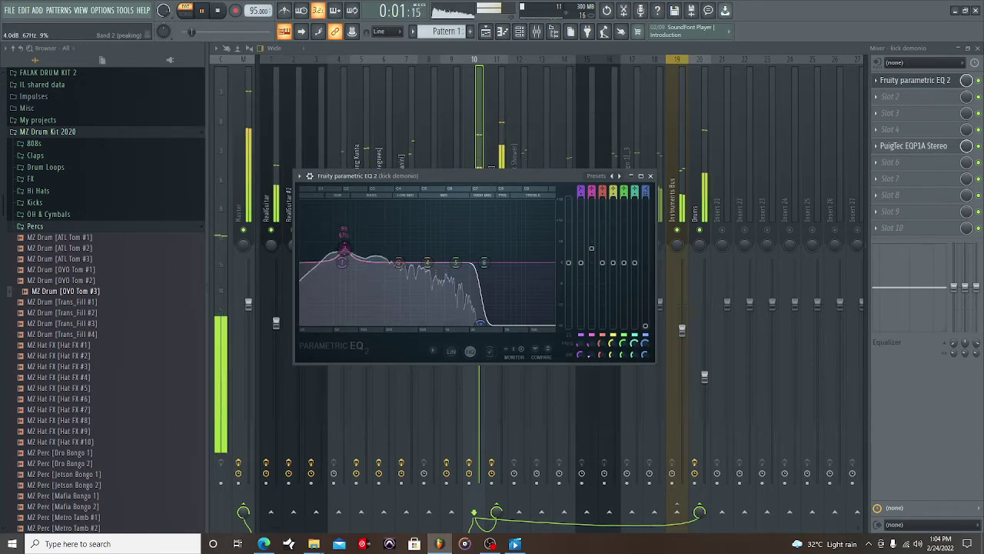
click(652, 176)
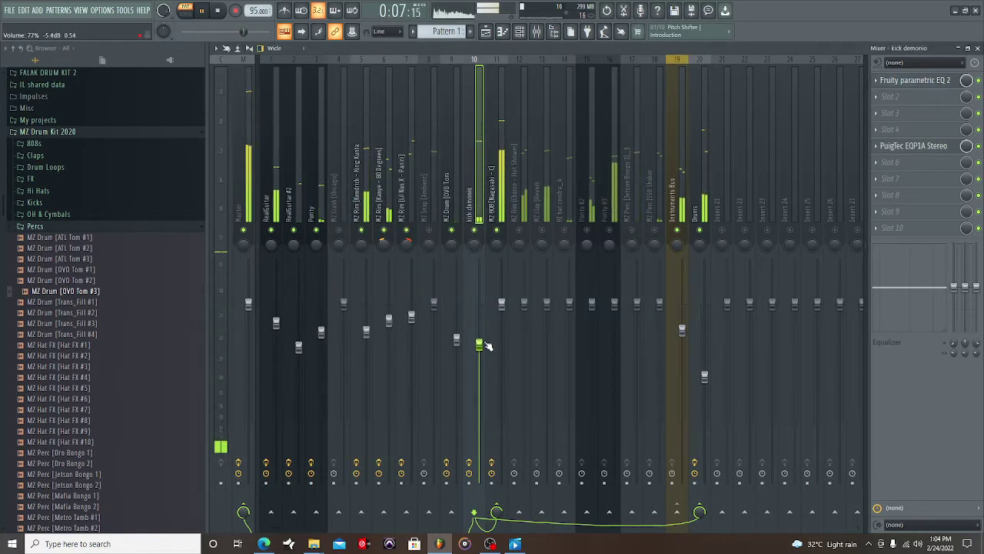
- Set the Panini rim track's Renaissance Axx threshold to -9.2 dB and its gain to -2.3 dB
click(411, 316)
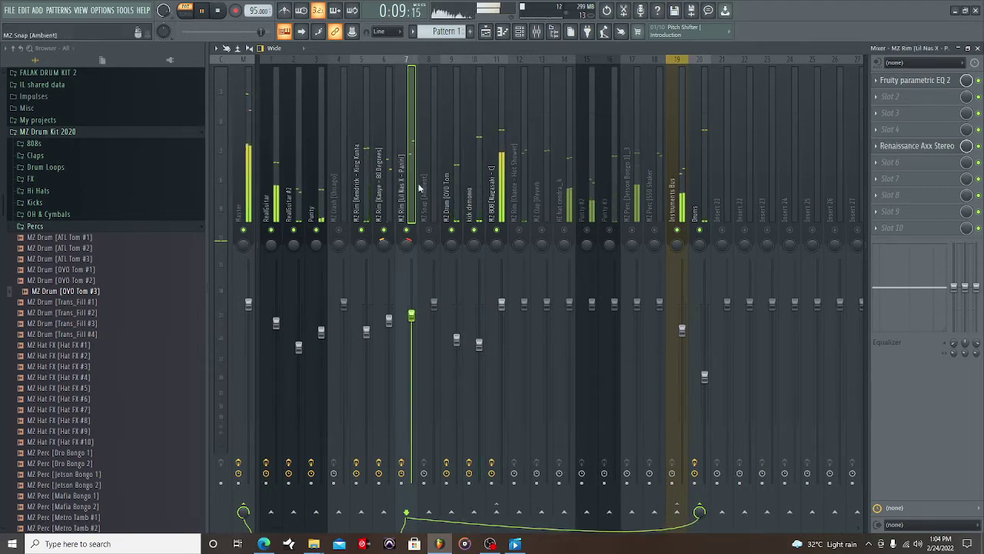
click(904, 150)
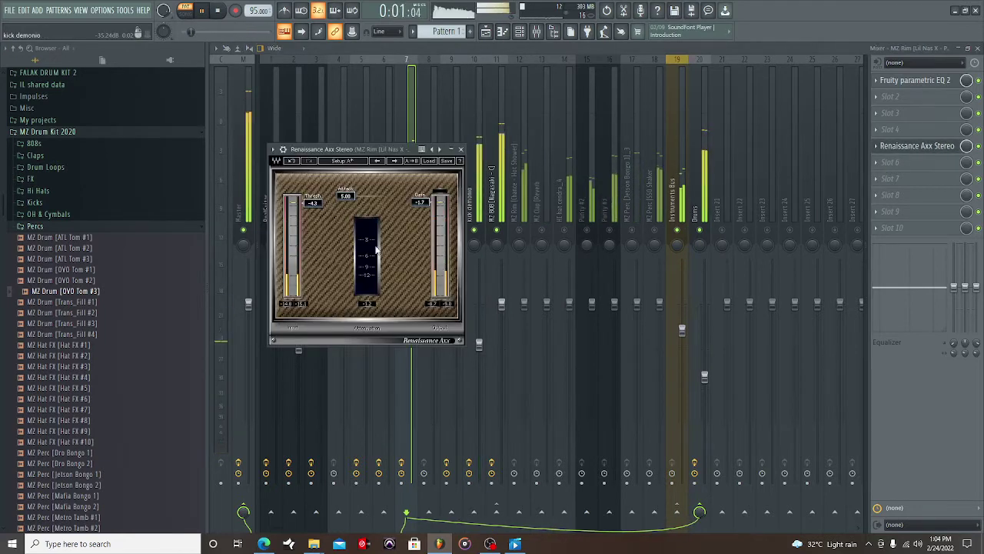
drag(312, 204, 312, 206)
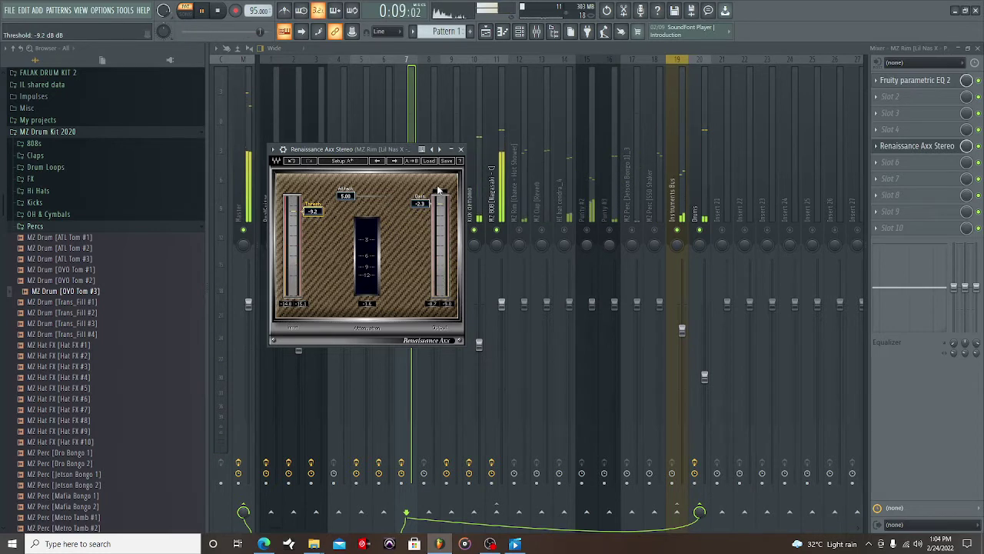
click(460, 149)
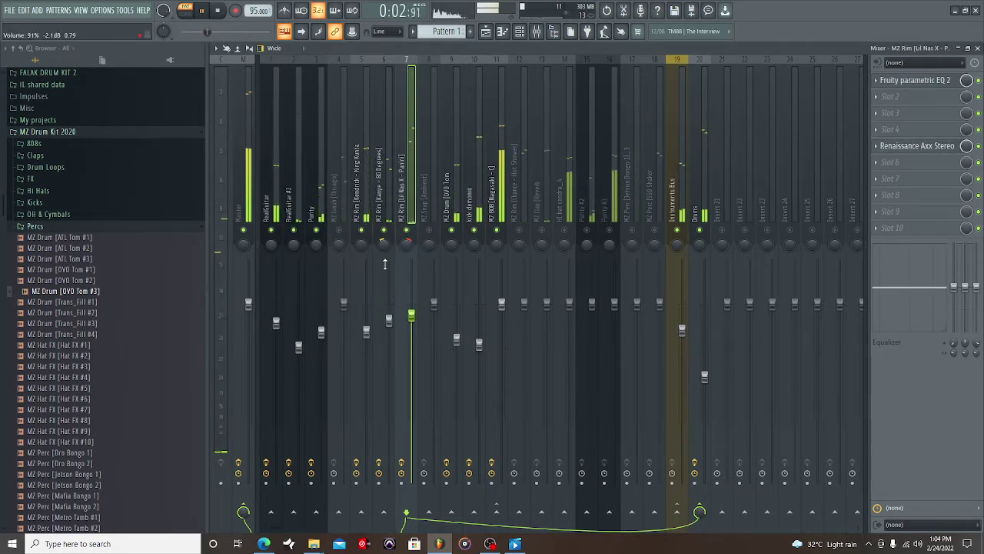
- Raise the King Kunta rim track's fader slightly and set the 80 Degrees rim track's Renaissance Axx gain to -3.0 dB
drag(366, 333, 365, 327)
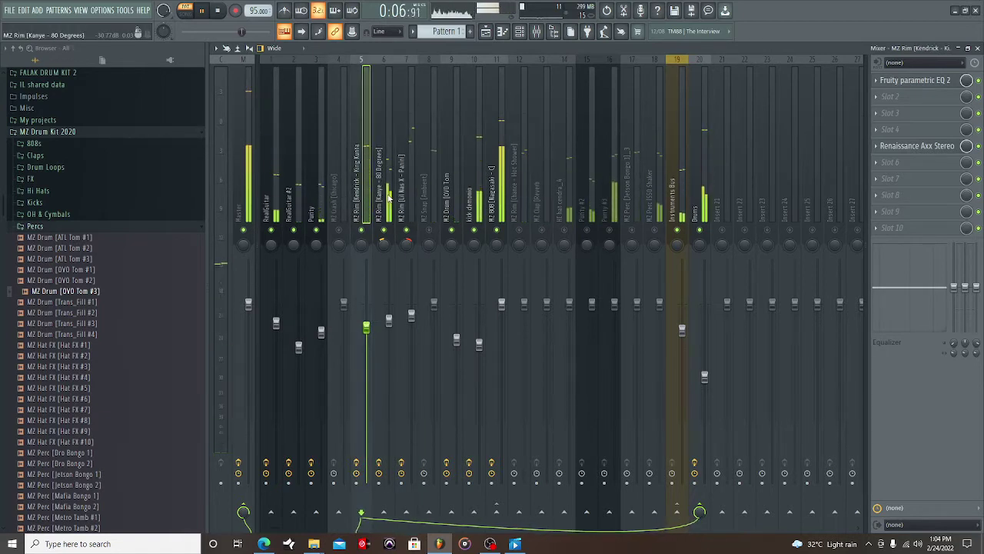
click(388, 198)
click(907, 196)
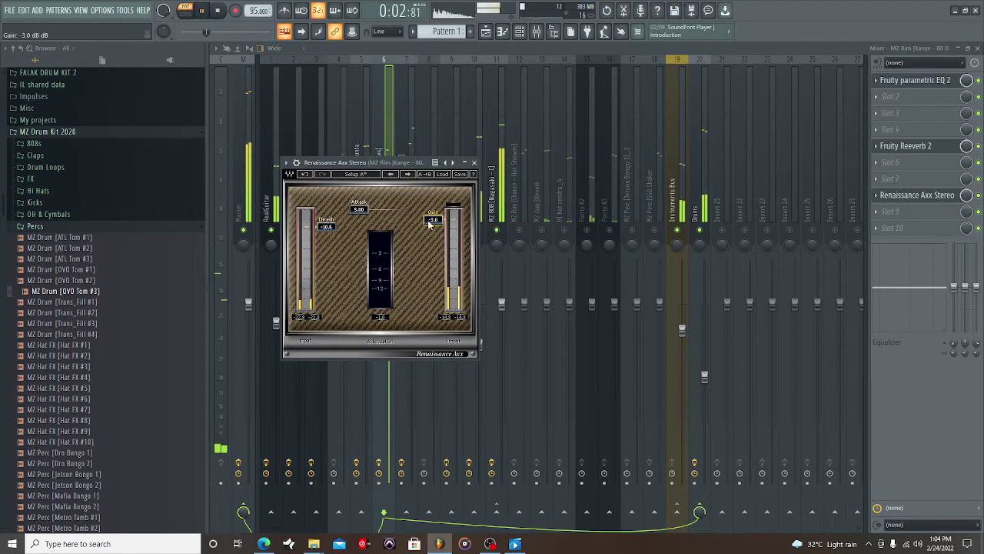
click(473, 163)
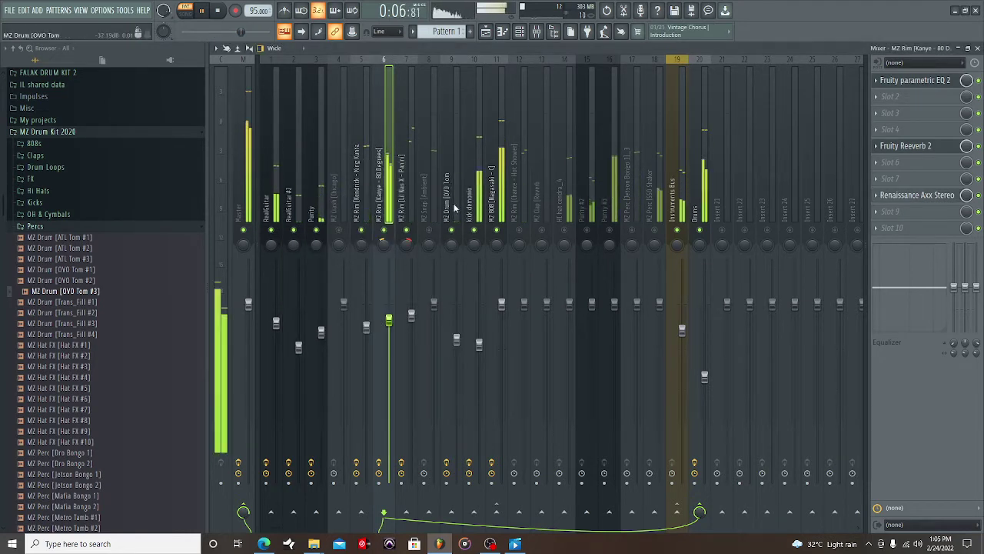
- Add Renaissance Axx Stereo to slot 5 of the OVO Tom track with threshold -6.9 dB and gain -2.1 dB, and set its fader to -4.8 dB
click(452, 267)
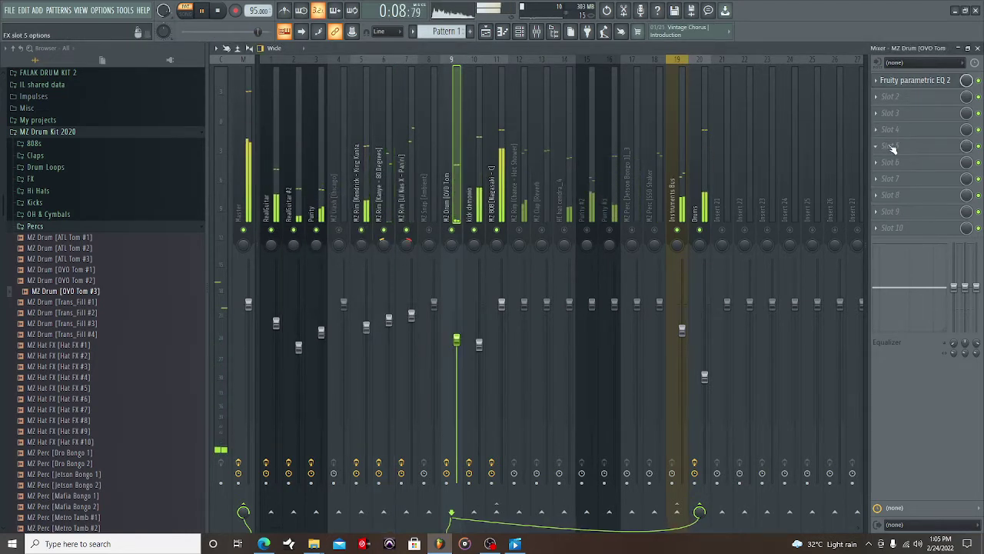
click(892, 146)
click(792, 379)
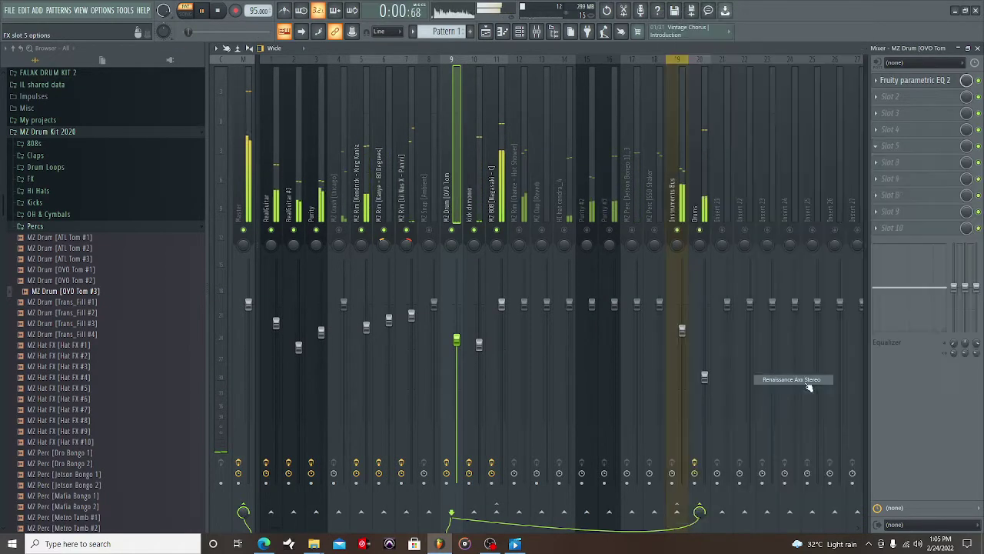
drag(250, 153, 250, 165)
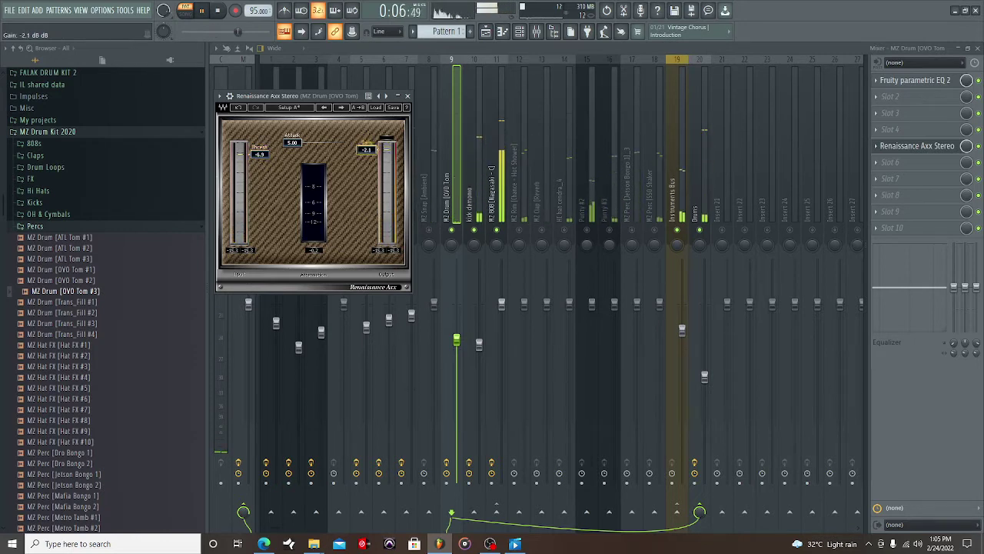
click(408, 96)
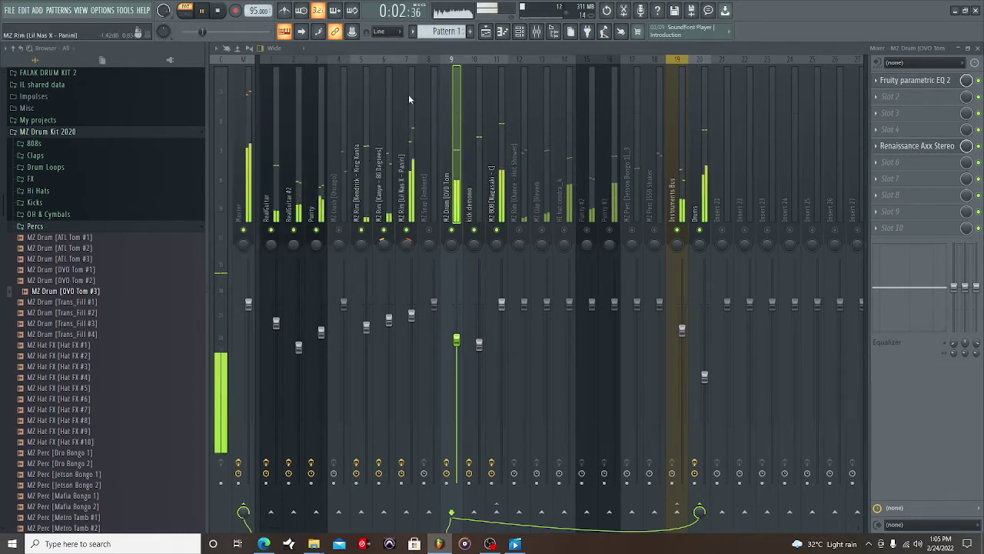
click(409, 94)
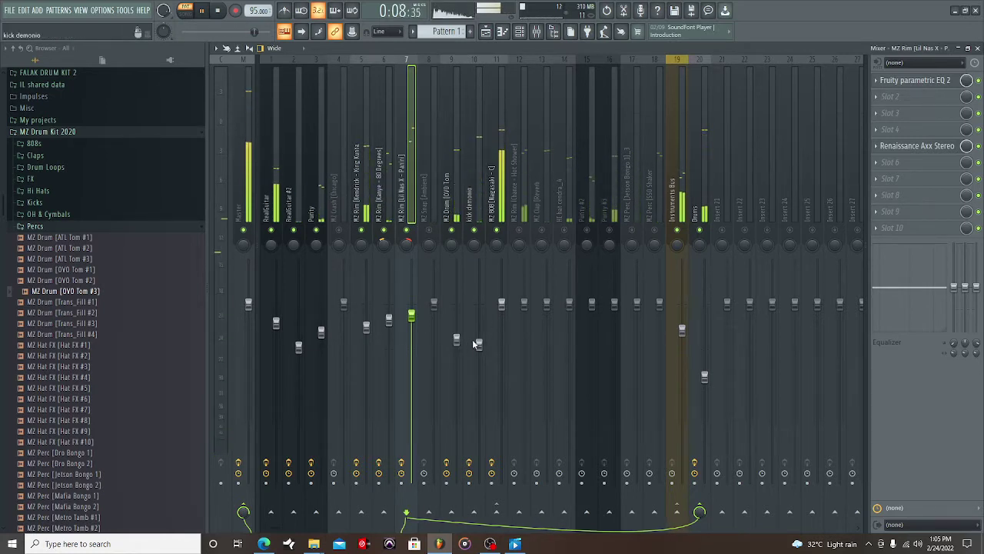
click(456, 154)
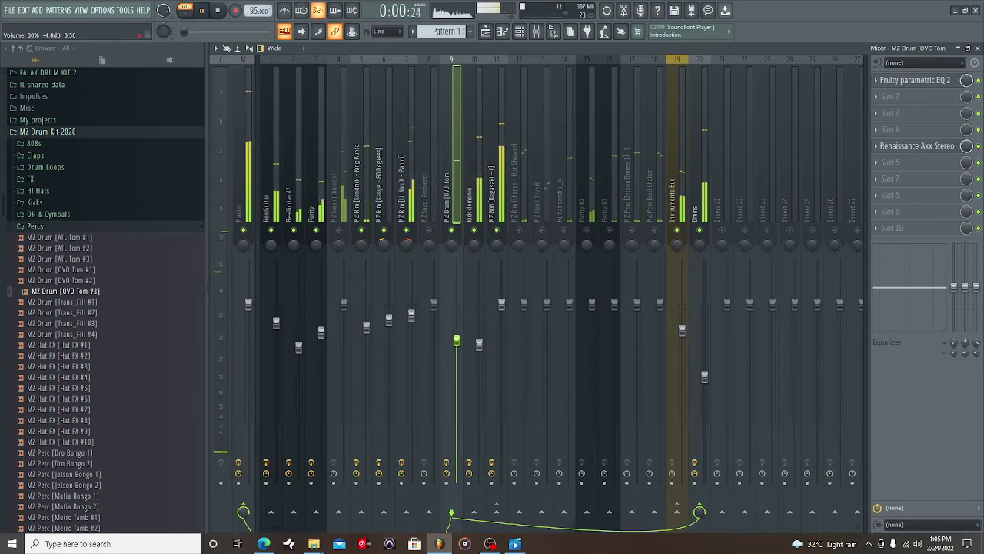
- Add Fruity Parametric EQ 2 to slot 1 of the Hot Shower rim track and set a steep low cut with band 1
click(521, 192)
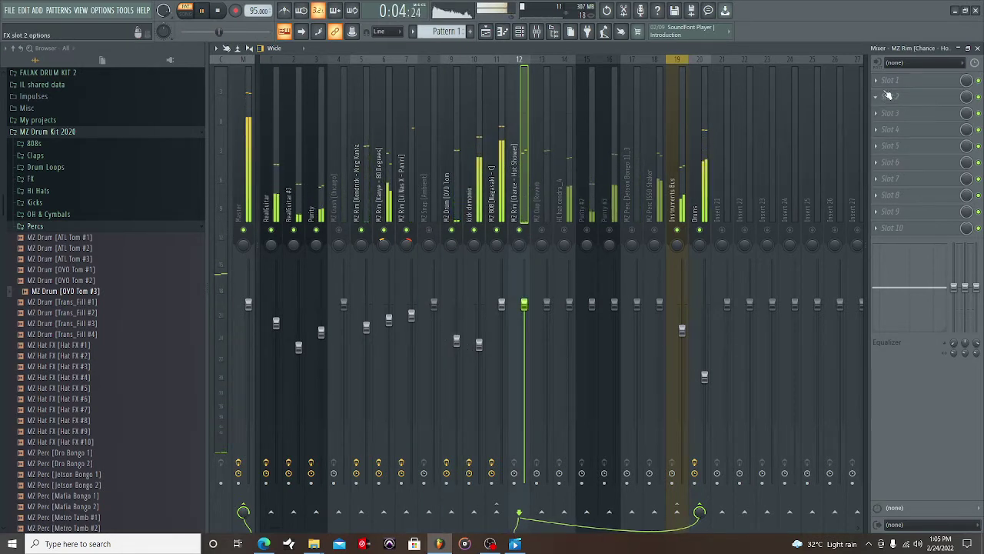
click(884, 80)
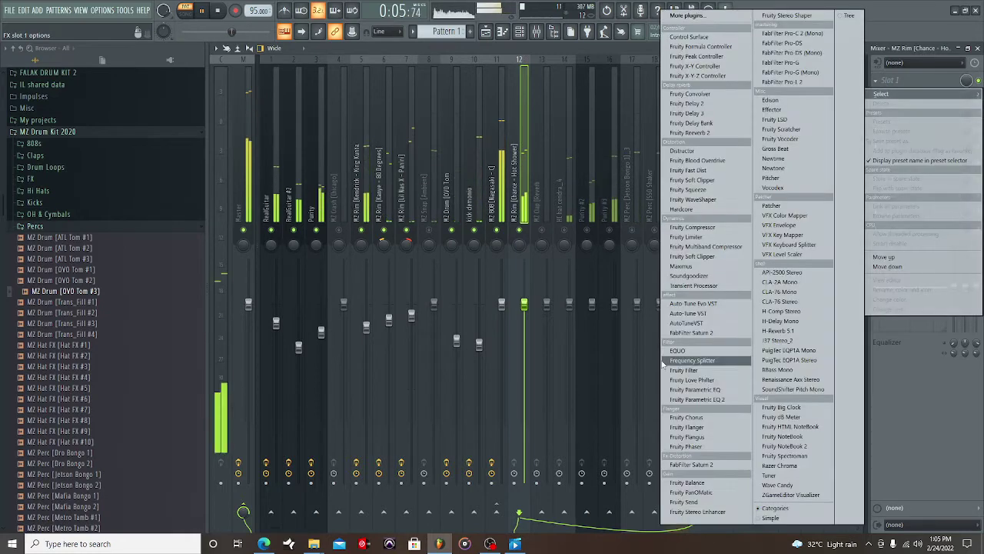
click(706, 399)
click(485, 329)
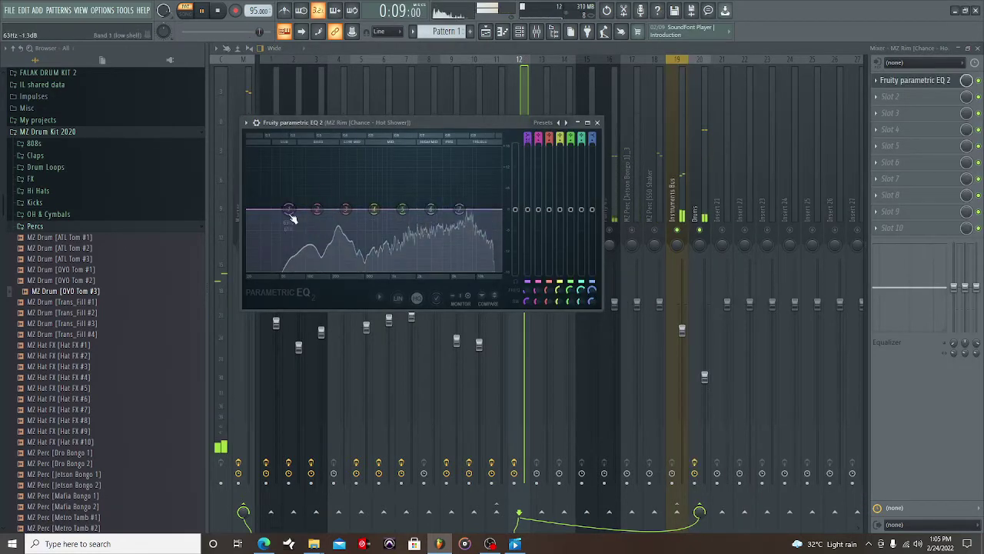
drag(289, 209, 297, 271)
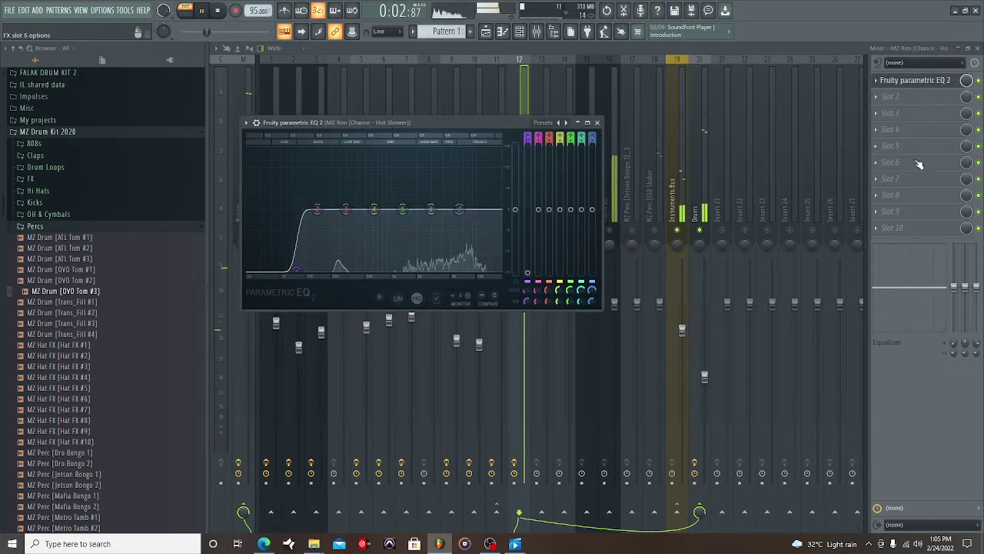
click(597, 122)
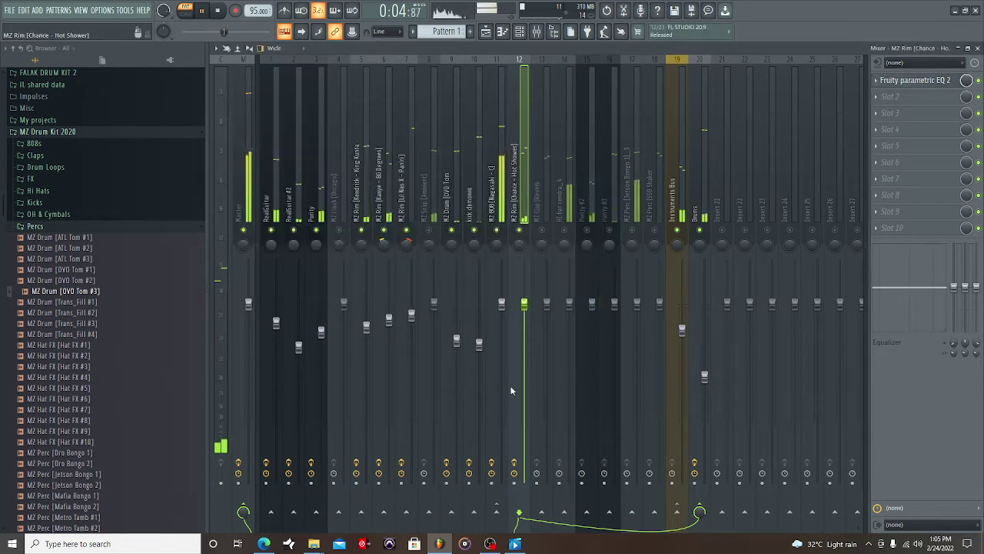
- Lower the Hot Shower rim track's fader slightly and restart playback
drag(524, 304, 525, 326)
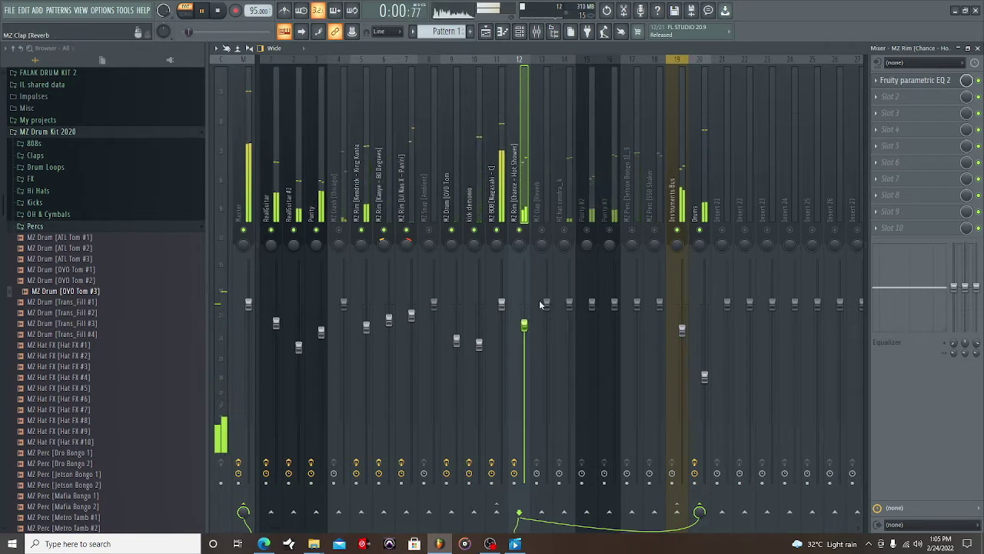
key(space)
key(space)
- Add Fruity Parametric EQ 2 to slot 1 of the MZ Clap track and set a steep low cut in the low mids with band 1
click(551, 223)
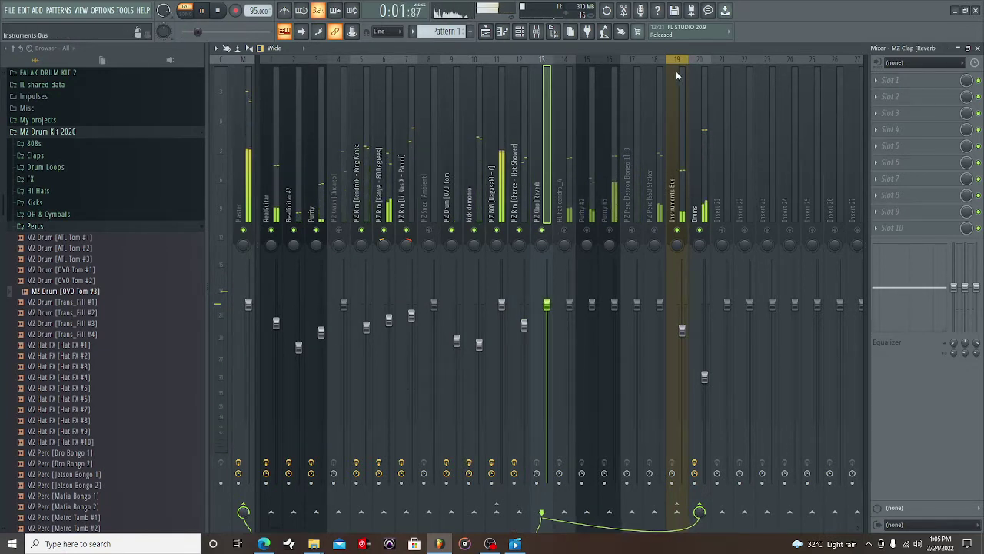
click(888, 82)
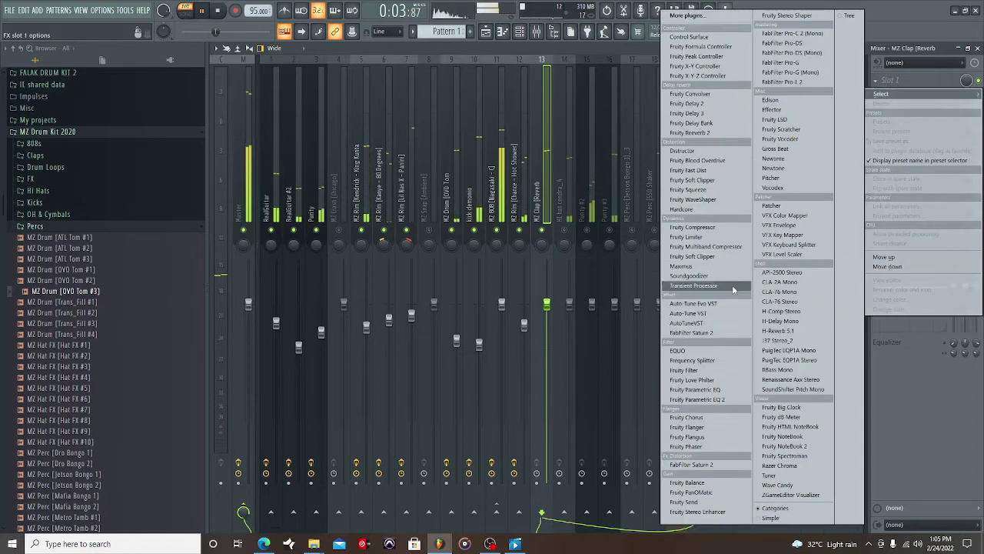
click(730, 401)
click(483, 329)
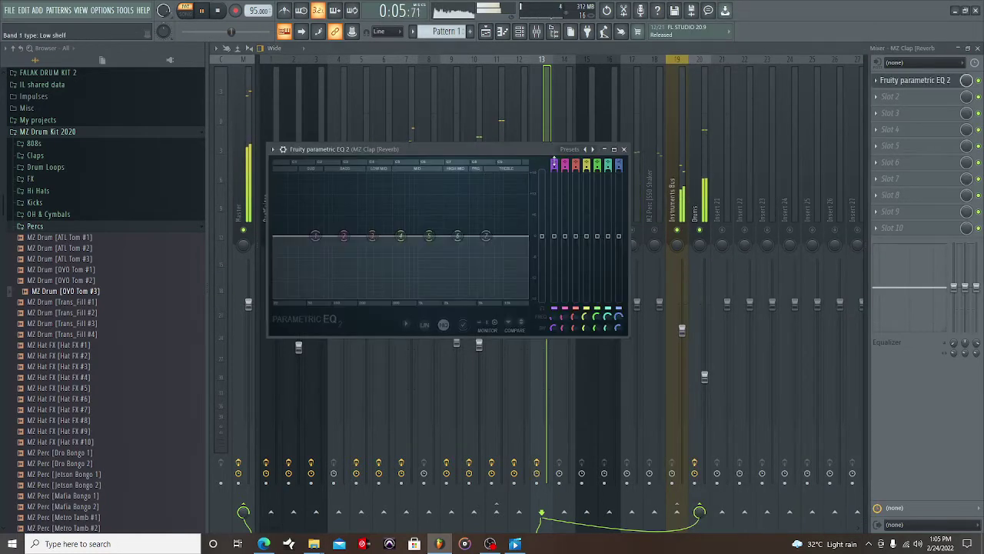
drag(316, 235, 380, 292)
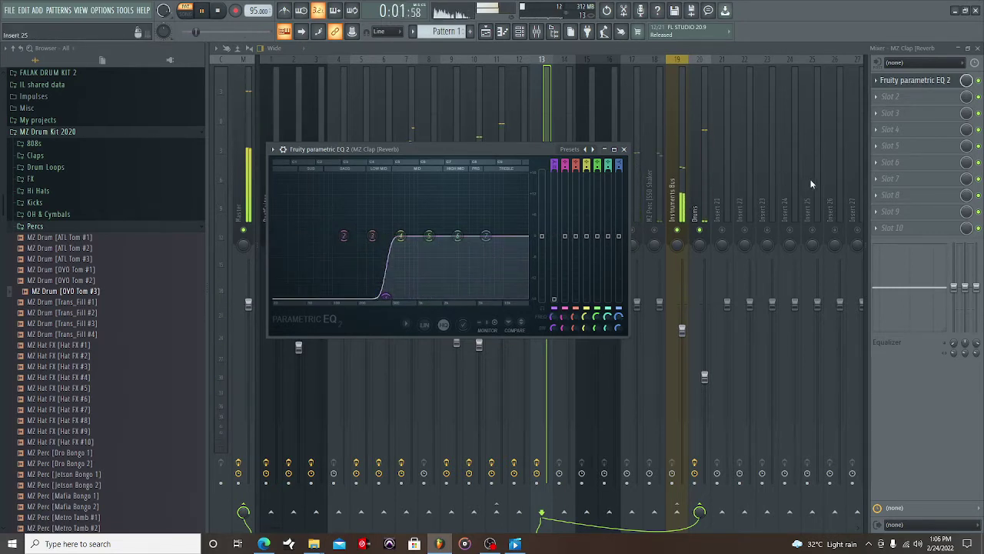
- Add Fruity Reeverb 2 to slot 6 of the MZ Clap track, adjusting its wet level and setting its low cut to about 226 Hz
click(875, 164)
mouse_move(881, 176)
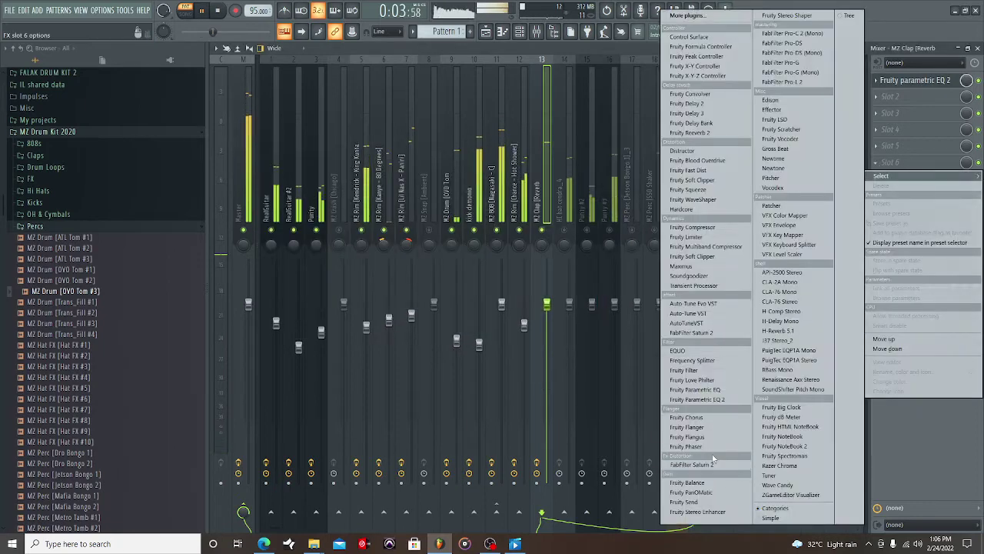
click(690, 132)
drag(489, 144, 489, 143)
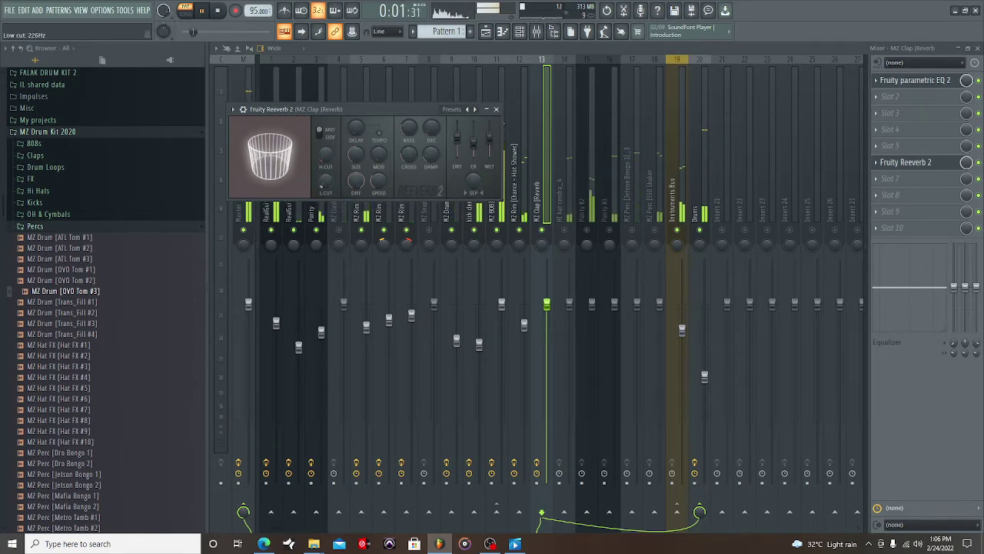
drag(326, 181, 326, 179)
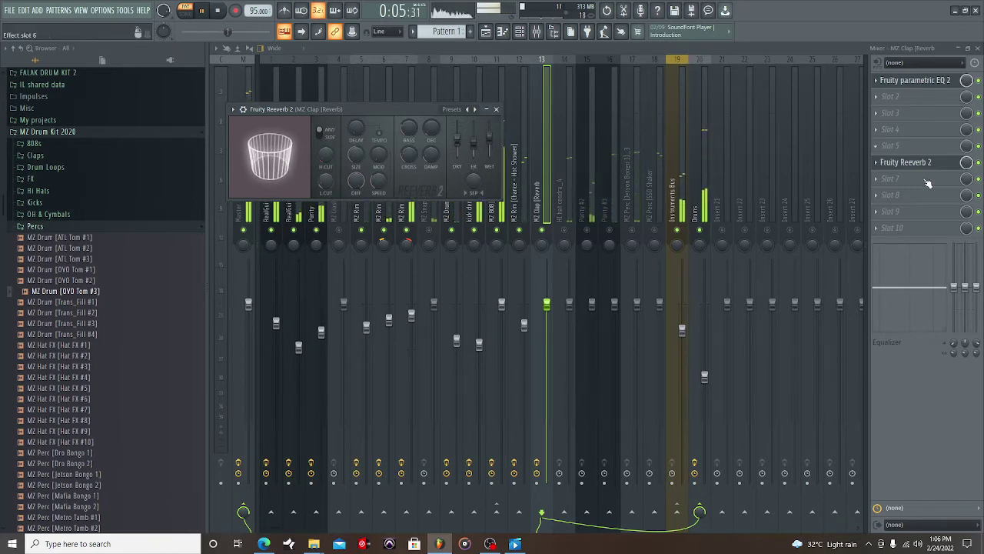
- Add Renaissance Axx Stereo to slot 8 of the MZ Clap track with a -5.5 dB threshold, and lower the track's fader to -1.1 dB
click(885, 207)
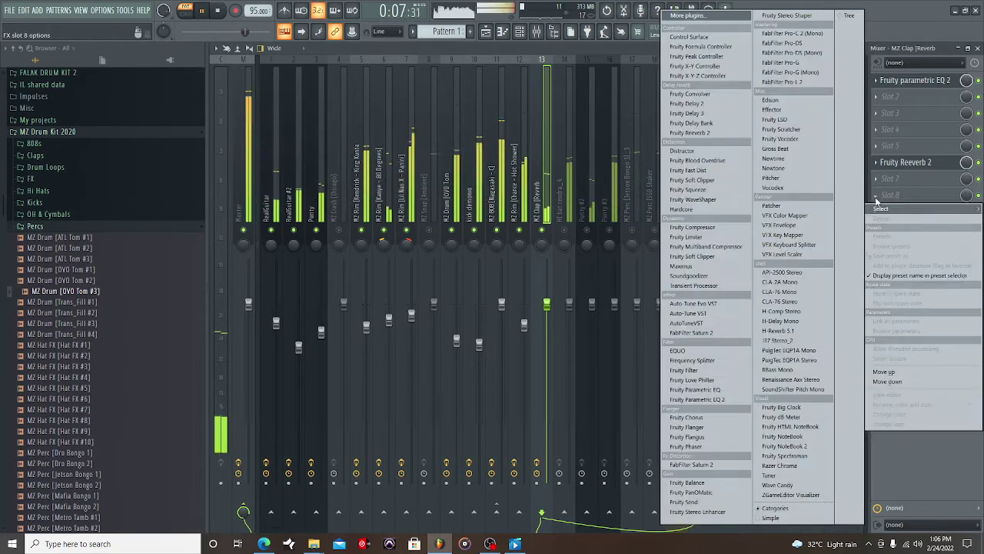
click(792, 379)
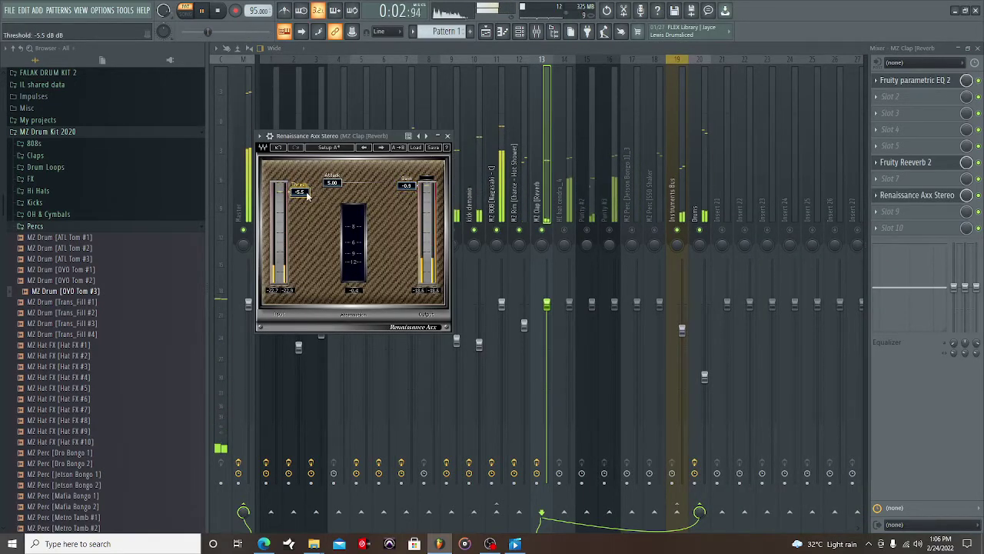
click(447, 136)
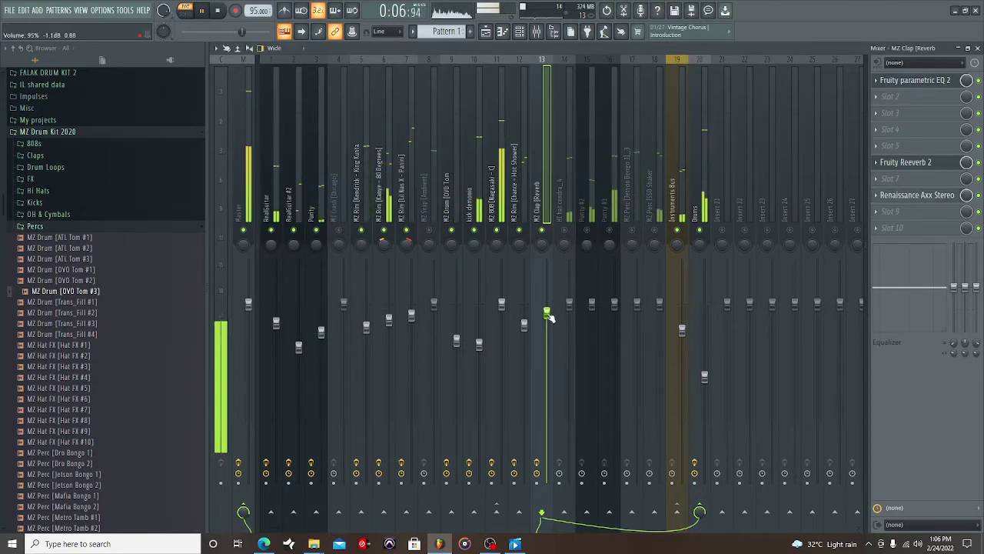
- Add Fruity Parametric EQ 2 to slot 1 of the hi-hat track with a steep band 1 low cut, and lower the fader to -2.7 dB
click(568, 232)
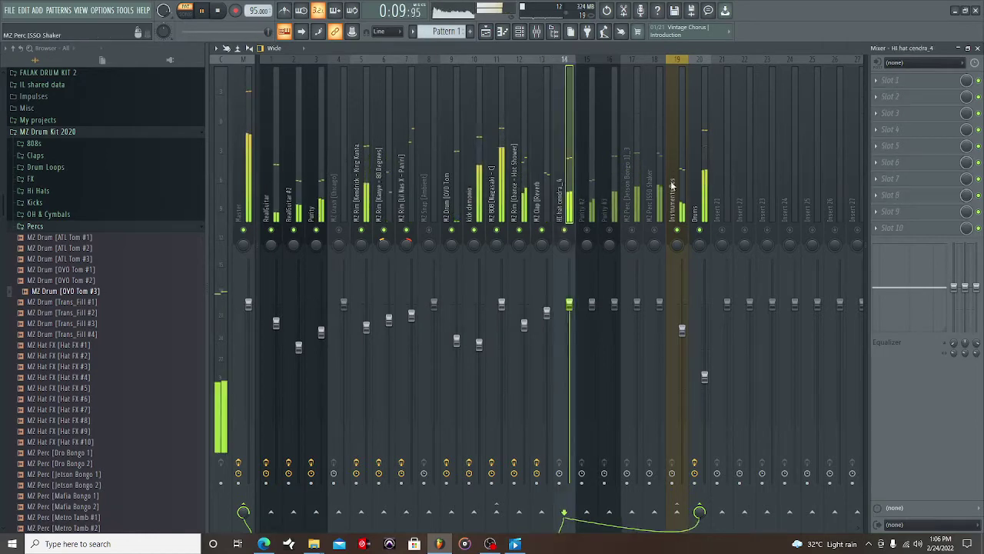
click(877, 80)
mouse_move(896, 94)
click(723, 400)
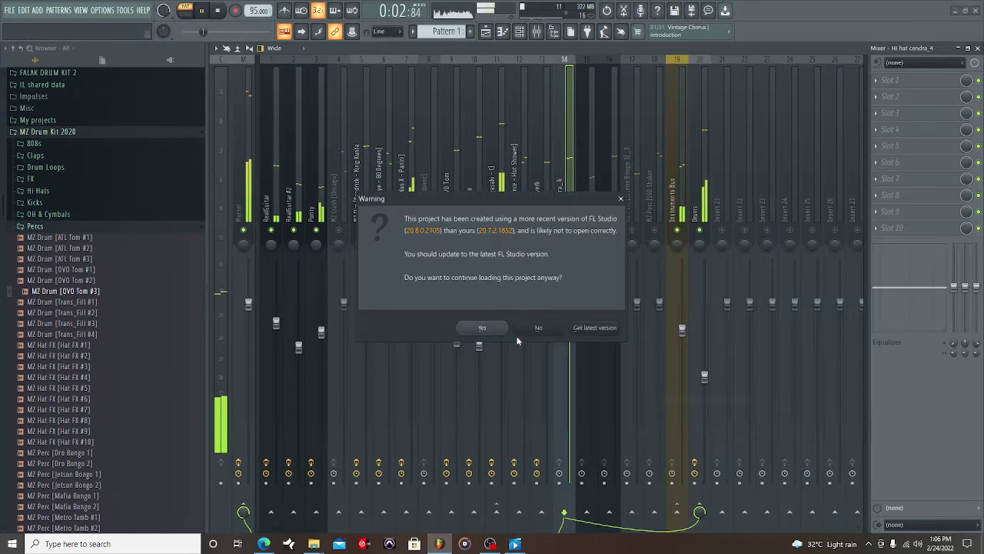
click(482, 328)
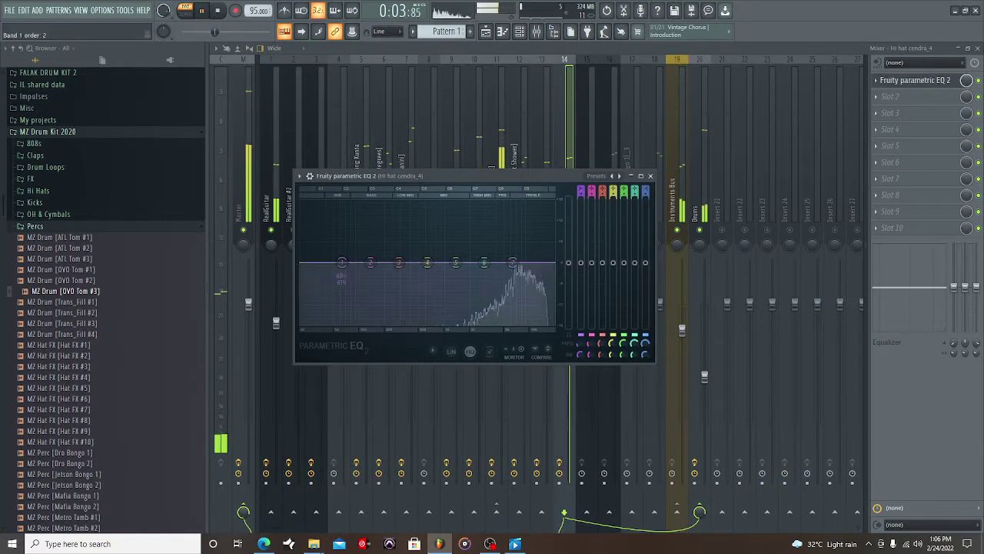
drag(342, 262, 486, 323)
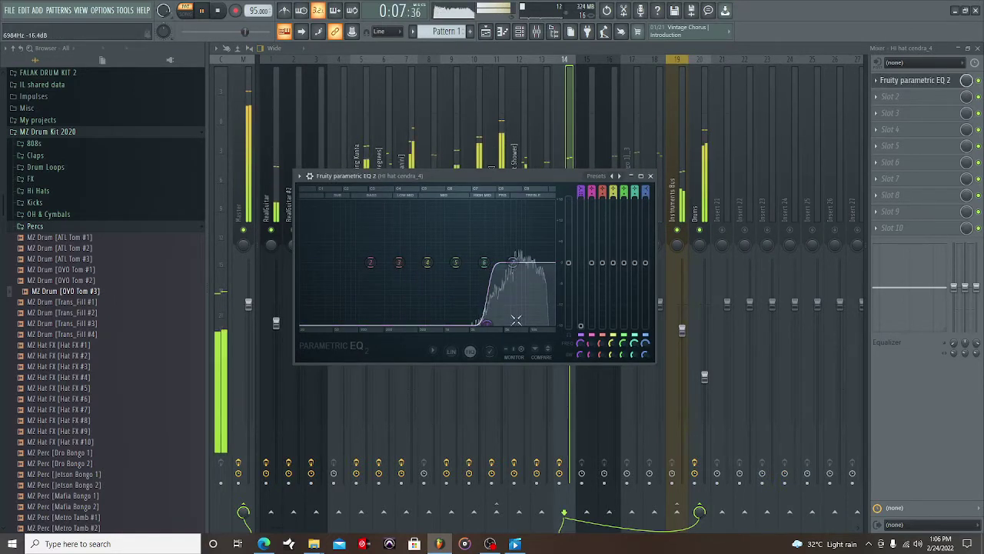
click(650, 176)
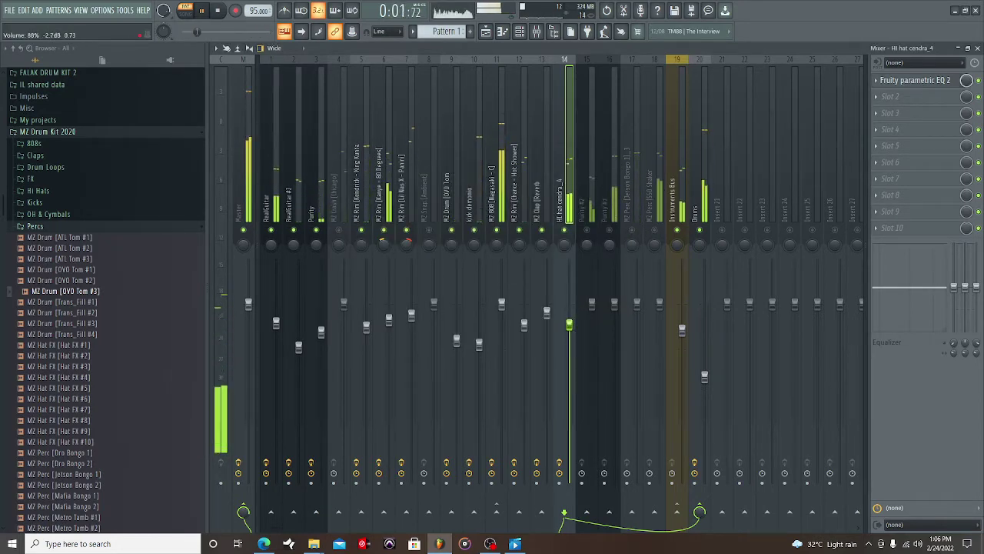
- Add the H-Comp Stereo compressor to slot 5 of the hi-hat track and adjust its threshold
click(885, 147)
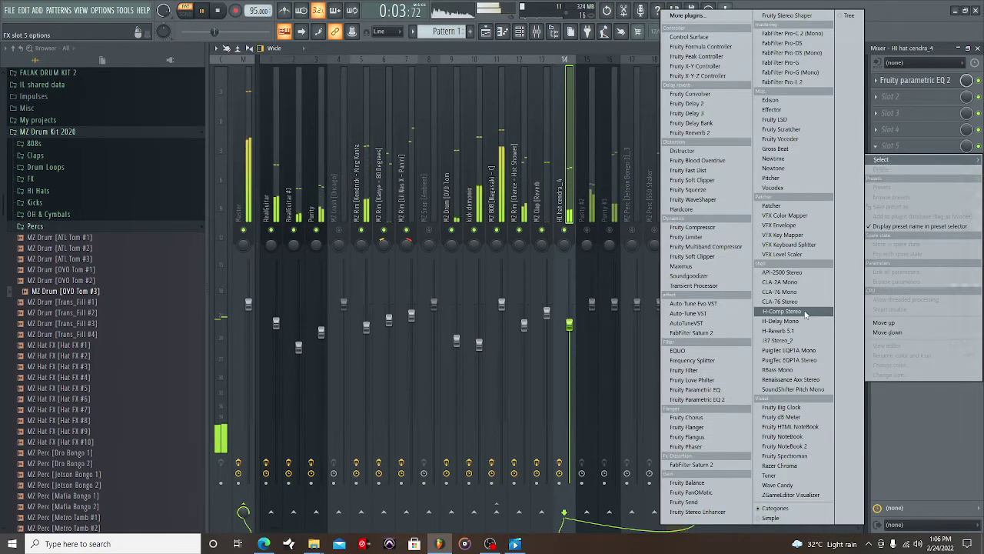
click(777, 311)
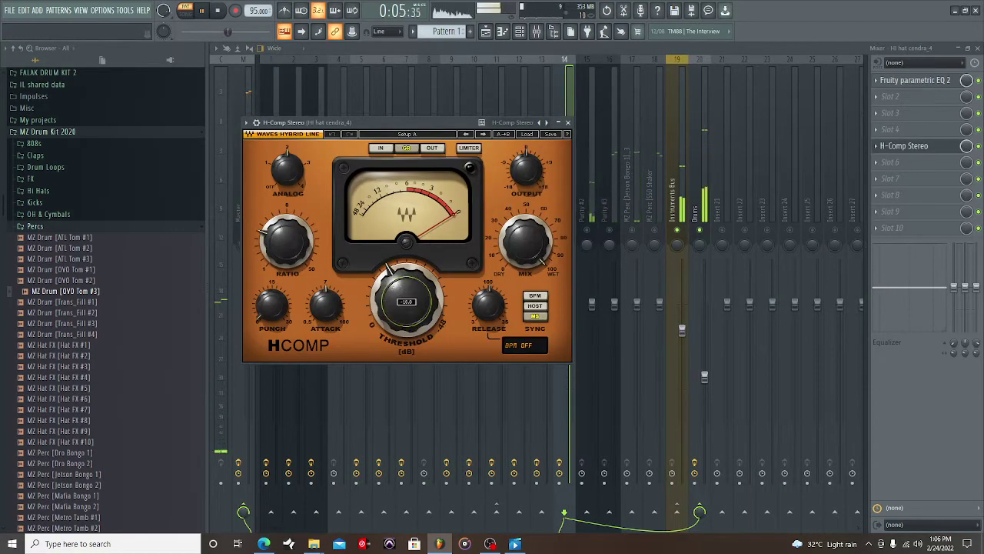
click(568, 122)
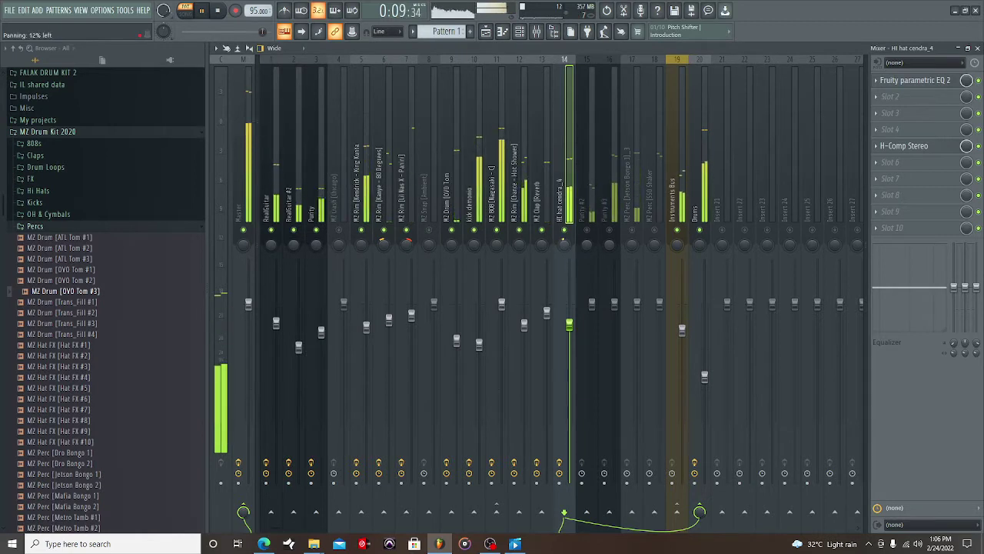
- Pan the hi-hat track slightly left, the MZ Clap track right and the OVO Tom track 35% left
drag(564, 244, 564, 253)
click(542, 245)
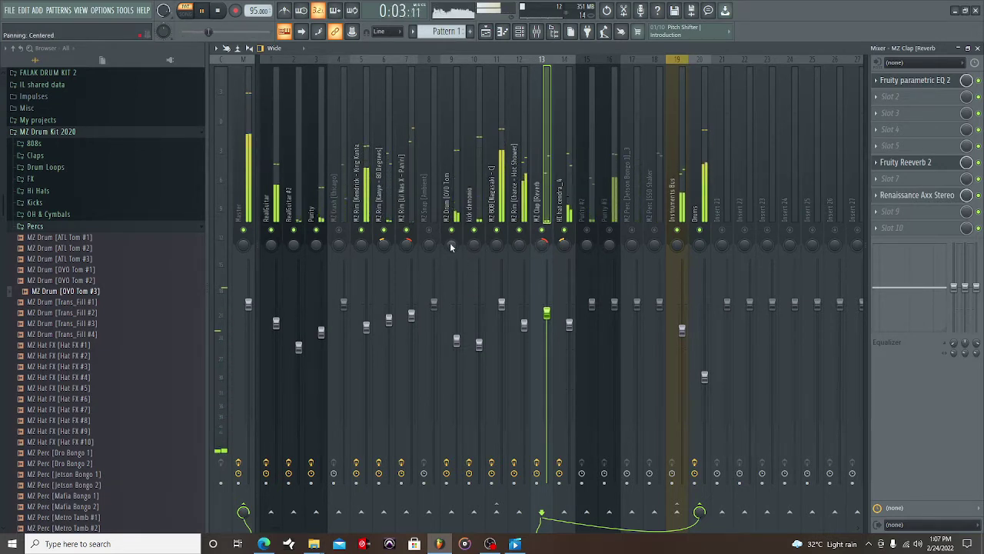
drag(454, 243, 454, 258)
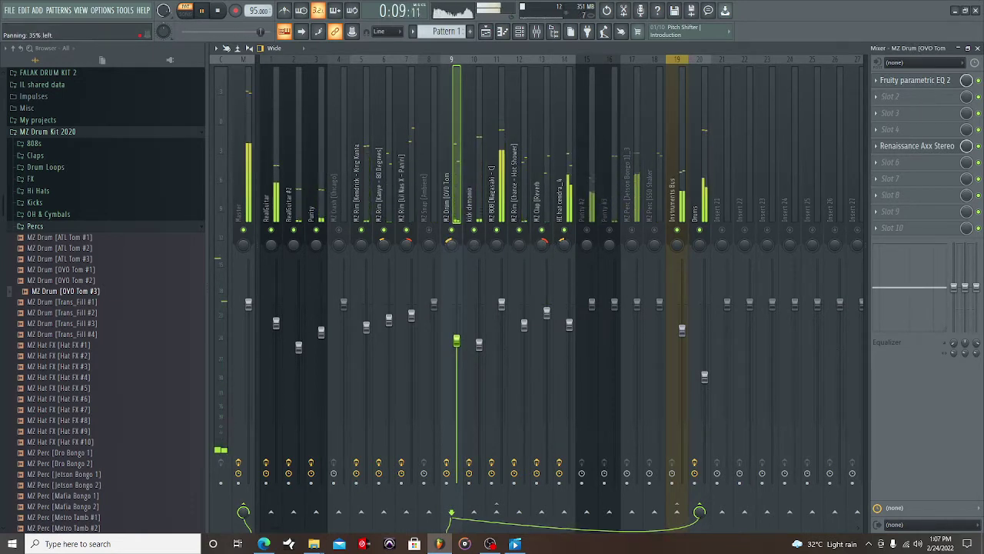
- Narrow the panning of the MZ Clap and 80 Degrees rim tracks, and set the Panini rim track's panning to about 18% right
click(546, 243)
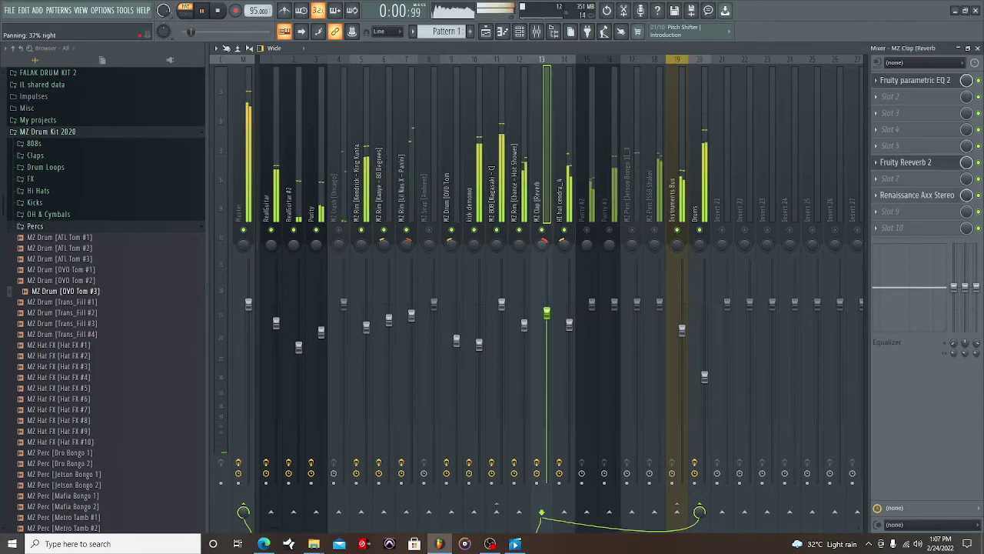
click(407, 243)
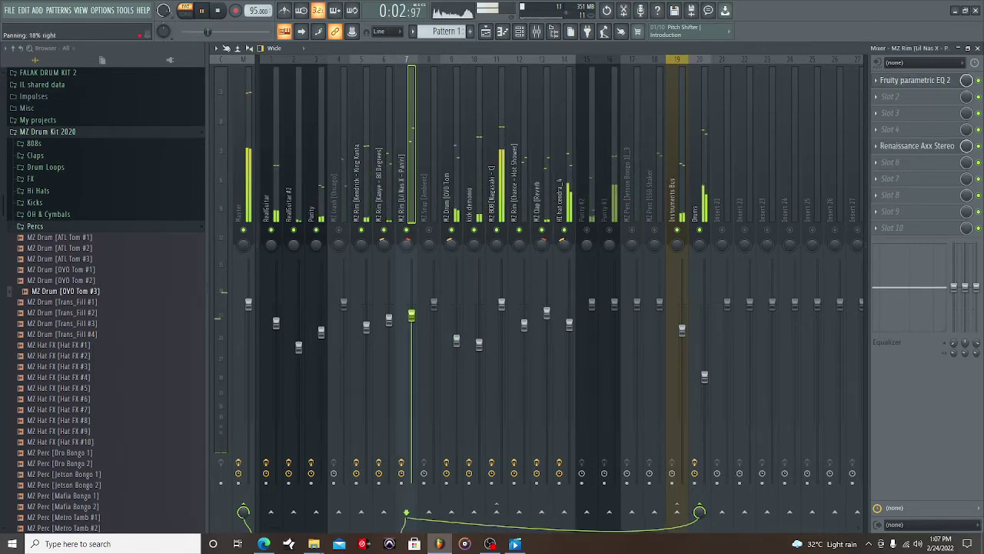
click(377, 244)
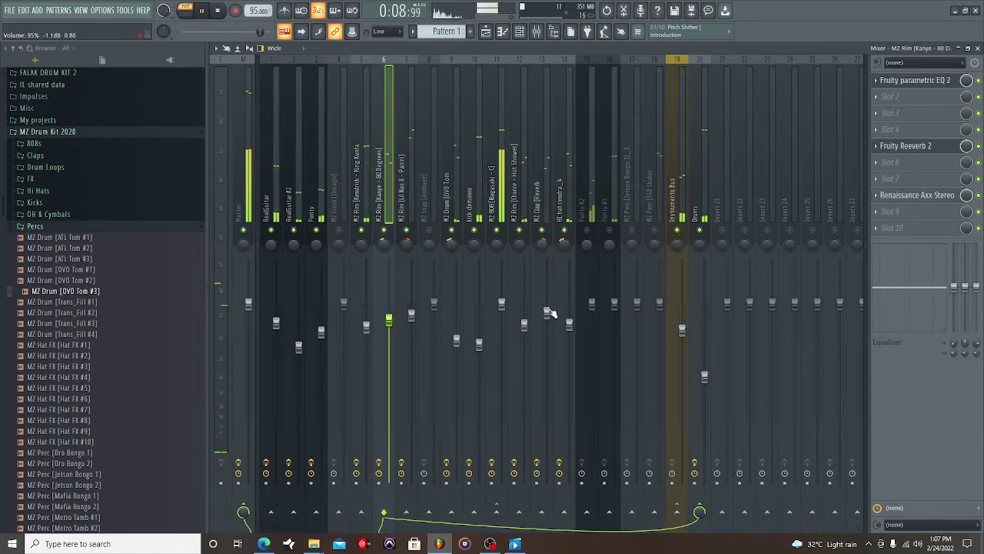
- Lower the MZ Clap track's fader slightly and pan the hi-hat track slightly right
drag(547, 313, 548, 317)
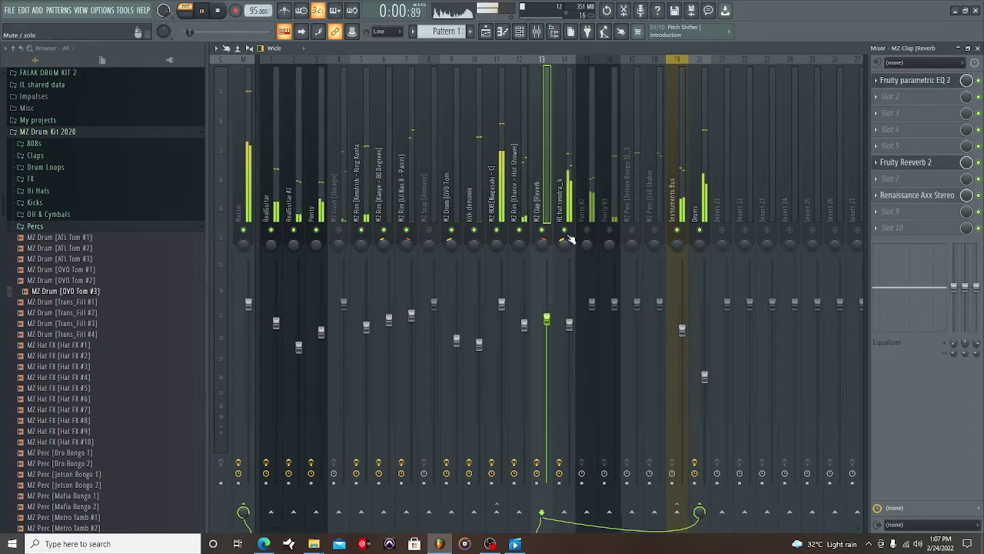
drag(567, 243, 566, 229)
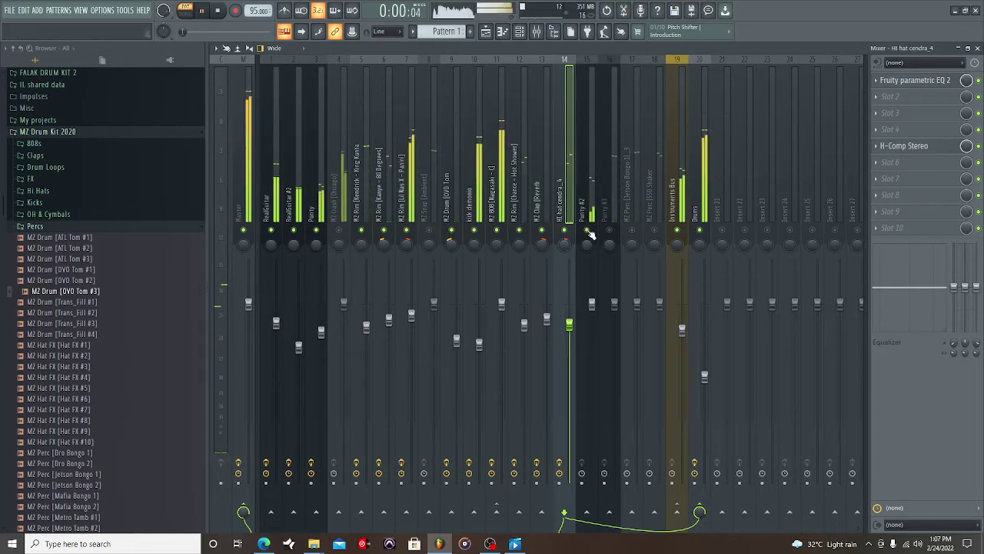
- Add Fruity Parametric EQ 2 to slot 1 of the Purity #2 track and cut its lows with a steep band 1 low cut
click(592, 198)
click(892, 80)
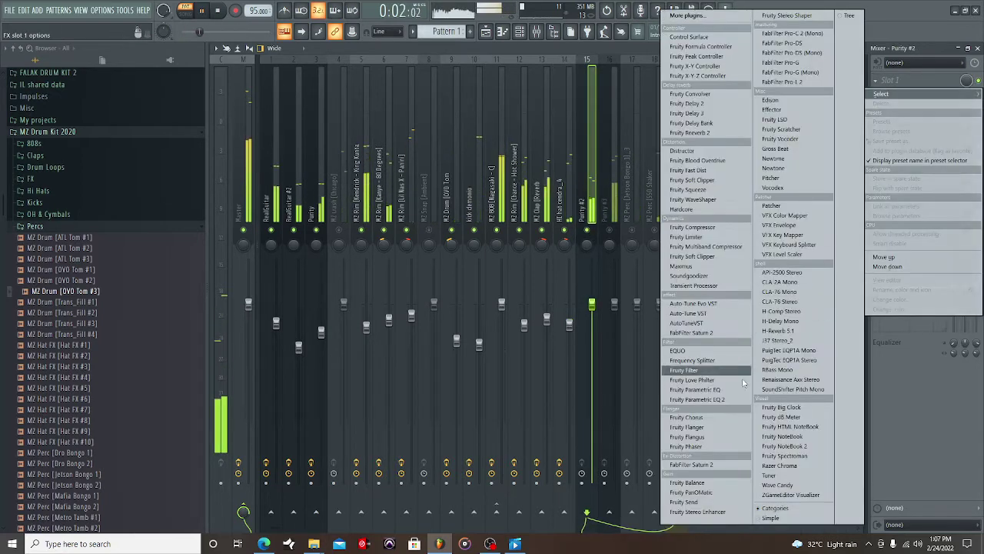
click(733, 400)
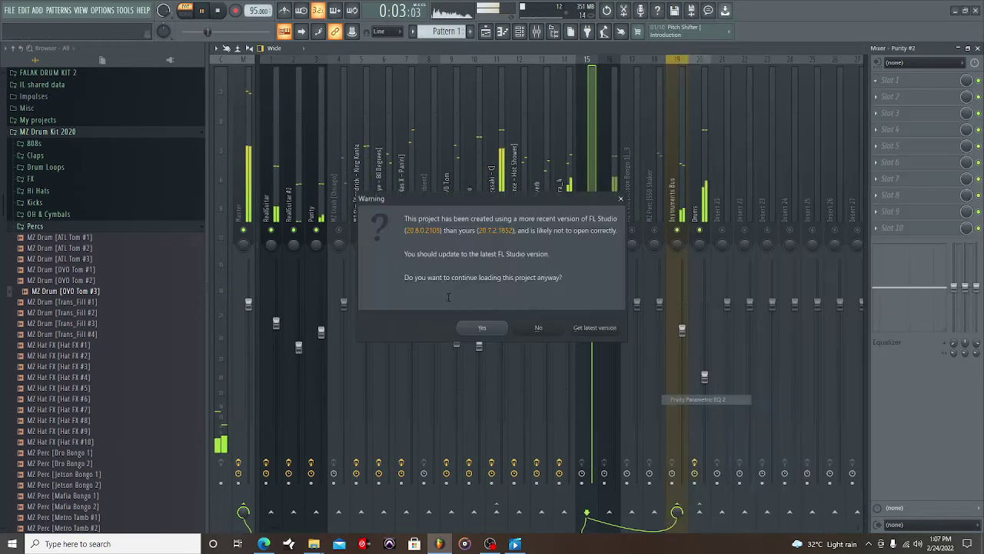
click(504, 327)
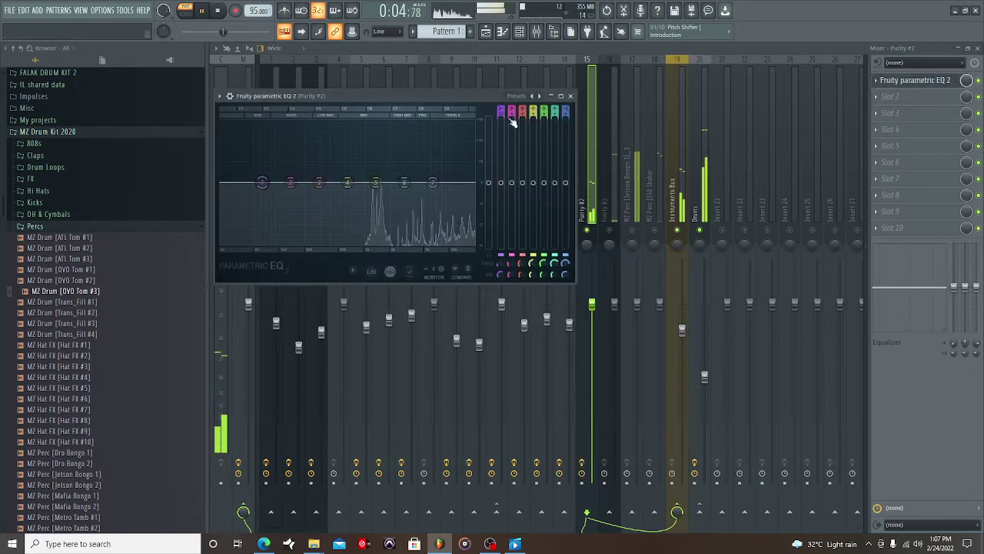
drag(262, 183, 358, 243)
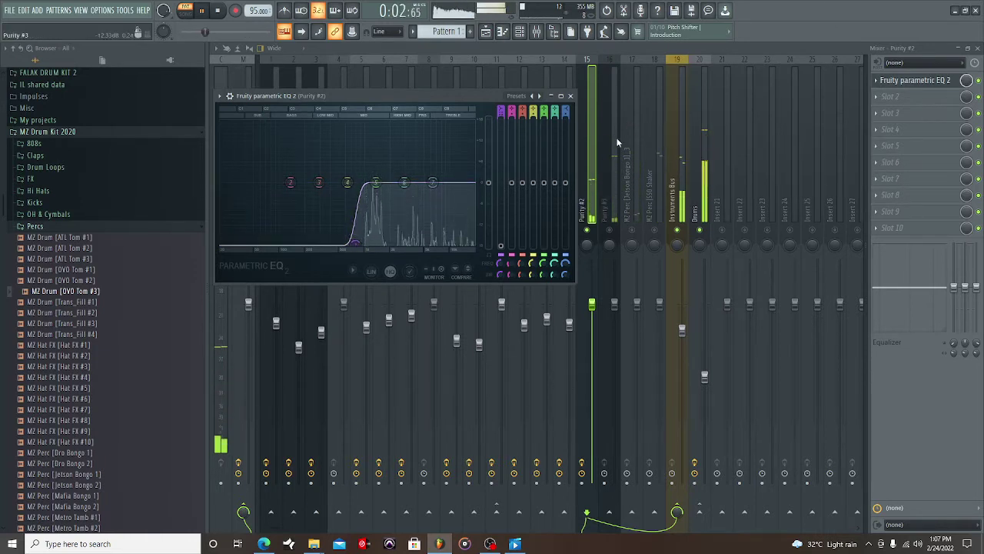
click(572, 97)
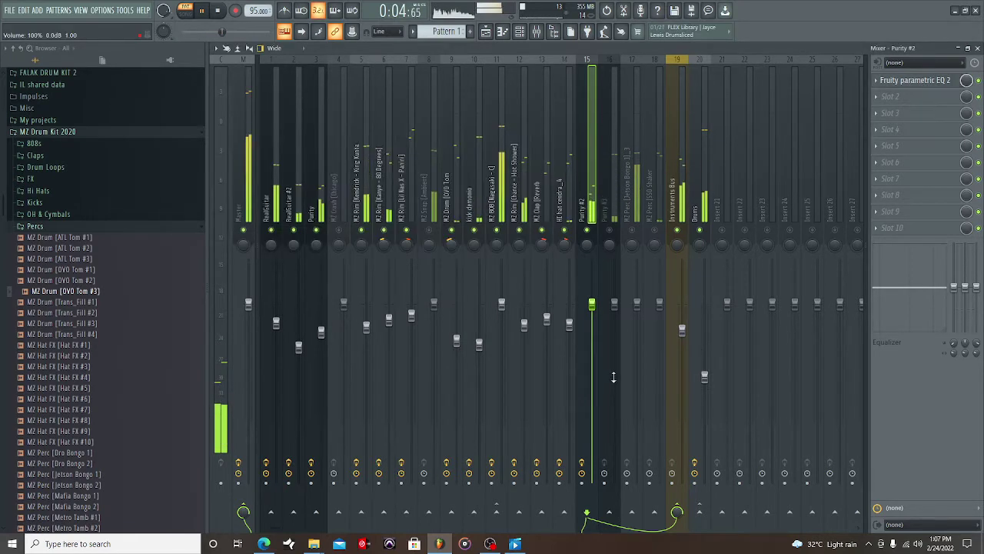
- Lower the Purity #2 fader to -1.5 dB and bring the hi-hat fader down slightly
drag(592, 304, 586, 324)
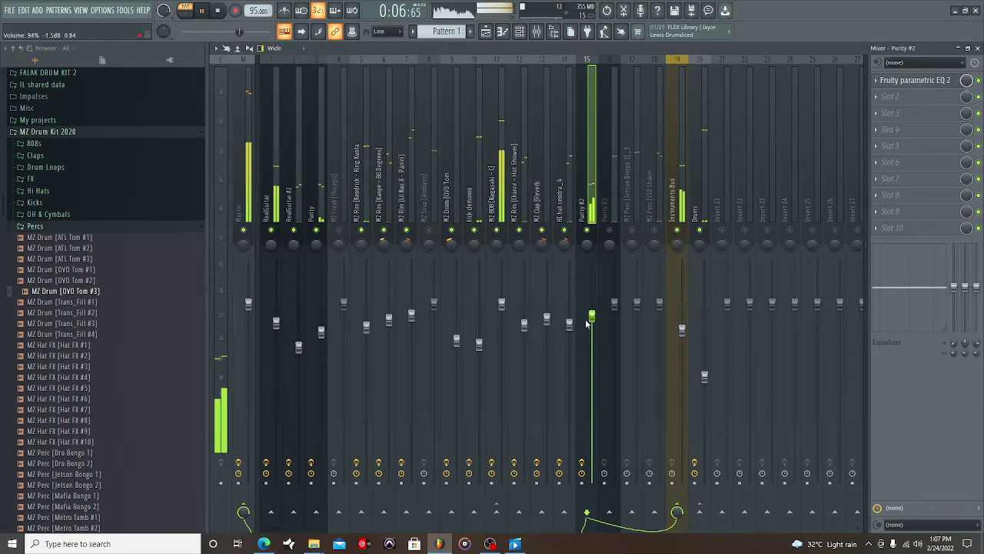
click(571, 325)
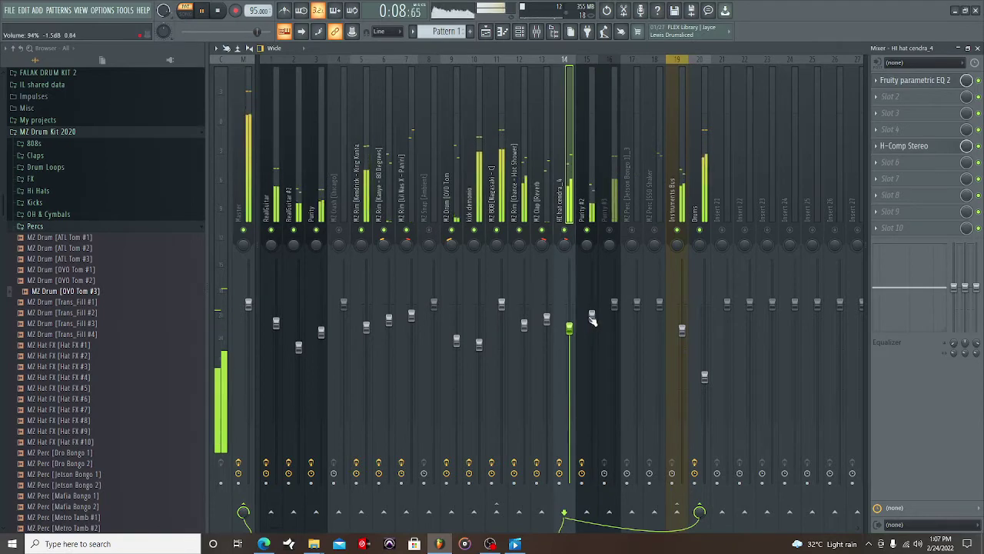
click(592, 320)
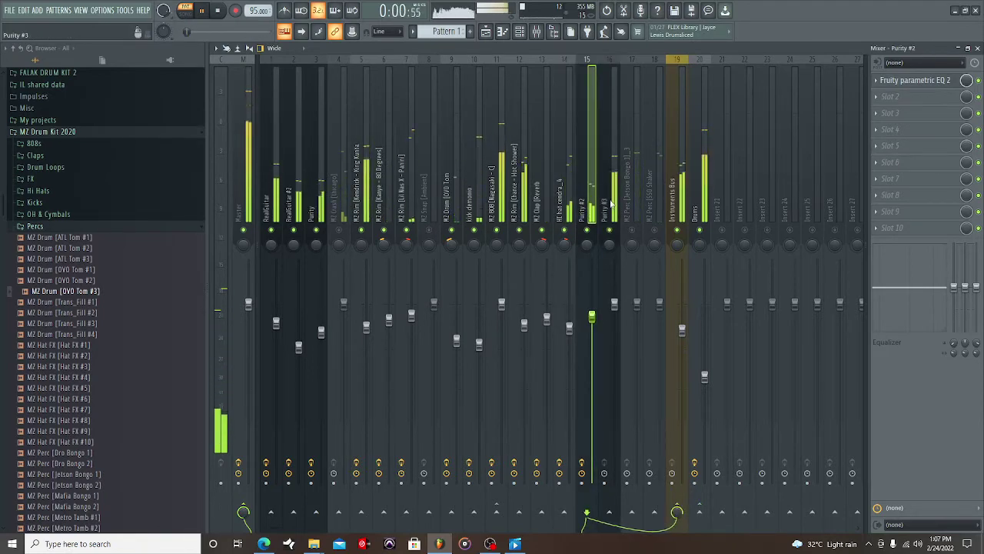
- Add Fruity Parametric EQ 2 to slot 1 of the Purity #3 track, with a steep band 1 low cut near 159 Hz and a gentle band 6 boost
click(612, 202)
click(892, 80)
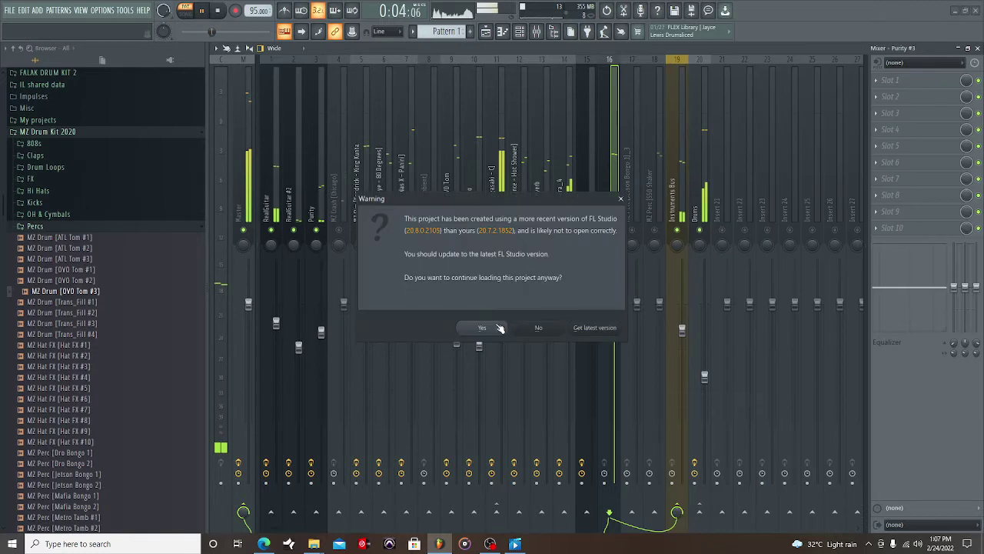
click(482, 327)
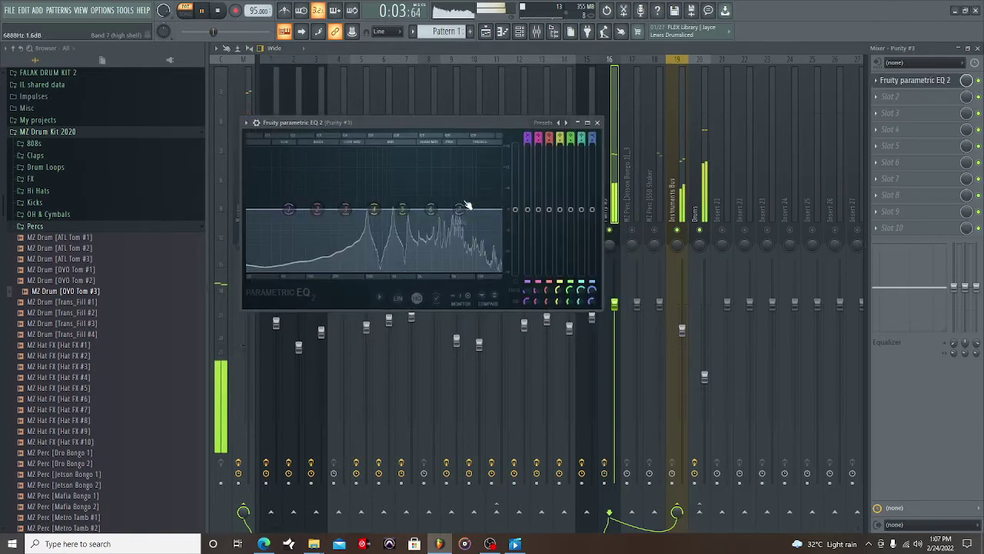
drag(288, 209, 316, 262)
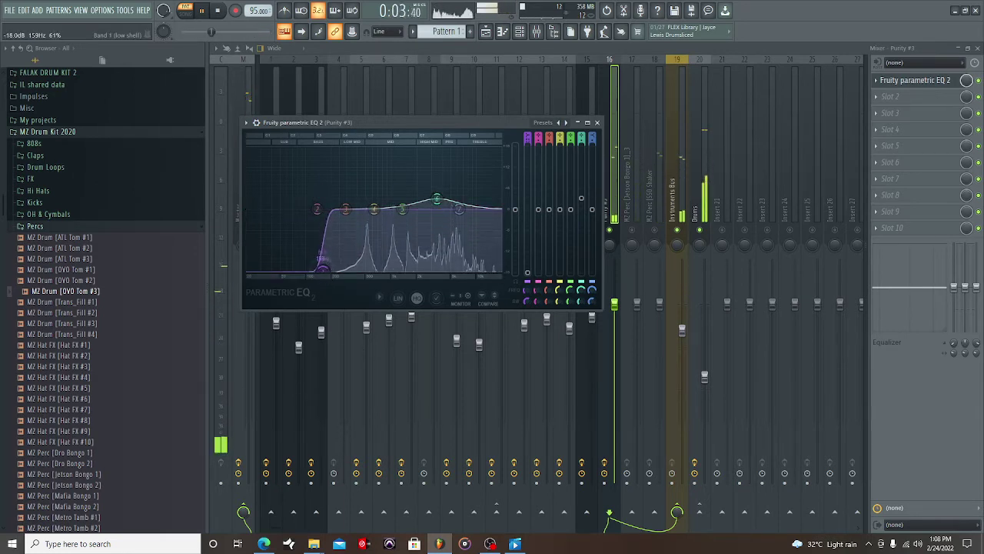
- Add Fruity Reeverb 2 to slot 5 of the Purity #3 track and lower the track's fader
click(888, 153)
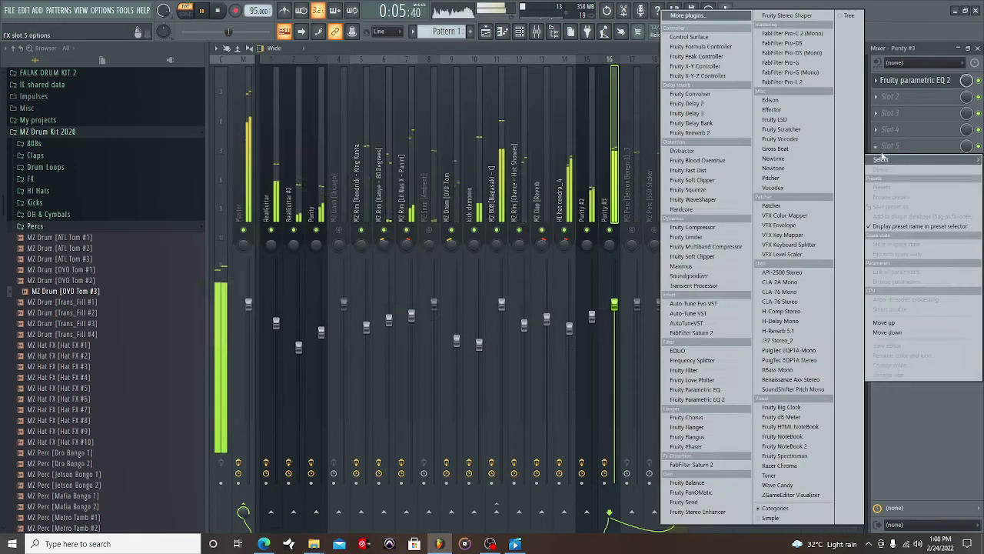
click(690, 132)
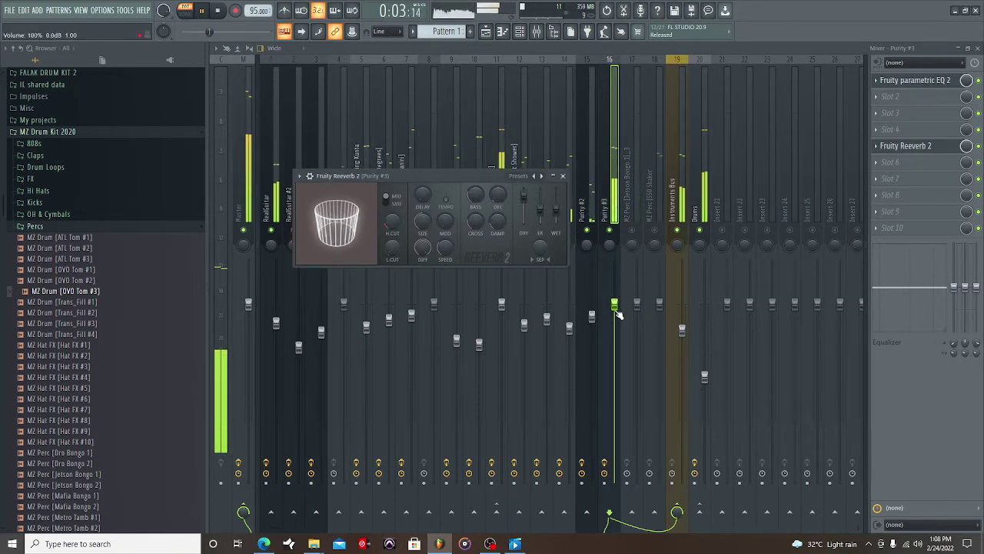
drag(617, 314, 617, 329)
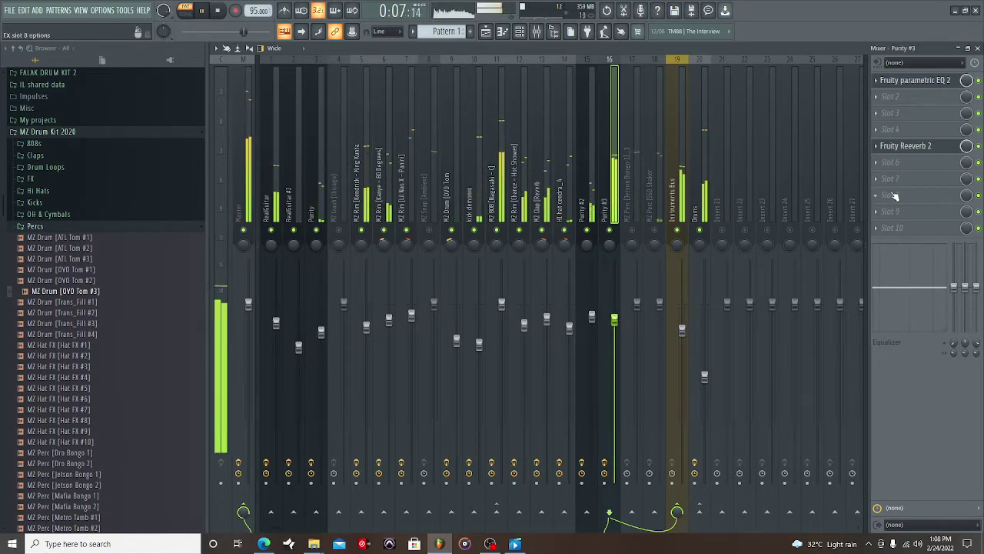
- Add Fruity Stereo Enhancer to slot 8 of the Purity #3 track and set its stereo separation to 16% separated
click(891, 196)
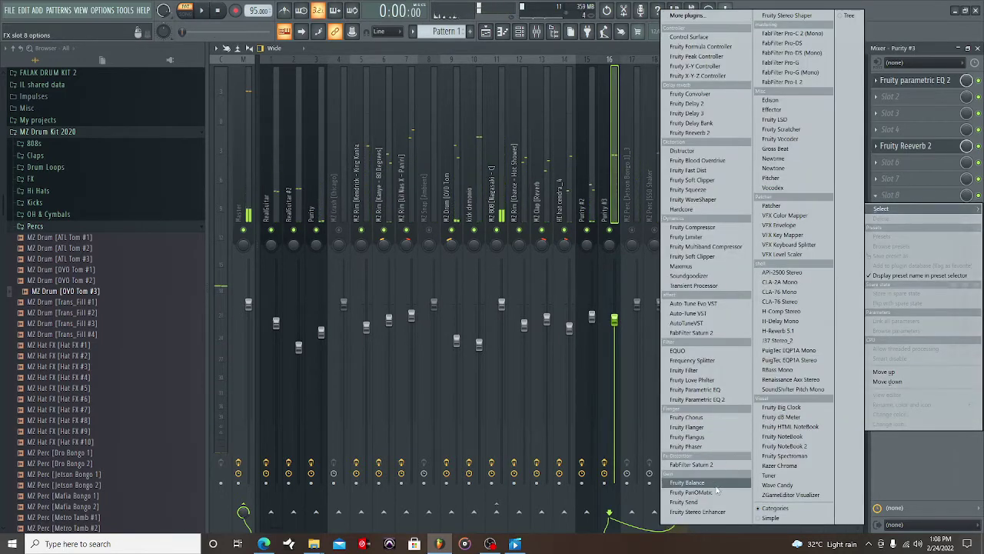
click(698, 511)
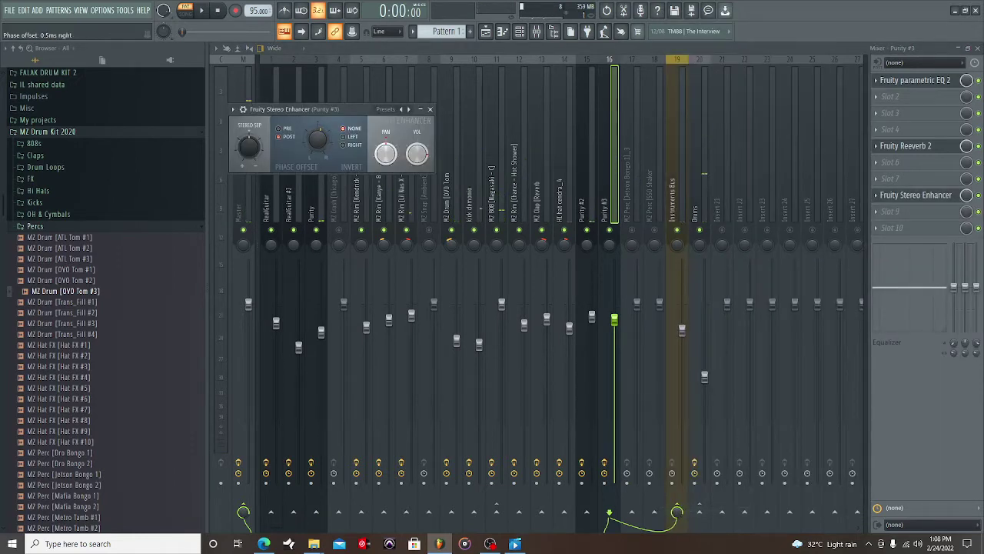
key(space)
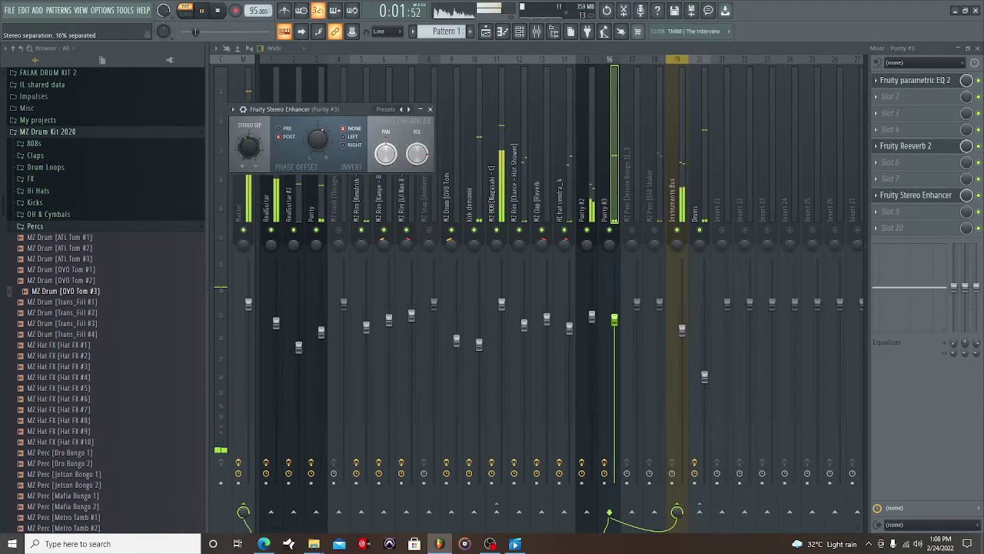
click(430, 110)
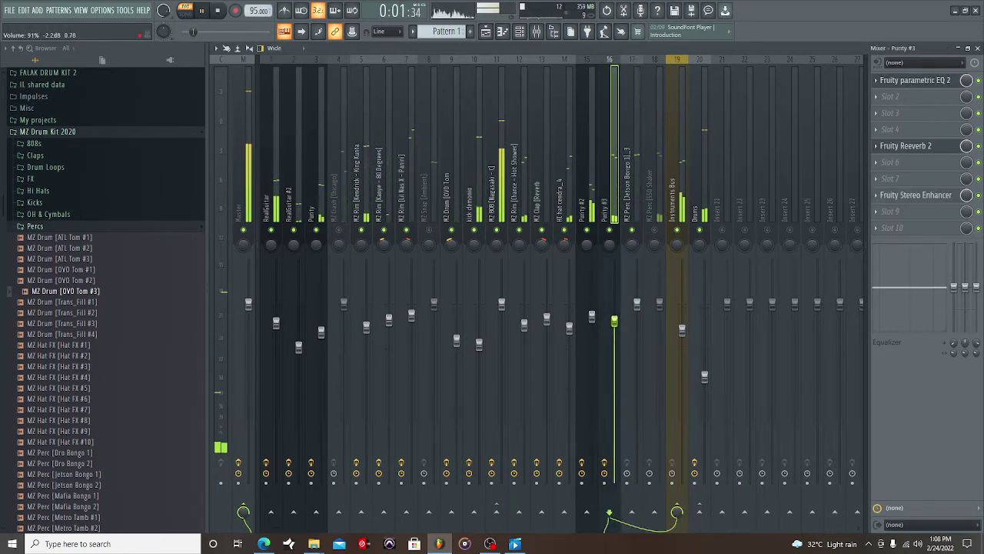
- Lower the MZ 808 fader to -1.2 dB and add the RBass Mono plugin to slot 5 of that track
drag(502, 306, 502, 315)
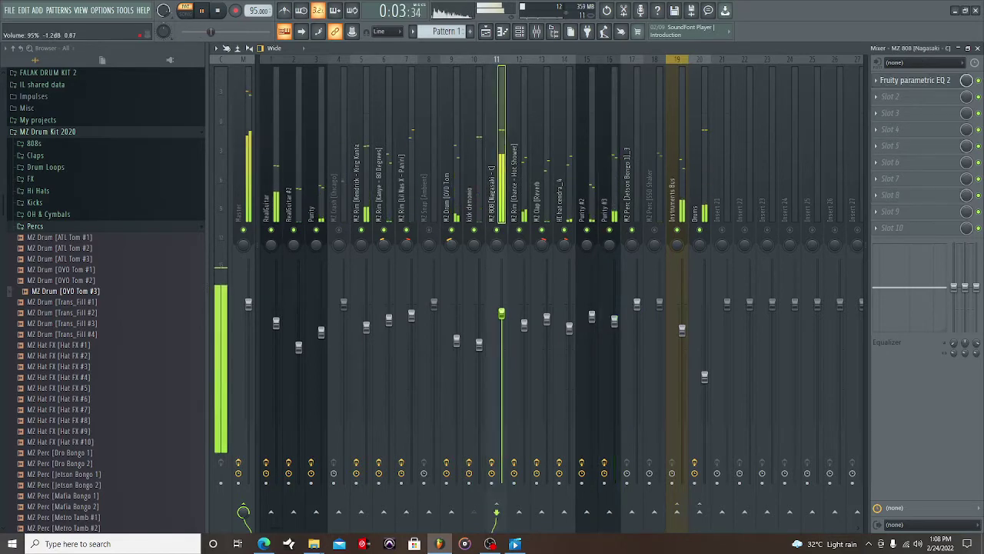
click(882, 145)
click(791, 370)
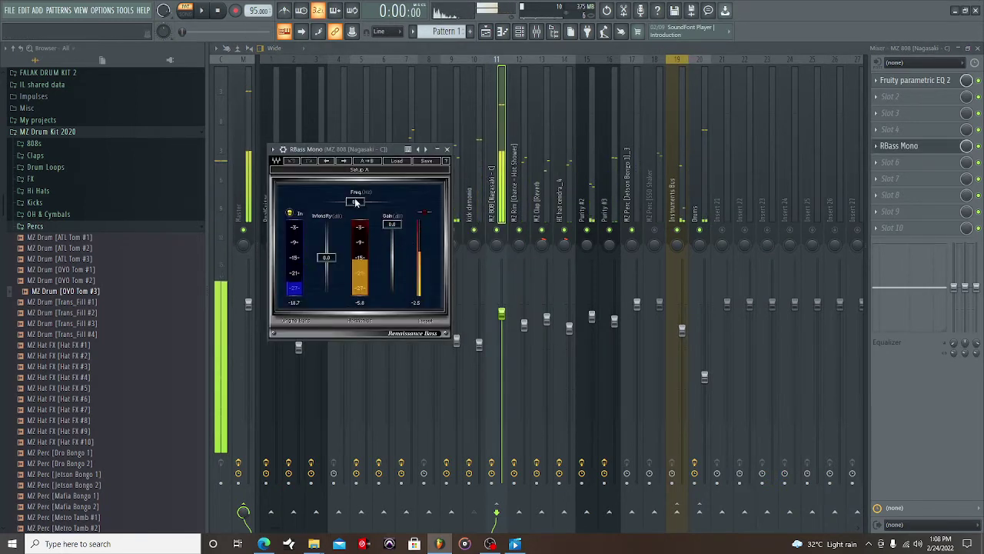
- Set the 808's RBass frequency to 44 Hz and reduce its intensity to about -9 dB during playback
mouse_move(338, 261)
mouse_down()
mouse_move(338, 284)
mouse_move(327, 275)
mouse_up()
key(space)
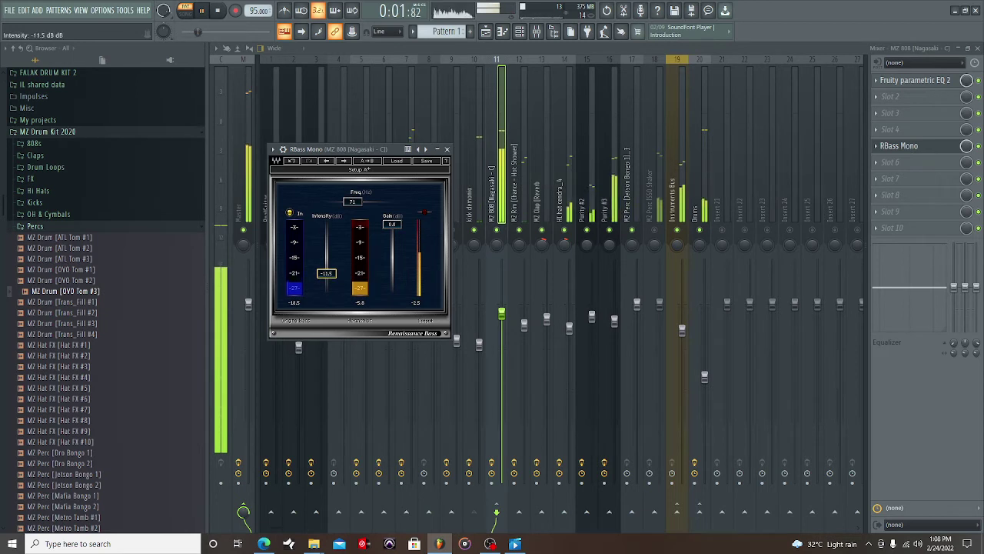
drag(352, 202, 342, 202)
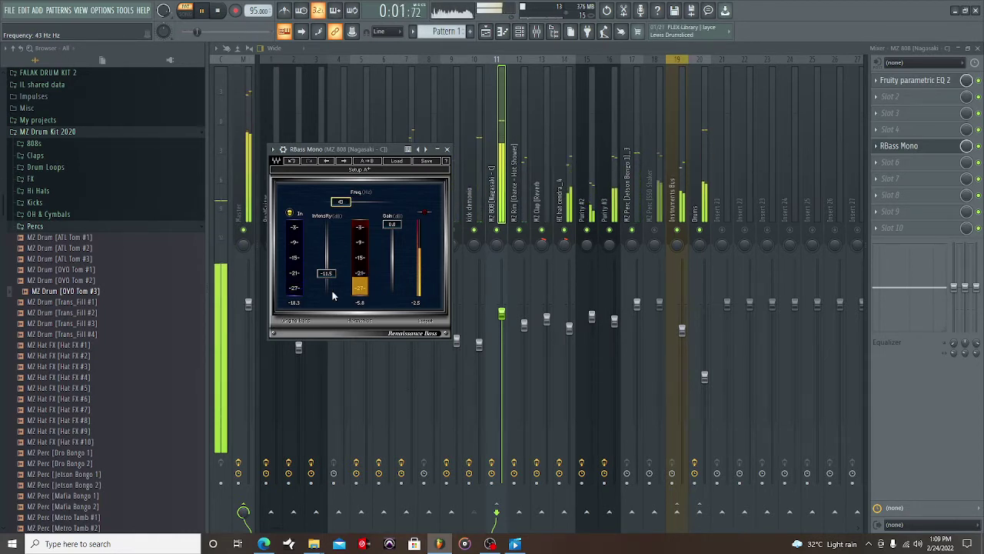
drag(326, 273, 326, 269)
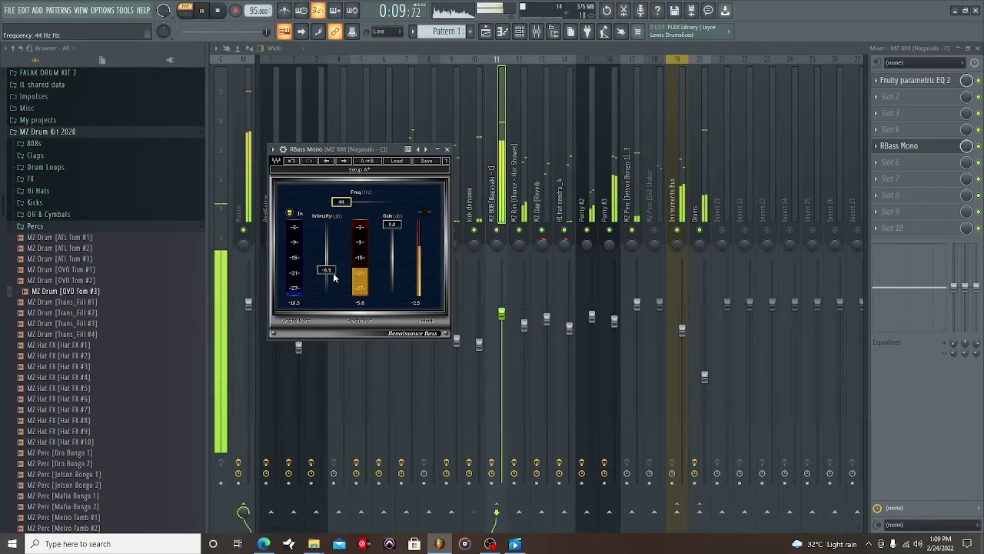
- Lower the MZ 808 fader to -2.4 dB and bring the MZ Clap and OVO Tom faders down slightly
drag(502, 314, 502, 321)
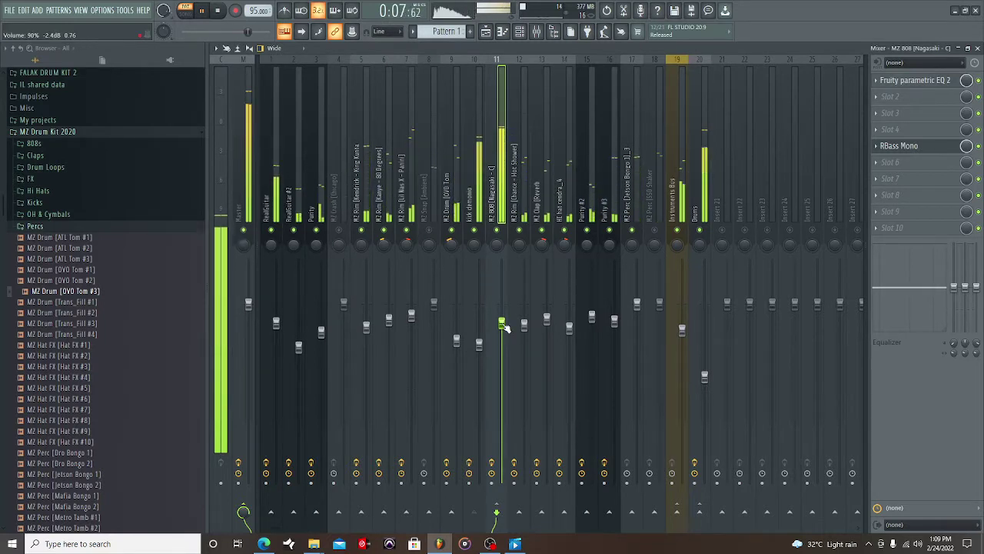
click(549, 324)
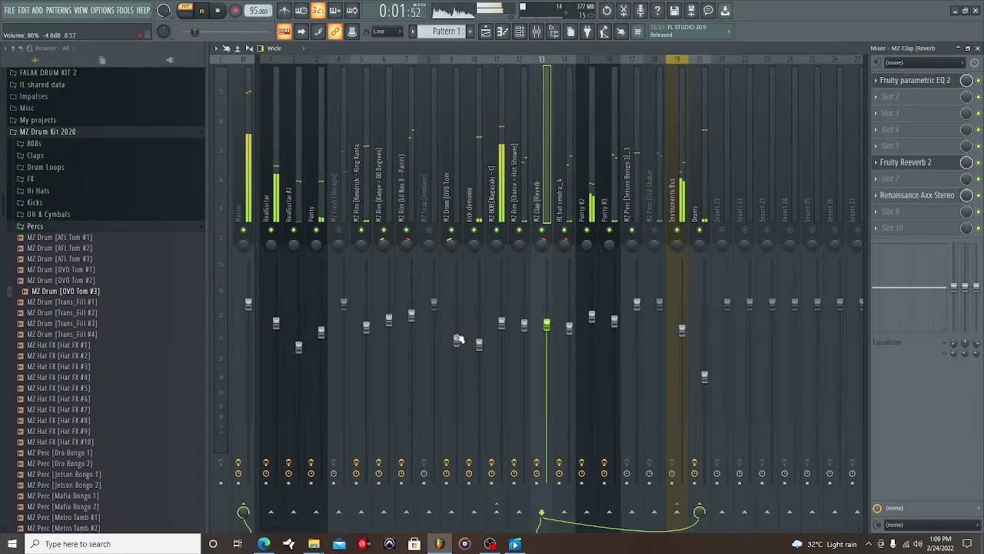
drag(457, 339, 457, 347)
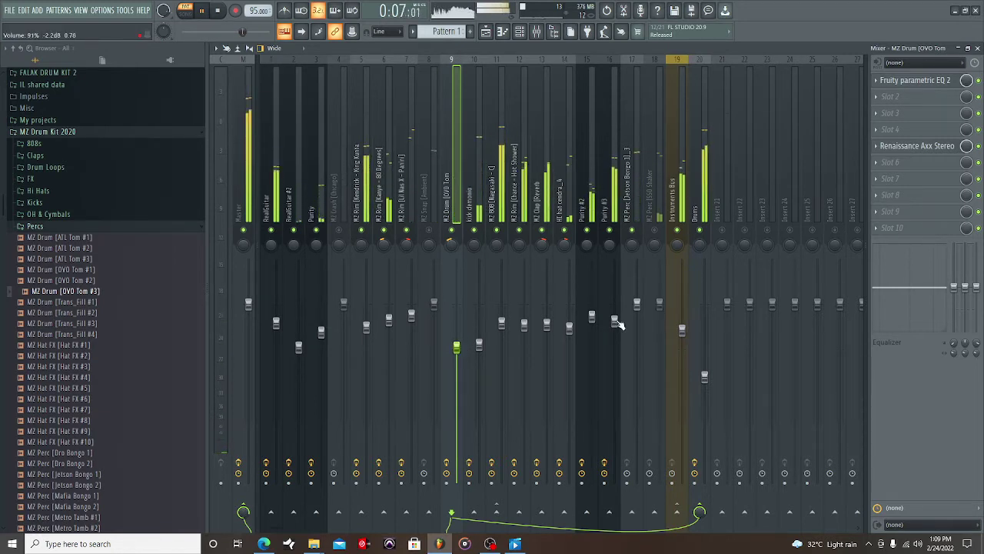
- Refine RBass Mono on the MZ 808 track to -0.6 dB gain, -7.3 dB intensity and 42 Hz frequency
click(499, 223)
click(903, 145)
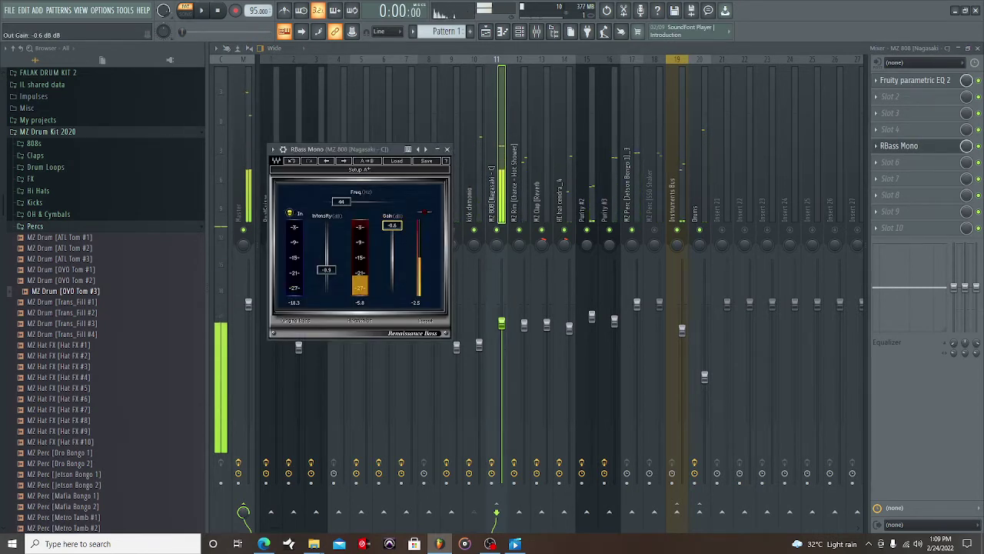
key(space)
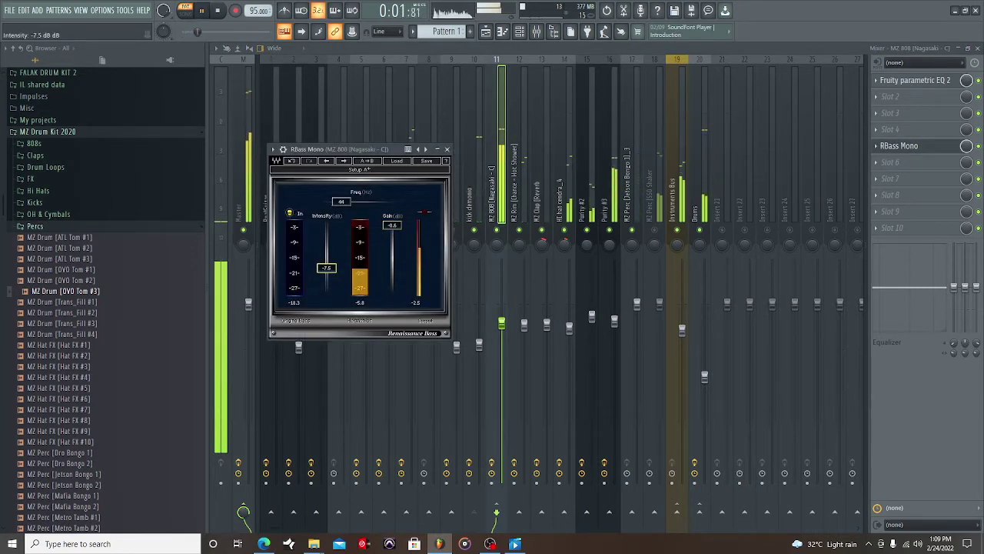
drag(332, 268, 332, 268)
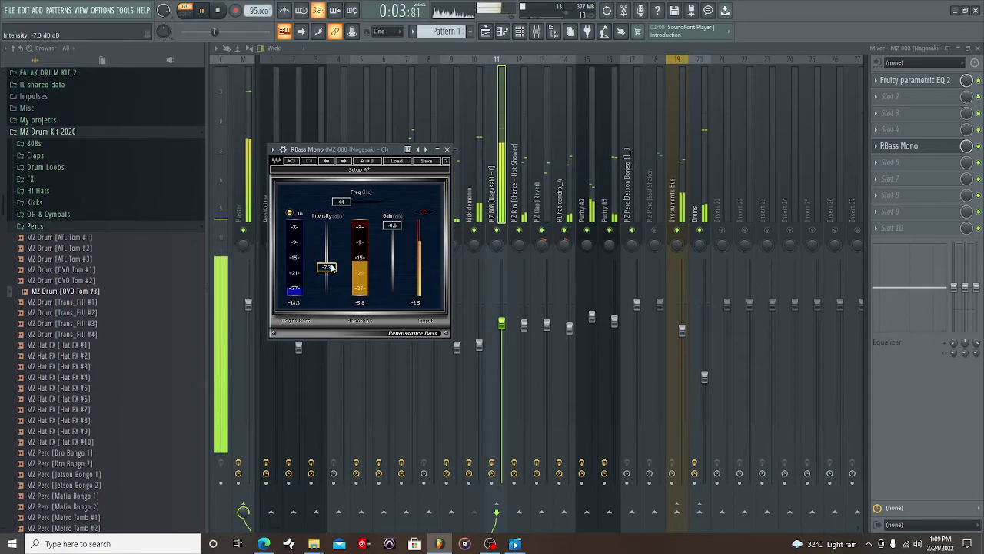
drag(339, 202, 338, 206)
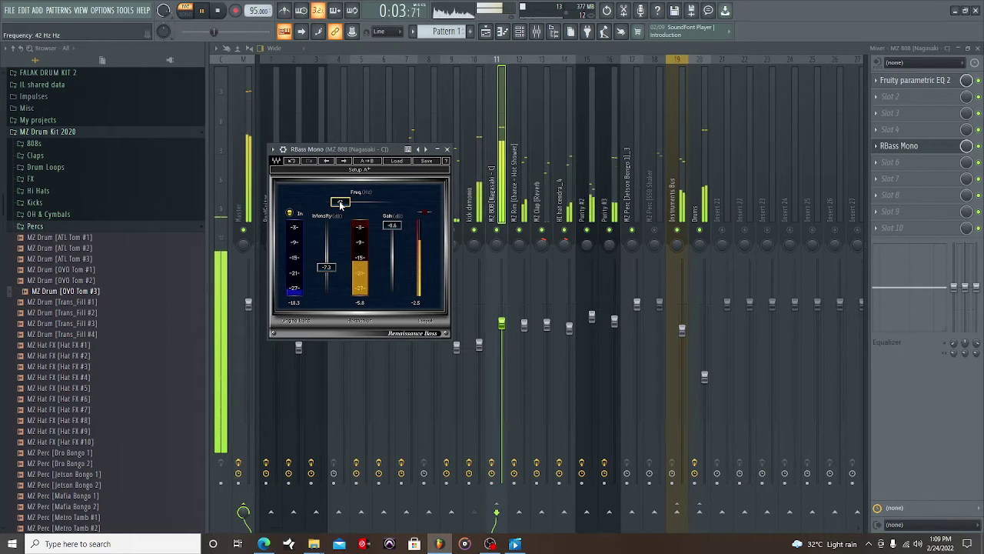
click(448, 149)
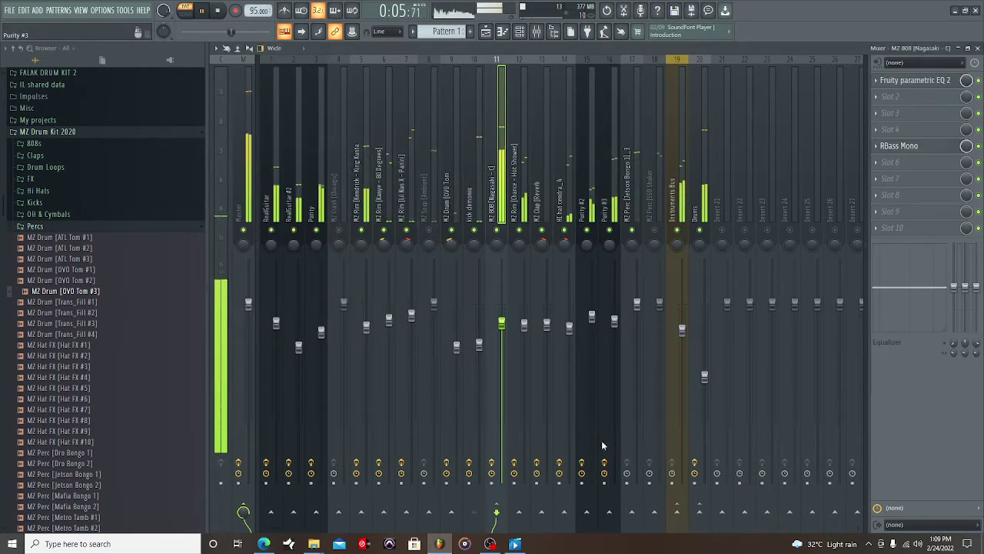
- Set the low-frequency boost of PuigTec EQP1A Stereo on the kick demonio track to 4.4 while listening to playback
click(466, 204)
key(space)
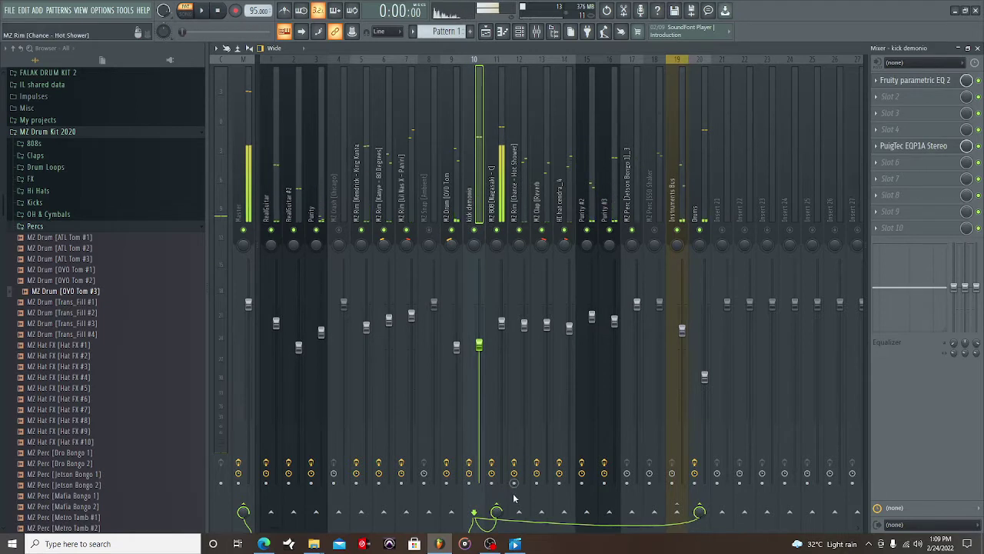
click(932, 145)
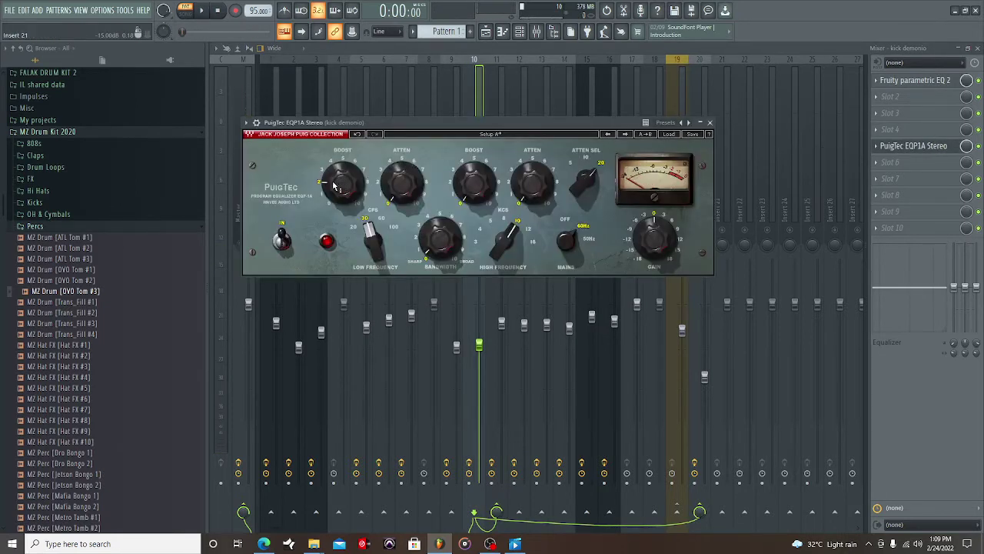
drag(337, 179, 335, 172)
key(space)
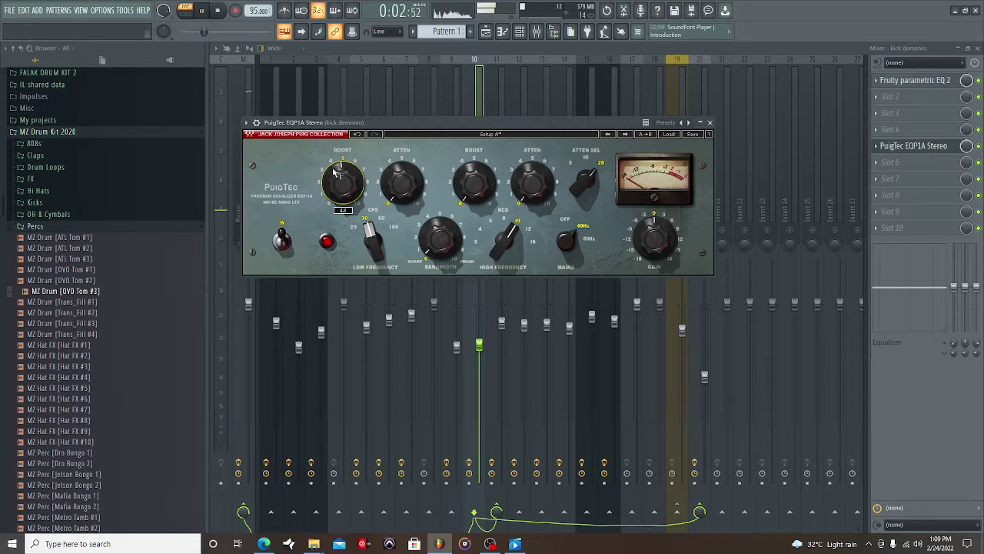
drag(335, 172, 343, 173)
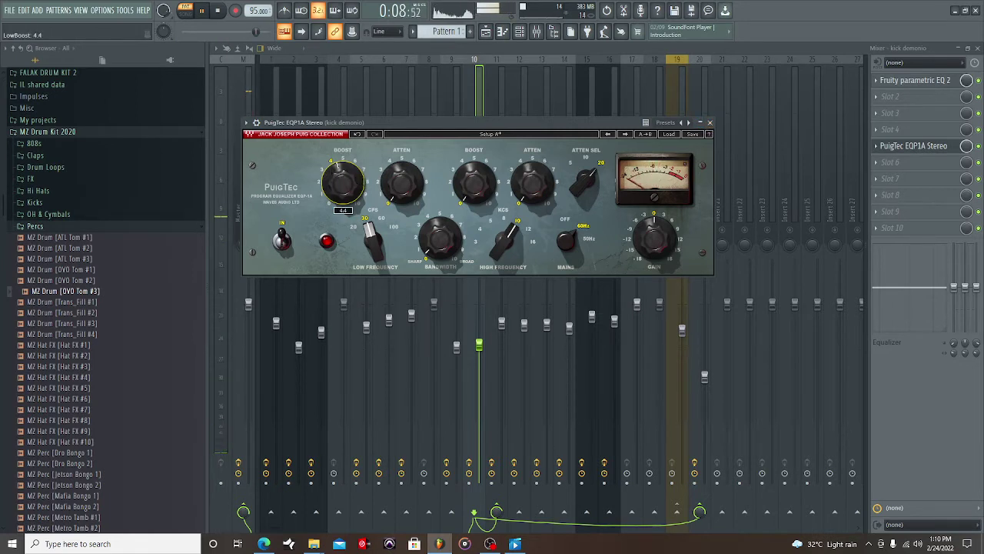
click(709, 122)
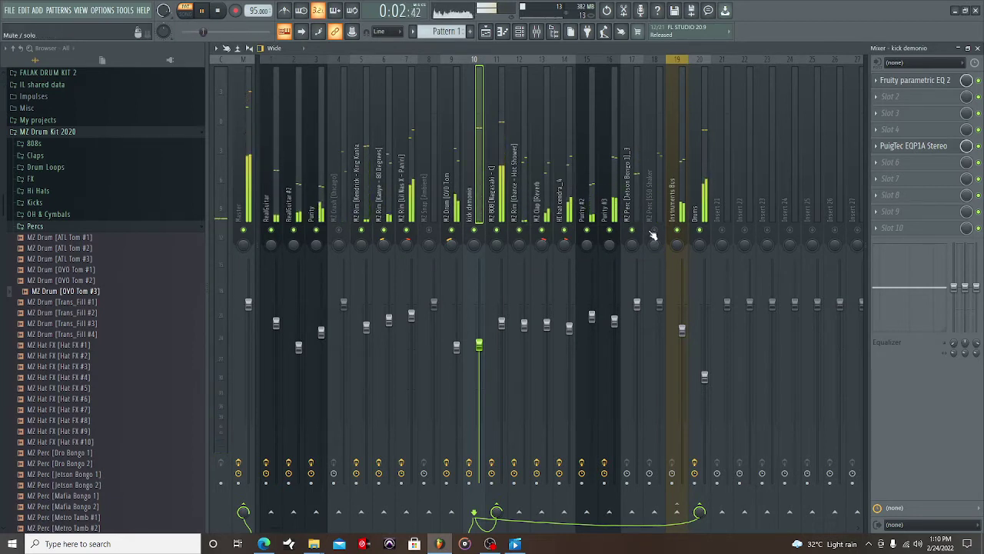
- Route the MZ Perc [Jetson Bongo 1] track to the Drums bus and stop playback
click(632, 192)
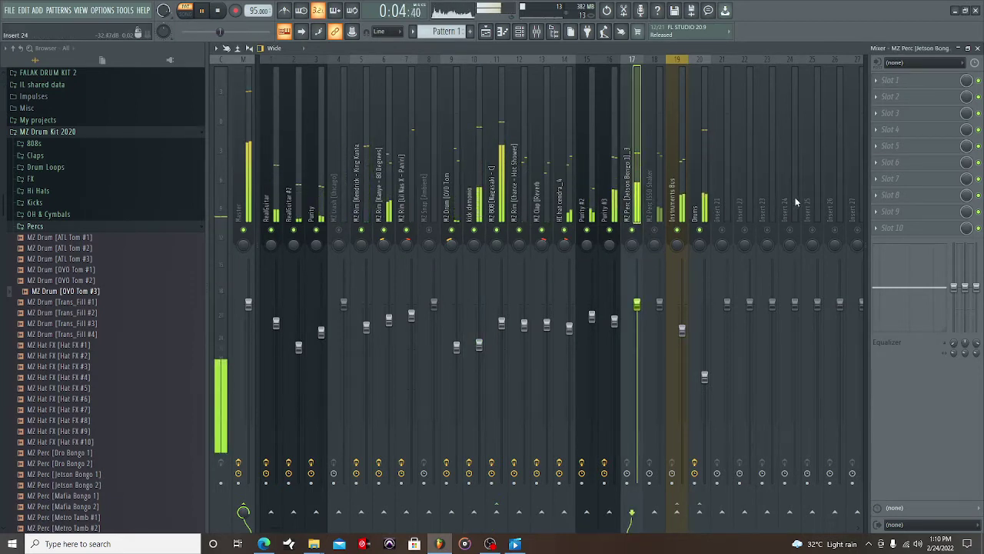
right_click(700, 507)
click(727, 487)
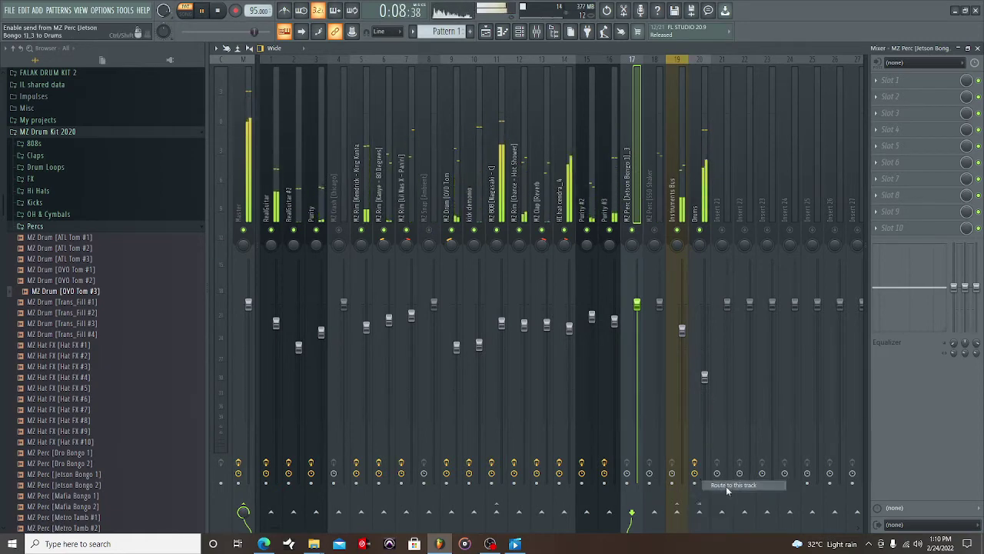
key(space)
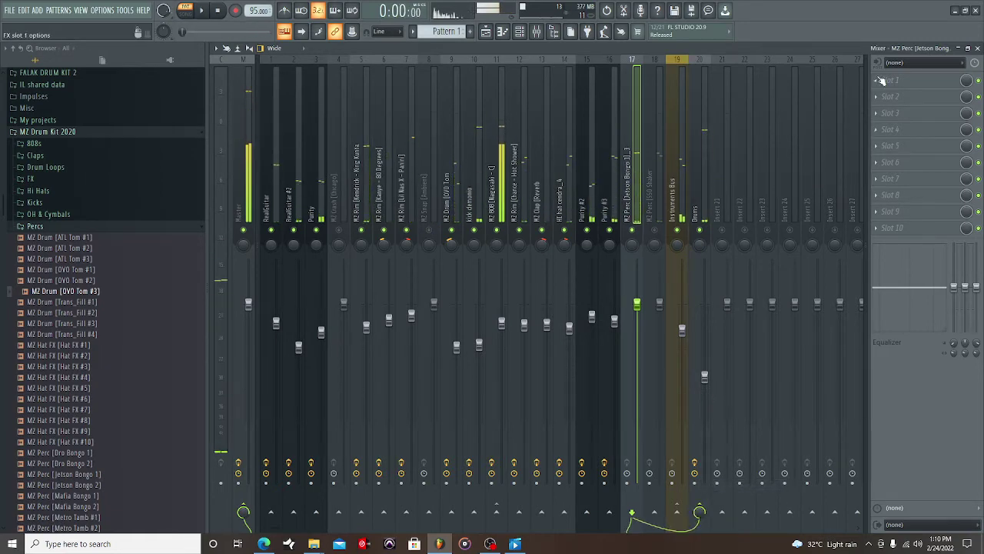
- Add Fruity Parametric EQ 2 to slot 1 of the MZ Perc [Jetson Bongo 1] track
click(882, 80)
click(707, 402)
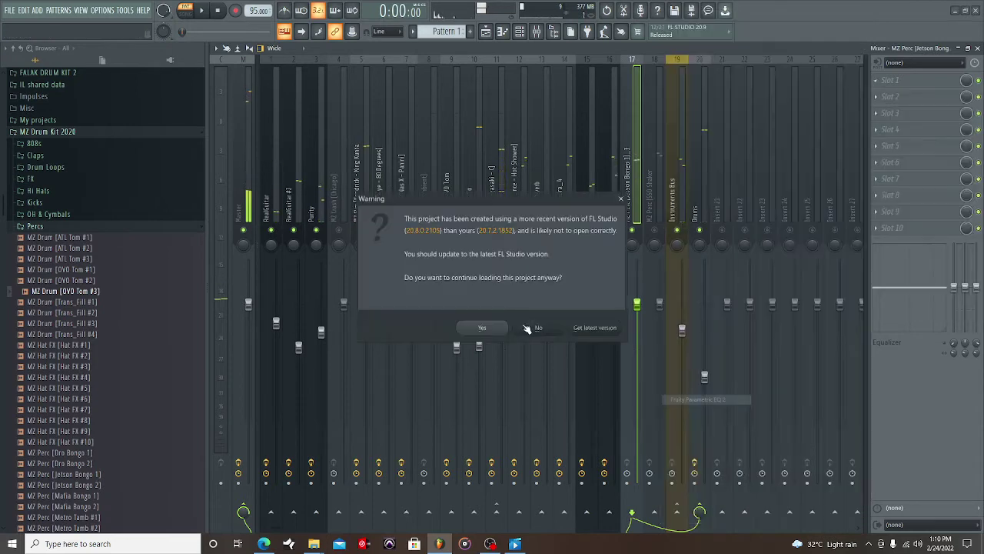
- Finish loading Fruity Parametric EQ 2 on the Jetson Bongo track and cut its low end with band 1
click(482, 327)
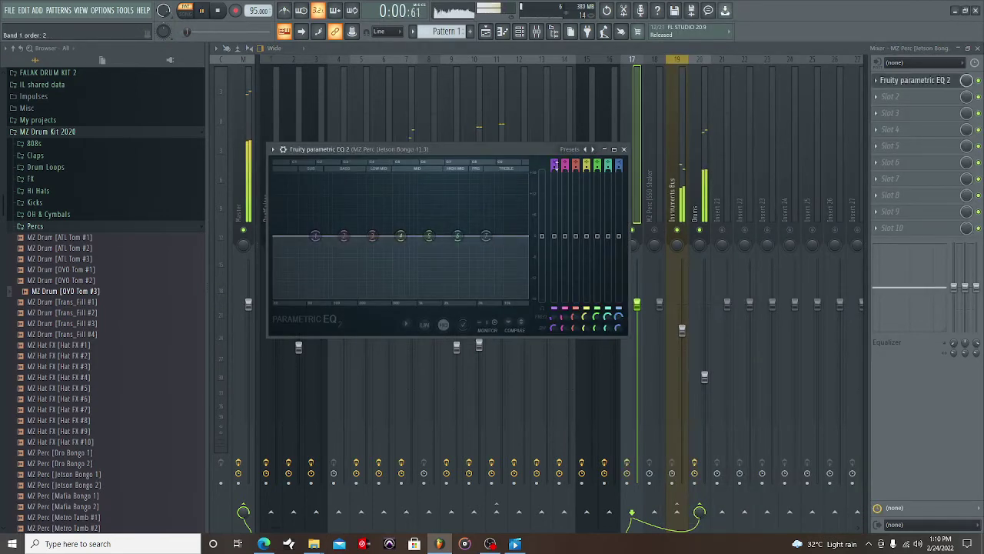
drag(317, 255, 372, 296)
- Add Renaissance Axx Stereo in slot 6 of the Jetson Bongo track with threshold -9.5 dB and gain -1.2 dB
click(881, 163)
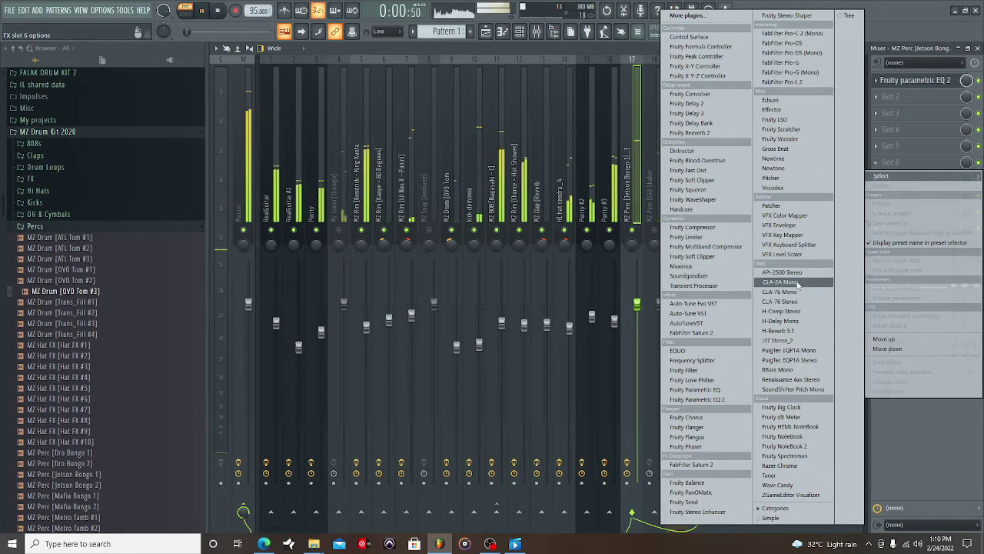
click(792, 379)
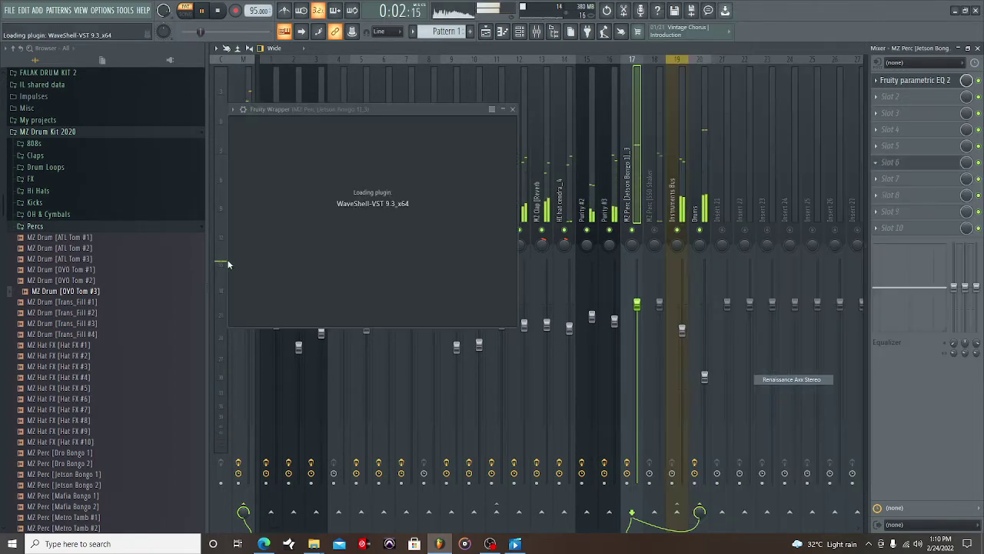
drag(272, 157, 272, 171)
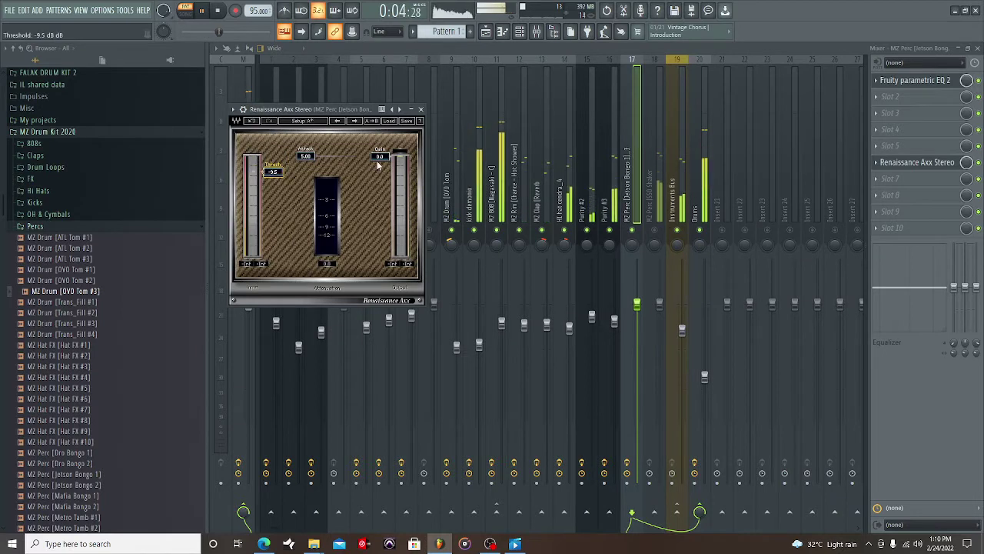
drag(378, 165, 378, 169)
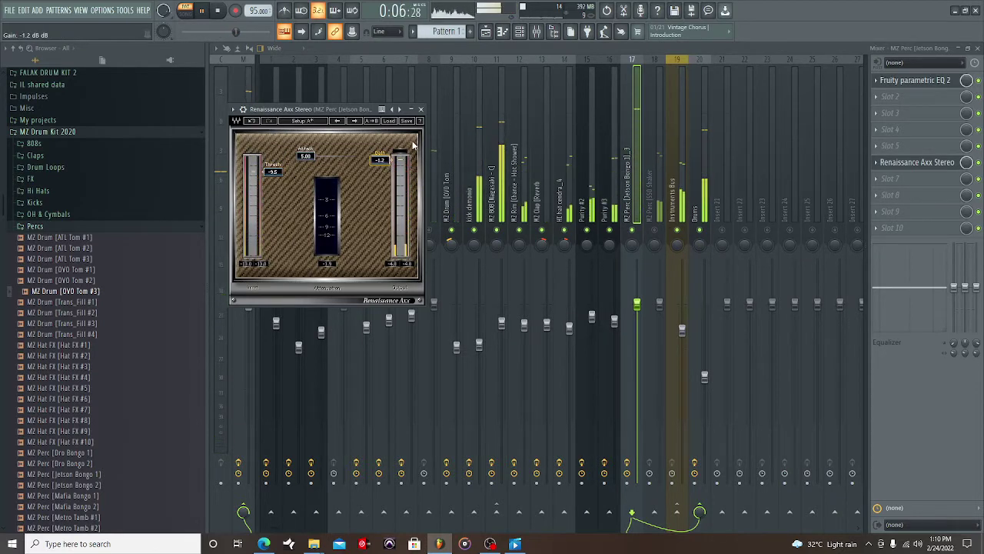
click(421, 110)
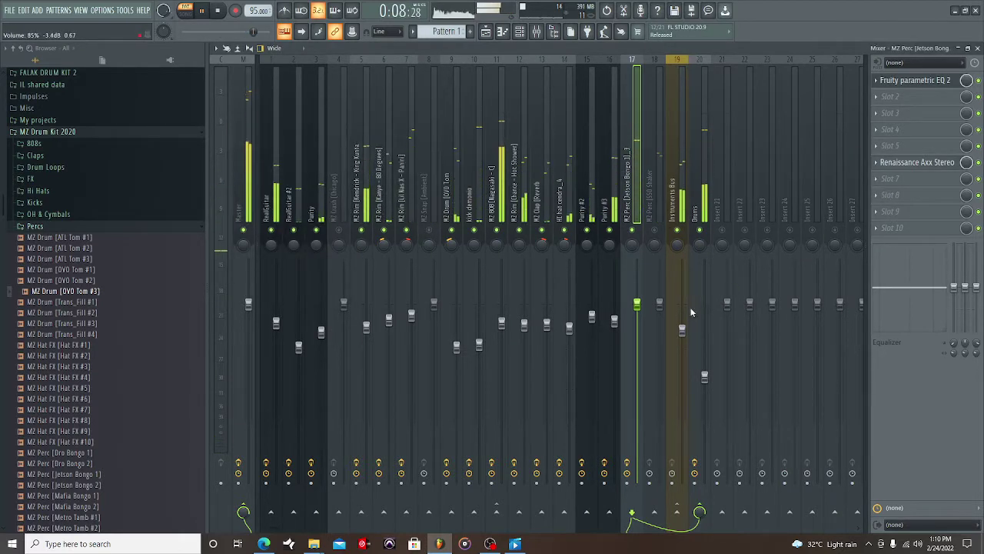
- Lower the Jetson Bongo track's volume to about -4.3 dB
drag(638, 304, 637, 332)
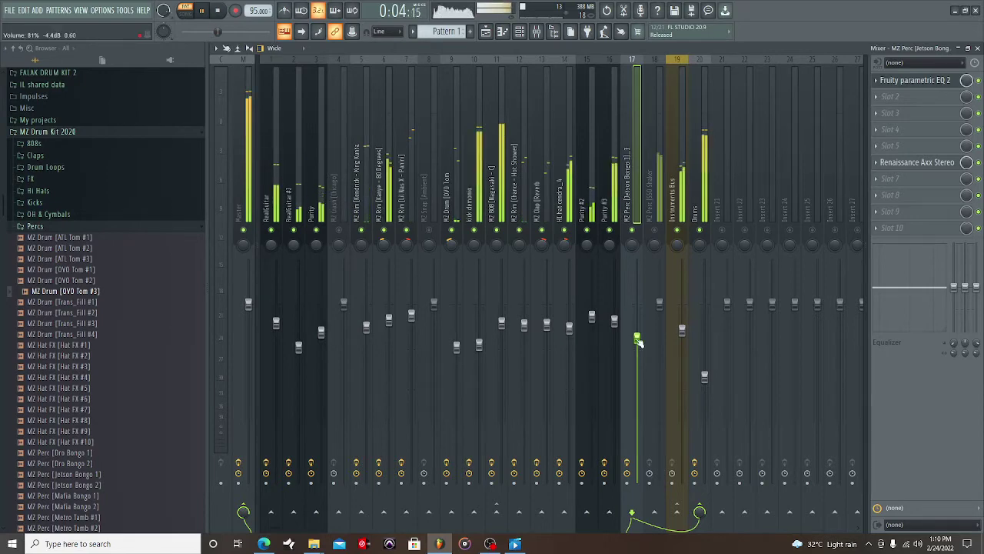
drag(636, 339, 637, 337)
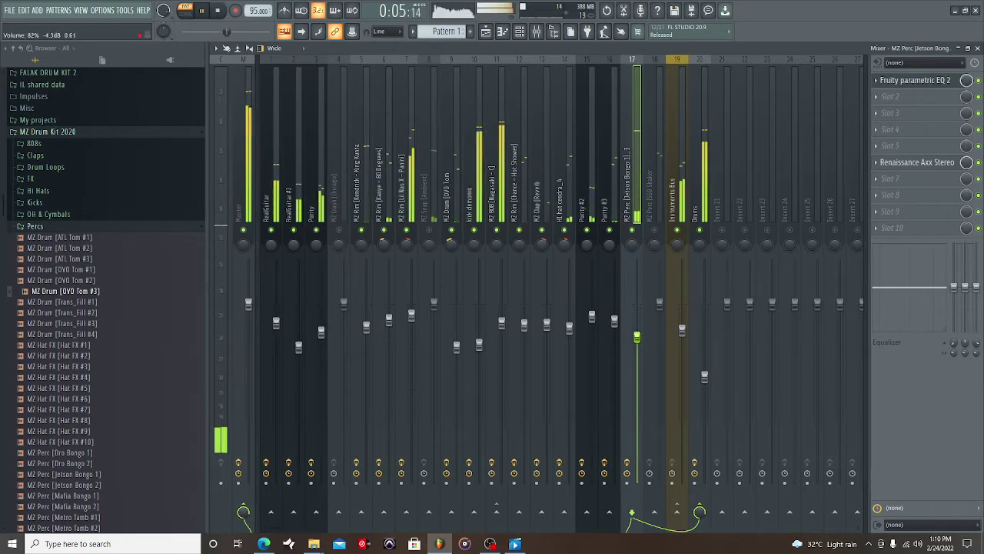
- Load Fruity Parametric EQ 2 on the SSO Shaker track and apply a steep band 1 low cut at about 1950 Hz
click(658, 225)
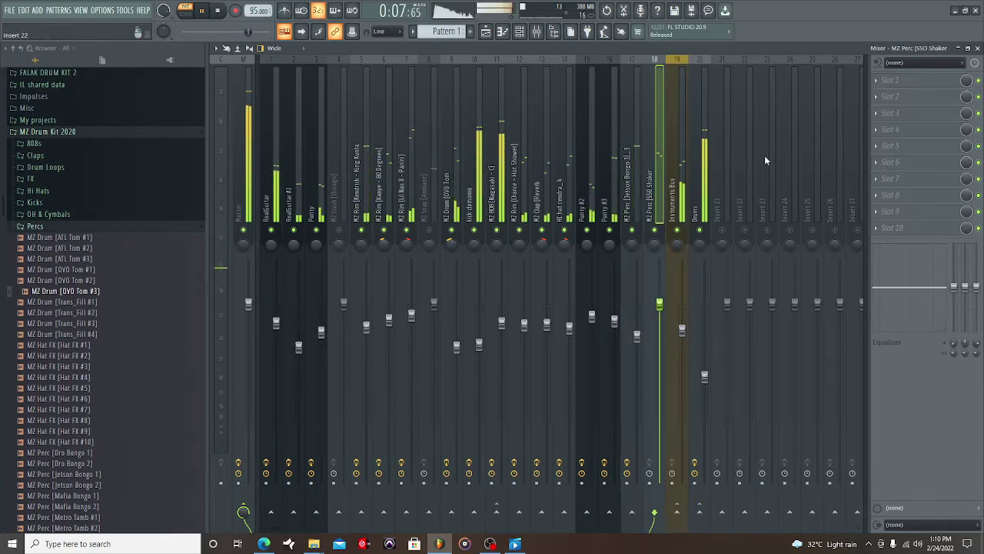
click(877, 81)
mouse_move(884, 94)
click(727, 400)
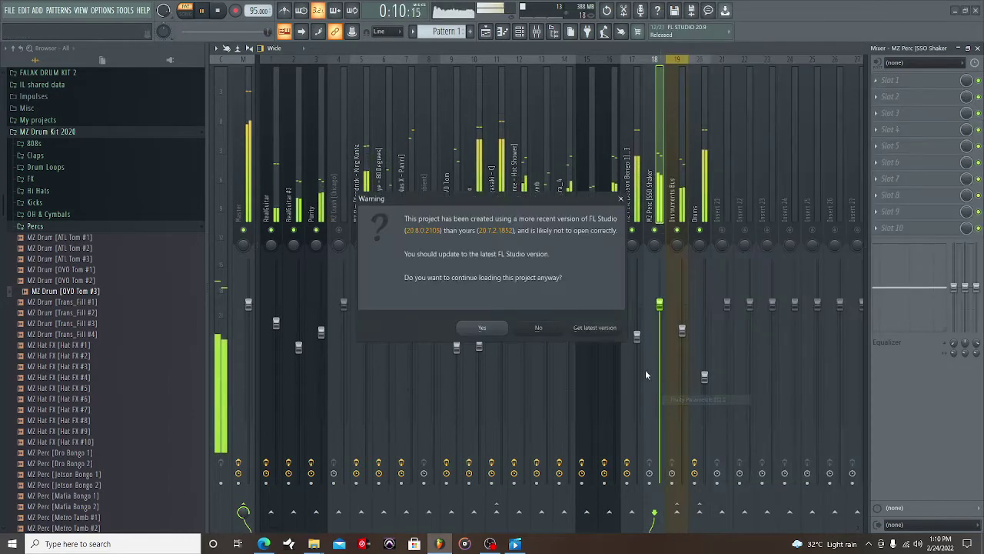
click(482, 327)
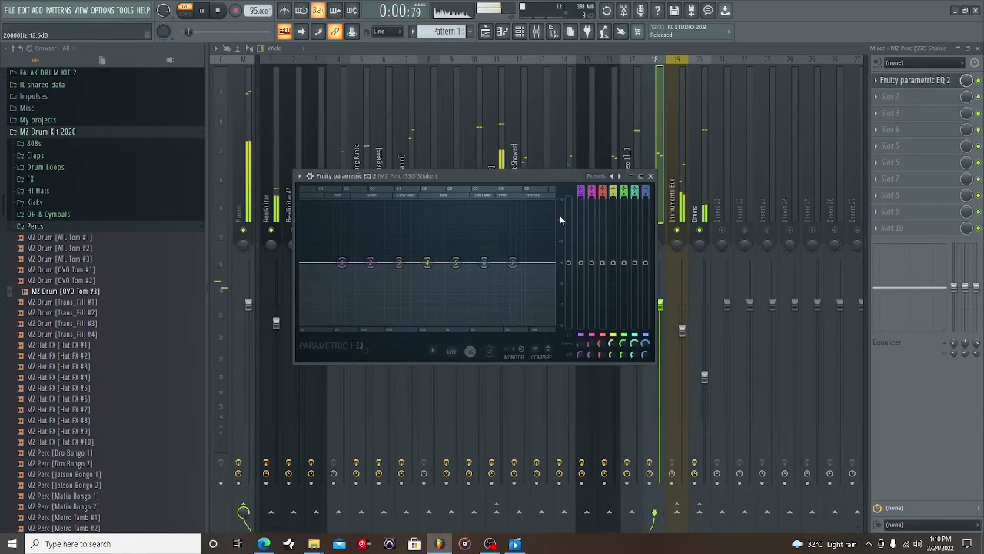
key(space)
drag(341, 264, 472, 324)
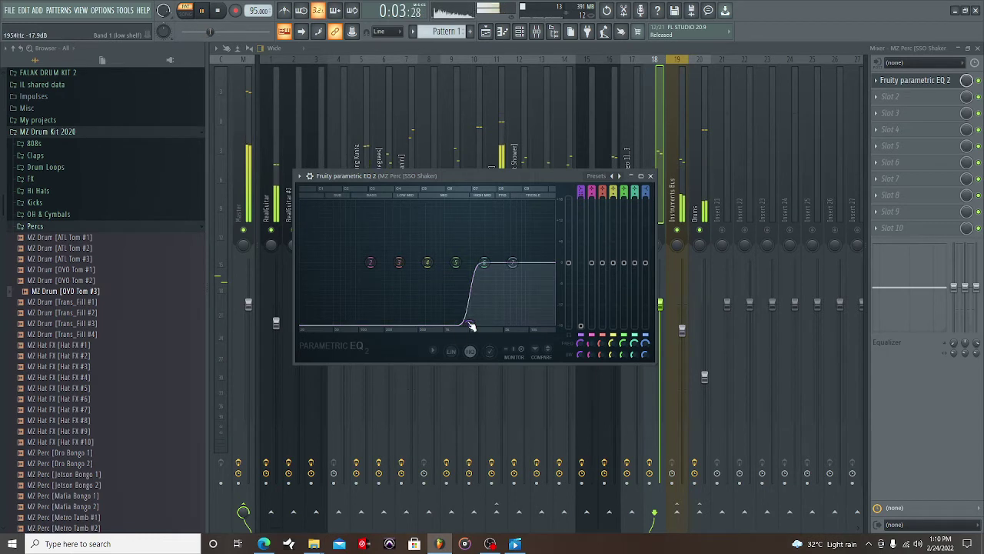
click(650, 176)
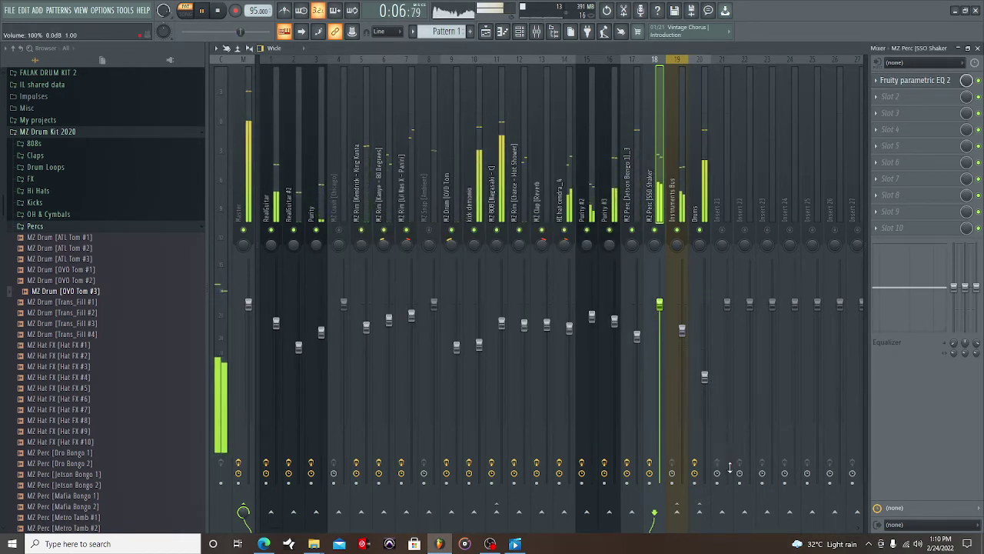
- Route the SSO Shaker track to the Drums track and lower the shaker's volume to about -2.3 dB
right_click(704, 510)
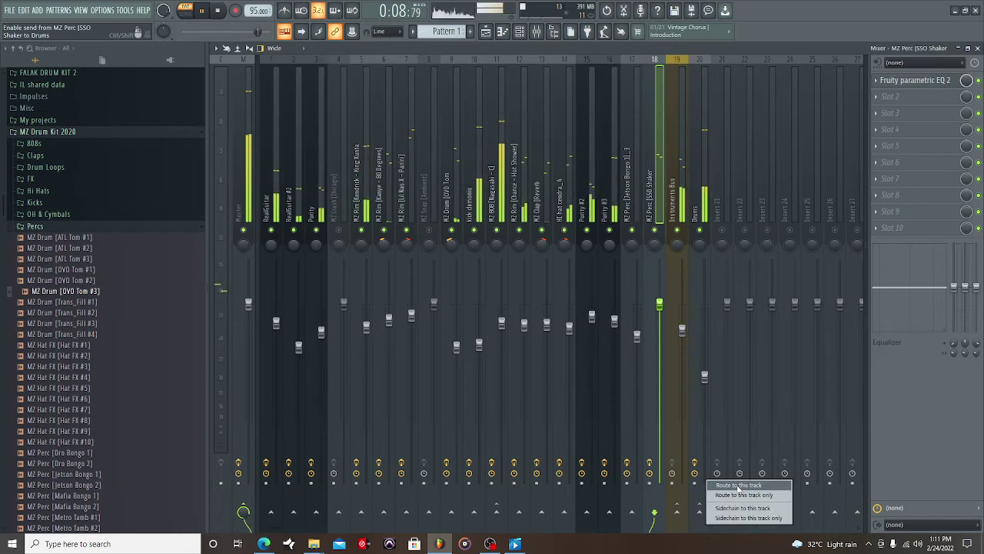
click(739, 485)
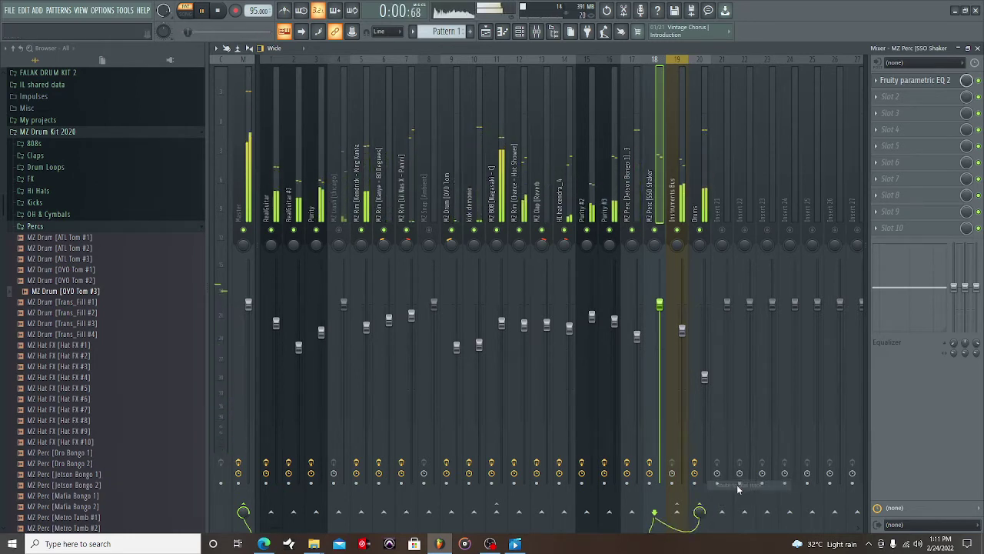
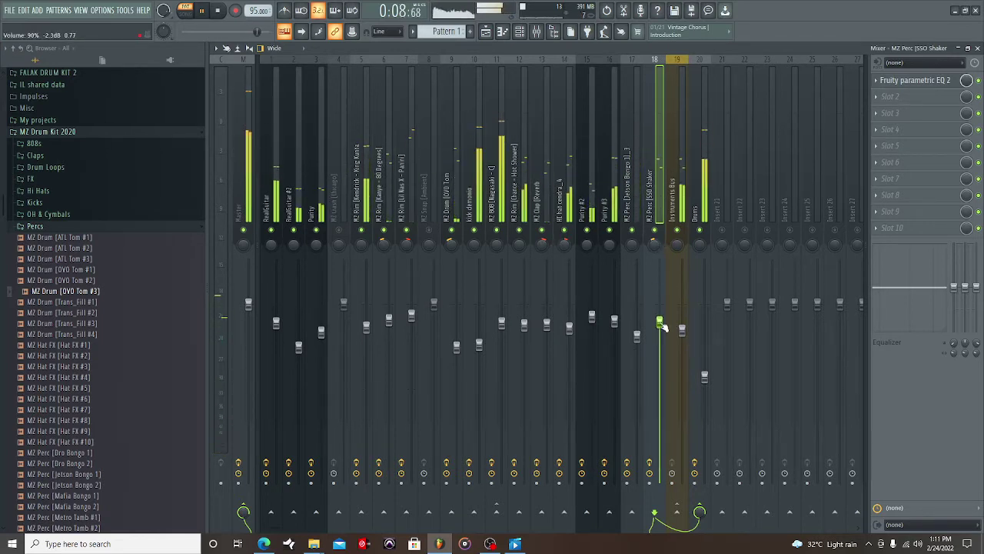
- Unmute the MZ Crash [Chicago] track and steeply cut its lows with band 1 of a new Fruity Parametric EQ 2
click(339, 230)
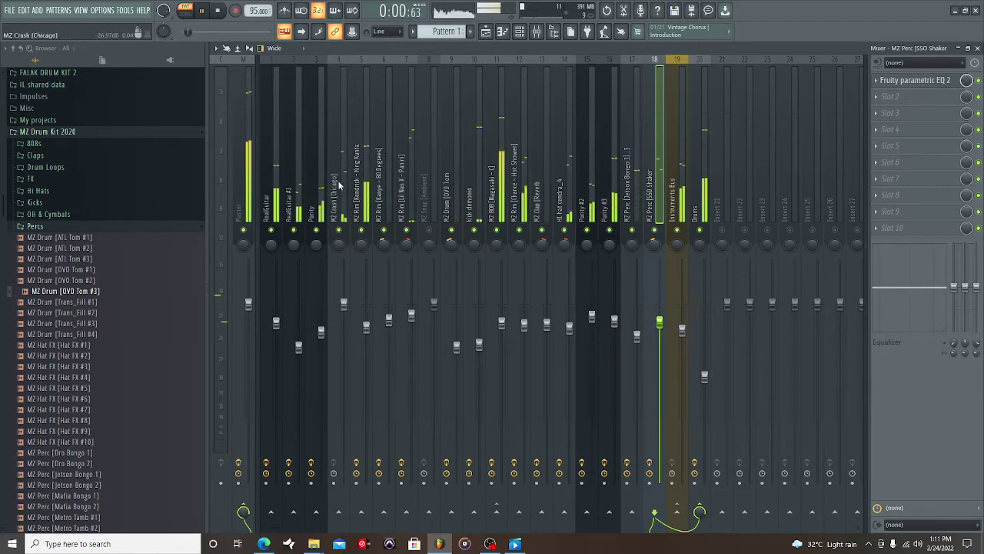
click(339, 184)
click(903, 80)
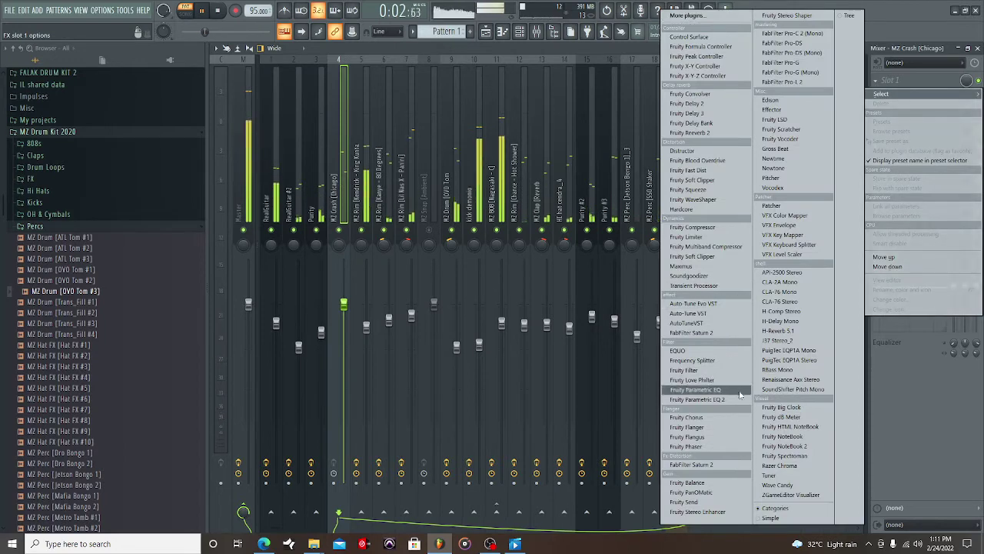
click(695, 399)
click(527, 325)
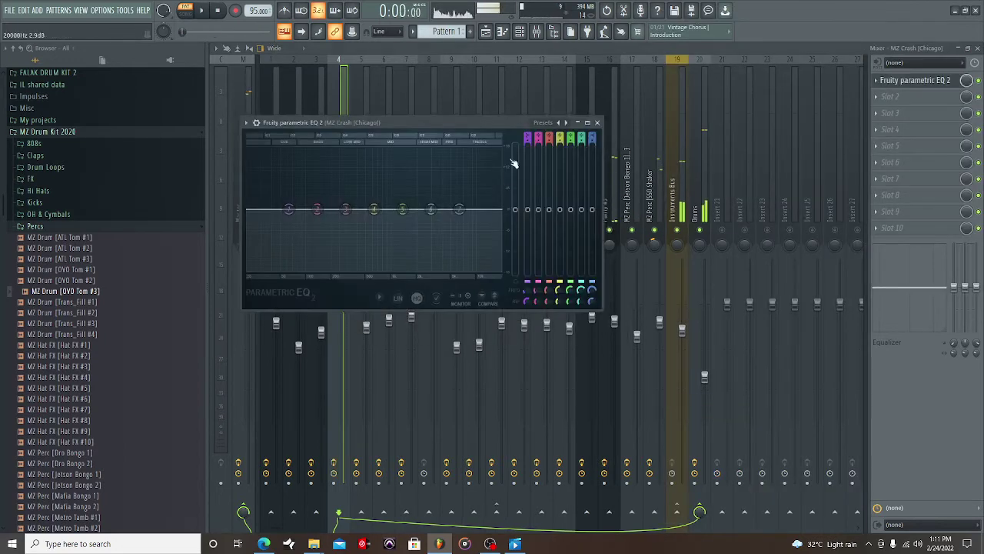
key(space)
drag(288, 209, 410, 265)
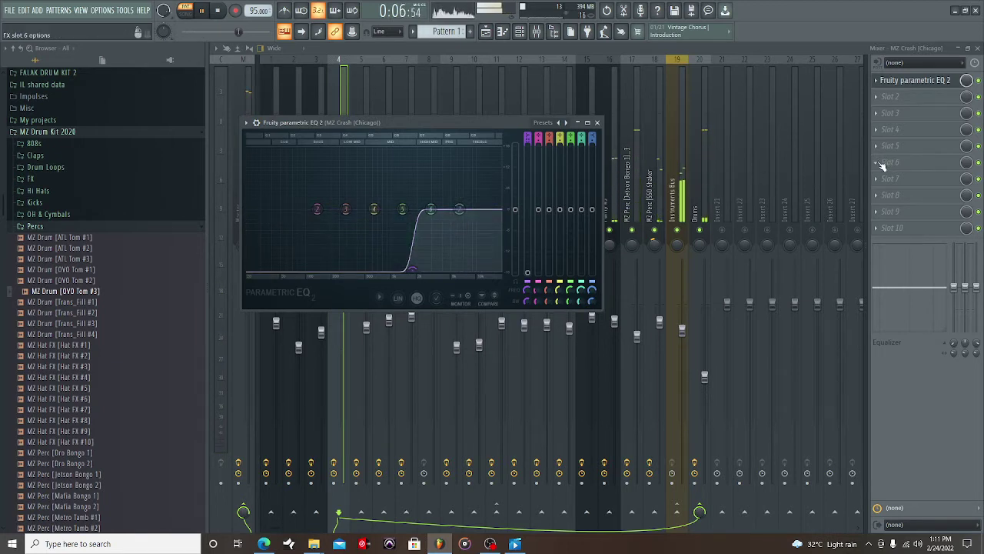
- Add H-Comp Stereo in slot 6 of the MZ Crash track and lower the compressor's threshold during playback
click(875, 168)
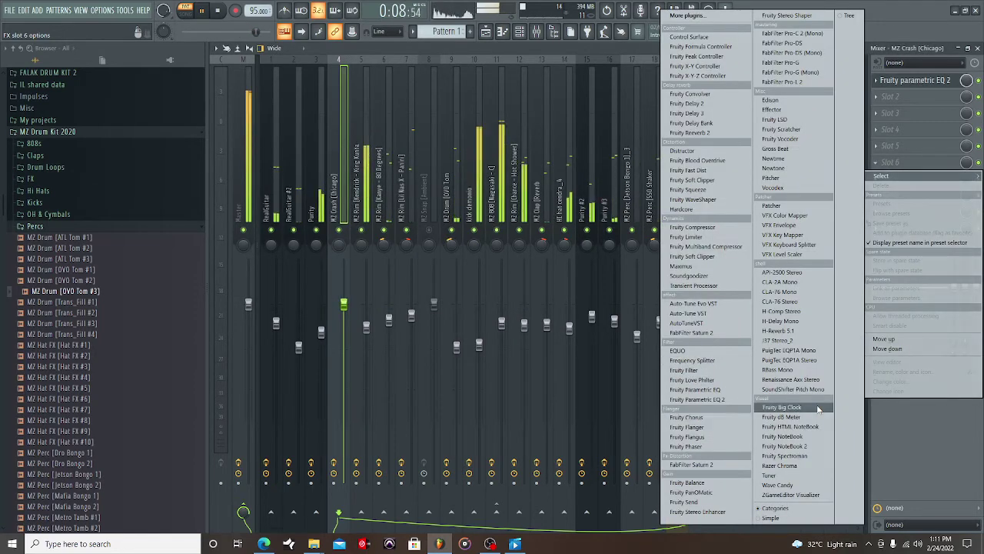
click(792, 311)
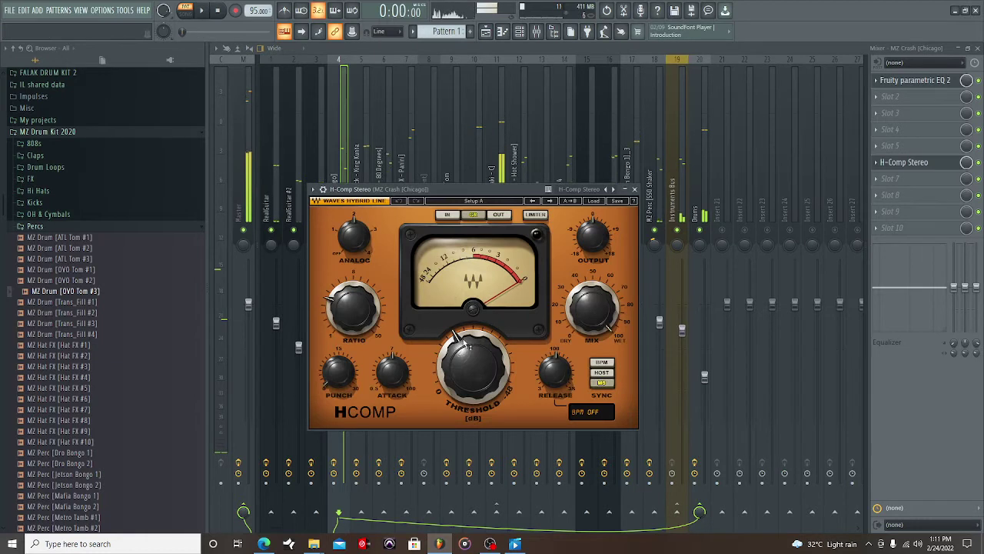
drag(467, 343, 467, 348)
key(space)
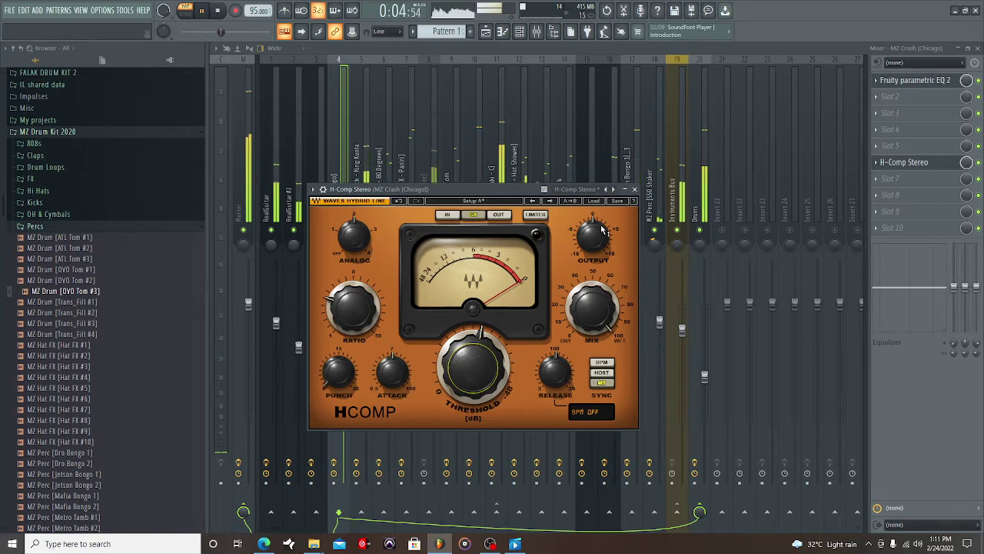
click(634, 190)
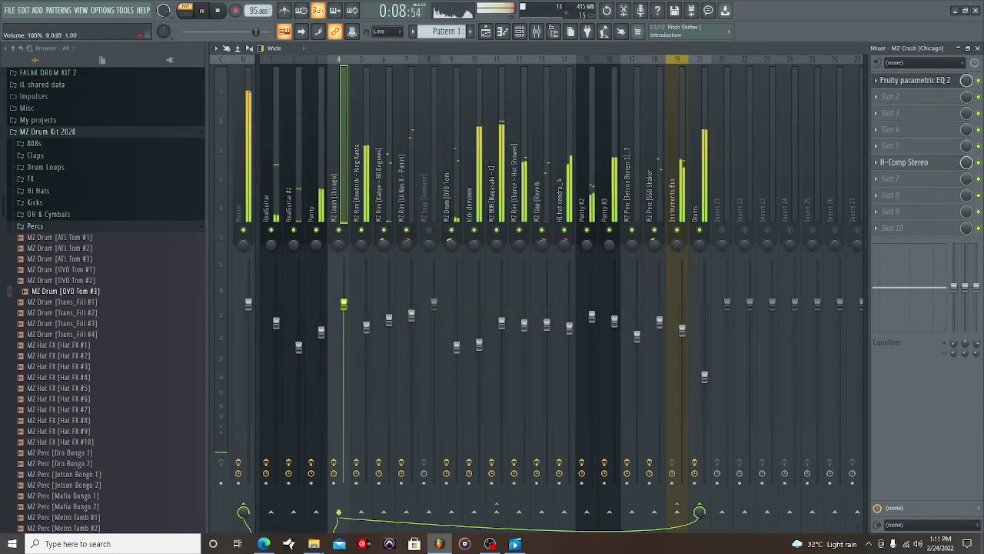
- Lower the MZ Crash track's volume slightly and pan it a little off-centre
drag(346, 309, 346, 315)
drag(338, 245, 338, 252)
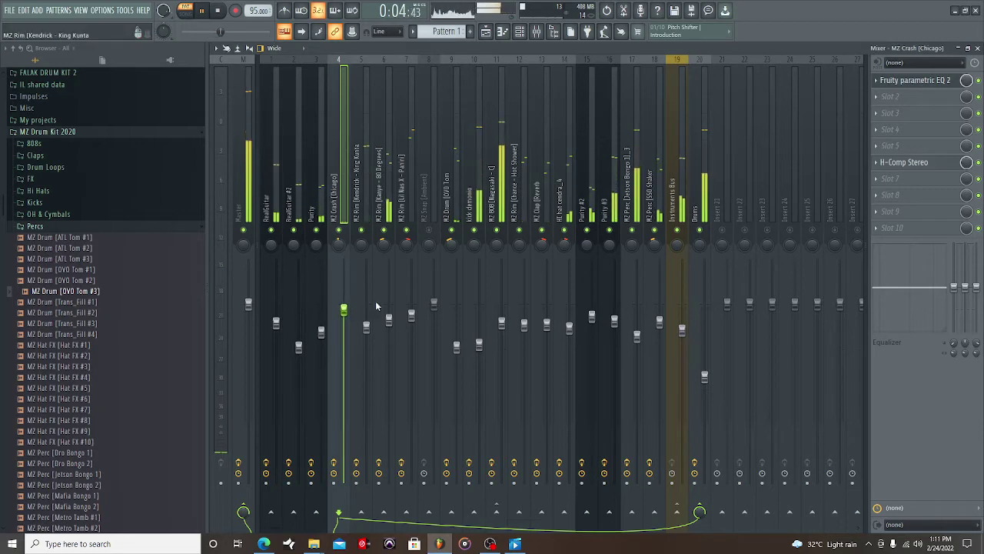
- Unmute the MZ Snap [Ambient] track and steeply cut its lows with band 1 of a new Fruity Parametric EQ 2
click(428, 229)
click(428, 195)
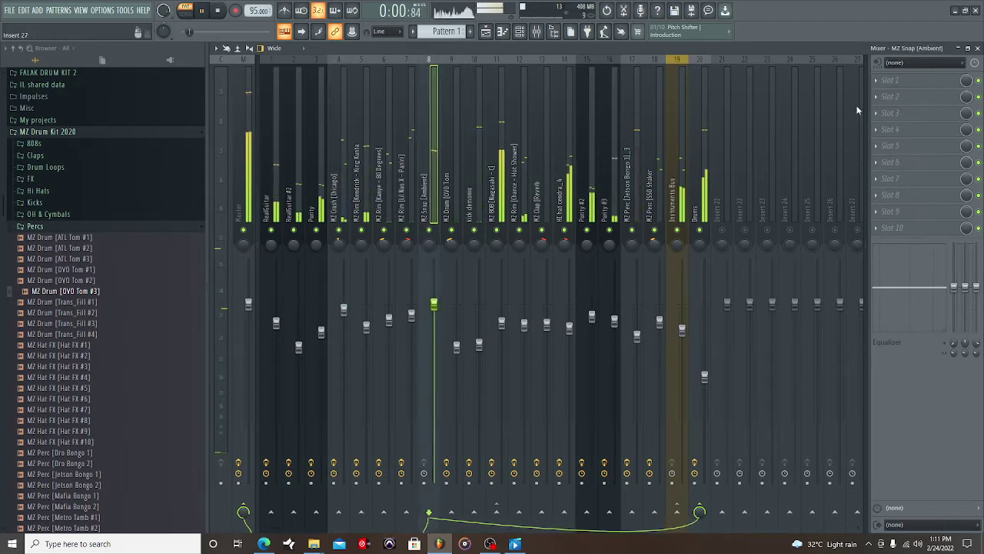
click(880, 80)
click(696, 399)
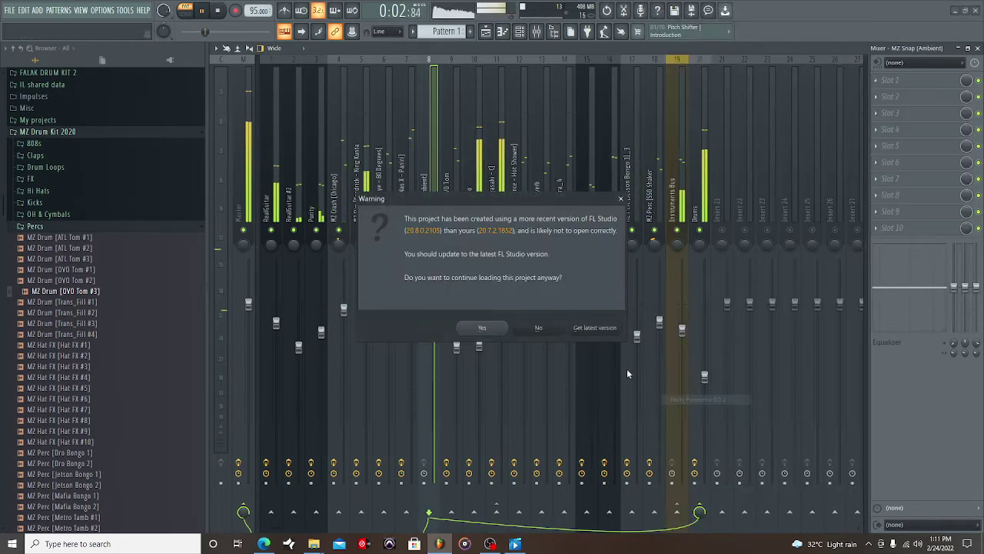
click(481, 329)
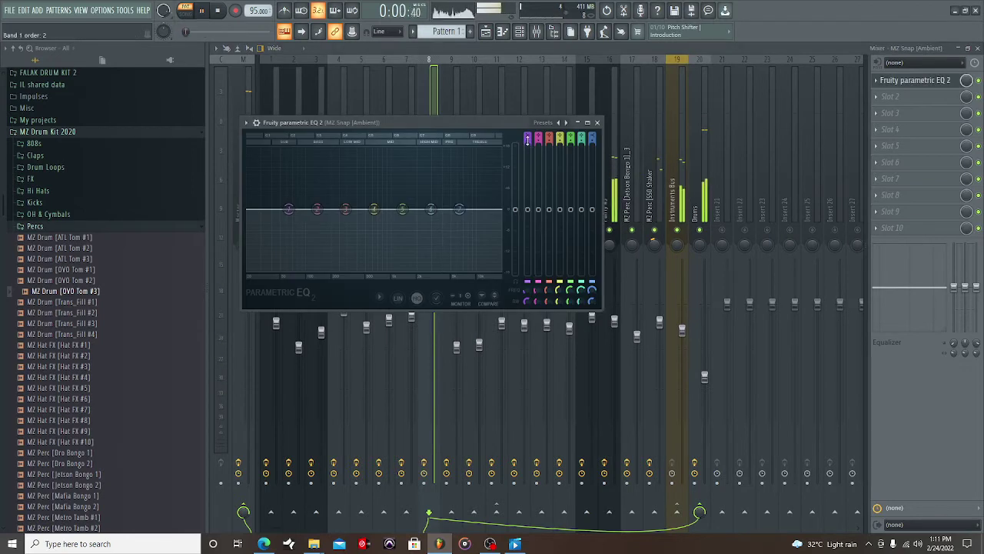
drag(302, 223, 335, 266)
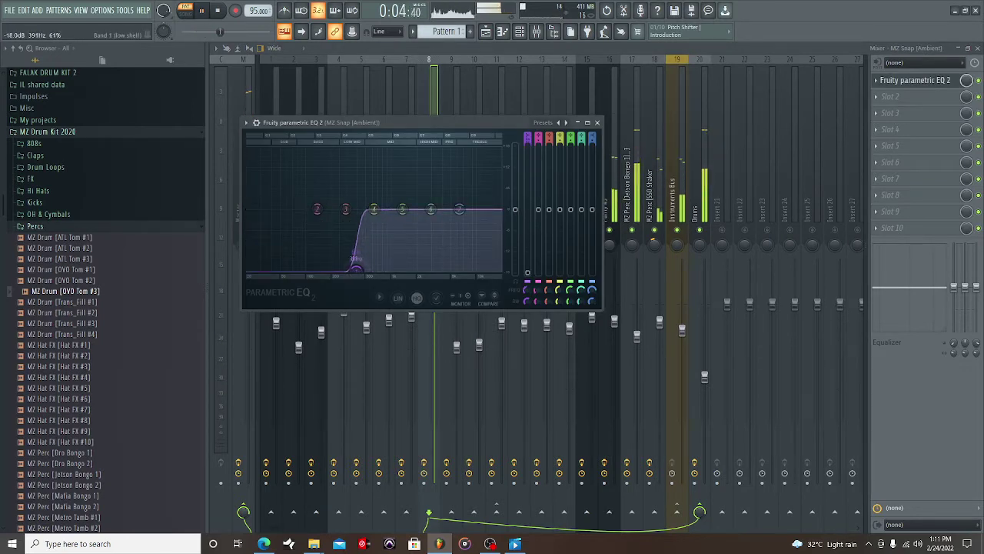
drag(356, 269, 387, 277)
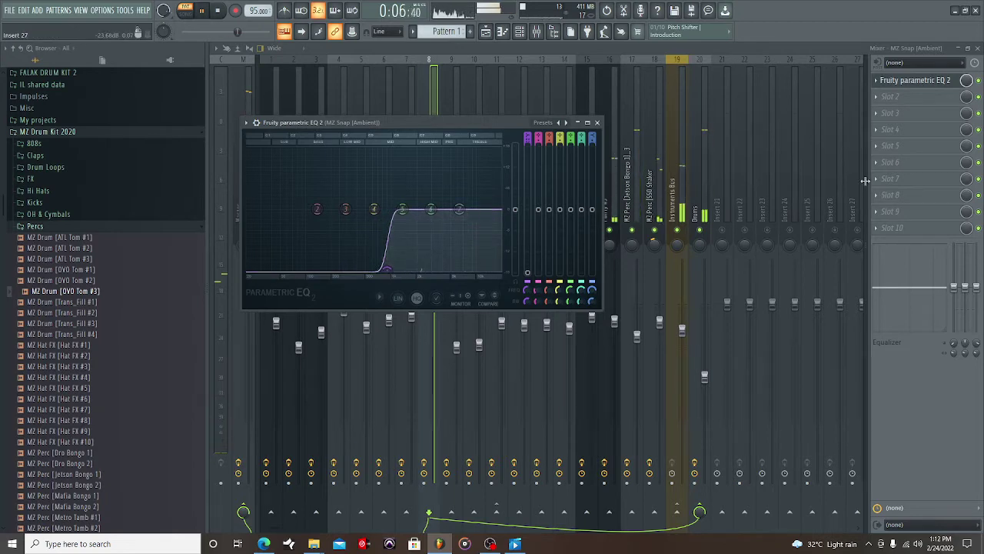
- Add Renaissance Axx Stereo to the MZ Snap track with threshold -10.7 and gain -1.9, and lower the track's volume to about -2.8 dB
click(876, 162)
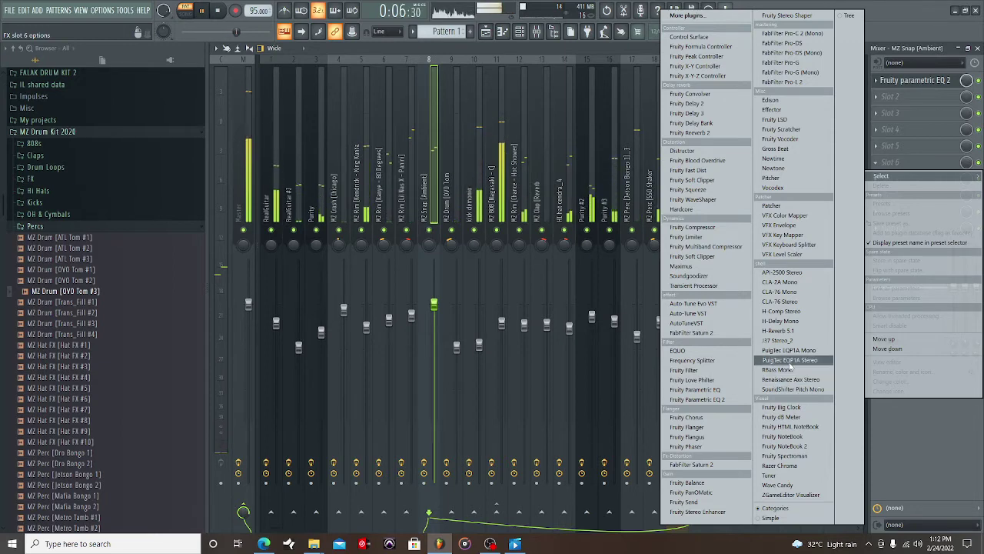
click(796, 380)
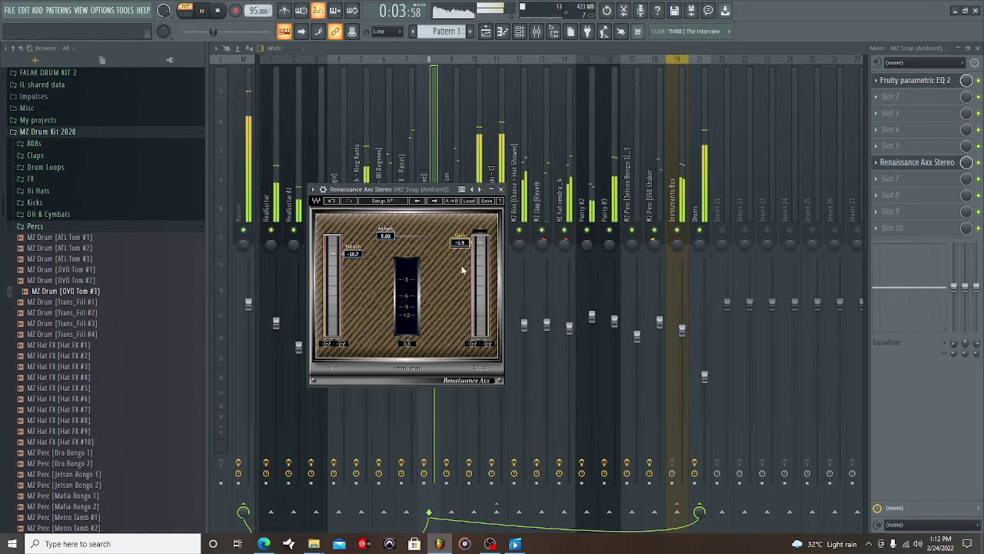
click(501, 189)
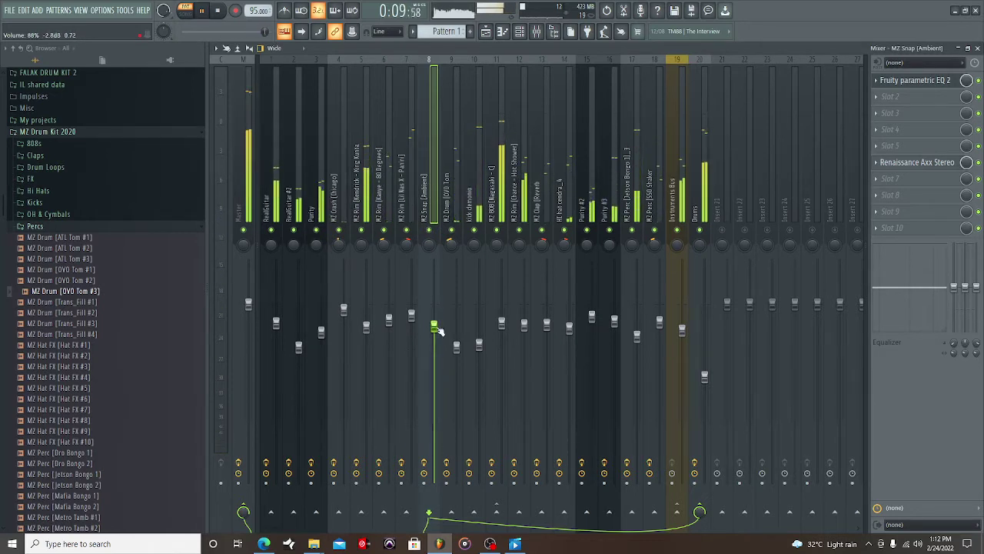
- Check the Master track and lower the kick demonio track's volume slightly
click(243, 199)
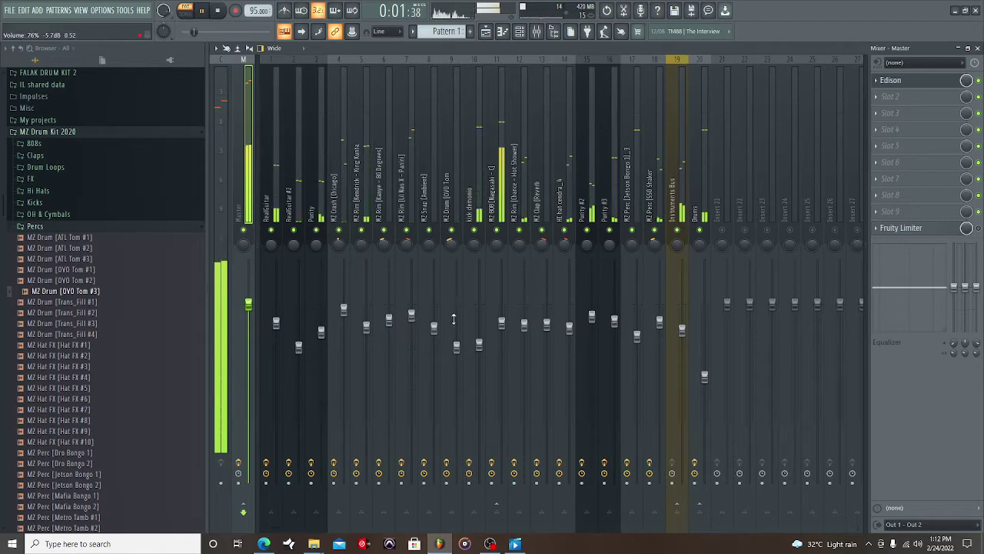
click(479, 348)
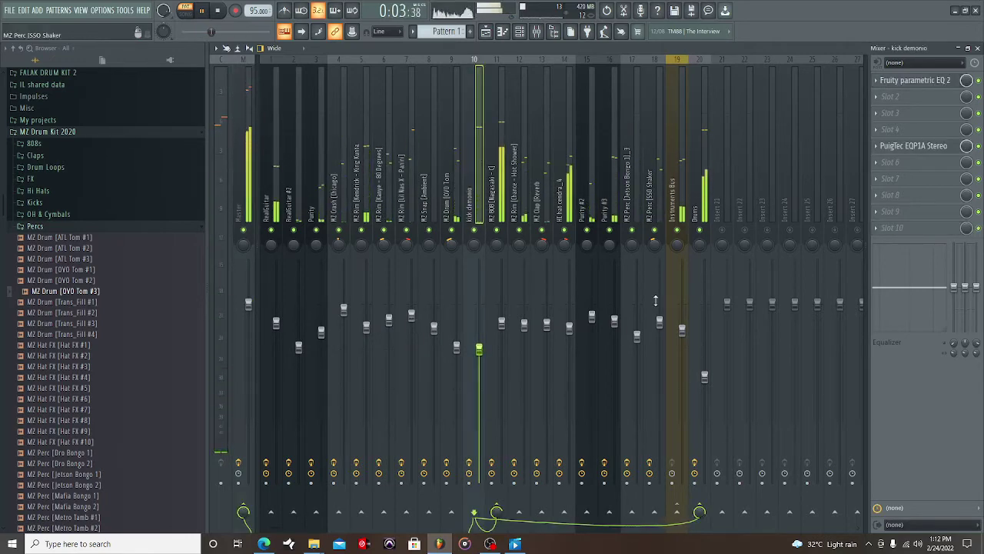
- Raise the low-frequency boost slightly in the kick demonio track's PuigTec EQP1A Stereo
click(911, 146)
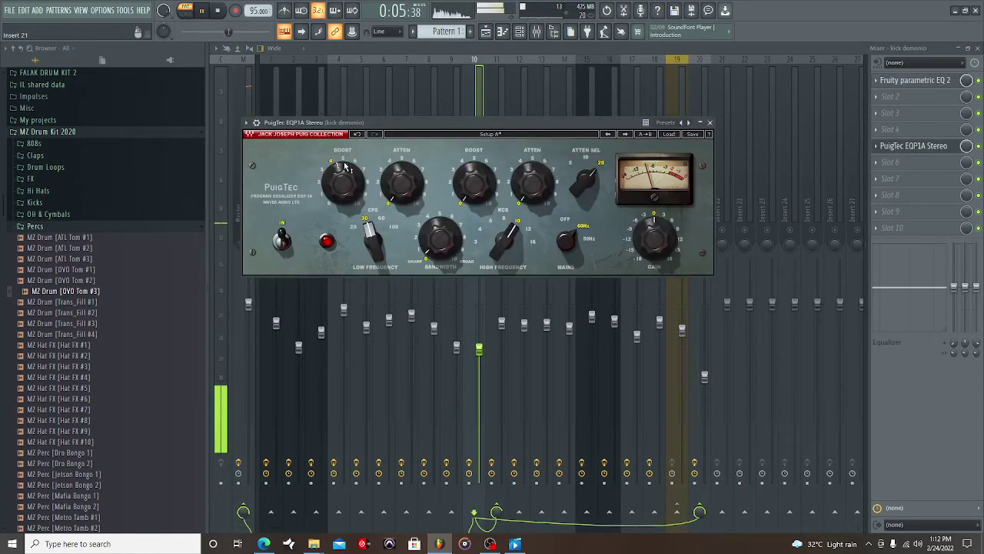
drag(343, 182, 343, 173)
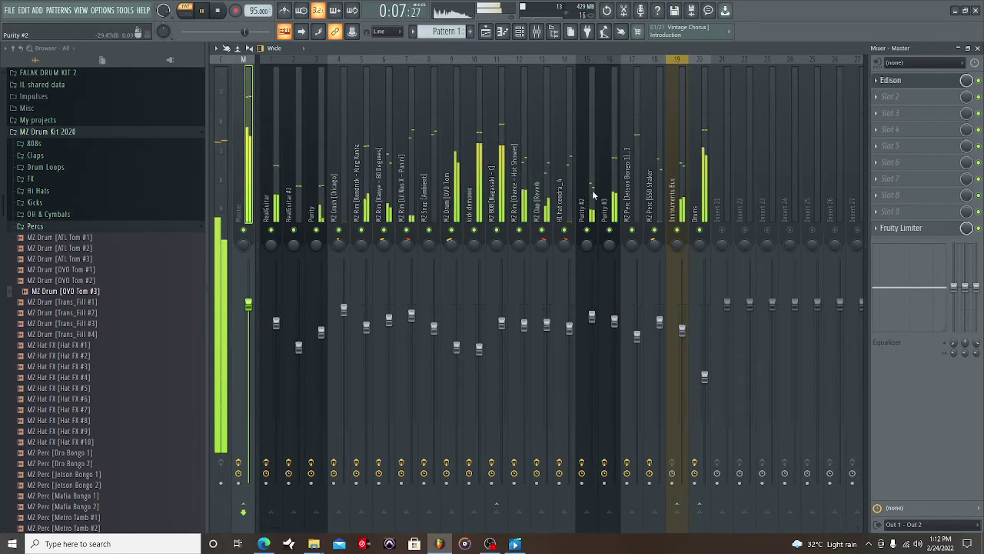
- Hide the browser, split Pattern 1 by channel, and show the playlist
click(554, 32)
click(444, 32)
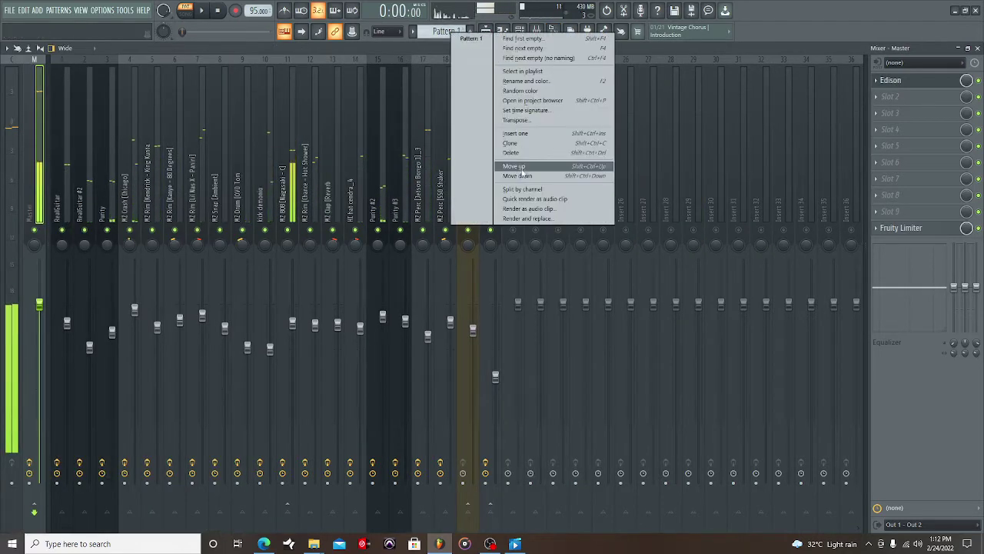
click(523, 190)
click(492, 37)
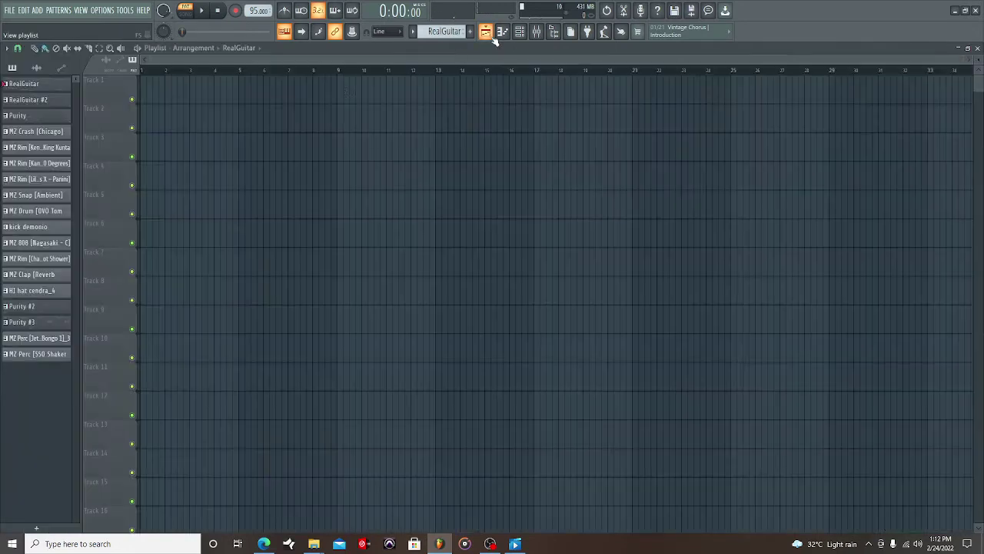
- Place the RealGuitar pattern on Track 1 of the playlist at bars 1 and 5
drag(137, 91, 158, 104)
click(243, 107)
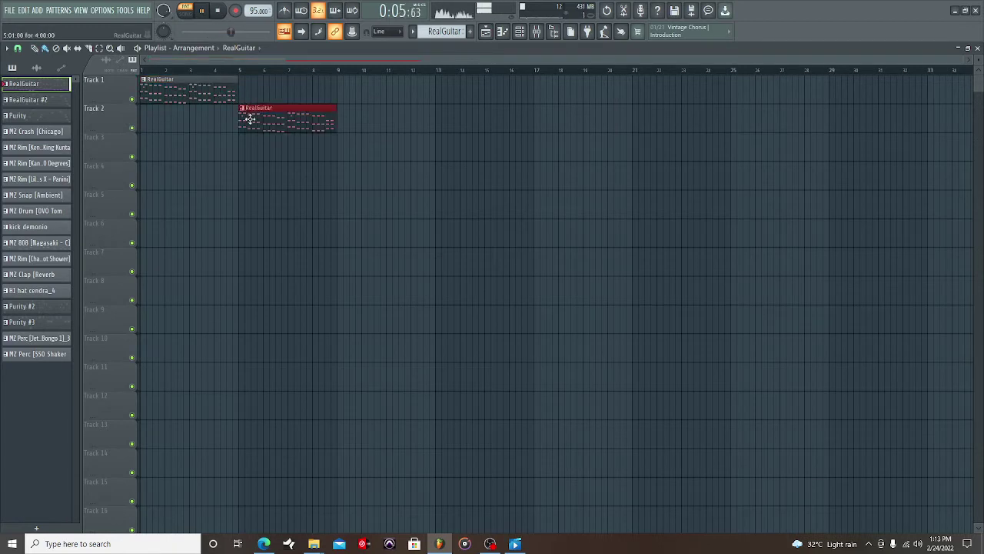
drag(248, 97, 246, 87)
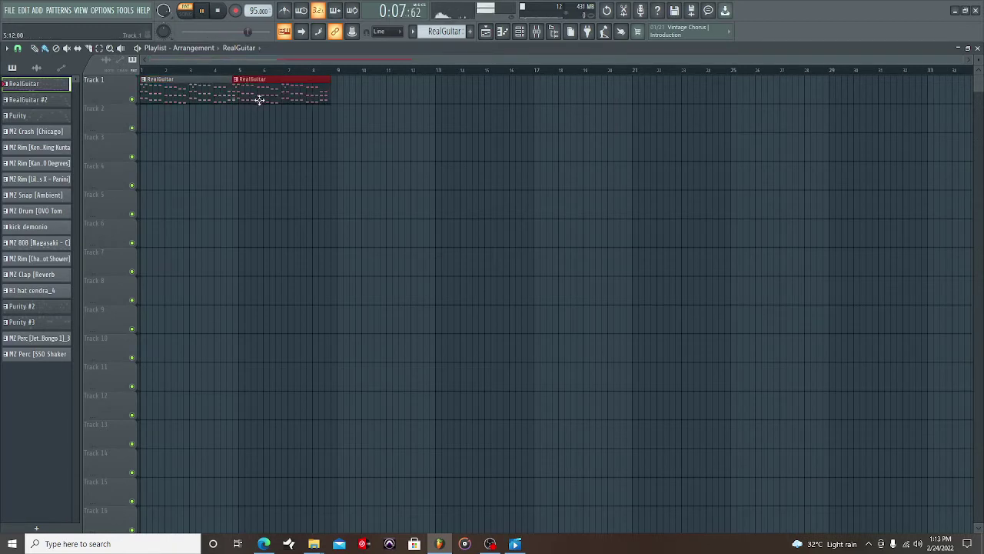
- Place the RealGuitar #2 pattern on Track 2 at bars 1 and 5, and switch playback to song mode
drag(43, 105, 145, 114)
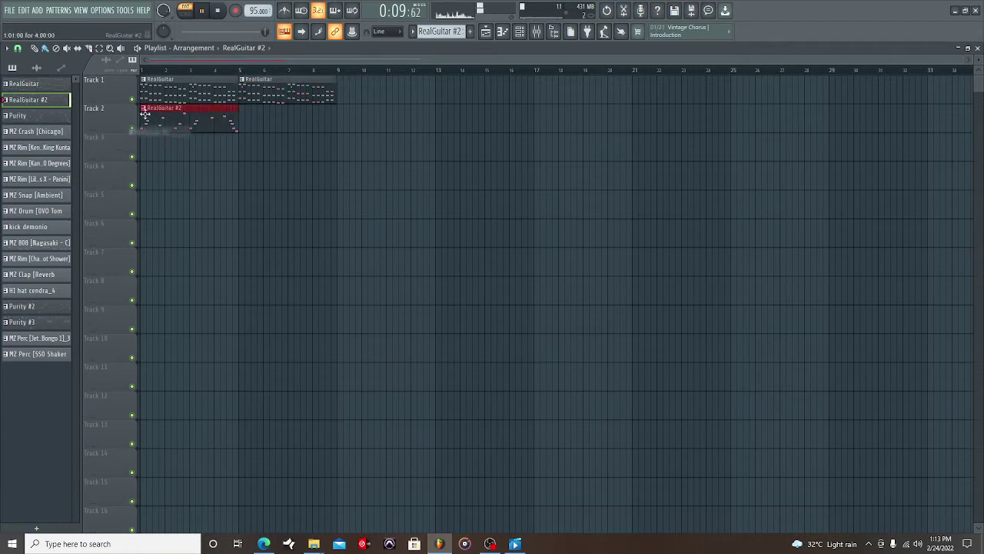
click(185, 11)
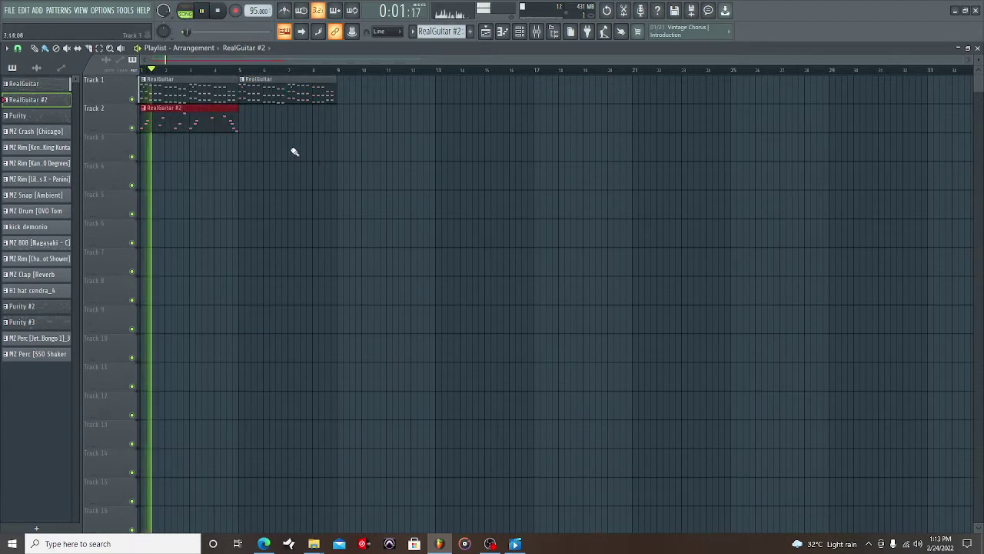
click(243, 129)
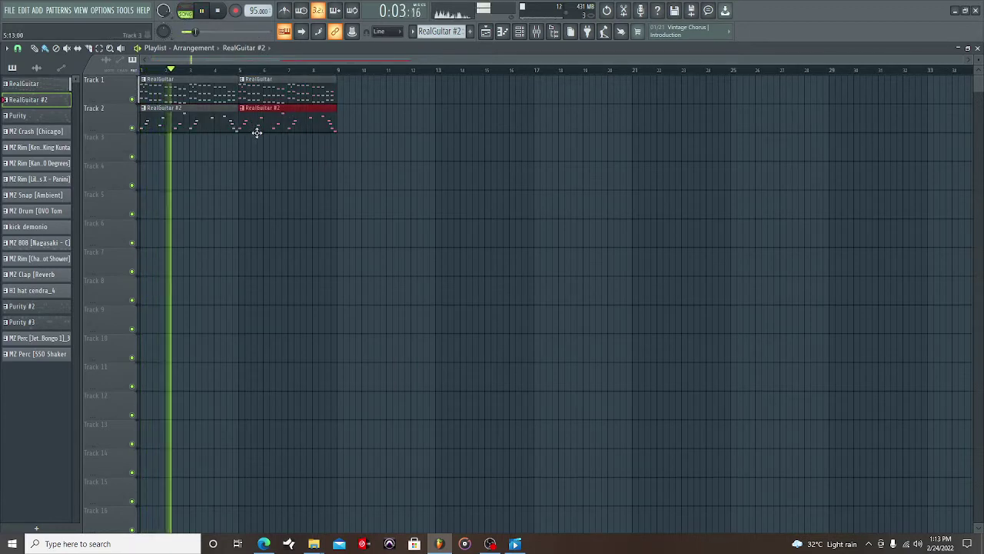
- Place the Purity pattern on Track 3 at bar 5 and the MZ Crash [Chicago] pattern on Track 5 at bars 5 and 9
drag(23, 115, 240, 150)
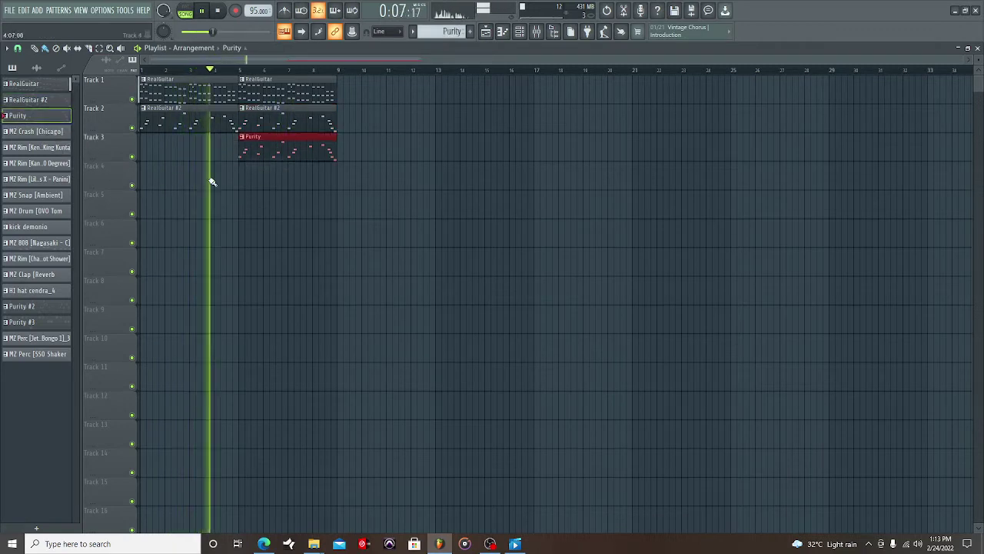
drag(48, 134, 235, 207)
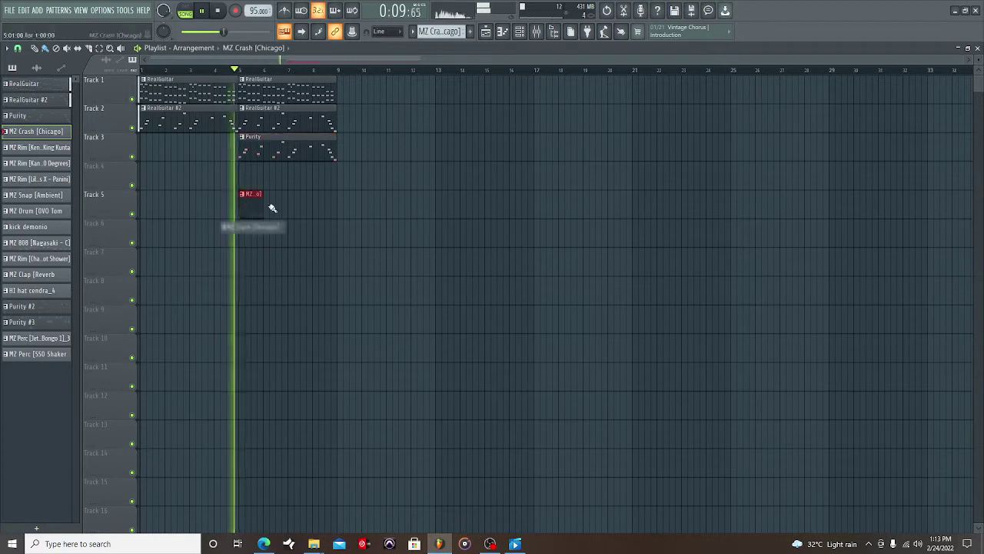
click(339, 208)
- Select the RealGuitar, RealGuitar #2 and Purity clips at bar 5 and duplicate them twice, filling bars 9 to 16
click(98, 48)
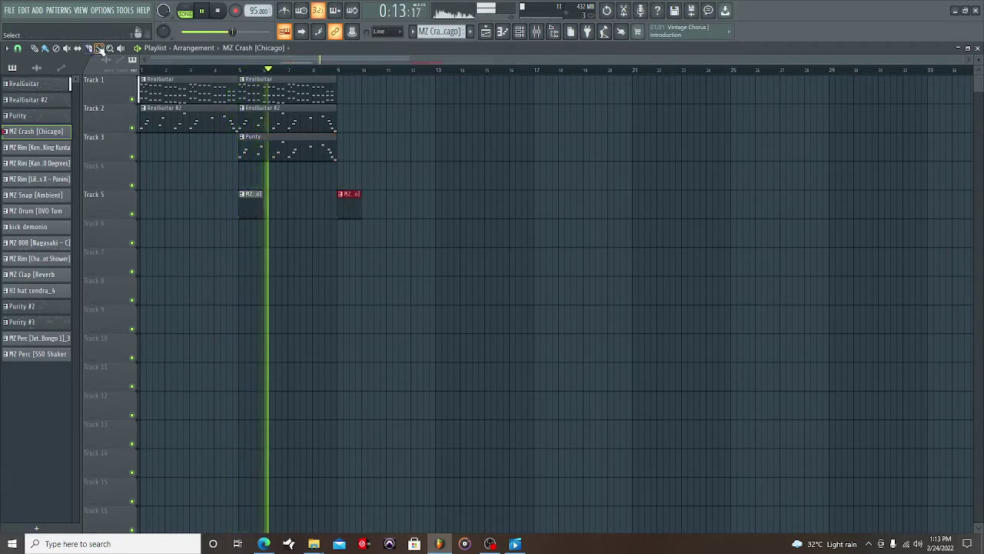
drag(336, 105, 240, 158)
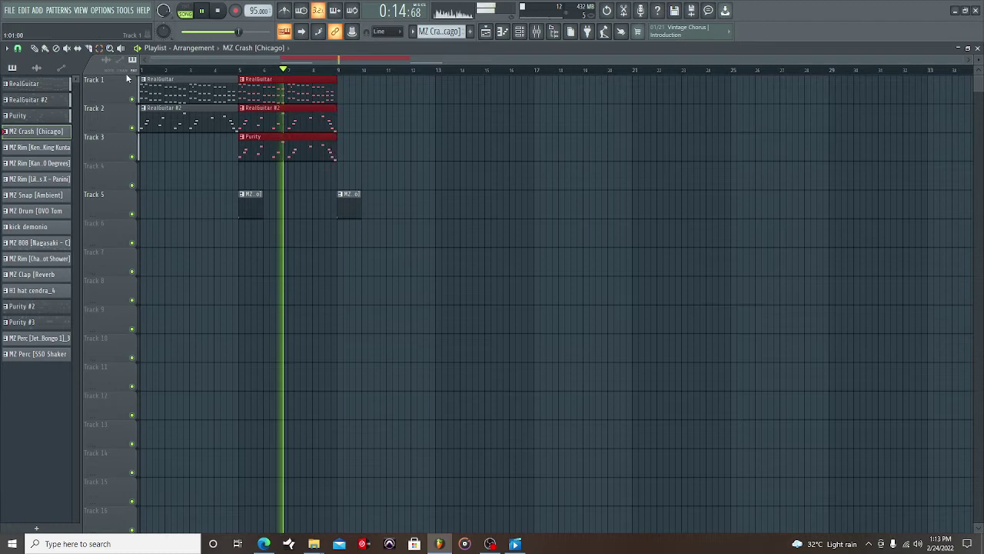
click(6, 48)
mouse_move(23, 66)
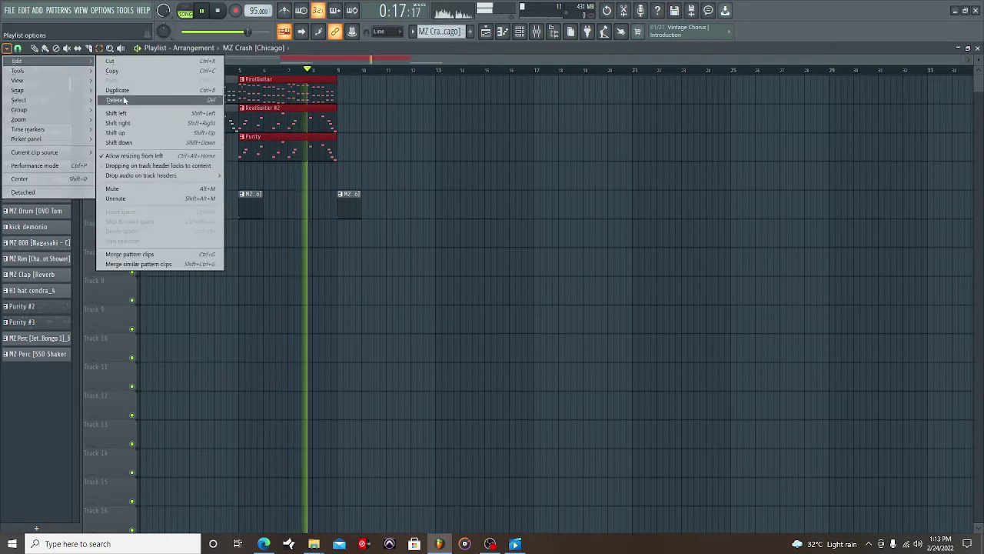
click(123, 99)
click(6, 47)
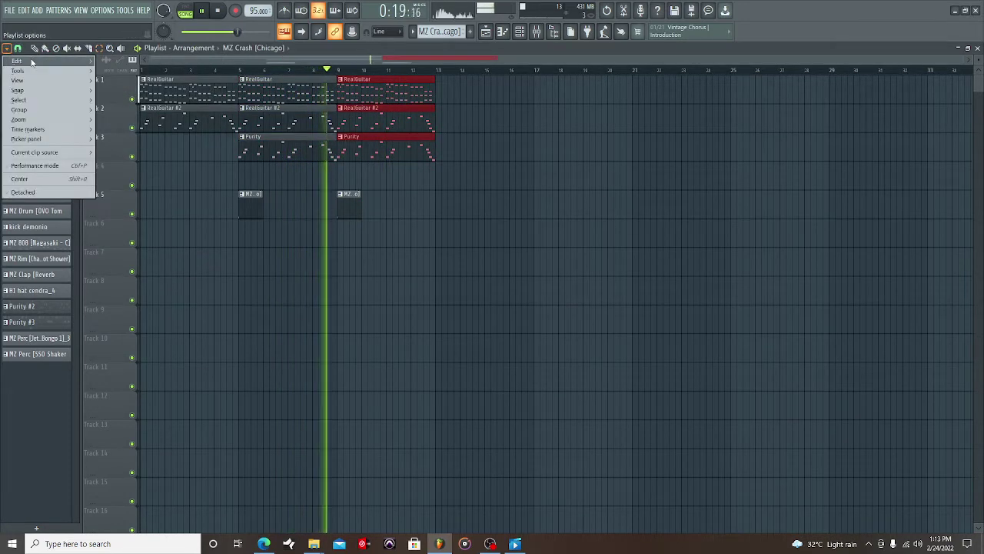
mouse_move(23, 62)
click(143, 92)
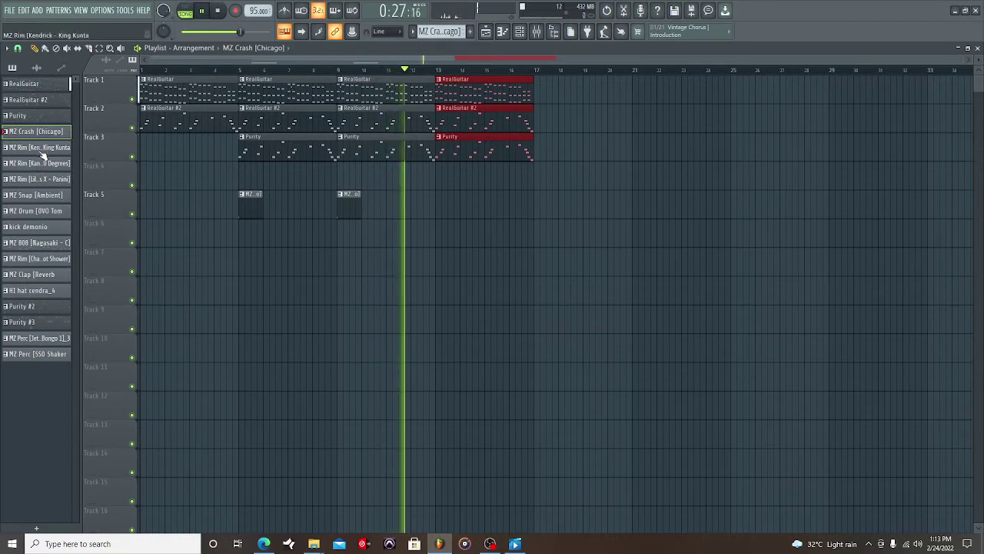
- Place the MZ Rim [Kendrick - King Kunta pattern on Track 6 and MZ Rim [Kanye - 80 Degrees] on Track 7, each at bars 5, 9 and 13
drag(39, 148, 239, 234)
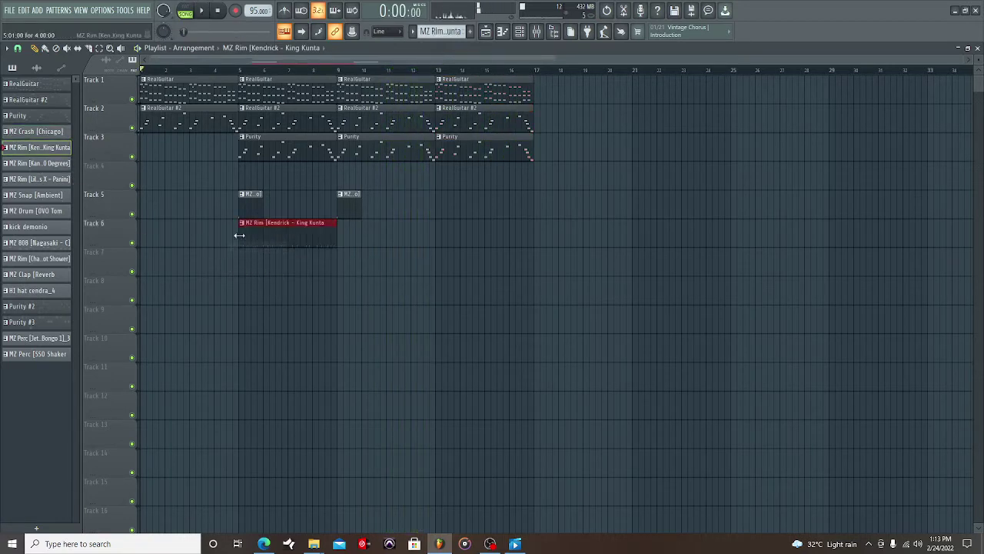
click(340, 239)
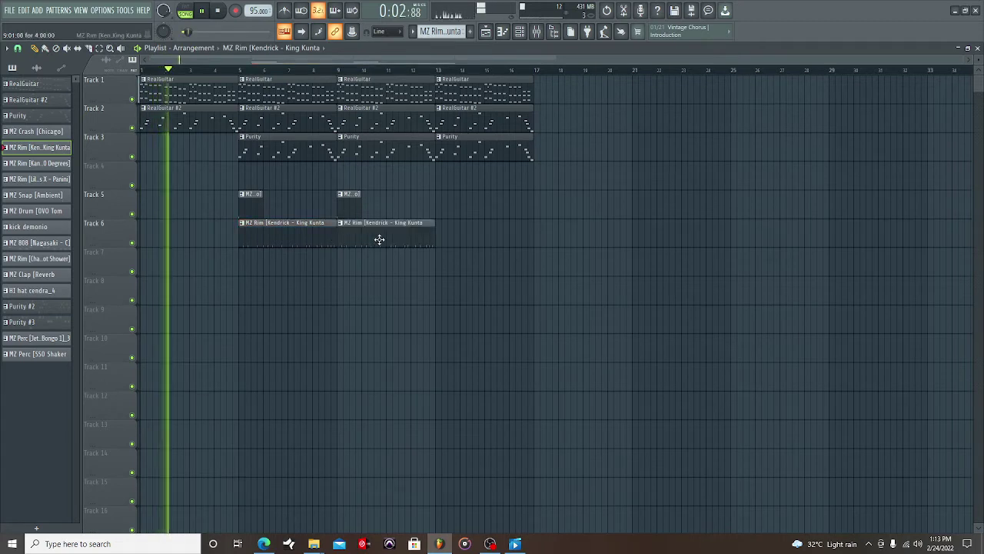
click(442, 244)
drag(40, 171, 243, 266)
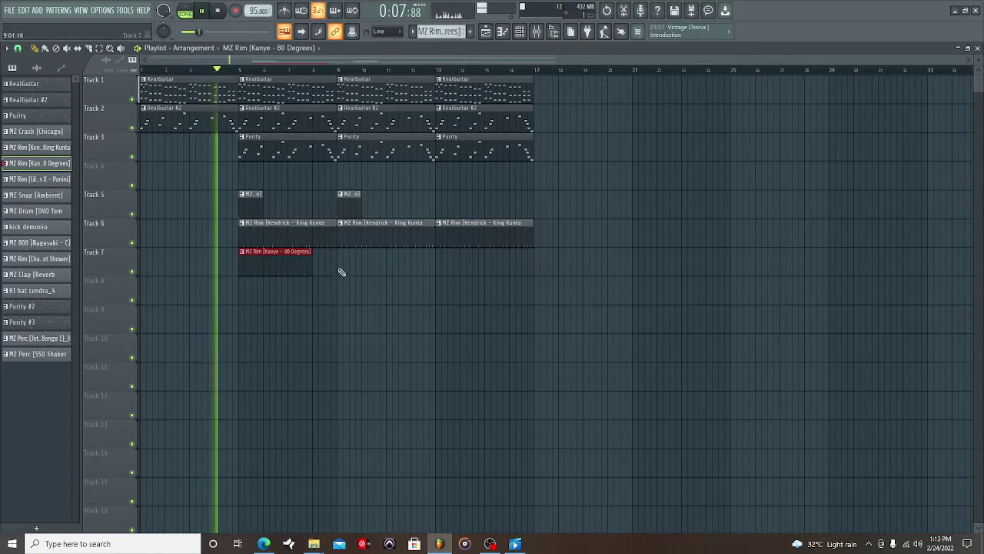
click(337, 269)
click(452, 271)
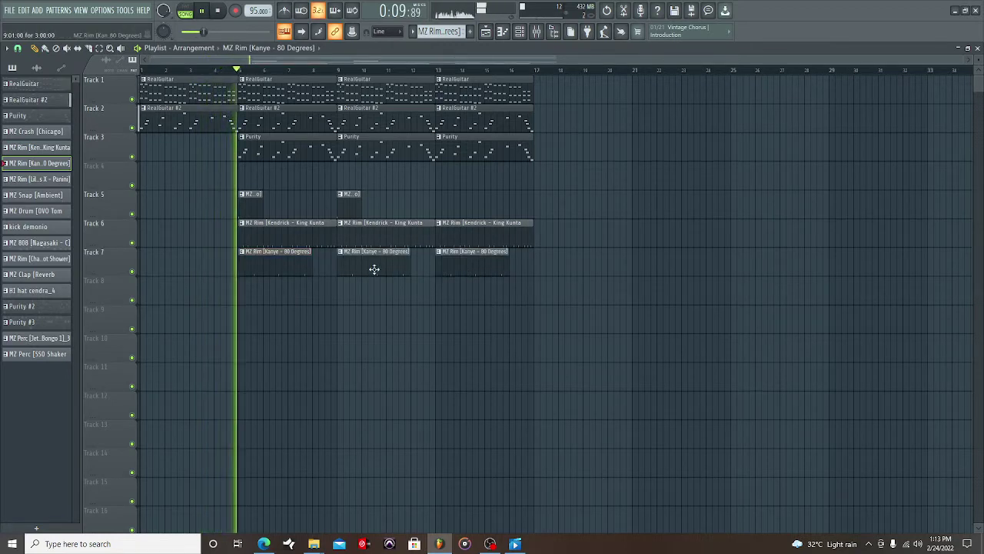
- Place the MZ Rim [Lil Nas X - Panini] pattern on Track 8 and MZ Snap [Ambient] on Track 9, each at bars 9 and 13
drag(36, 185, 380, 304)
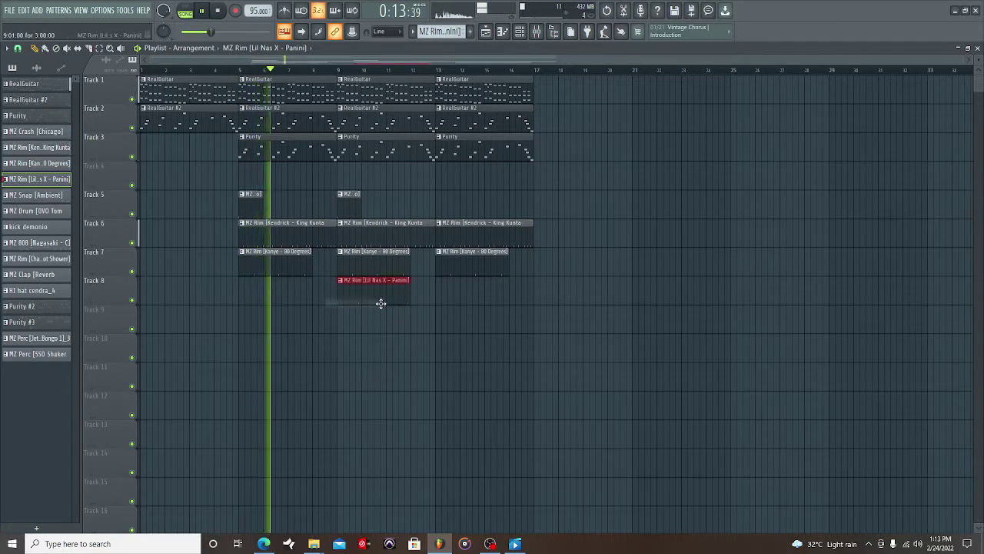
click(436, 292)
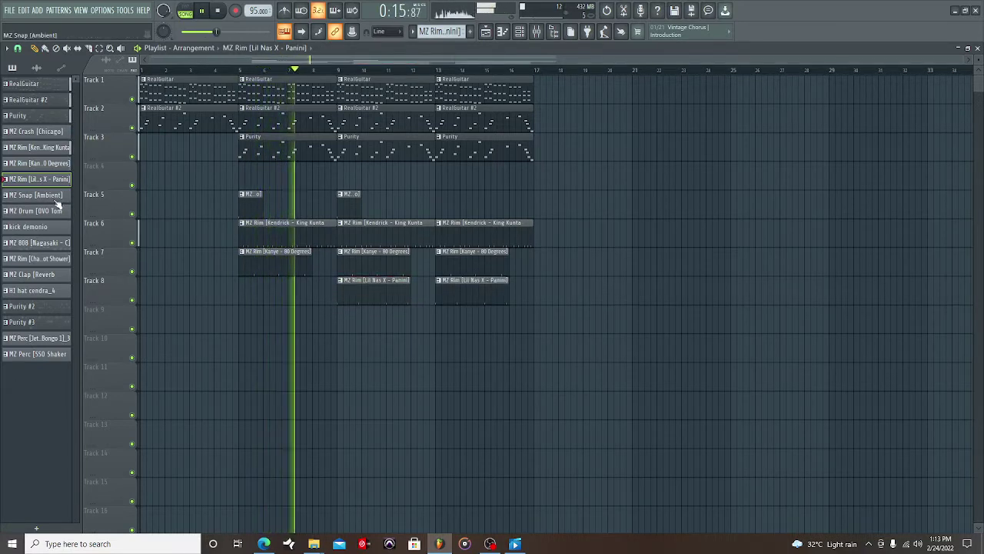
drag(36, 195, 341, 323)
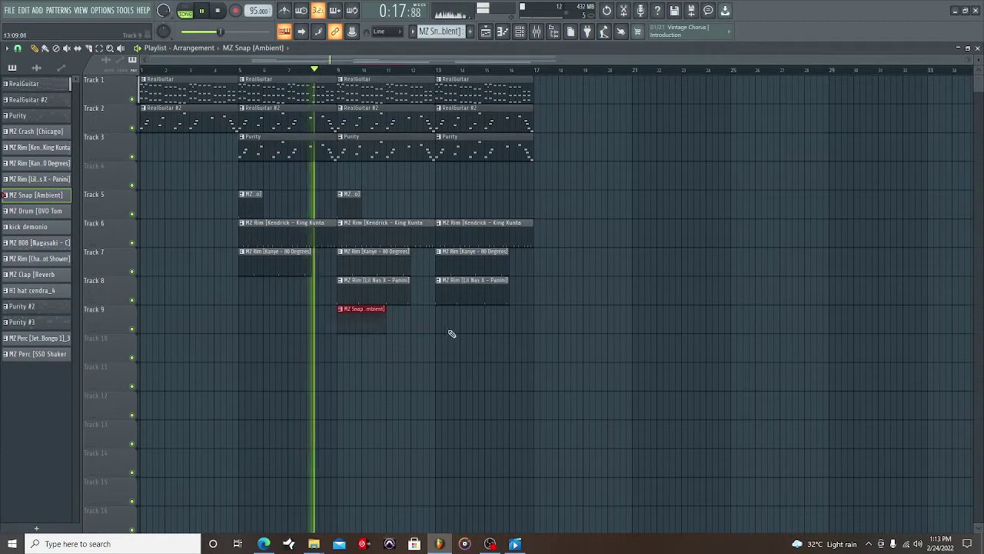
click(437, 323)
- Place the MZ Drum [OVO Tom pattern on Track 10 and kick demonio on Track 11, each at bars 9 and 13
drag(46, 217, 339, 347)
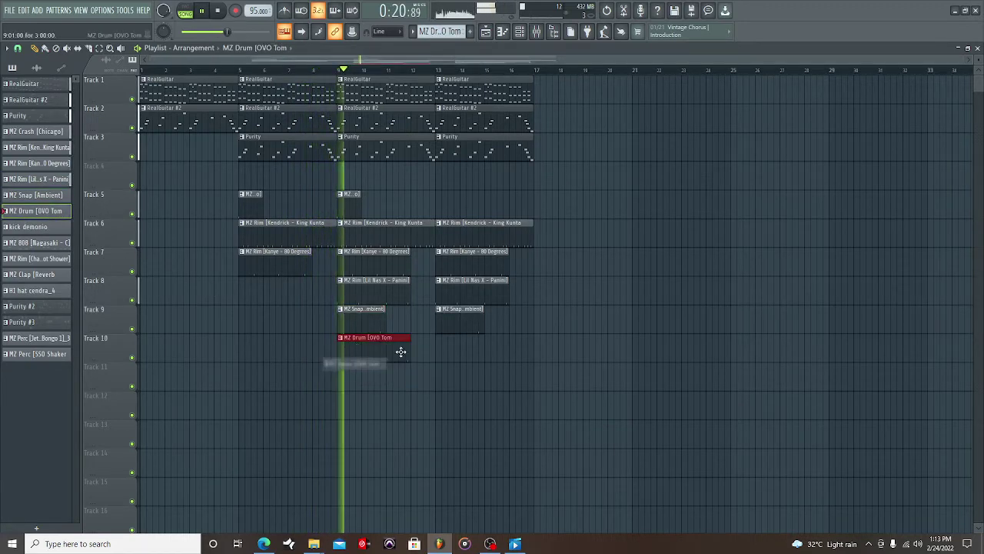
click(441, 357)
drag(36, 226, 347, 374)
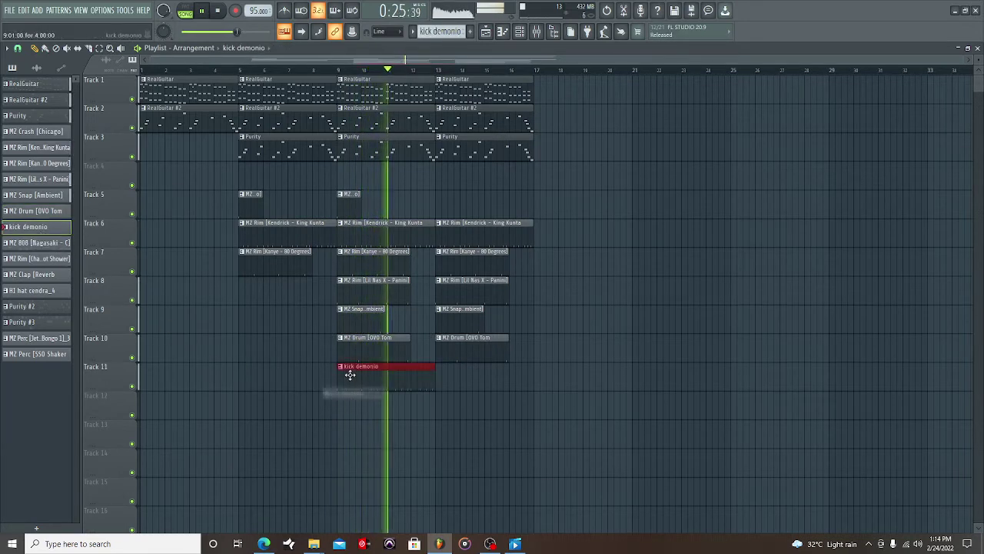
click(437, 376)
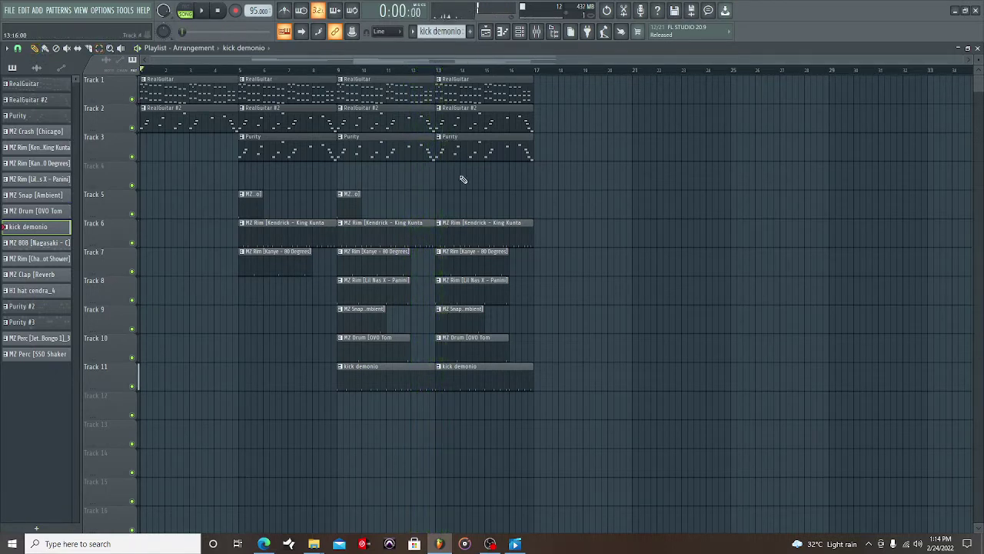
- Place the MZ 808 [Nagasaki - C] pattern on Track 12 at bars 9 and 13, trying and removing a copy at bar 5
drag(46, 242, 336, 414)
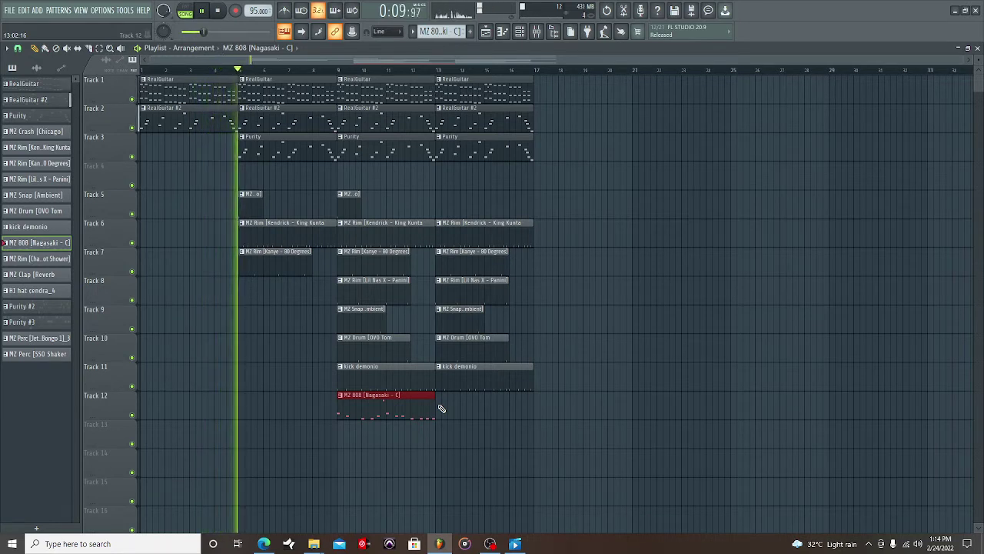
click(441, 408)
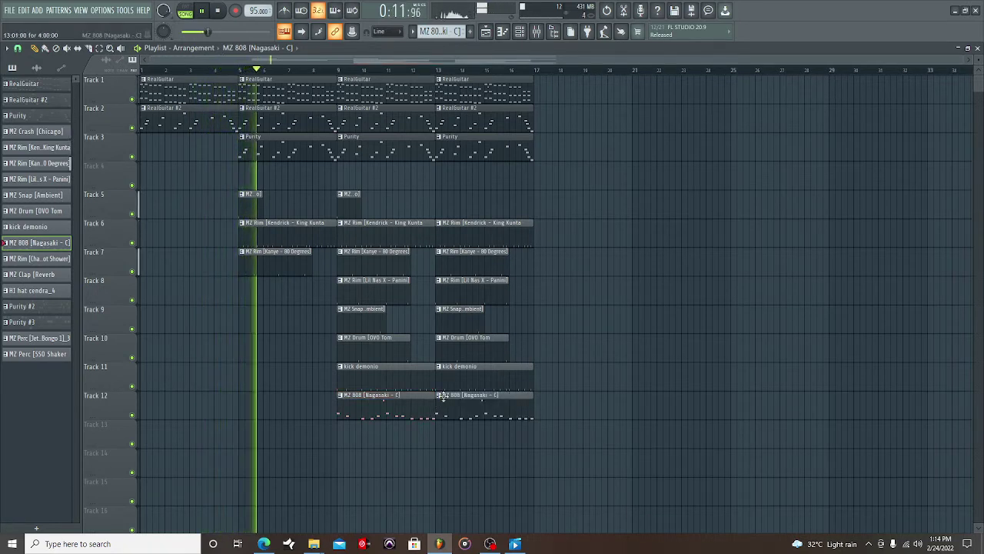
click(241, 403)
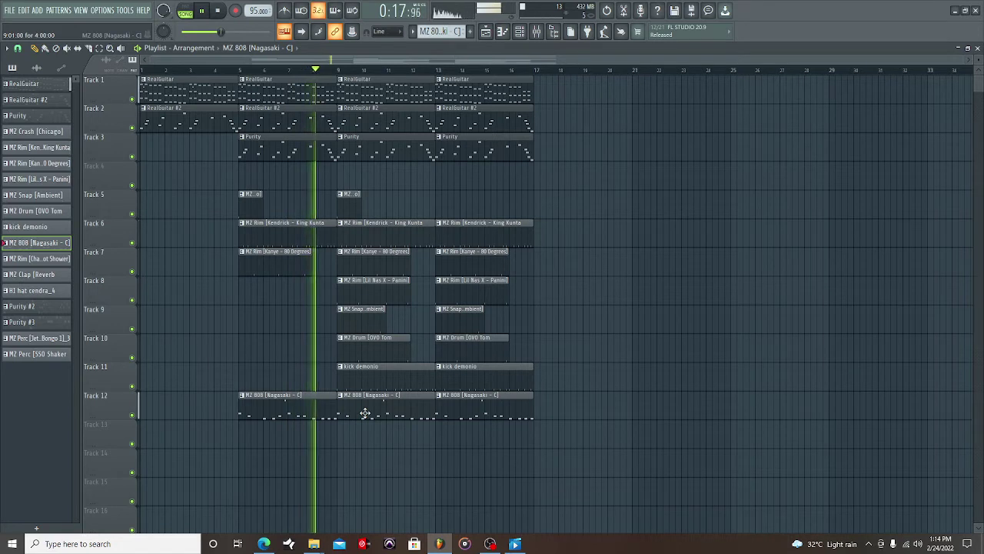
right_click(303, 416)
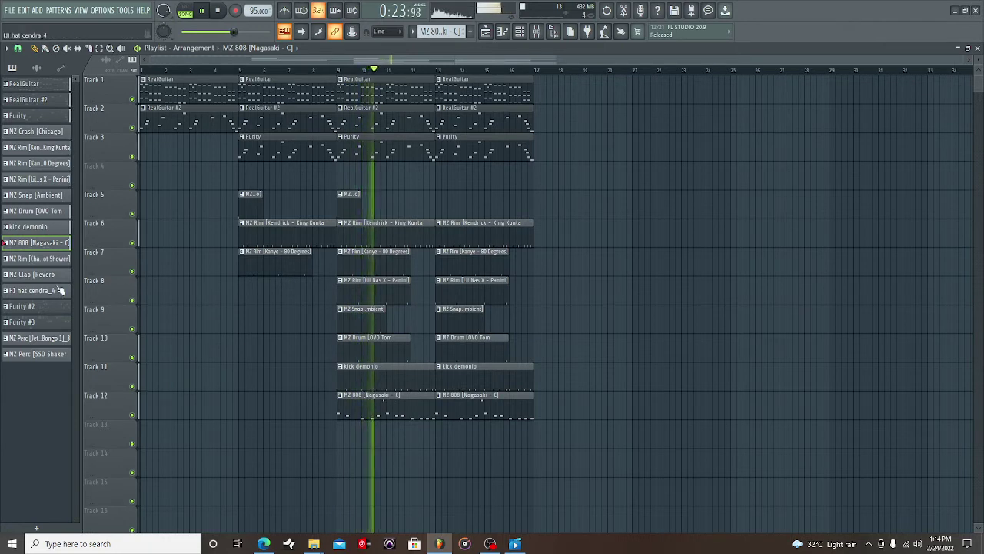
- Place the MZ Rim [Chance - Hot Shower] pattern on Track 13 at bars 5, 9 and 13
drag(34, 265, 338, 438)
click(440, 443)
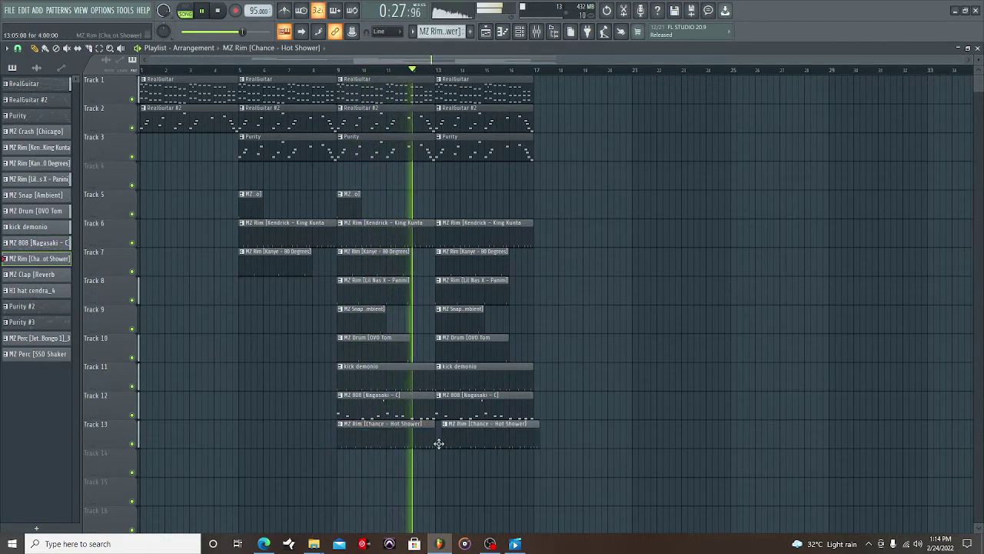
click(240, 434)
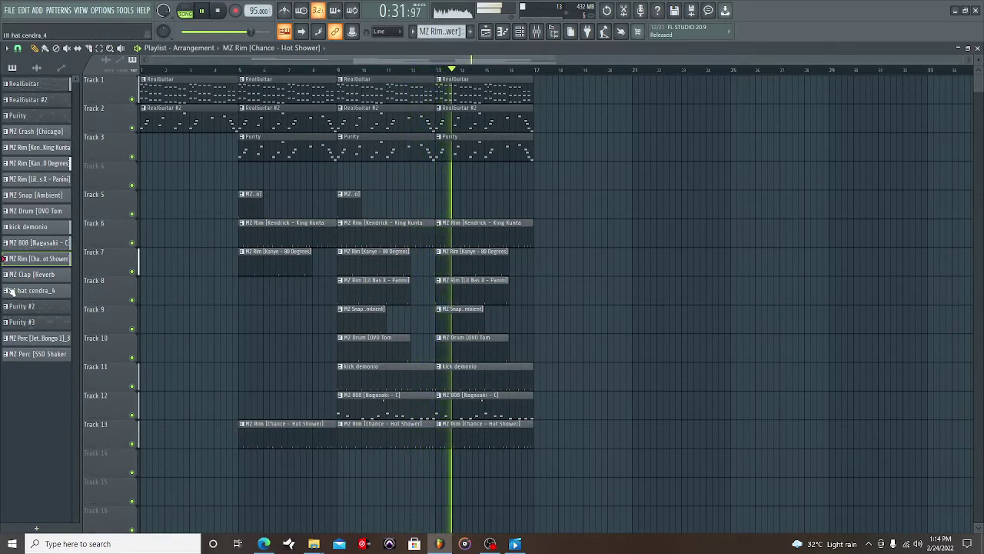
- Place the HI hat cendra_4 pattern on Track 14 at bars 5, 9 and 13 and play the arrangement
drag(29, 292, 305, 469)
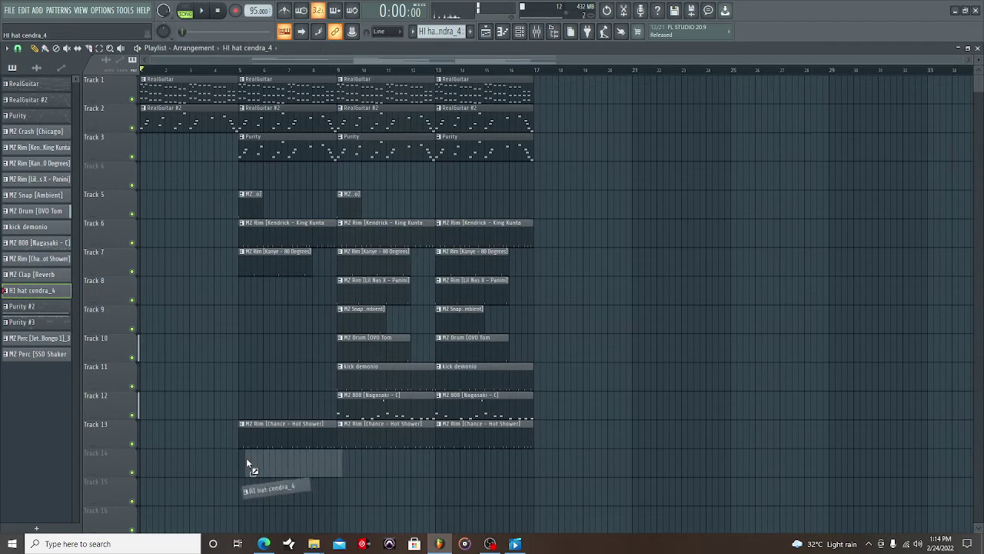
drag(247, 461, 239, 458)
key(space)
click(339, 464)
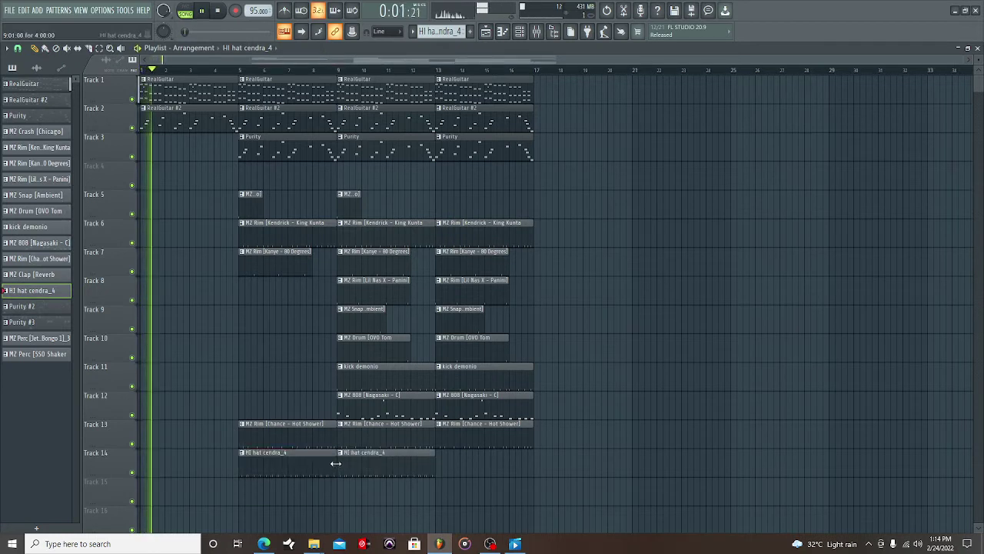
click(438, 466)
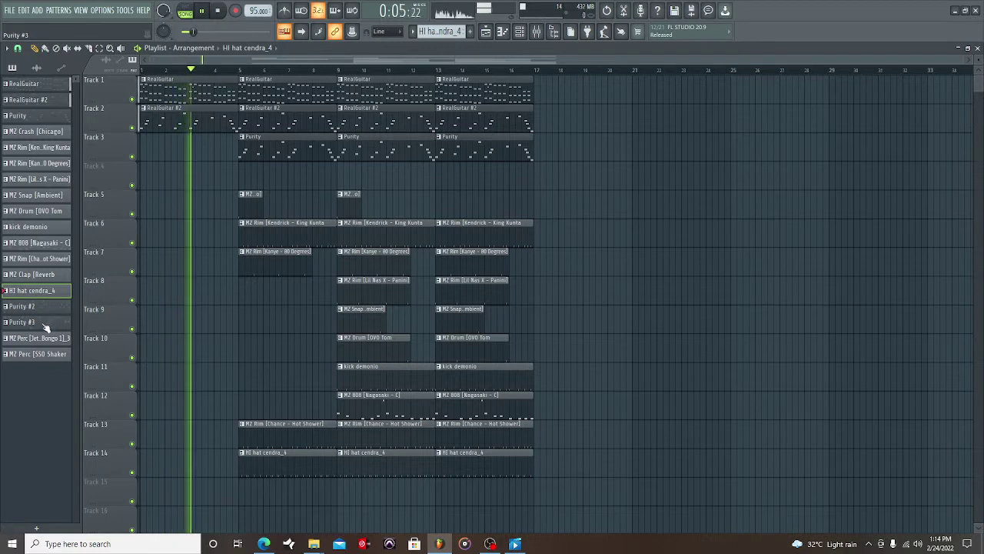
- Place the Purity #3 pattern on Track 15 at bars 5, 9 and 13
drag(44, 326, 240, 429)
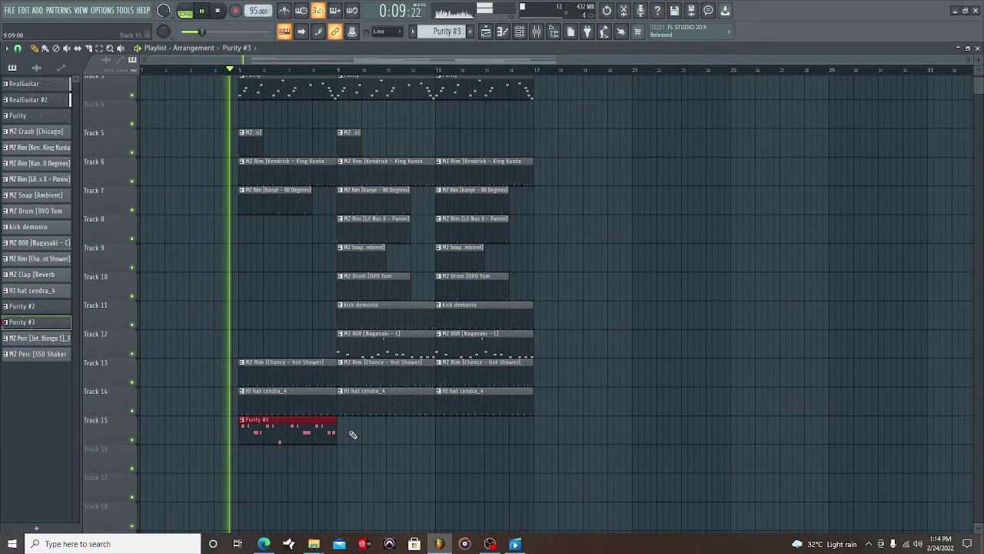
click(344, 432)
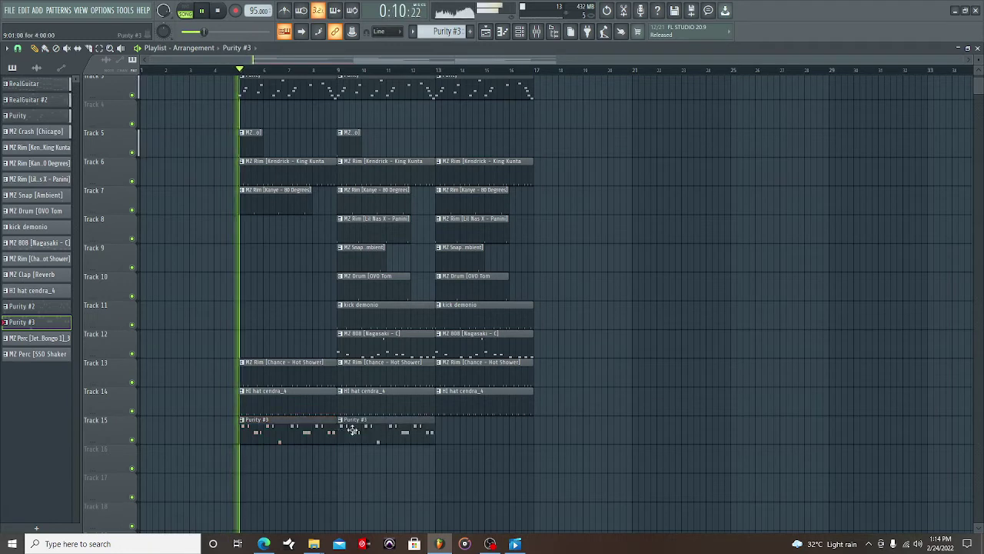
click(444, 429)
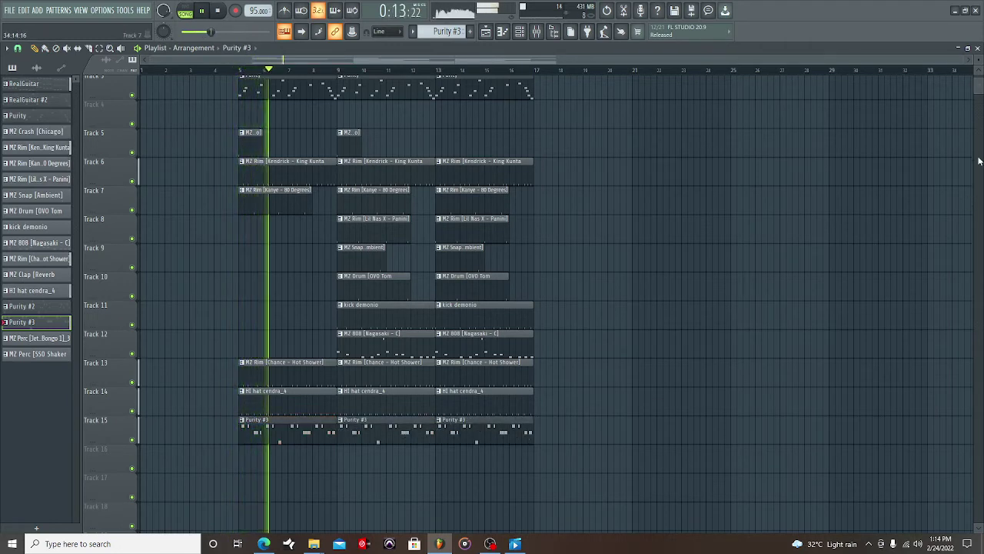
scroll(981, 85, up, 2)
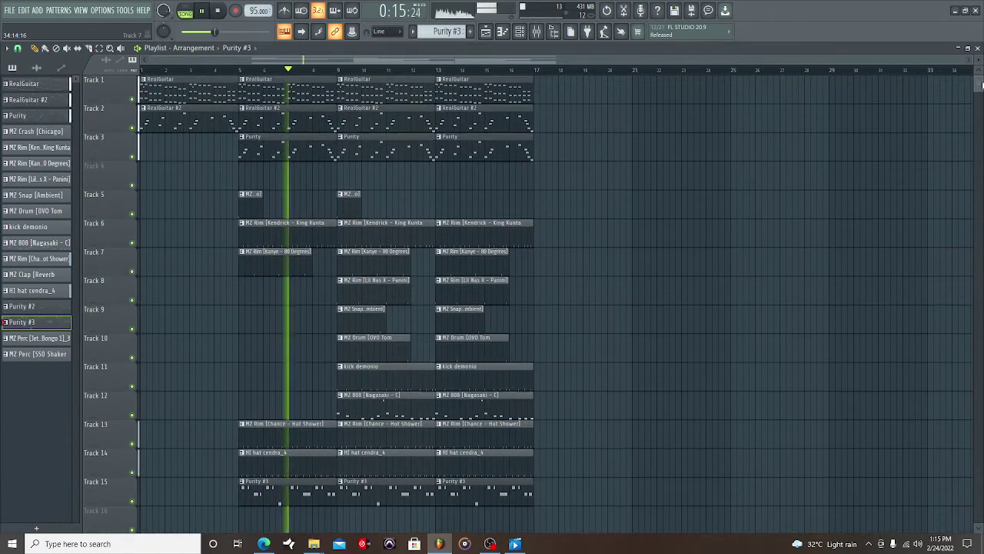
- Place the MZ Perc [Jetson Bongo 1]_3 pattern on Track 16 at bar 13 and MZ Perc [SSO Shaker on Track 17 at bar 17
scroll(981, 85, down, 4)
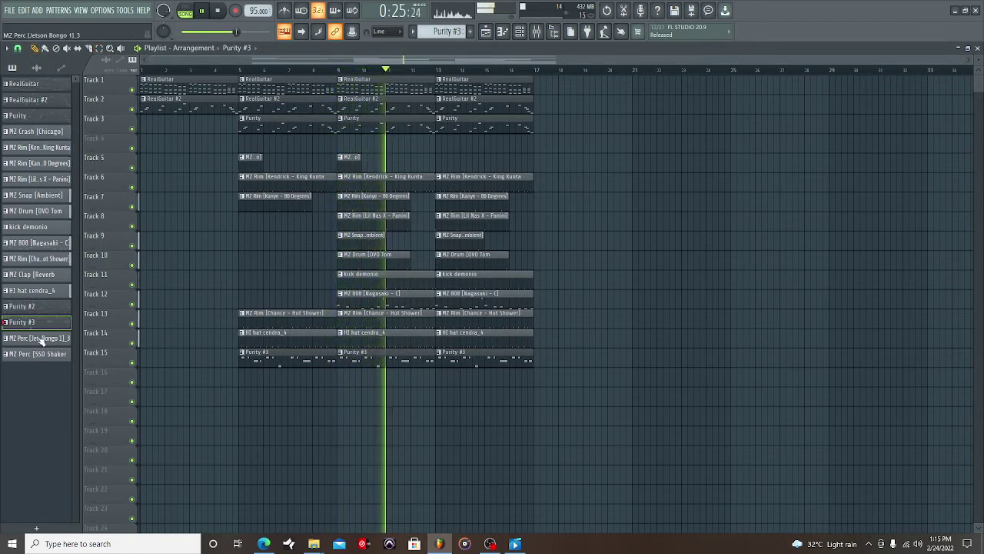
drag(41, 339, 436, 374)
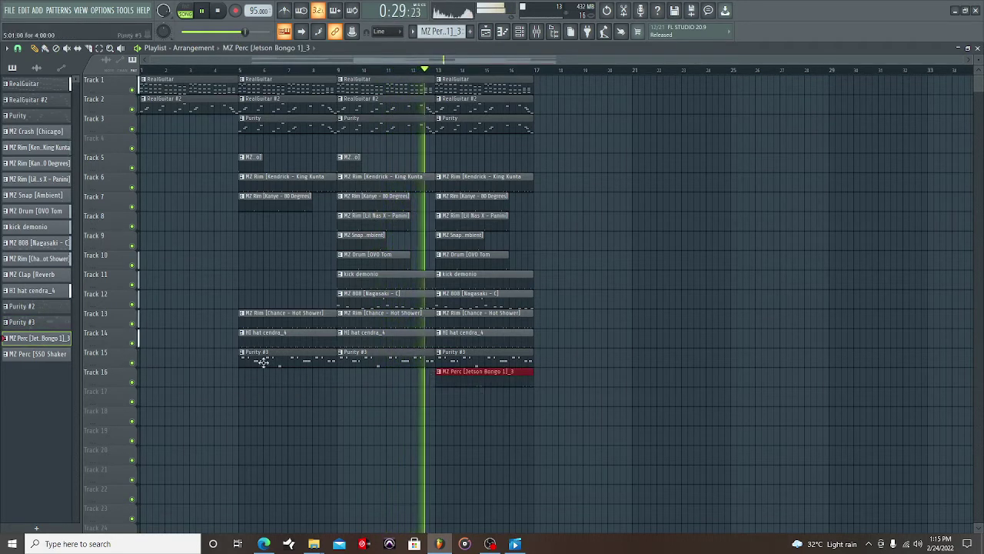
drag(53, 355, 536, 395)
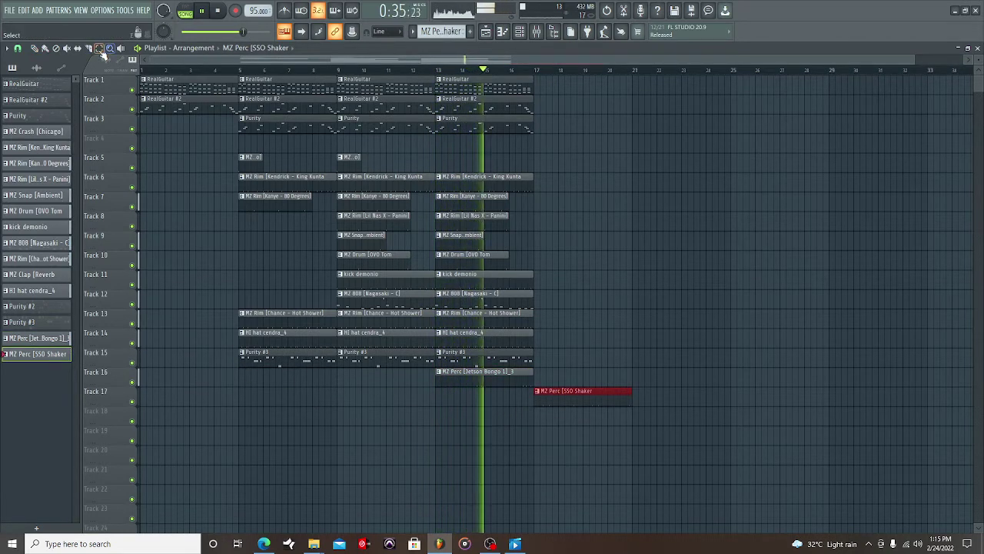
- Select the clips at bar 13 on Tracks 1 to 15 and duplicate them to bar 17
drag(540, 83, 436, 371)
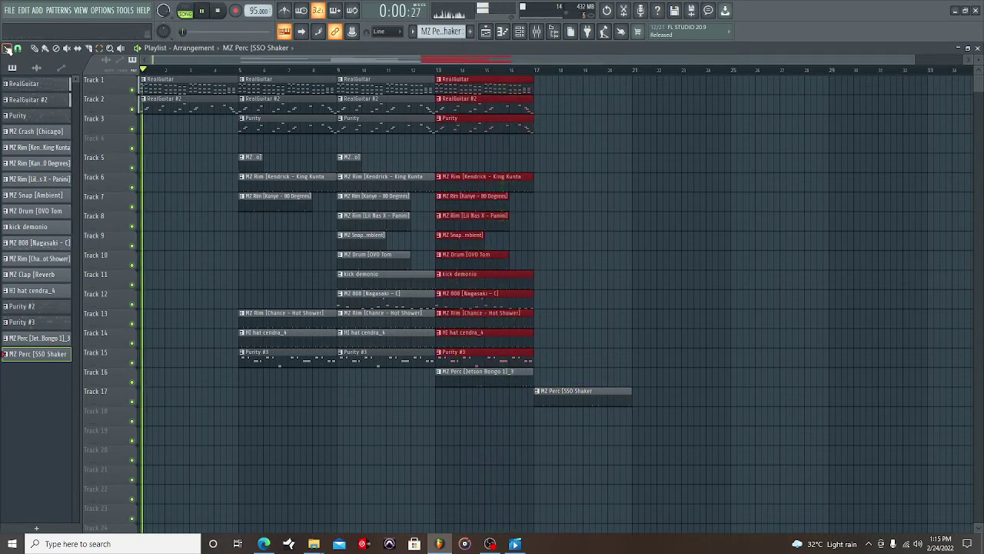
click(7, 48)
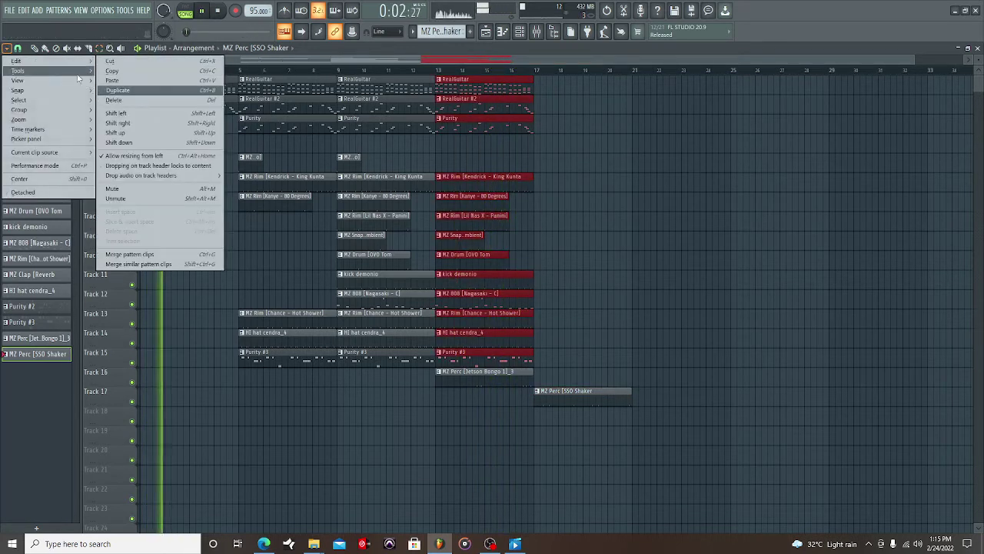
click(146, 90)
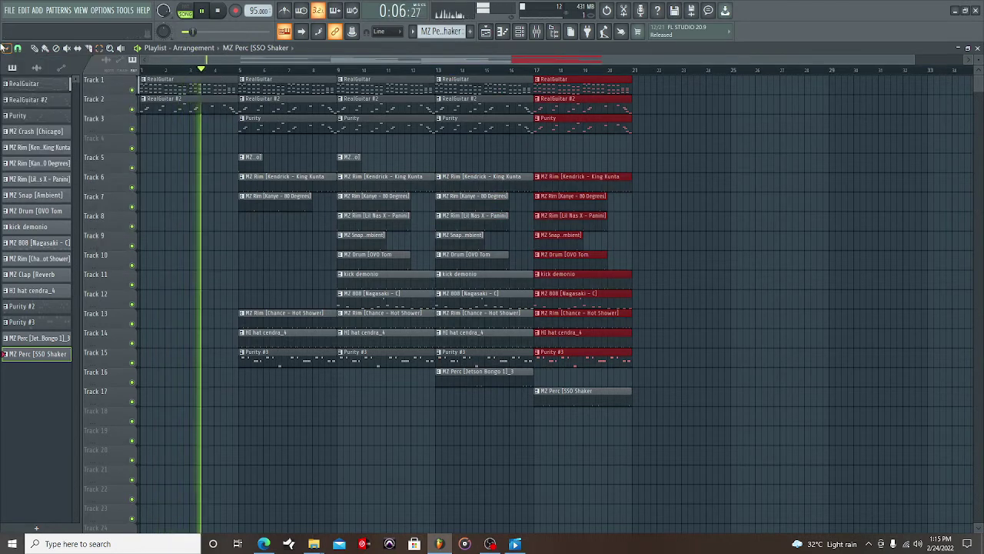
- Duplicate the selected section again to bar 21 and delete its RealGuitar #2 and Purity clips on Tracks 2 and 3
click(5, 47)
mouse_move(17, 60)
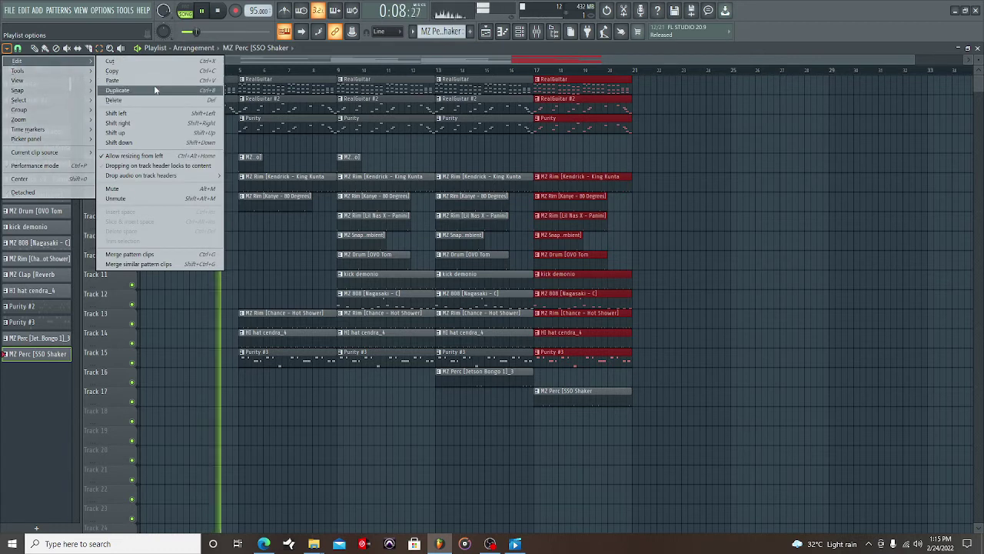
click(154, 90)
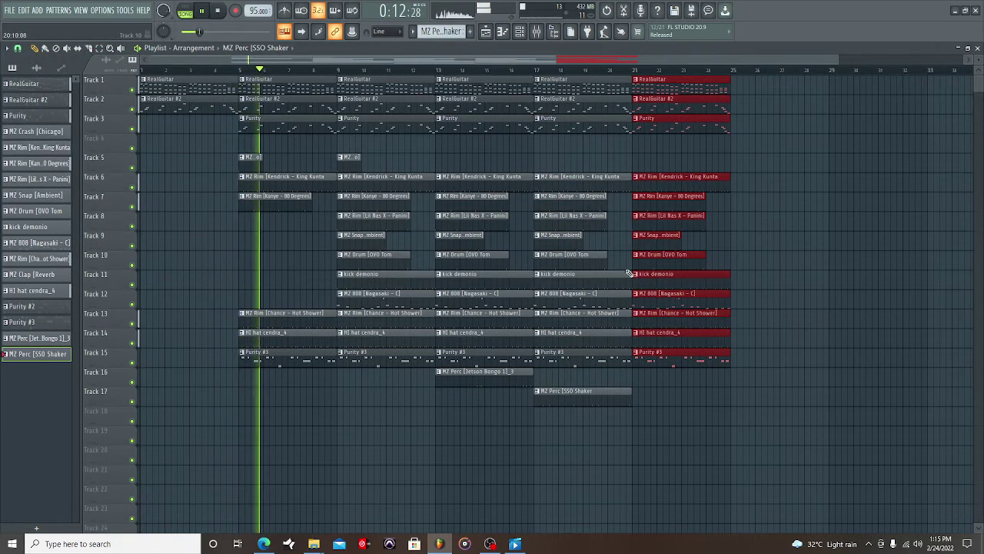
right_click(681, 124)
right_click(679, 107)
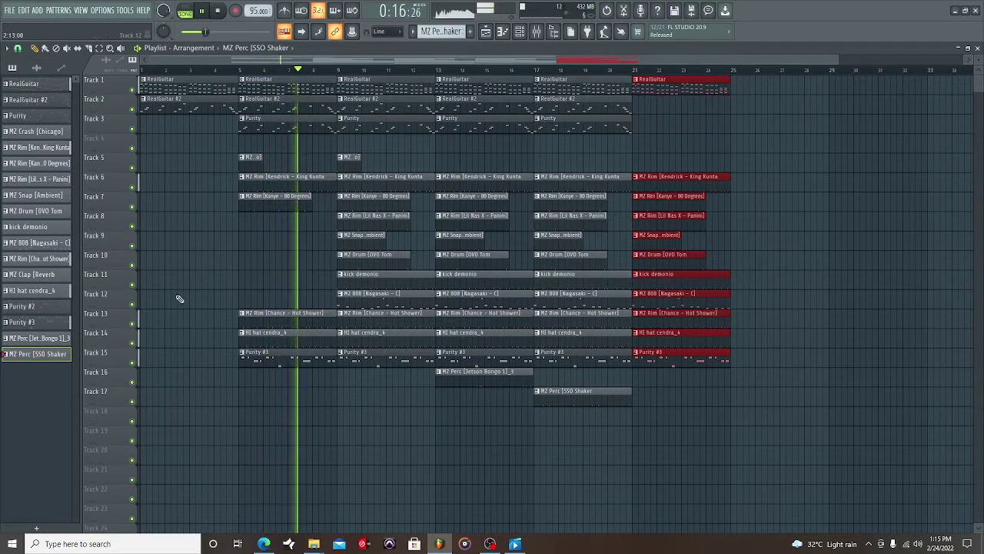
- Place the Purity #2 pattern on Track 18 at bars 9 and 13
drag(23, 306, 339, 399)
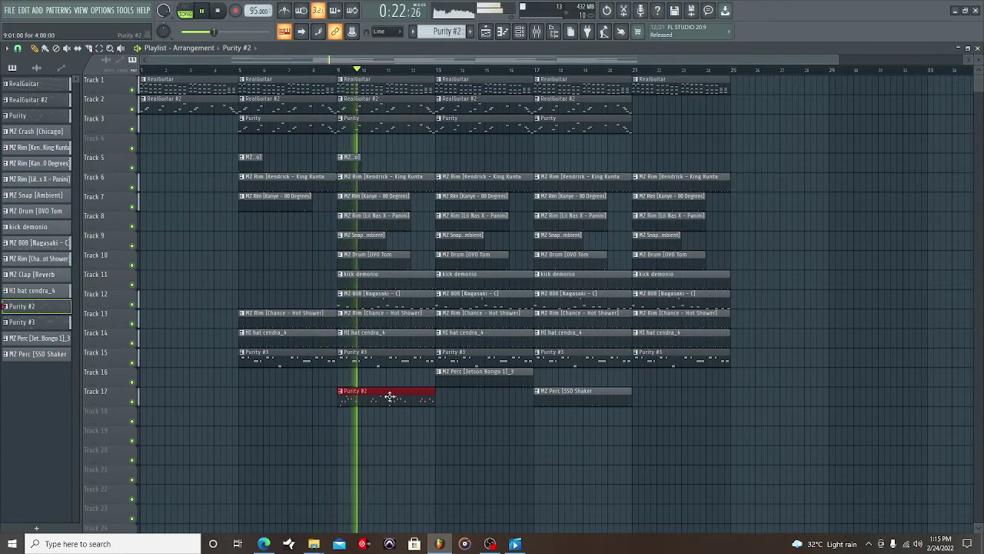
drag(389, 398, 427, 420)
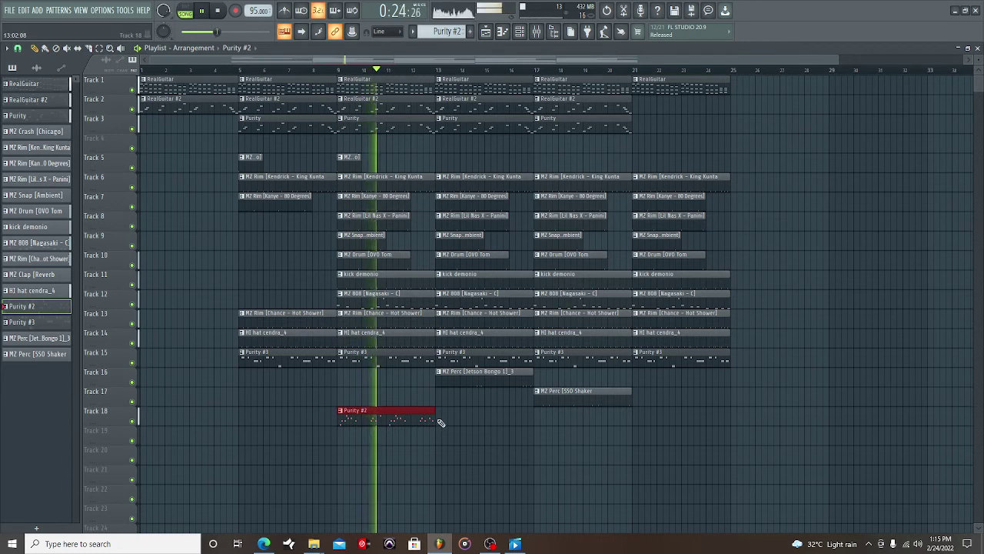
click(452, 416)
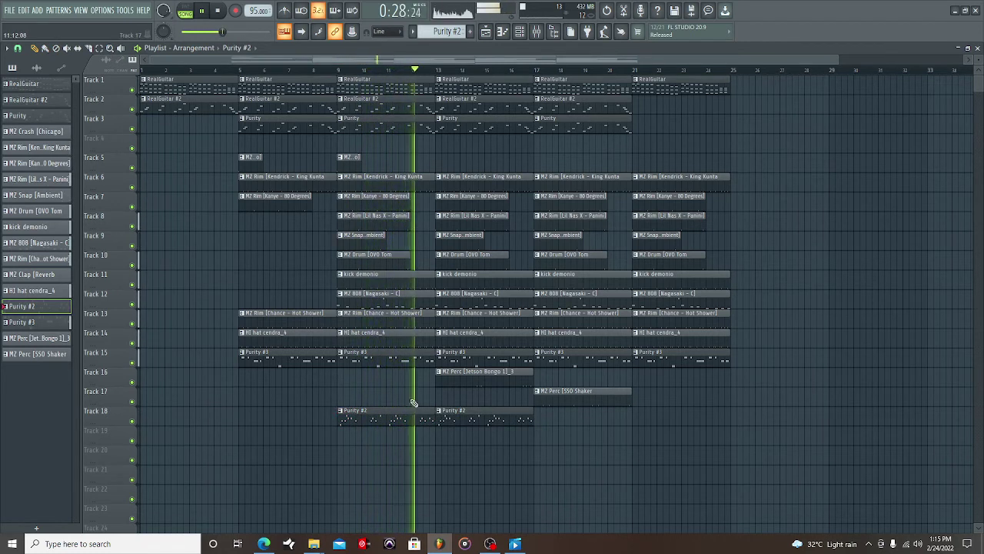
- Add another MZ Perc [SSO Shaker clip on Track 17 at bar 21 and an MZ Crash [Chicago] clip on Track 5 at bar 17
click(619, 400)
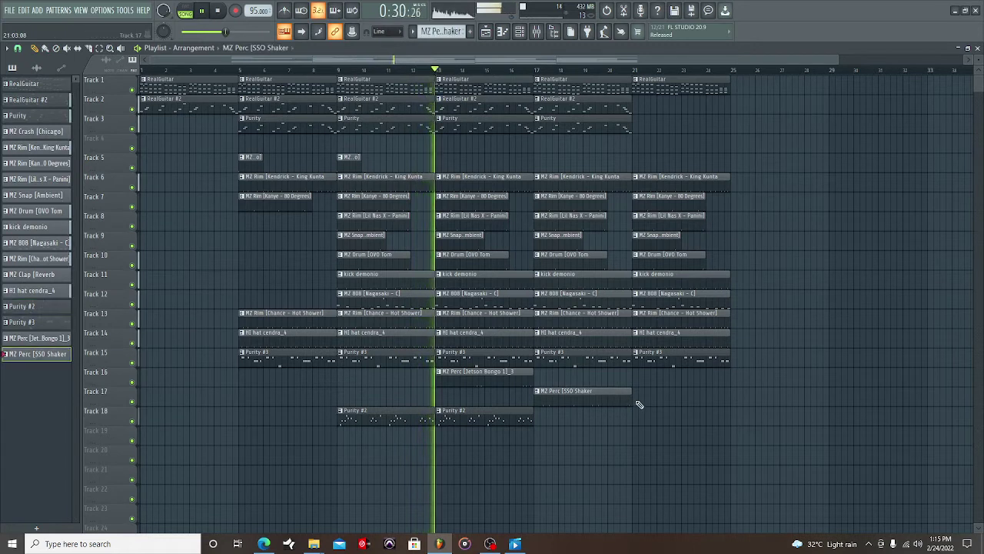
click(640, 398)
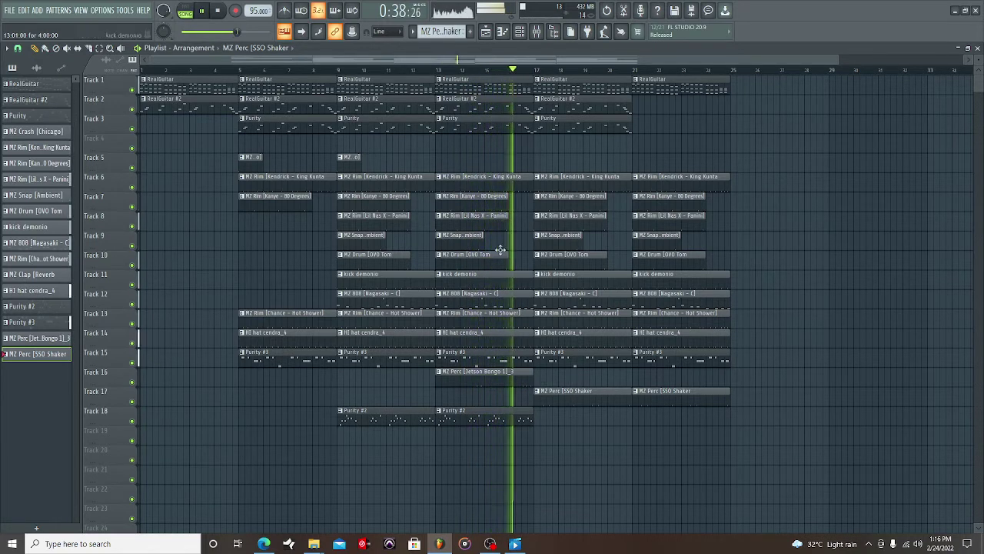
click(345, 165)
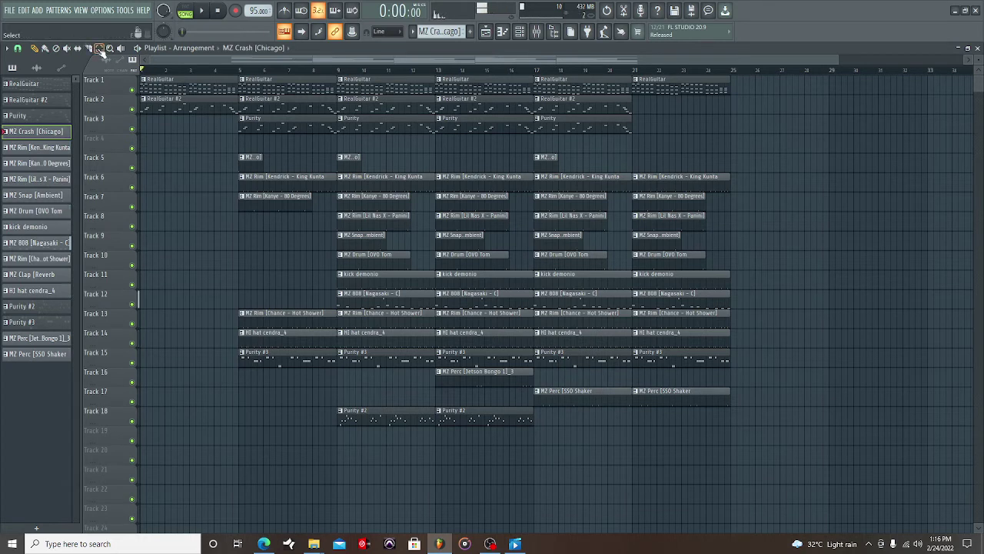
- Merge the two HI hat cendra_4 clips at bars 17 and 21 on Track 14 into one pattern clip
drag(696, 341, 592, 329)
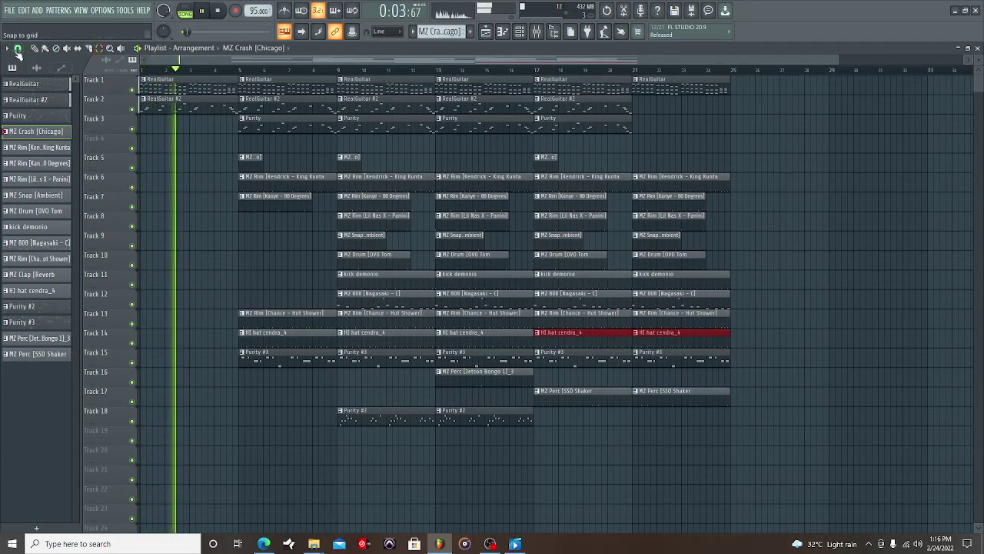
click(8, 49)
mouse_move(15, 60)
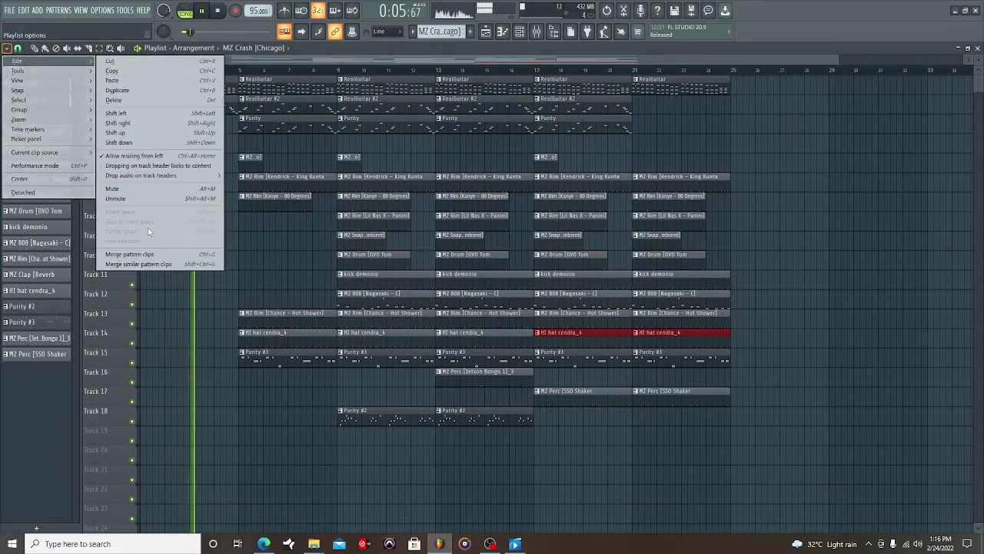
click(146, 256)
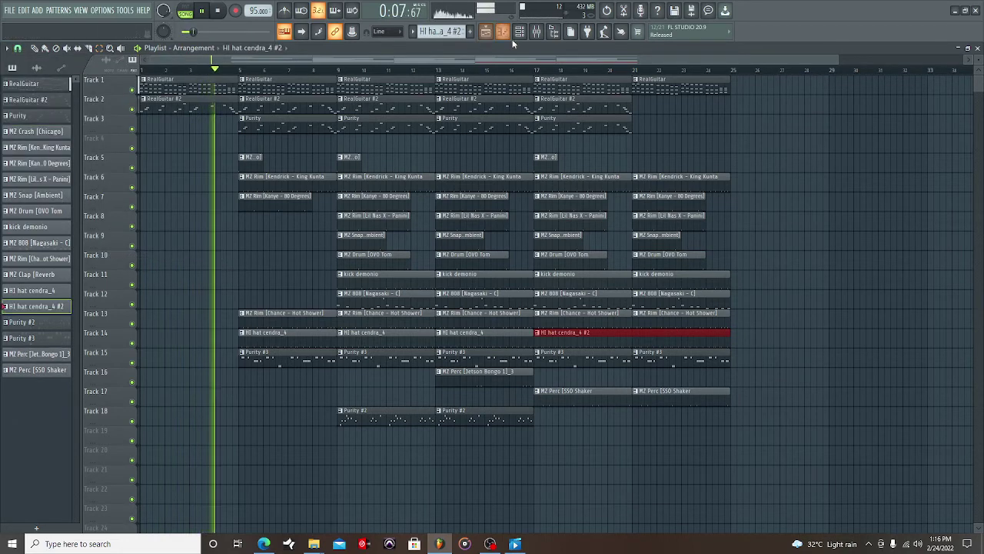
- Open the merged hi-hat pattern in the piano roll, try deleting a C5 note in bar 1, undo it and return to the playlist
key(F6)
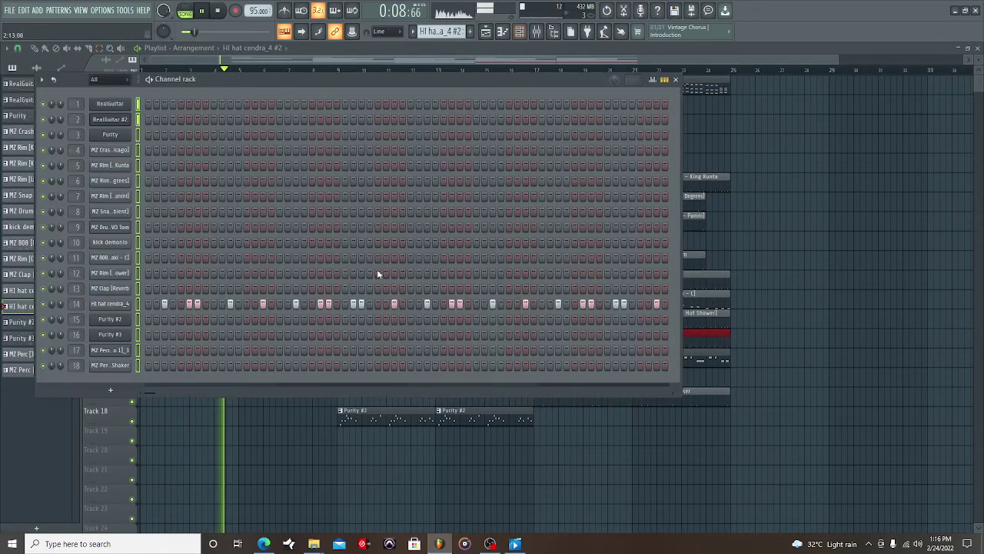
right_click(130, 303)
click(153, 304)
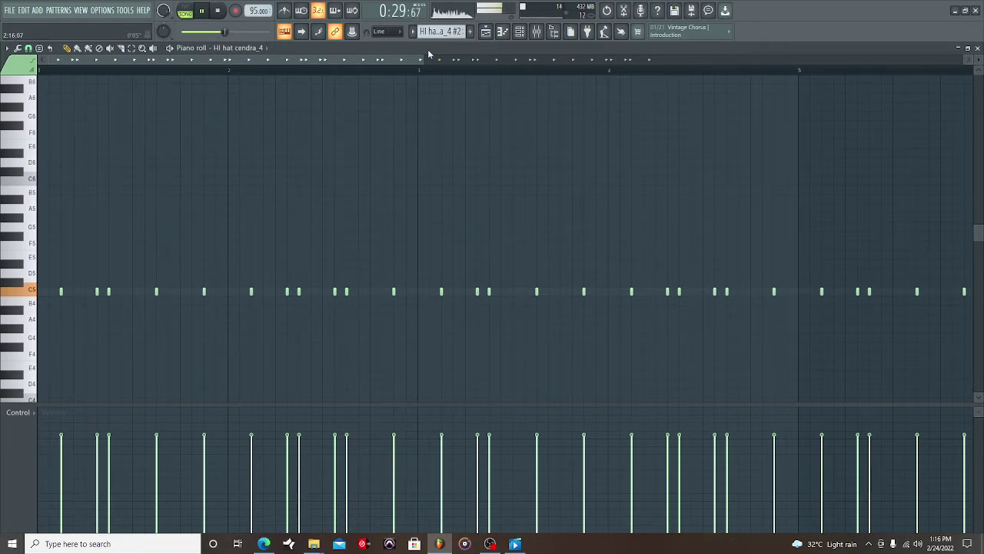
drag(422, 59, 566, 82)
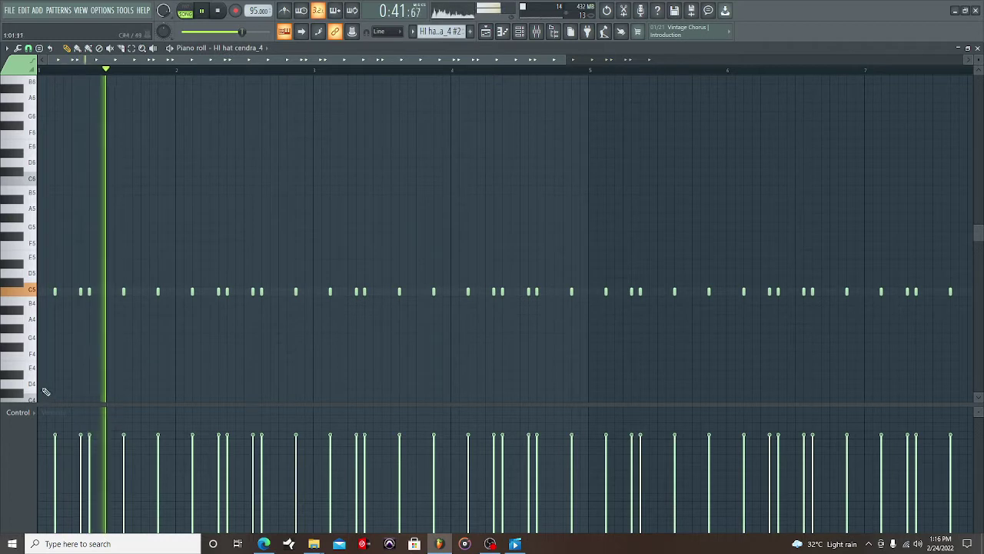
right_click(123, 293)
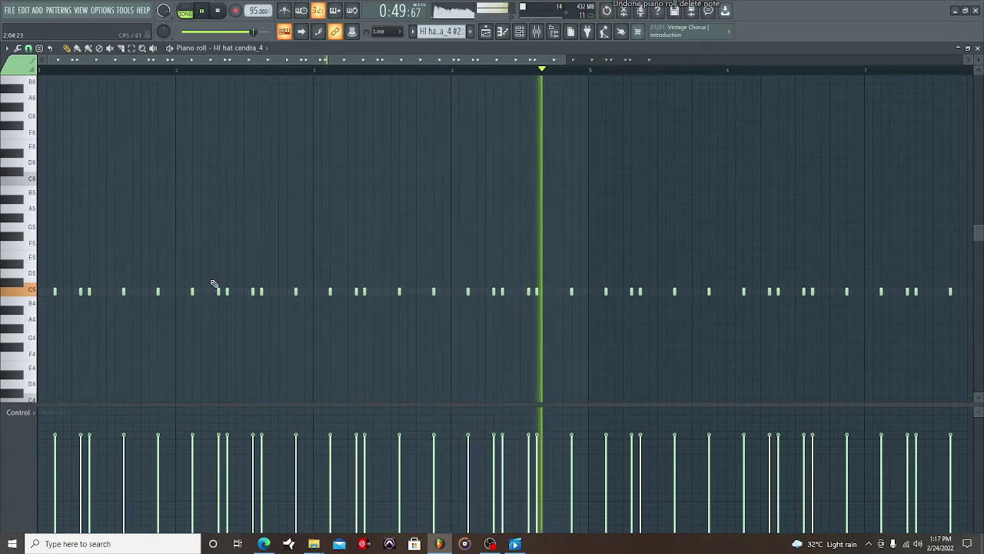
click(519, 31)
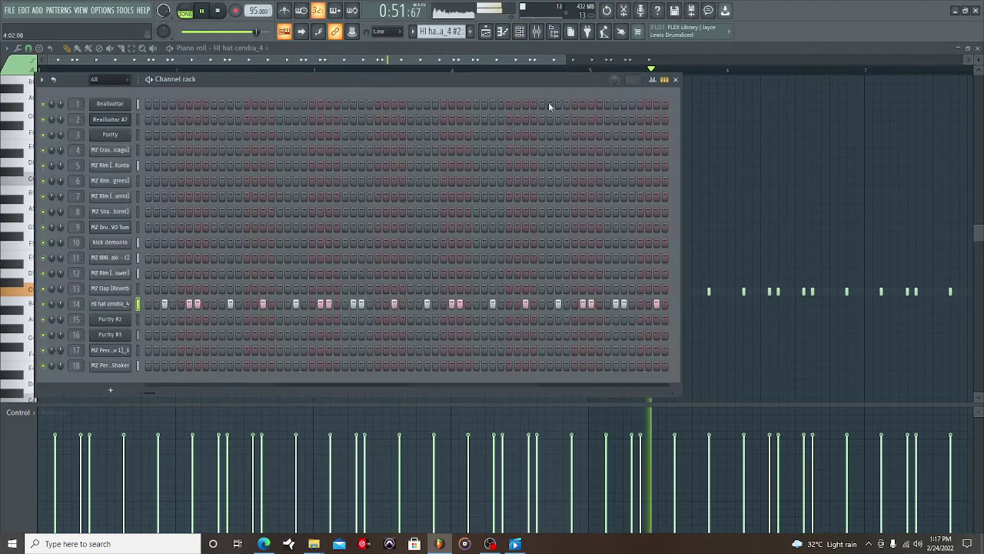
click(492, 34)
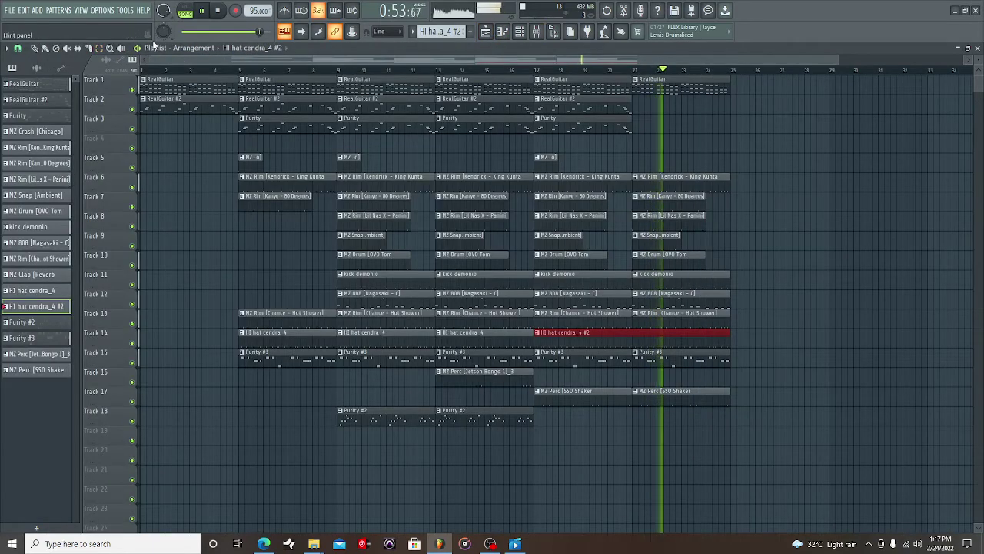
- Merge the two Purity #3 clips at bars 17 and 21 on Track 15 into one pattern clip
click(619, 353)
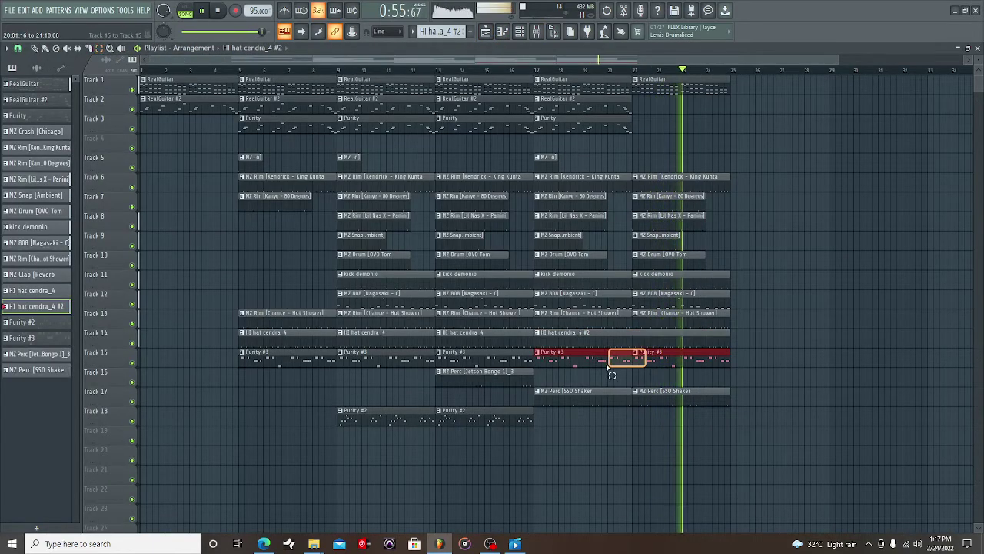
click(7, 47)
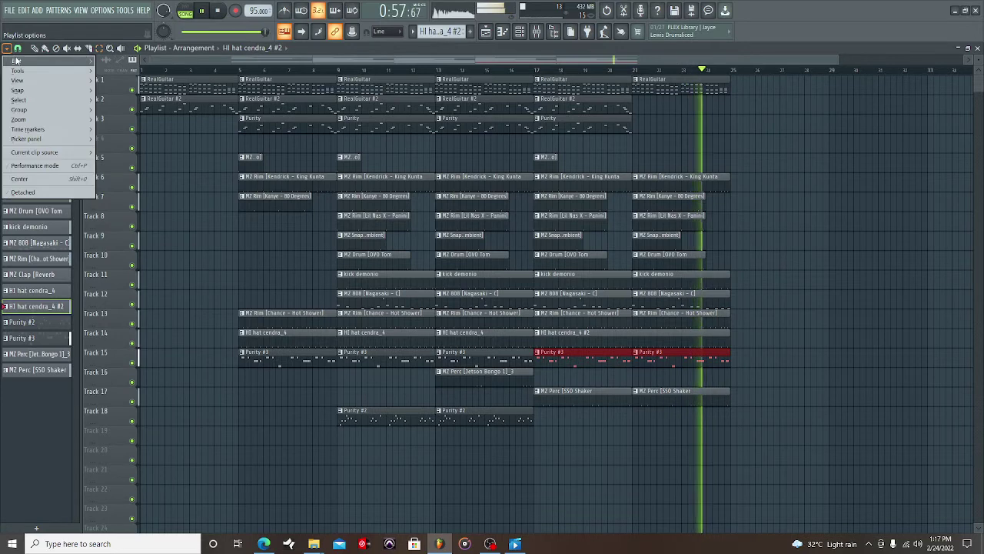
mouse_move(17, 60)
click(158, 253)
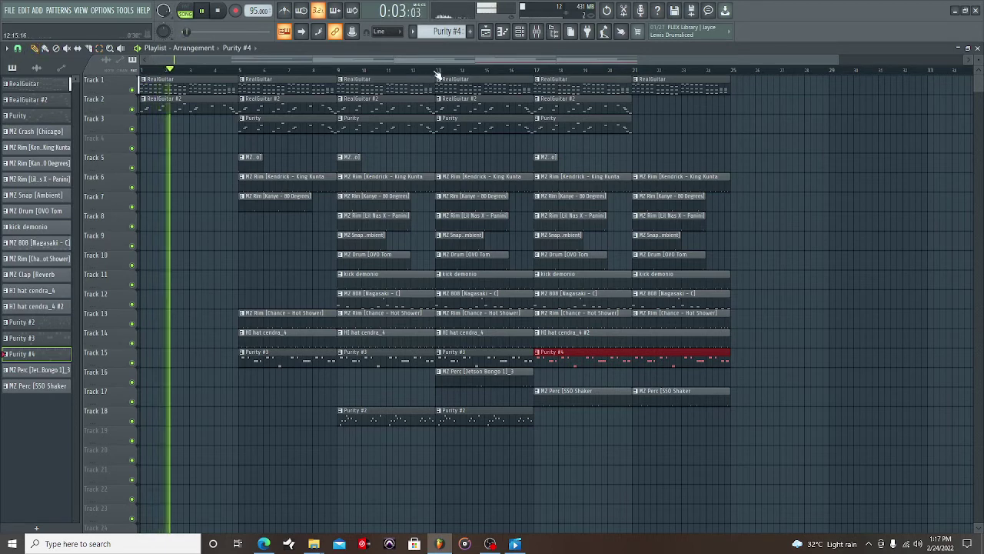
- Open the Purity #3 notes of the merged Purity #4 pattern in the piano roll and thin out repeated notes in bars 1 to 3
click(413, 70)
key(F6)
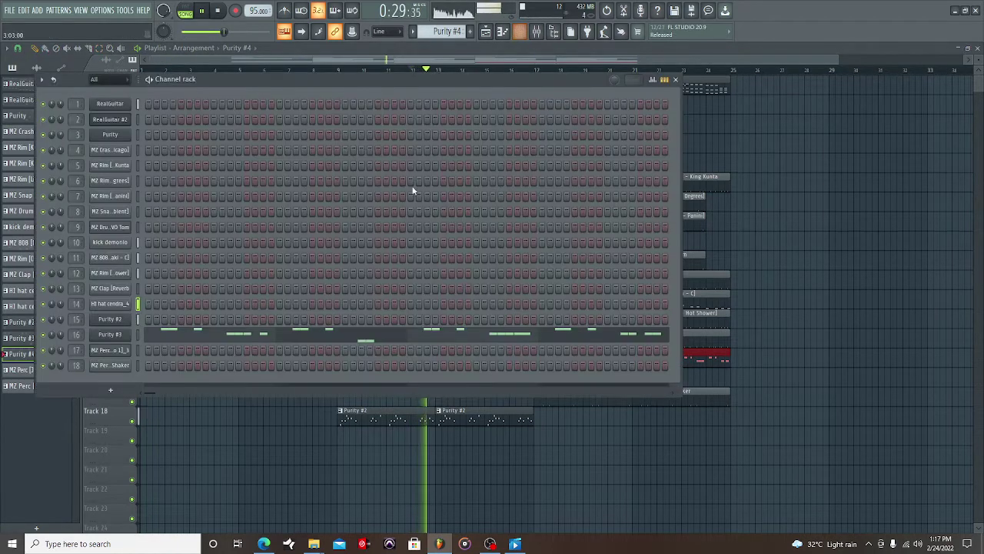
click(261, 339)
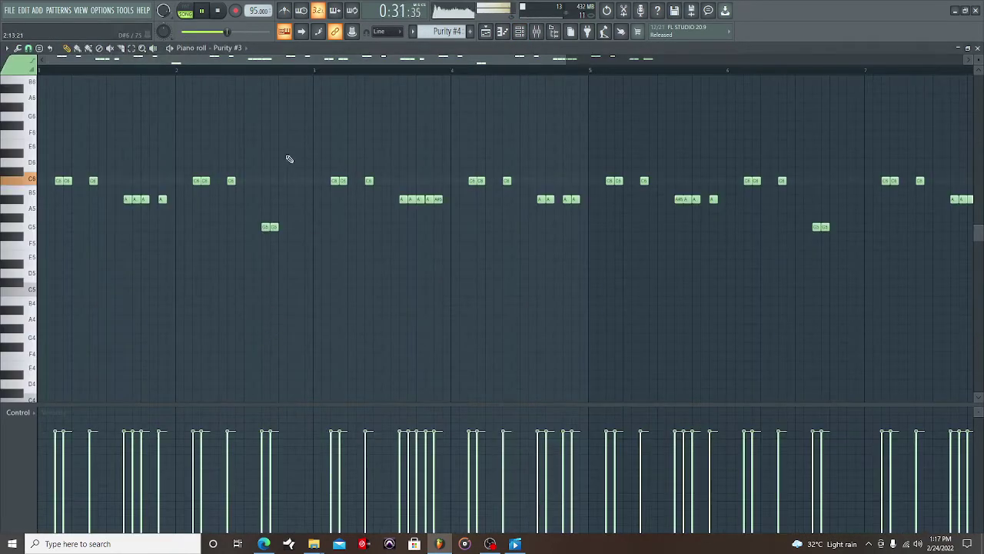
drag(567, 57, 836, 57)
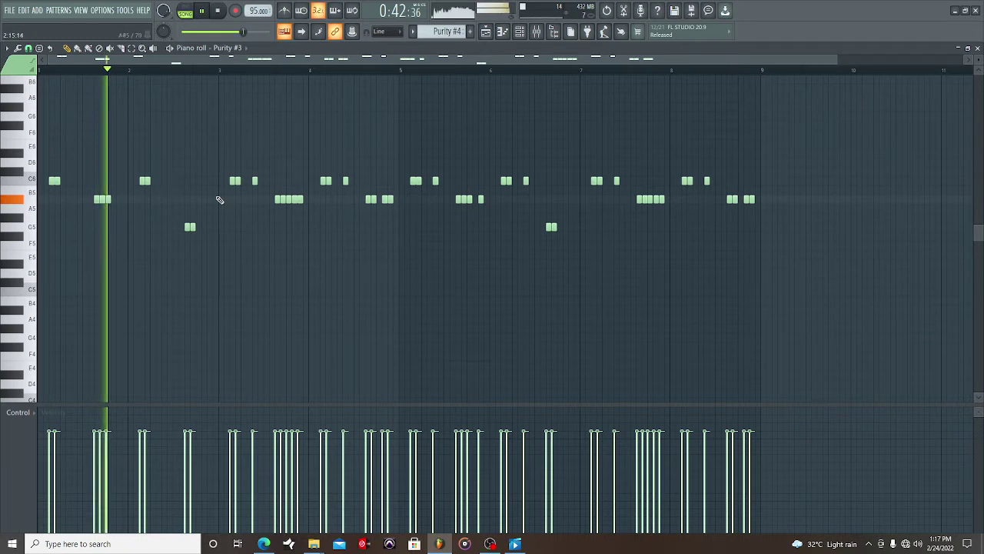
right_click(255, 181)
right_click(107, 199)
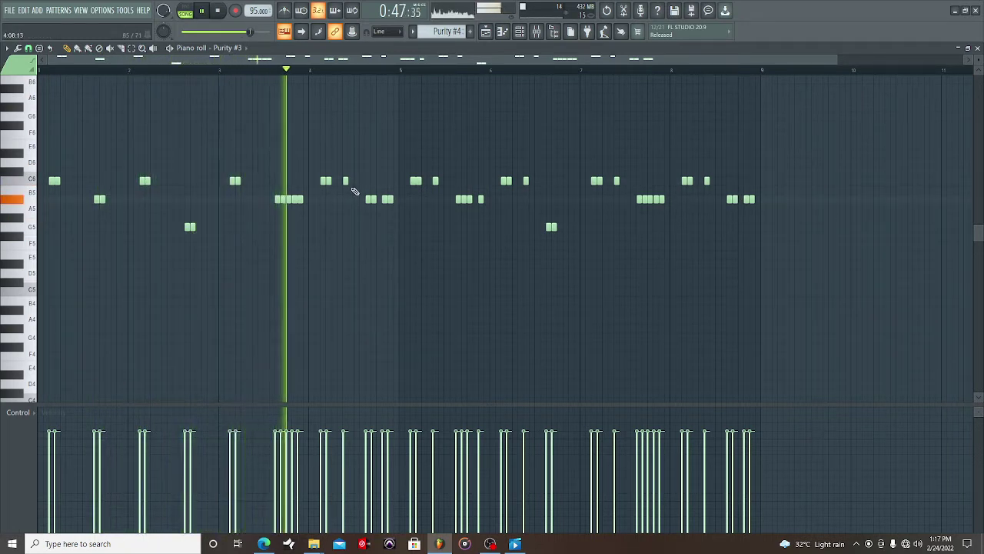
- Delete the extra C6 notes in bars 4 to 8 and one lower repeated note each in bars 4 and 5, and return to the playlist
right_click(346, 182)
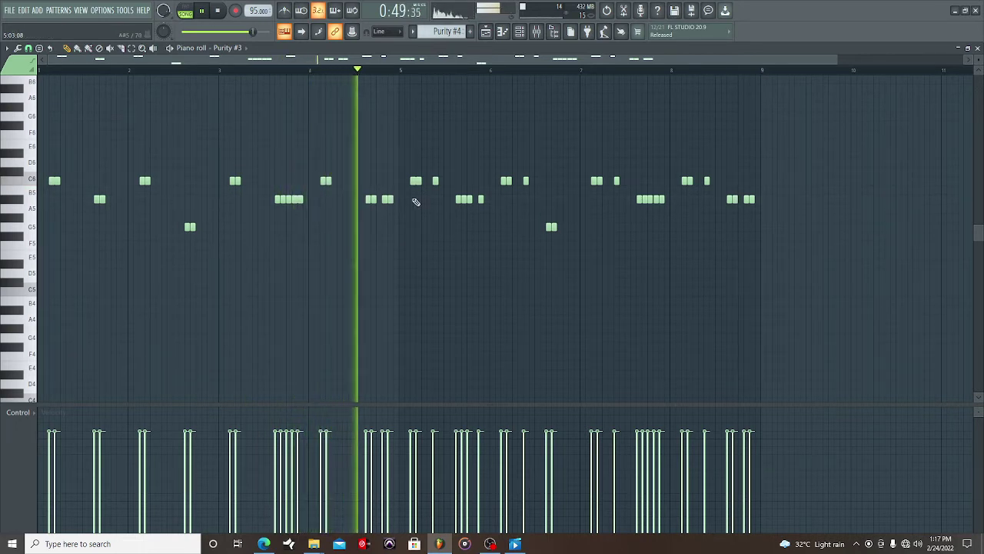
right_click(388, 199)
click(391, 199)
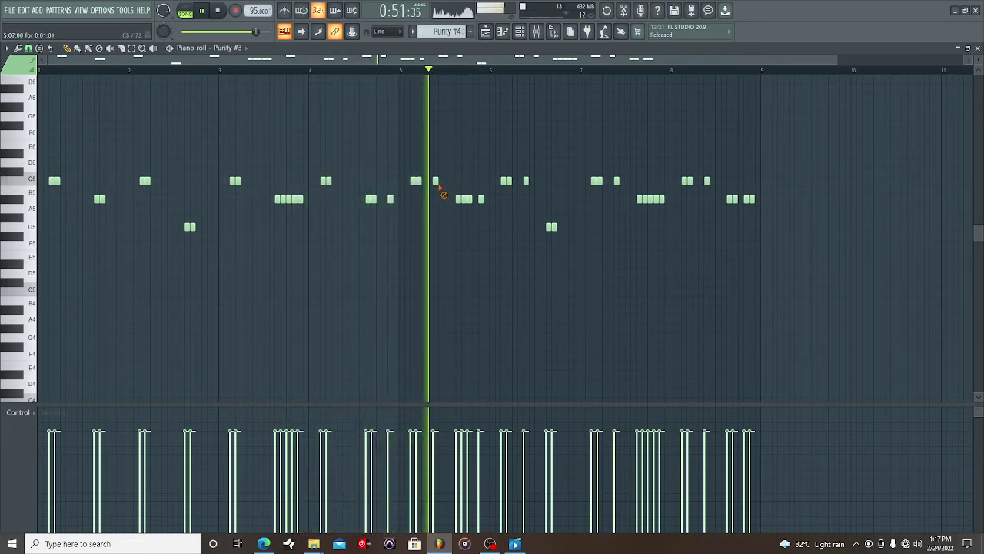
right_click(435, 182)
right_click(482, 200)
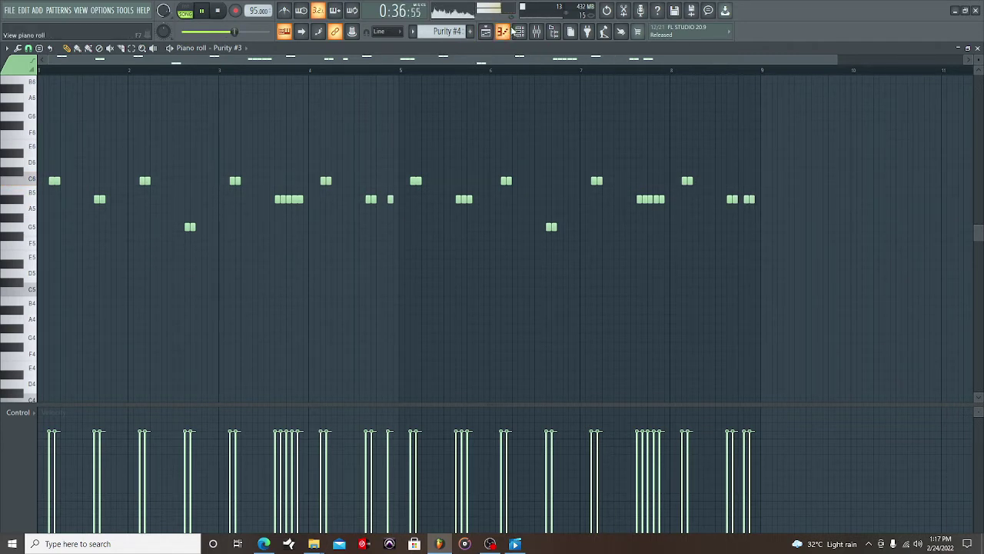
click(533, 33)
click(487, 33)
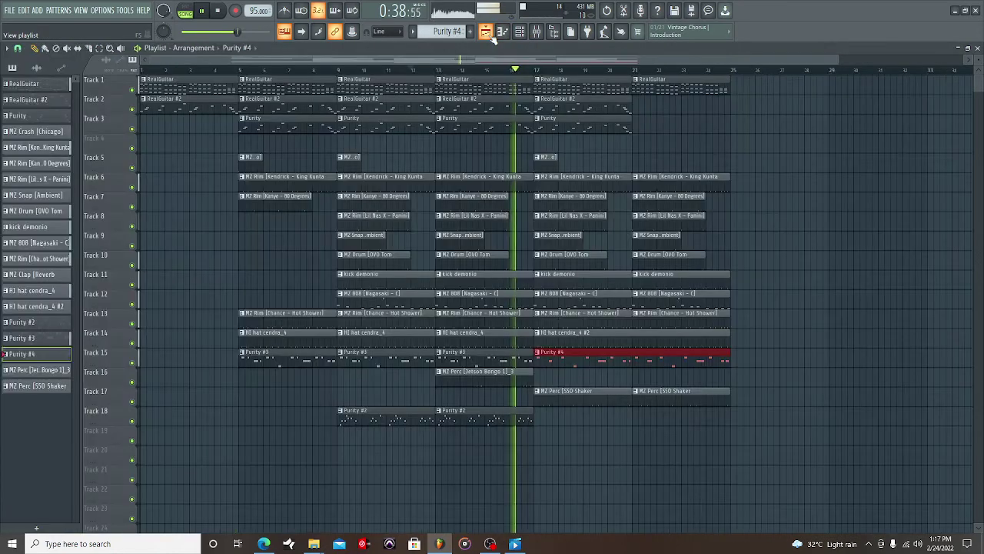
- Remove the RealGuitar #2 and Purity clips at bar 17 and add an MZ Perc [Jetson Bongo 1]_3 clip on Track 16 at bar 21
right_click(594, 110)
right_click(599, 125)
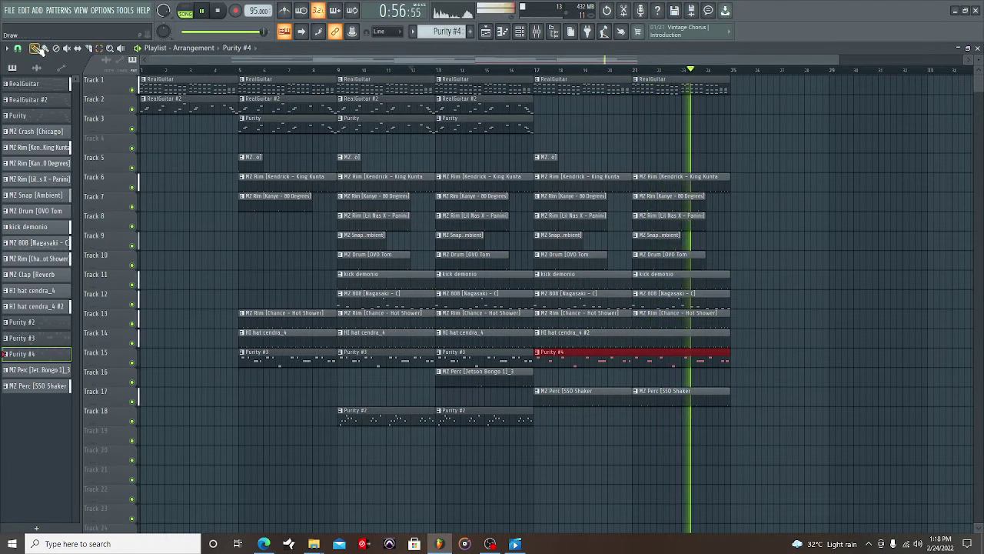
click(508, 373)
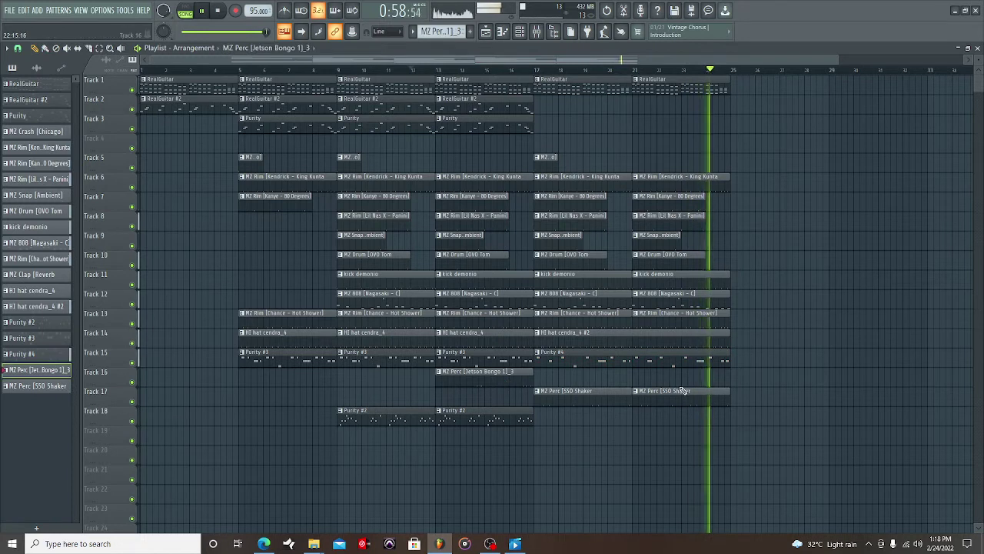
click(638, 381)
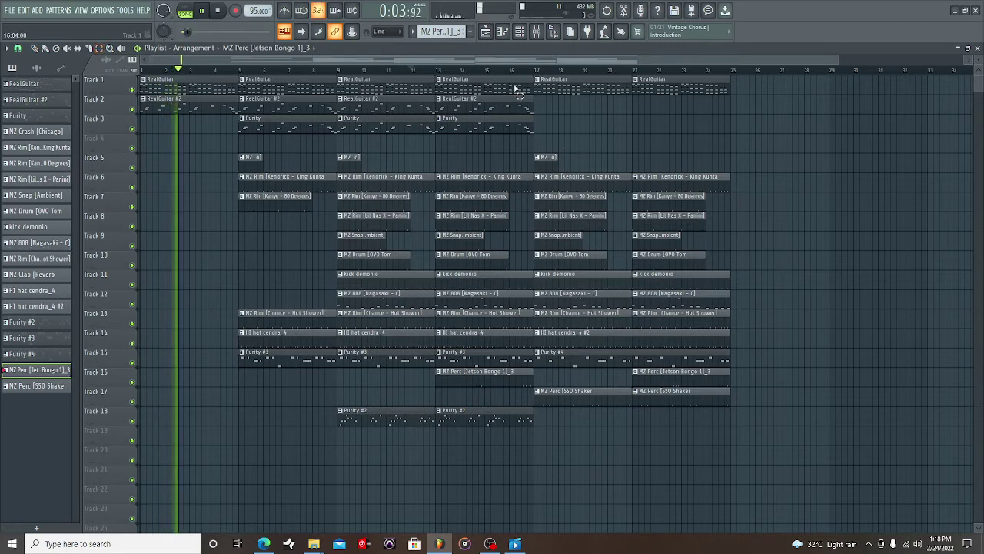
- Copy all clips of bars 9 to 16 on every track to bar 25
drag(519, 91, 342, 422)
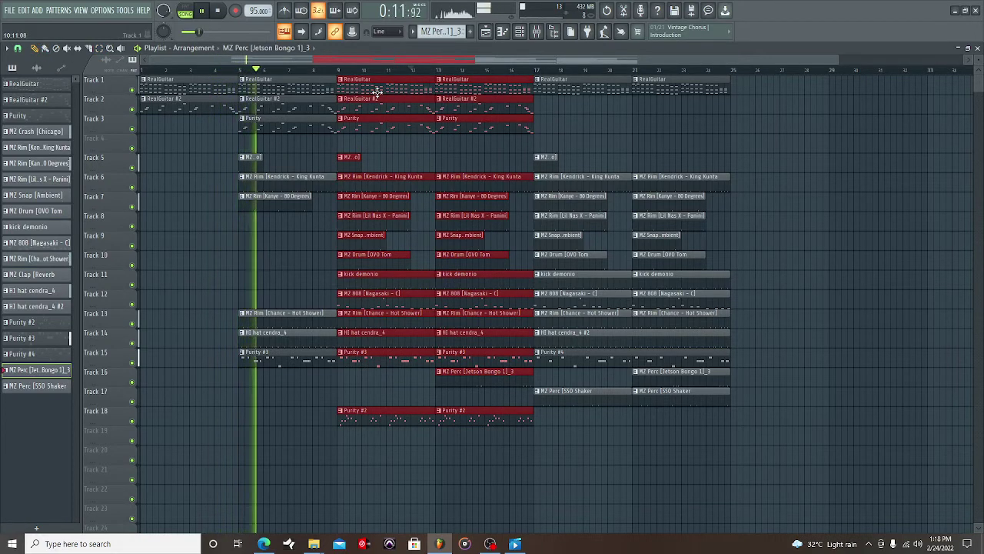
drag(377, 91, 771, 80)
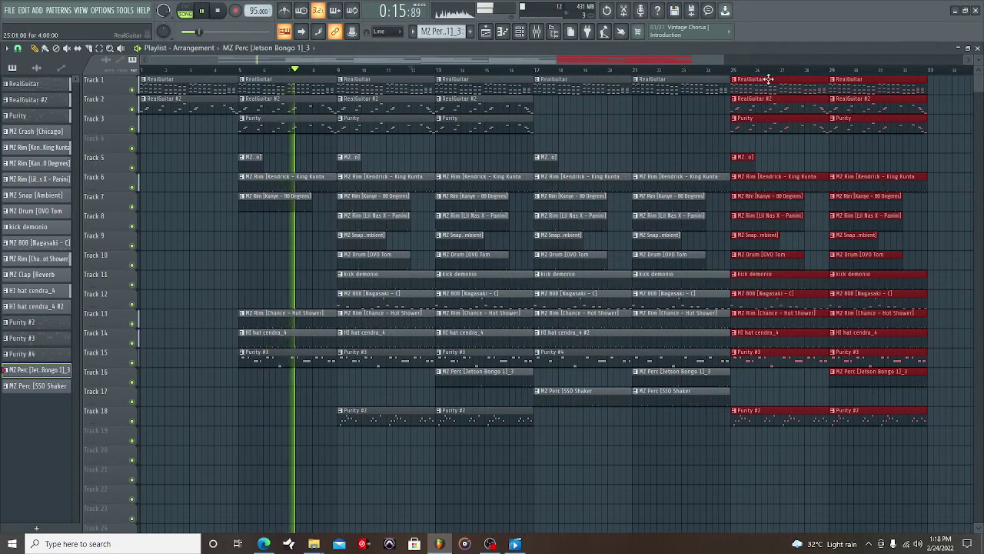
drag(723, 59, 849, 59)
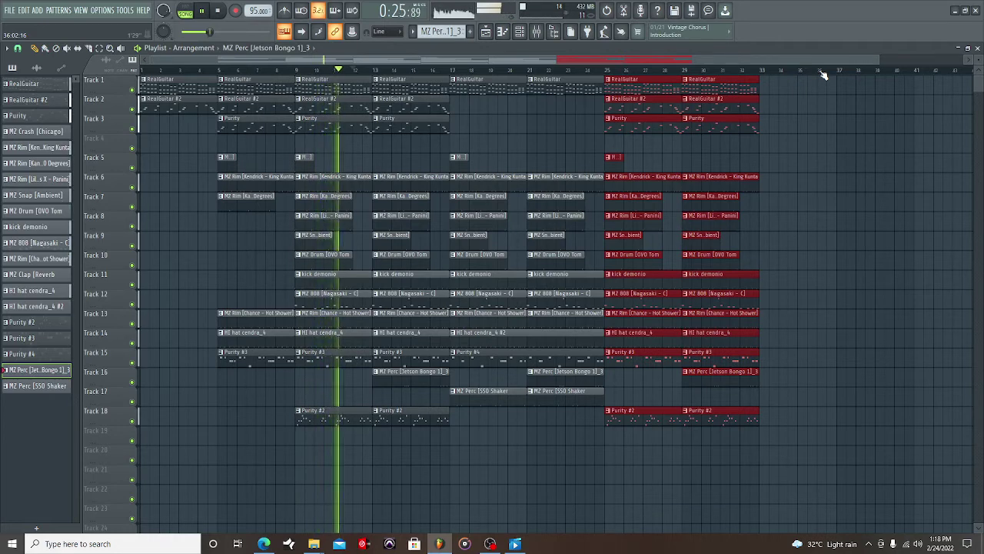
- Lower the Purity #2 mixer track slightly, set the MZ Drum [OVO Tom mixer track's volume to 73%, and return to the playlist
click(537, 31)
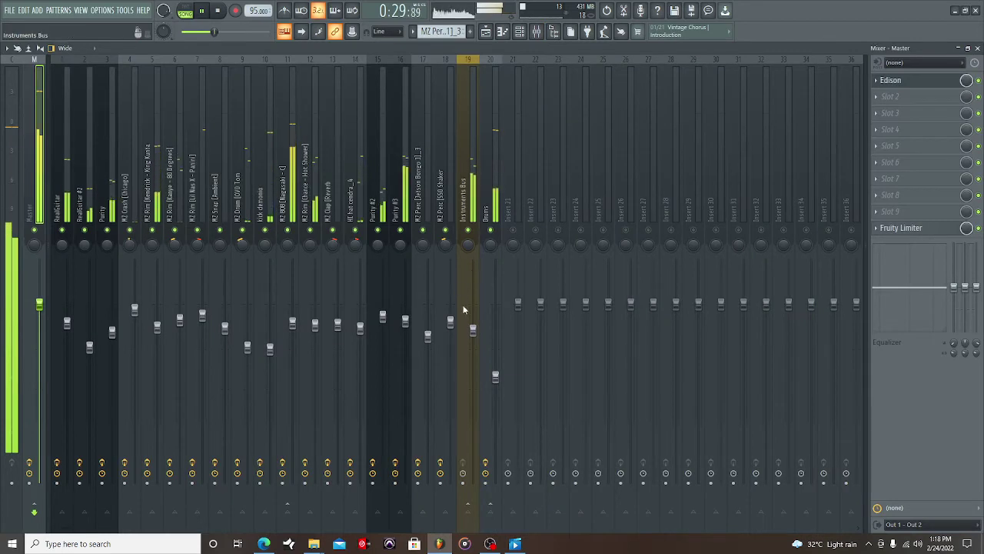
mouse_move(387, 317)
mouse_down()
mouse_move(387, 333)
mouse_move(383, 322)
mouse_up()
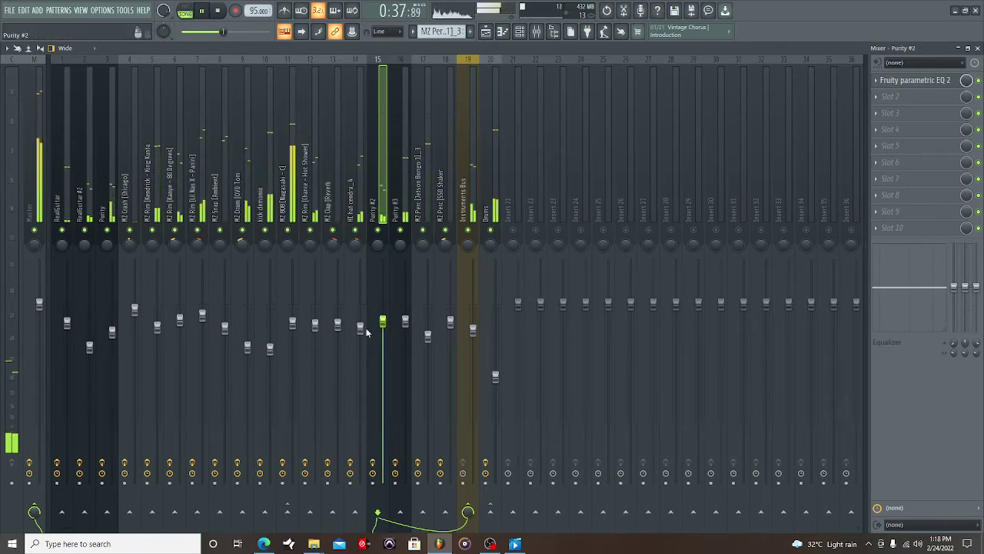
drag(247, 348, 248, 353)
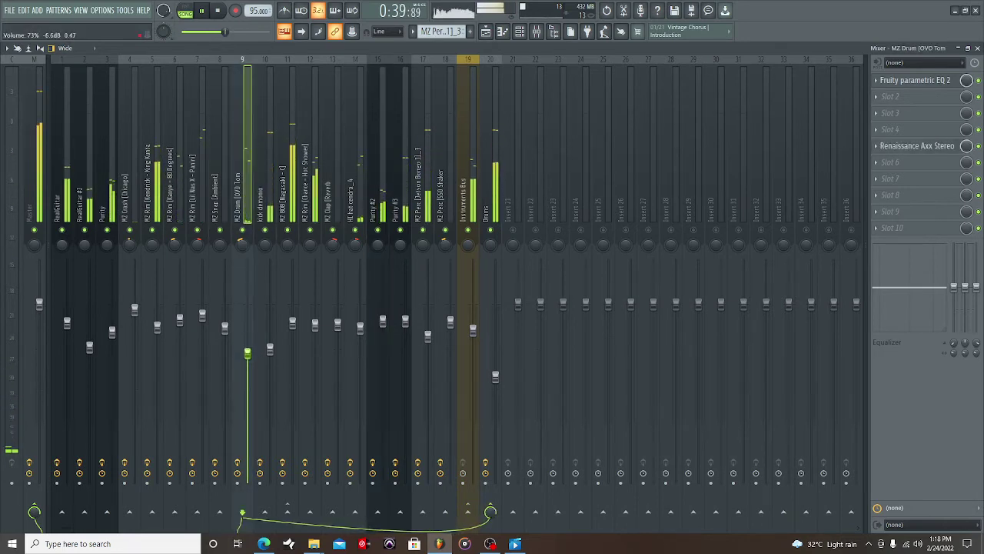
click(486, 31)
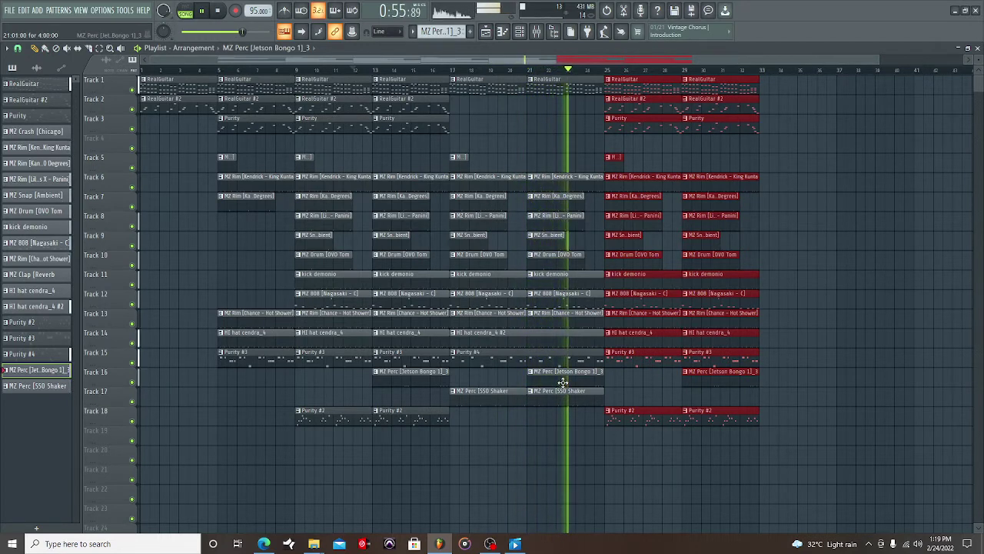
- Stop playback and open the FX folder of FALAK DRUM KIT 2 in the sample browser
click(553, 32)
key(space)
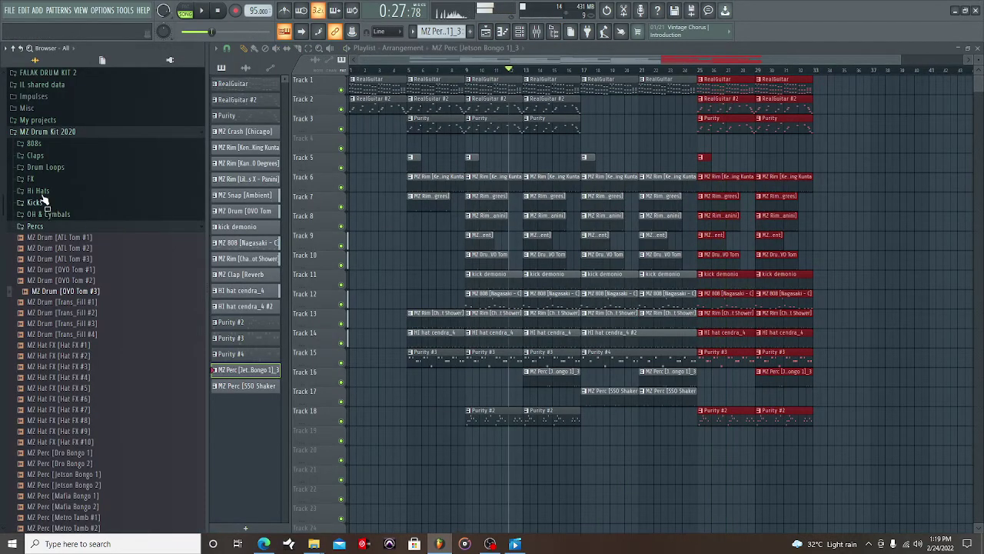
scroll(56, 209, up, 4)
click(63, 250)
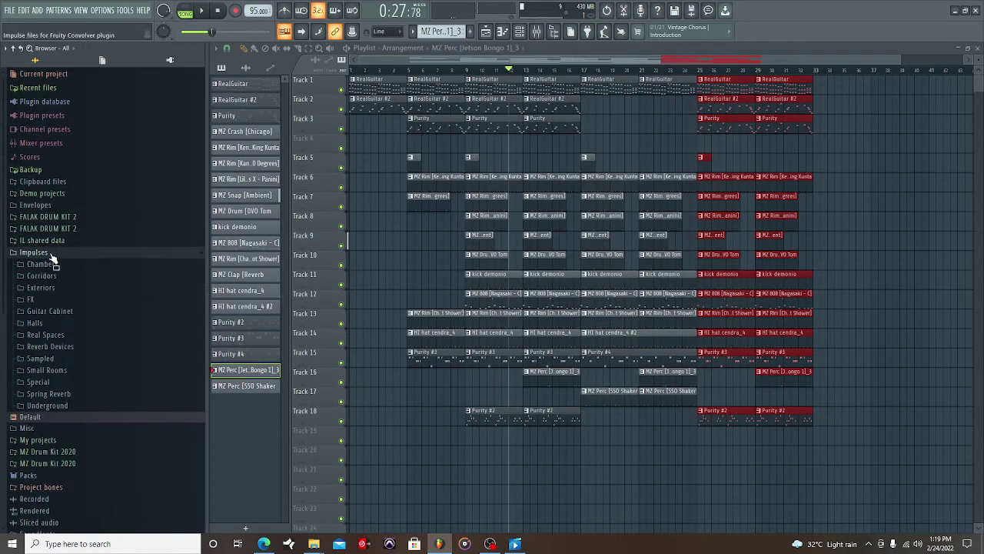
click(50, 253)
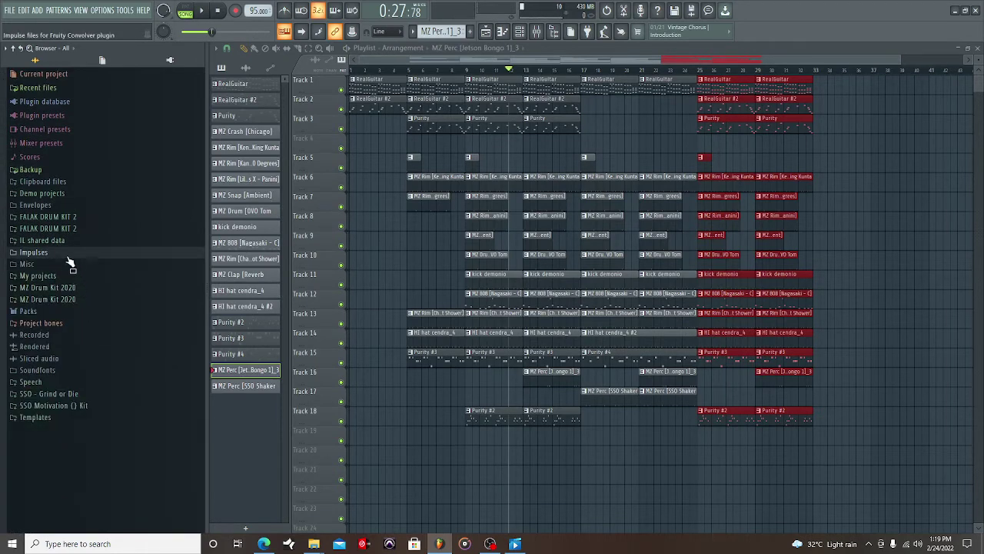
click(57, 218)
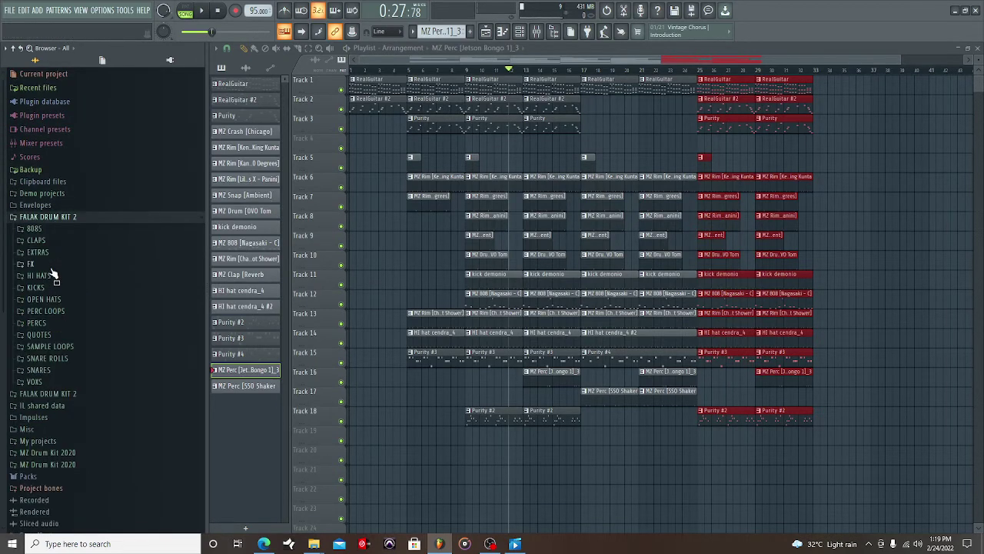
click(51, 267)
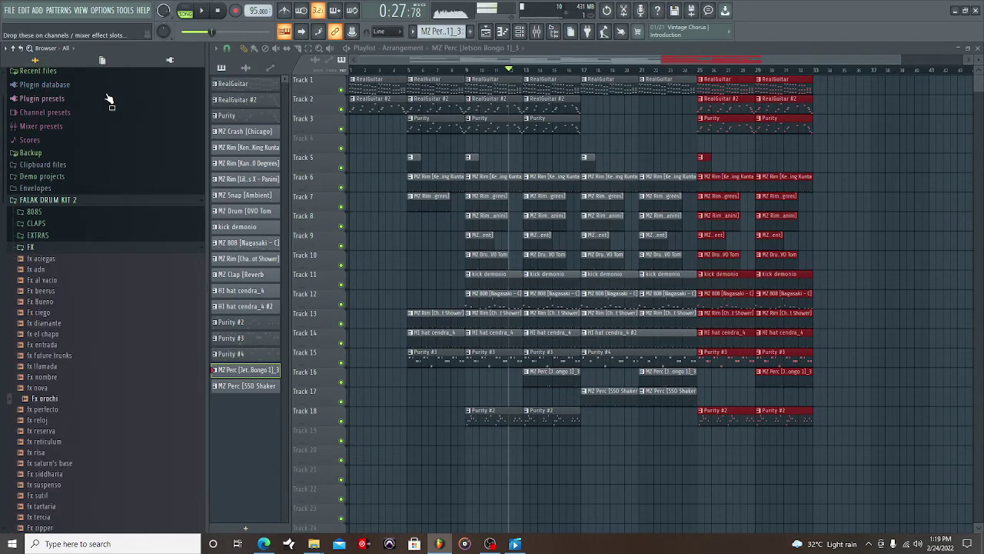
- Place the Fx orochi sample on Track 20 at about bar 8 and play the song from there
drag(49, 407, 460, 373)
key(space)
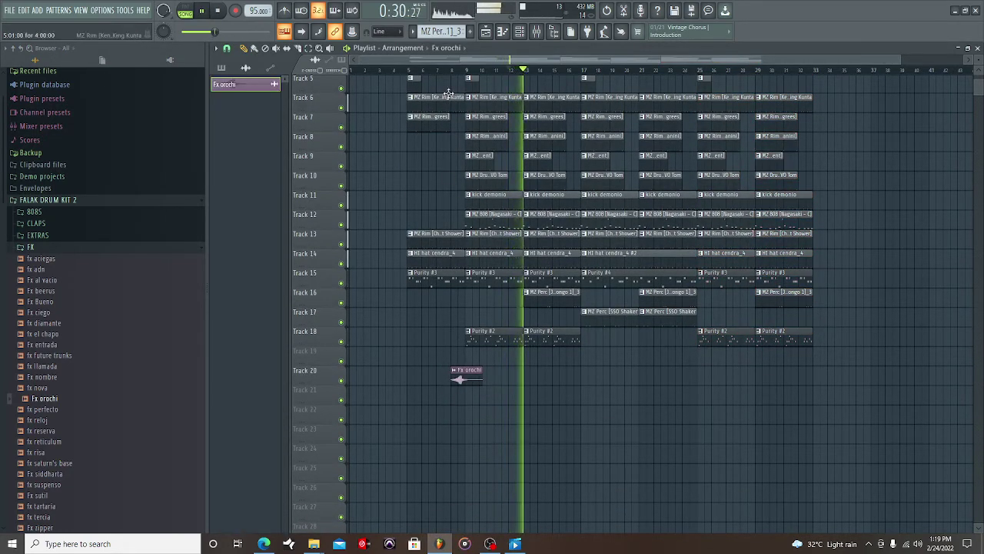
key(F6)
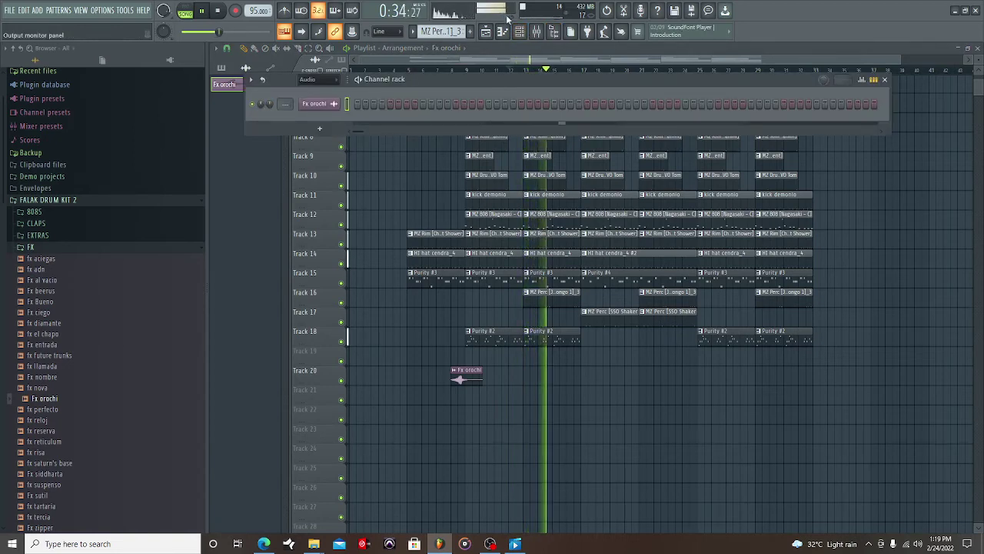
click(449, 71)
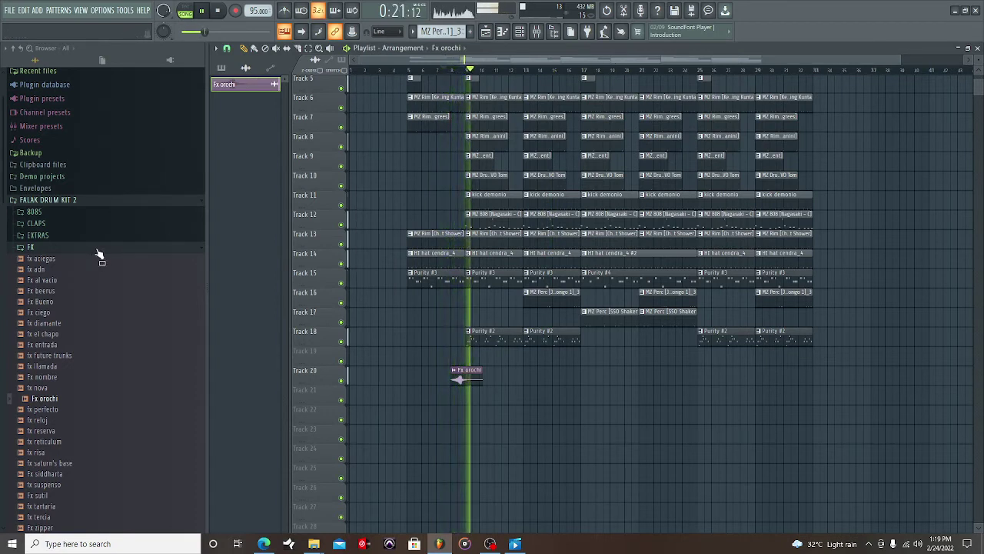
- Close the FX folder, look through the PERCS samples of FALAK DRUM KIT 2, and collapse the kit
click(44, 248)
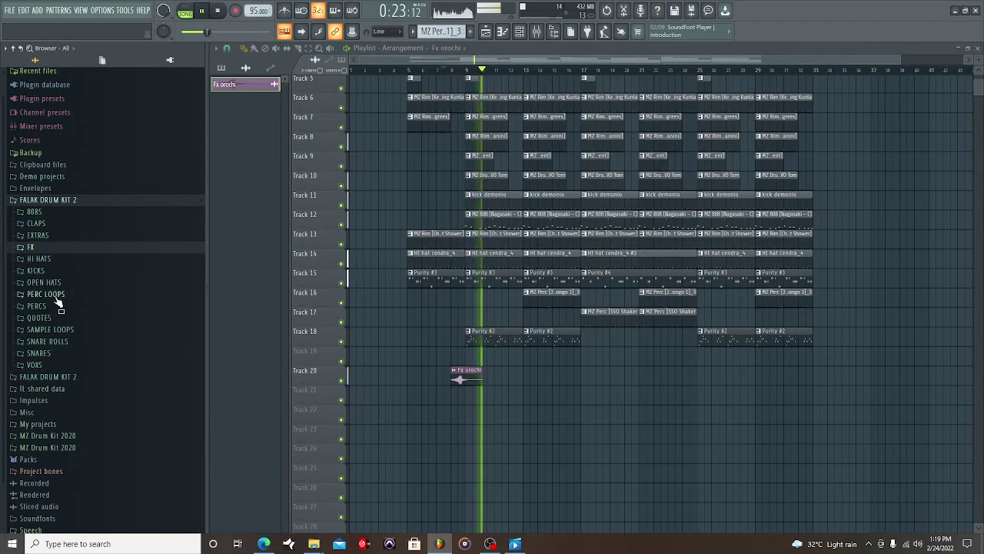
key(space)
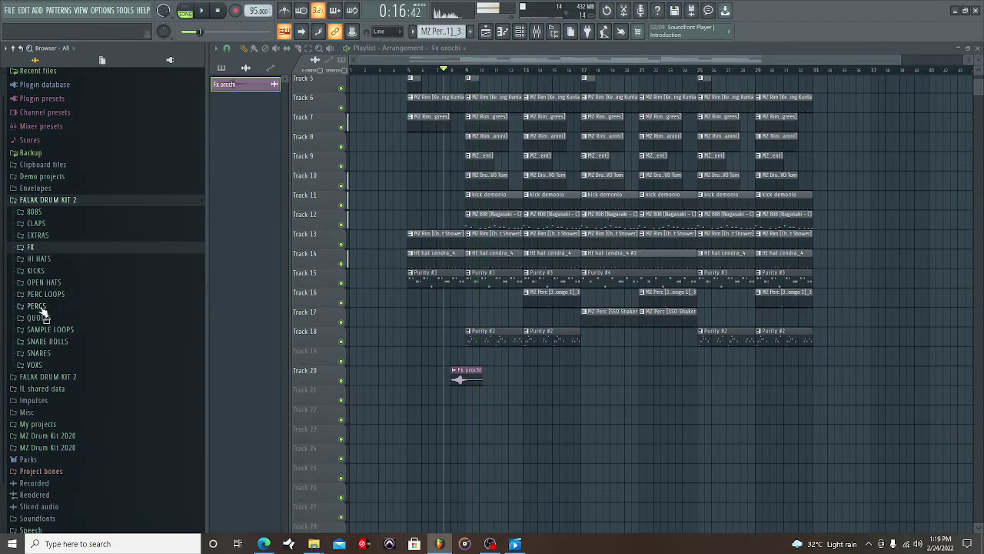
click(37, 306)
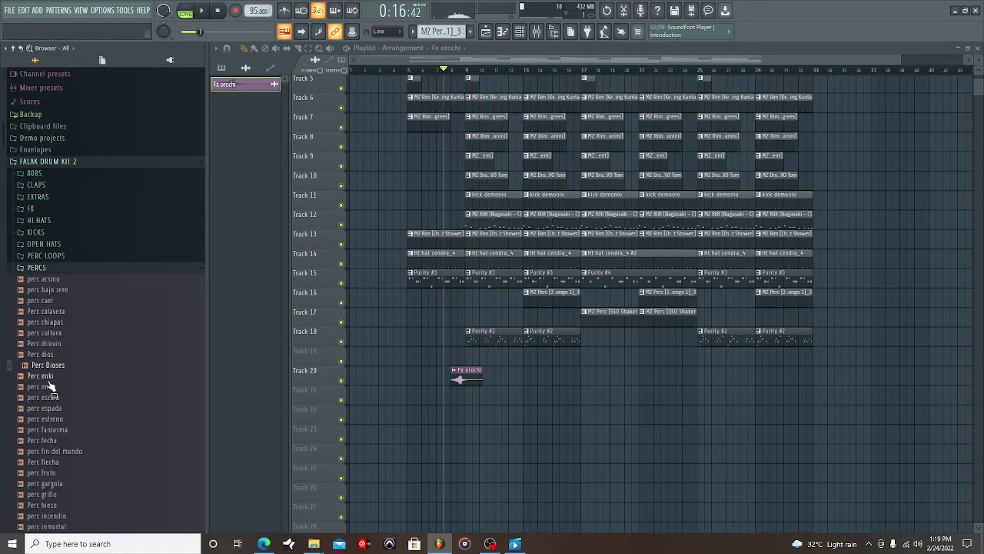
click(41, 268)
key(space)
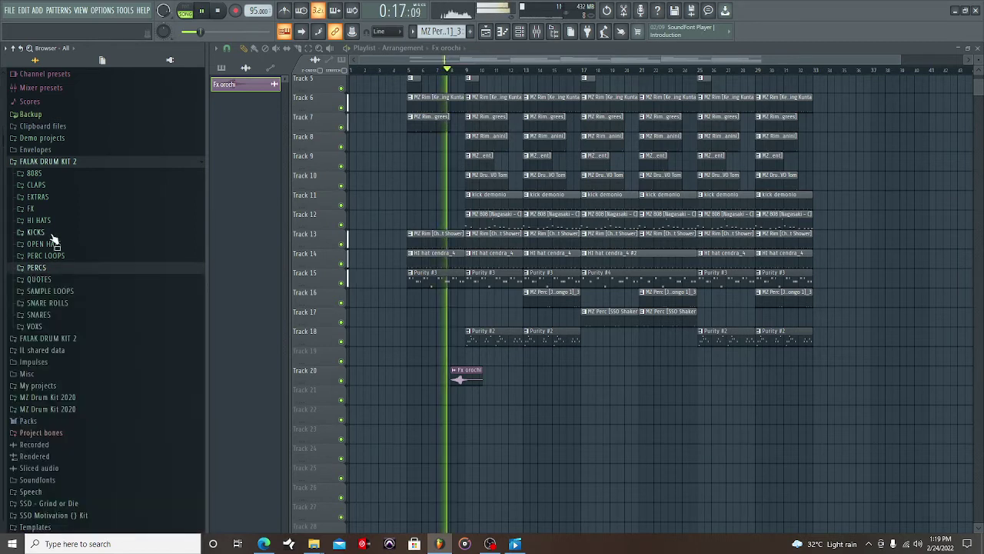
key(space)
click(52, 163)
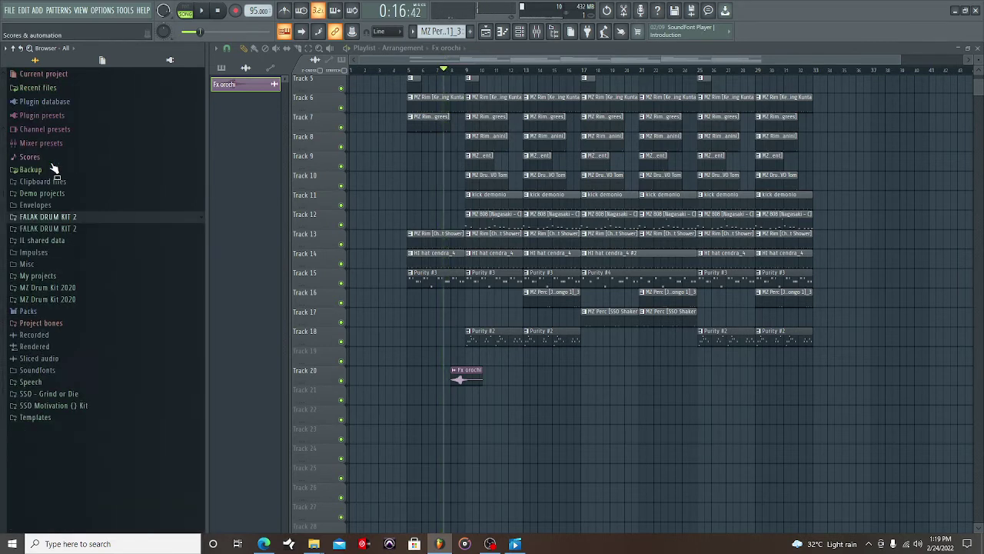
- Place the MZ Impact [Filtered Sub] sample from MZ Drum Kit 2020's FX folder on Track 22 at bar 1 and show the channel rack
click(68, 300)
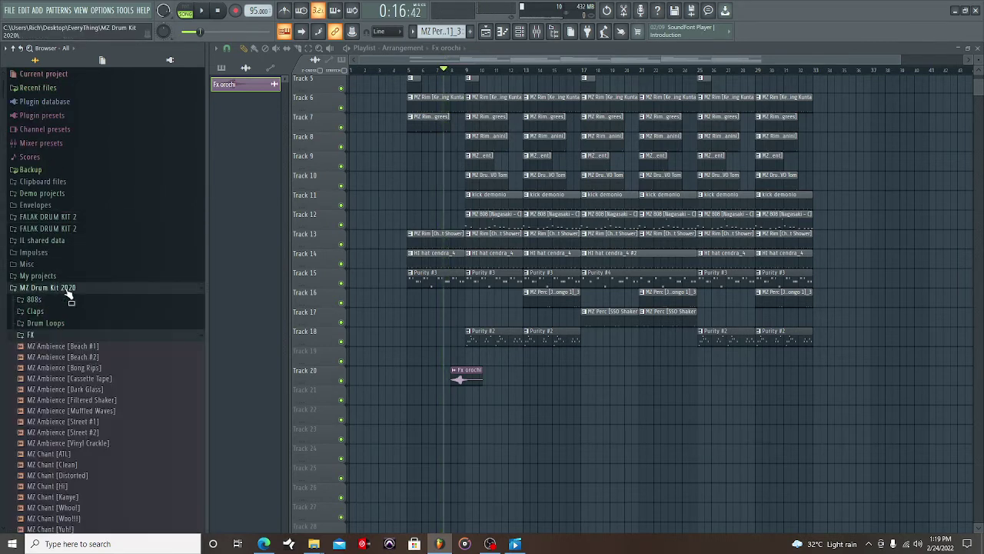
click(75, 340)
click(72, 343)
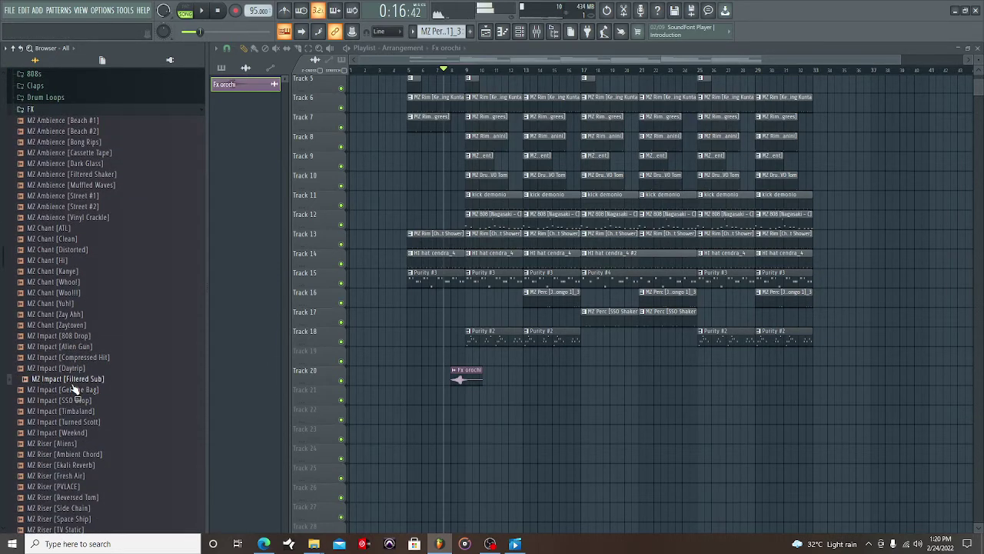
drag(282, 397, 350, 414)
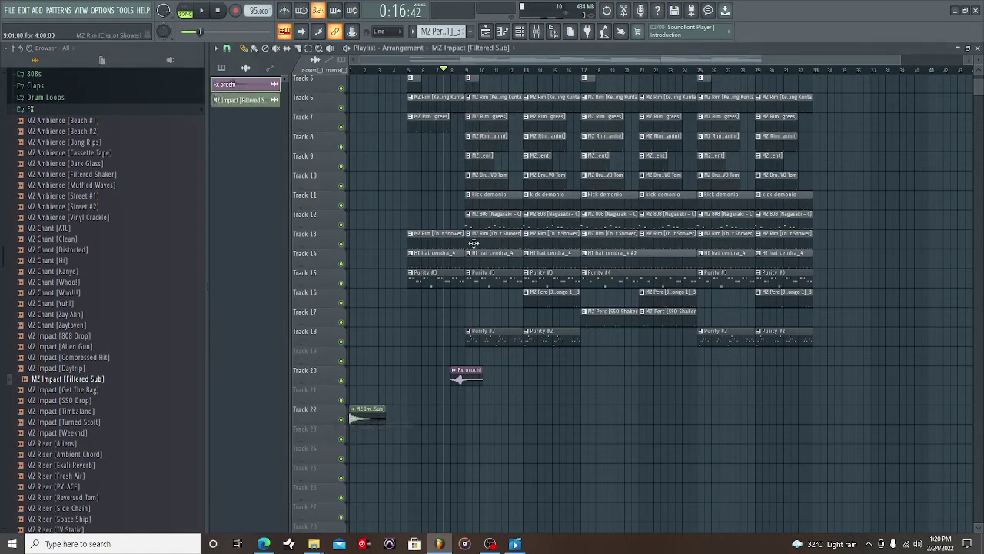
click(513, 34)
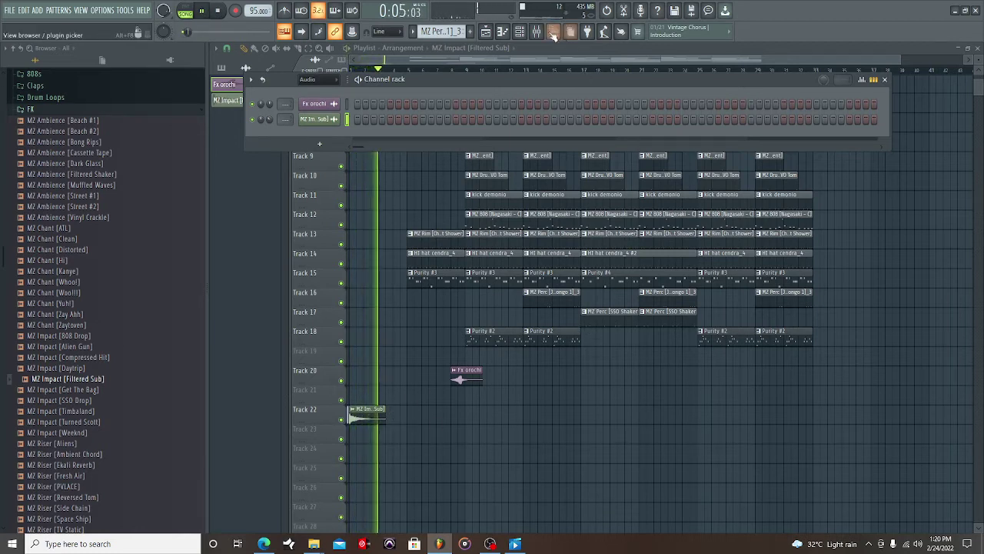
- Trim the ends of the clips reaching bar 25 on Tracks 1 to 17 to leave a short break before bar 25
click(520, 32)
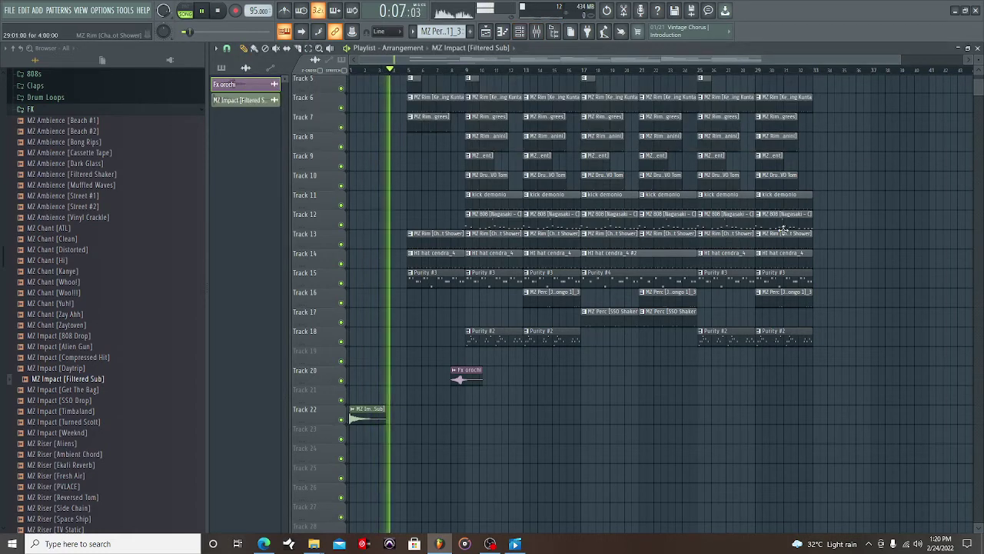
scroll(779, 228, up, 4)
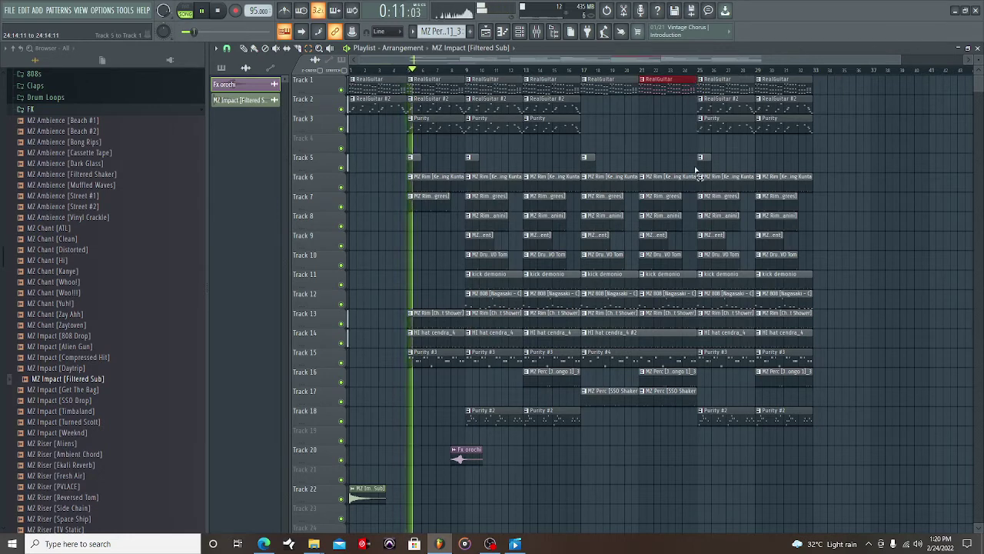
drag(696, 170, 692, 415)
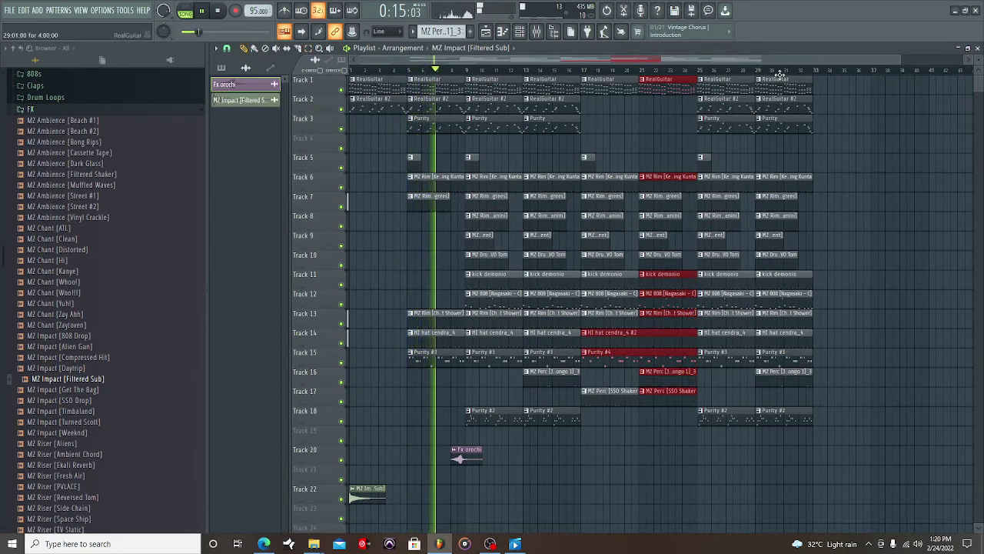
scroll(892, 59, right, 1)
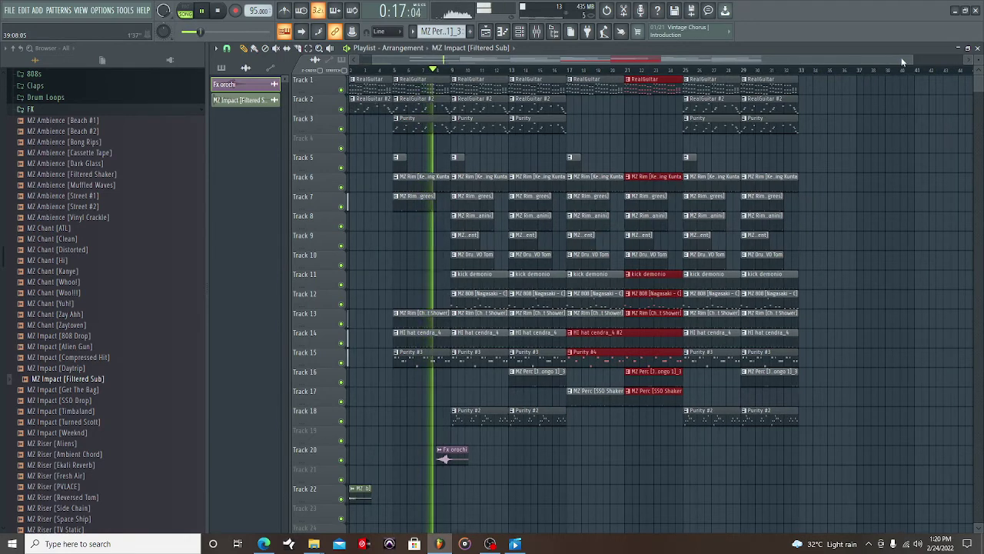
drag(910, 58, 762, 63)
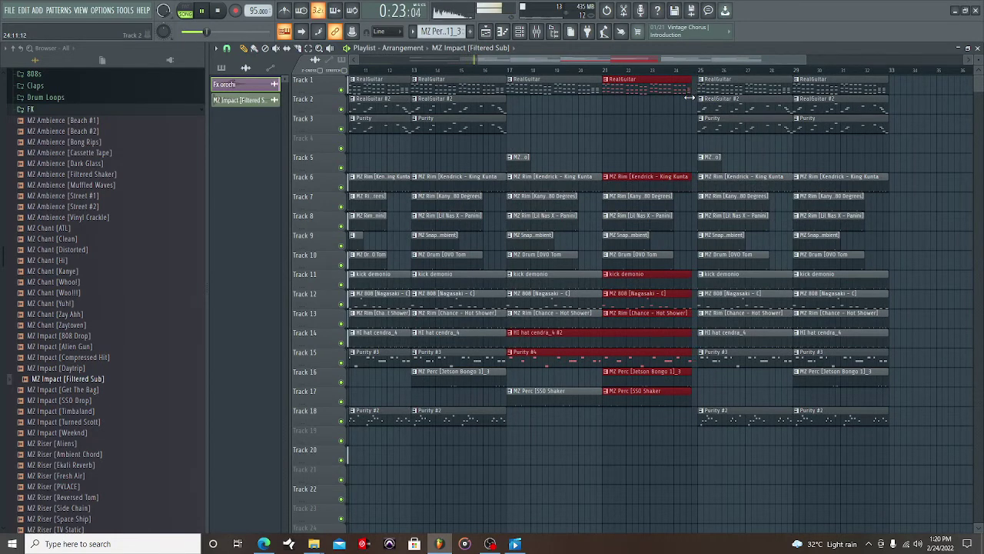
drag(686, 107, 686, 110)
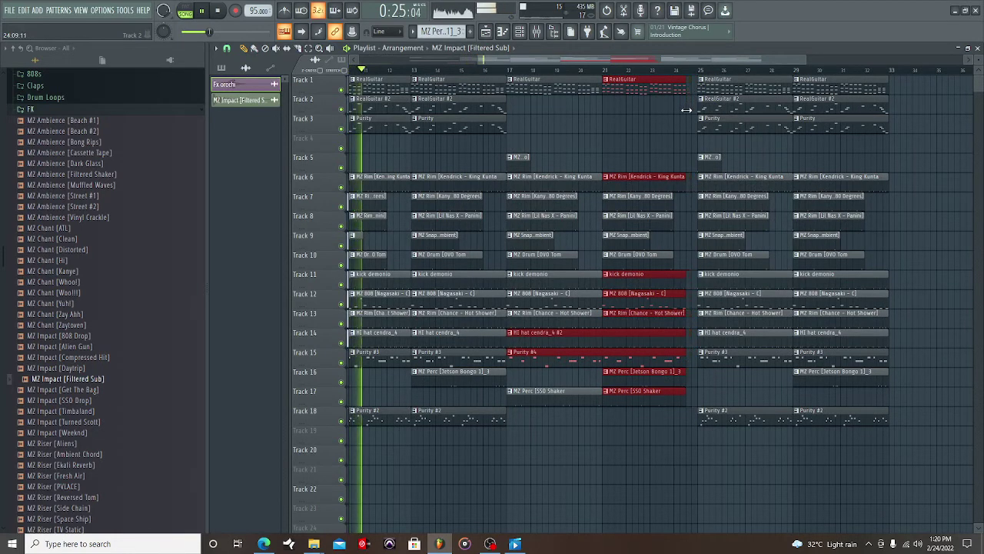
drag(801, 60, 977, 66)
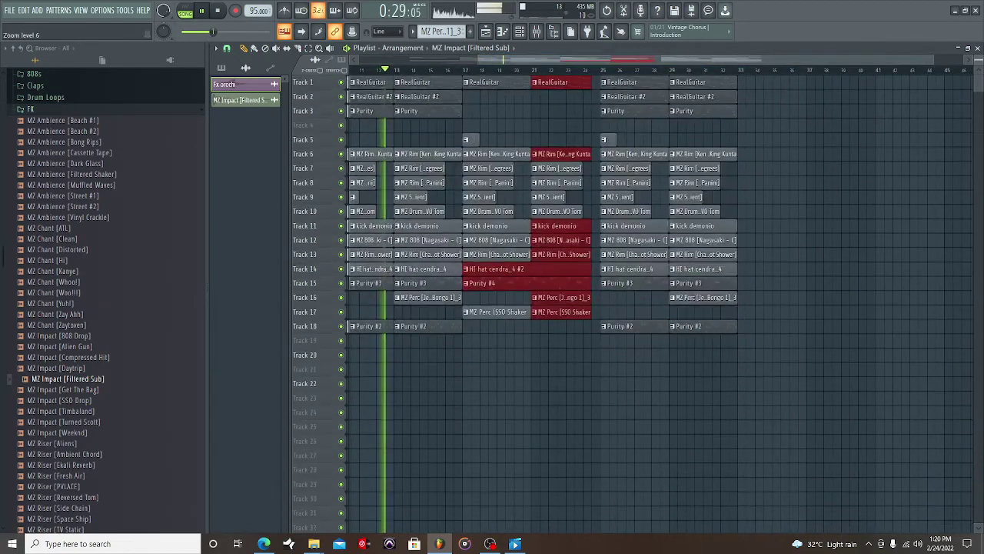
drag(785, 60, 637, 56)
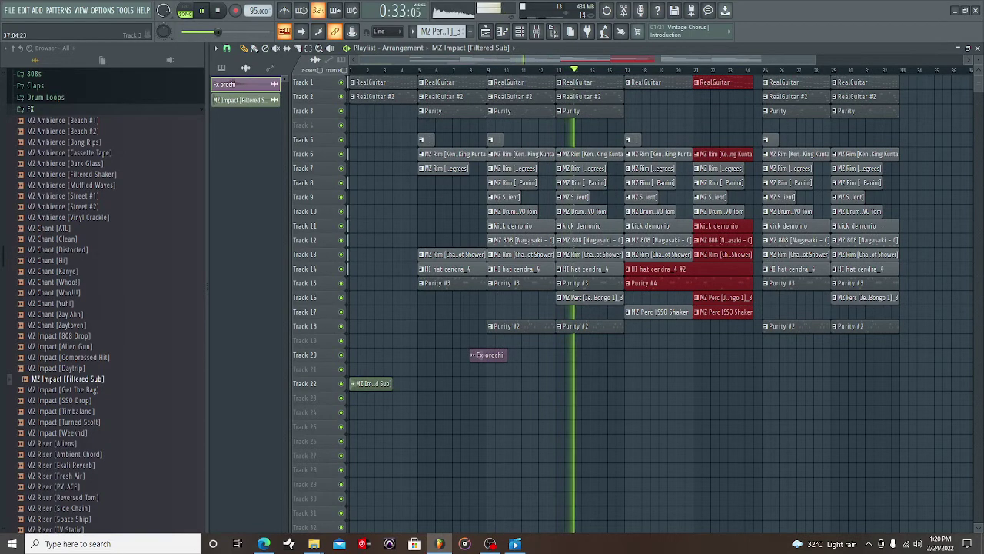
click(745, 359)
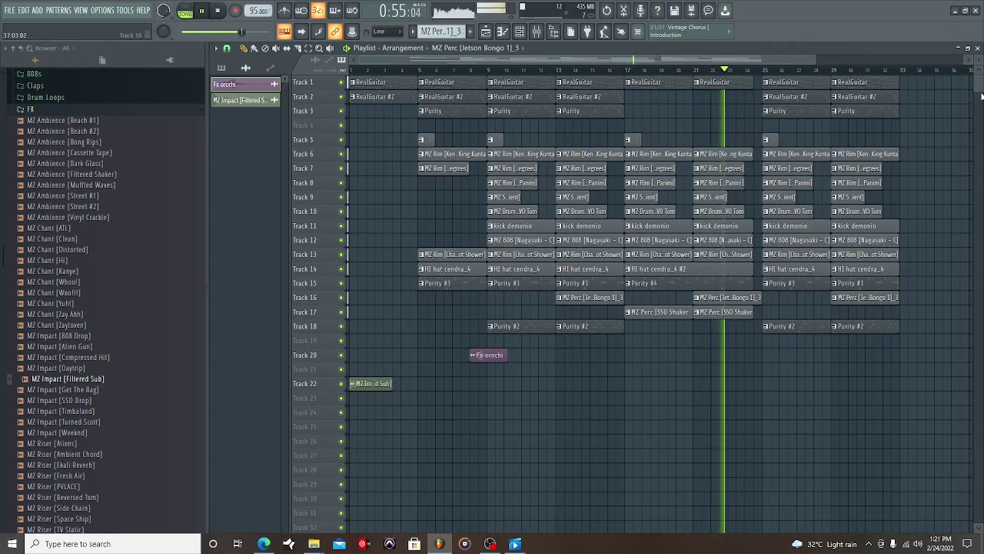
- Copy all clips of the bars 17–24 section on Tracks 1 to 17 to bar 33
scroll(662, 303, up, 5)
scroll(661, 303, down, 5)
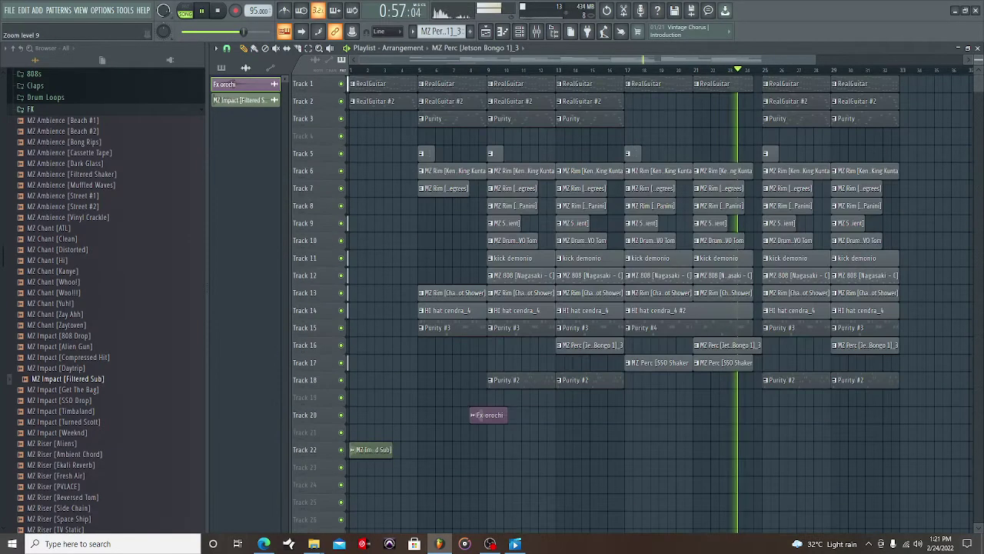
scroll(661, 303, up, 3)
scroll(661, 303, down, 3)
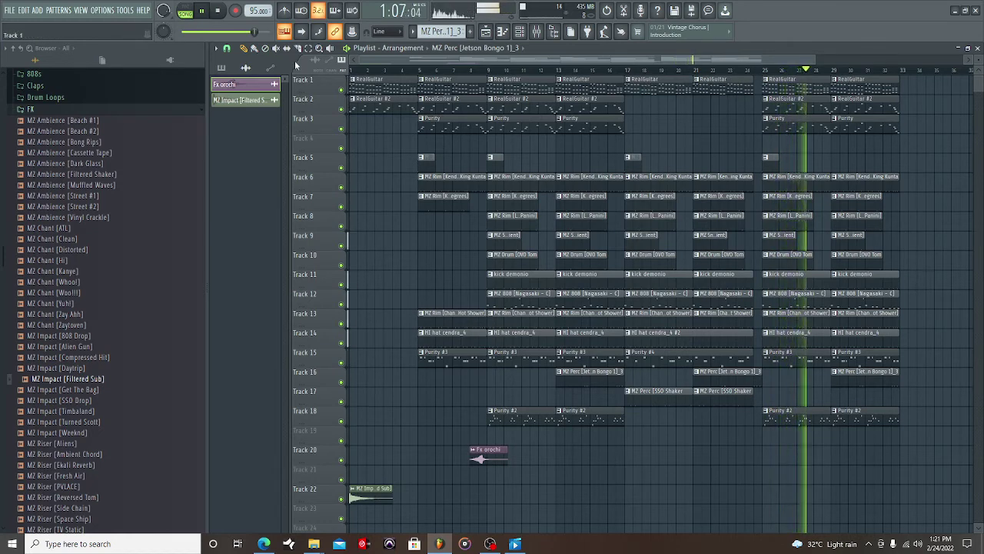
drag(740, 80, 646, 430)
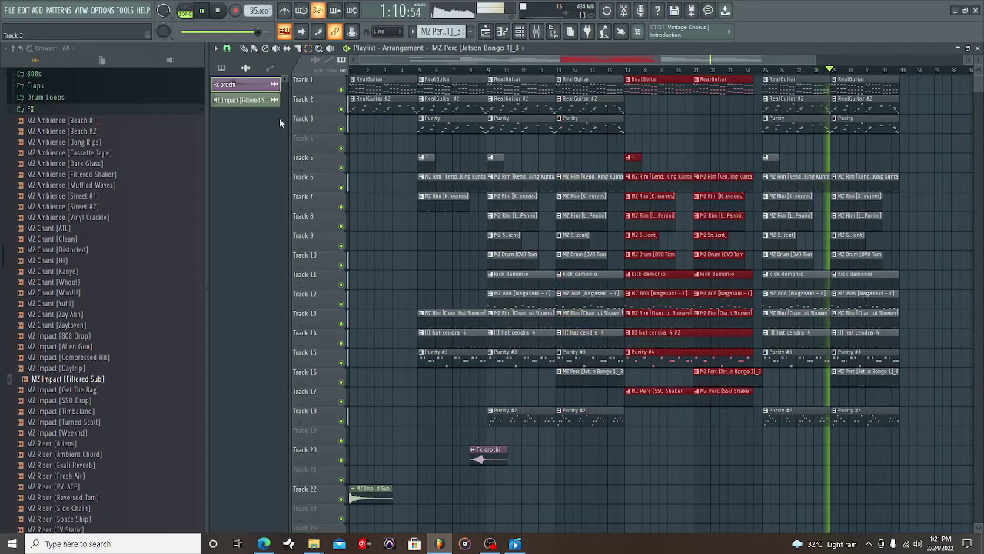
click(220, 48)
mouse_move(230, 61)
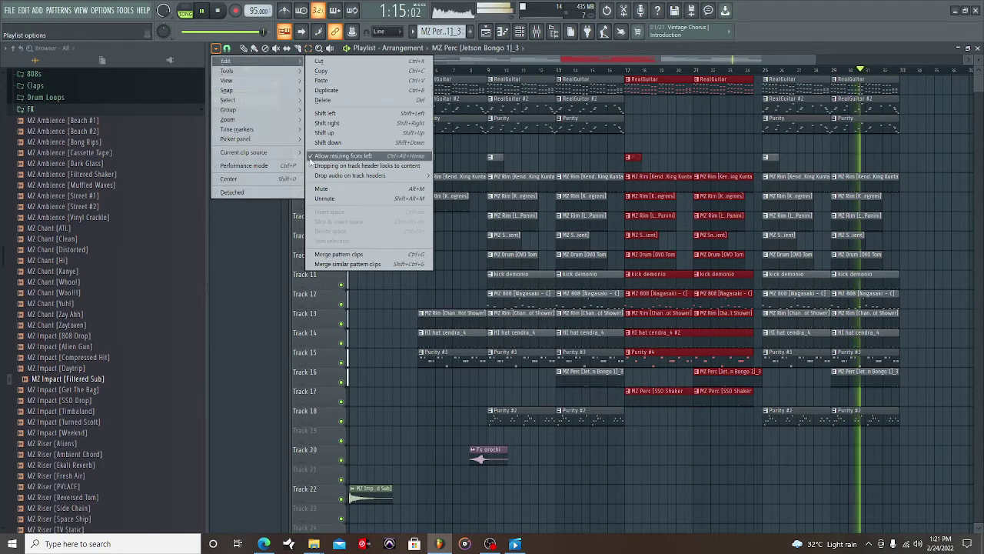
click(543, 66)
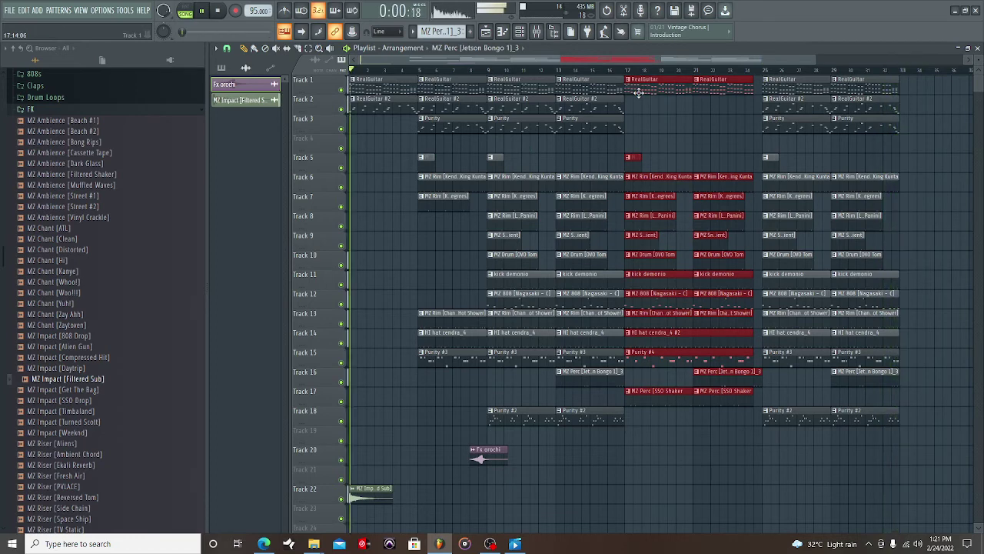
drag(647, 92, 917, 68)
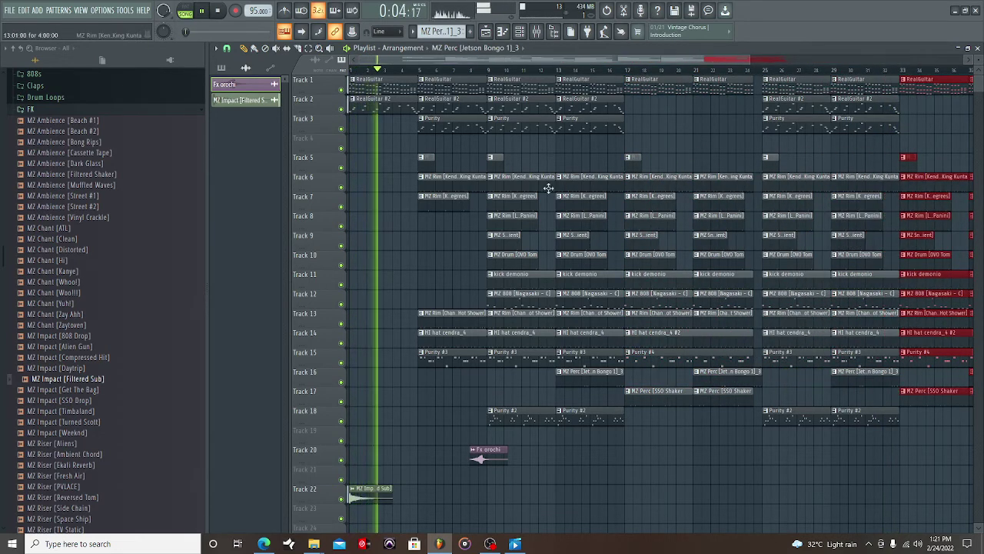
- Examine the notes of the MZ 808 [Nagasaki - C] pattern in the piano roll and return to the playlist
click(534, 306)
key(F6)
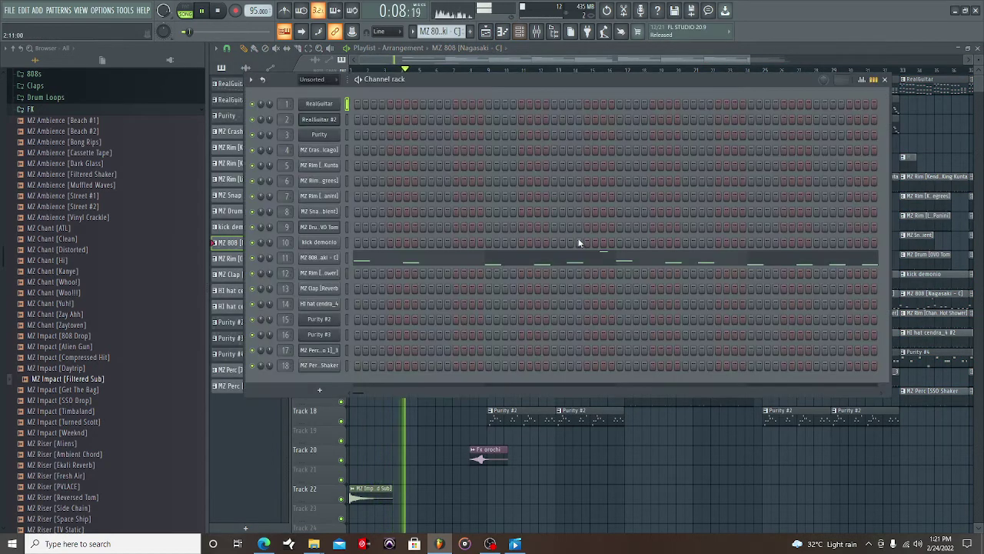
click(671, 265)
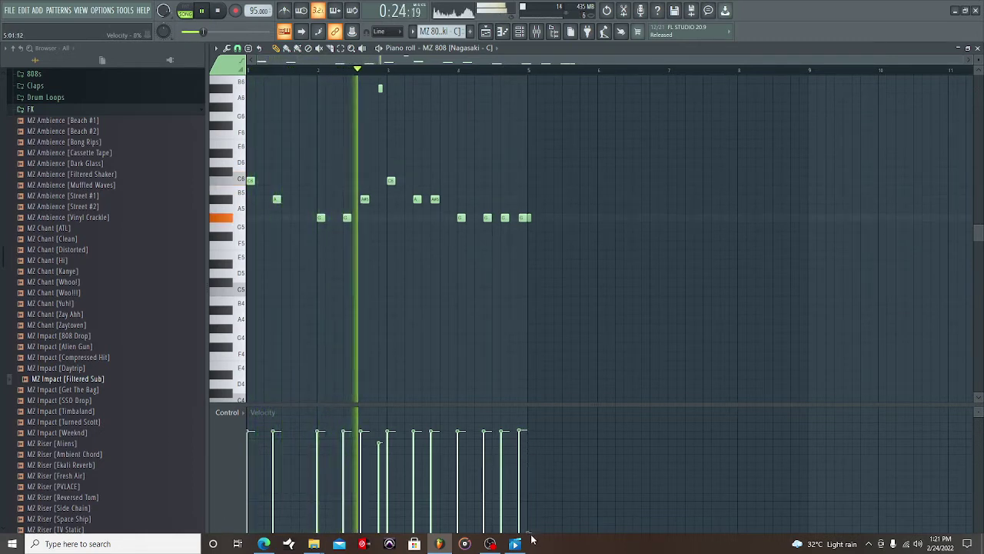
scroll(610, 236, up, 1)
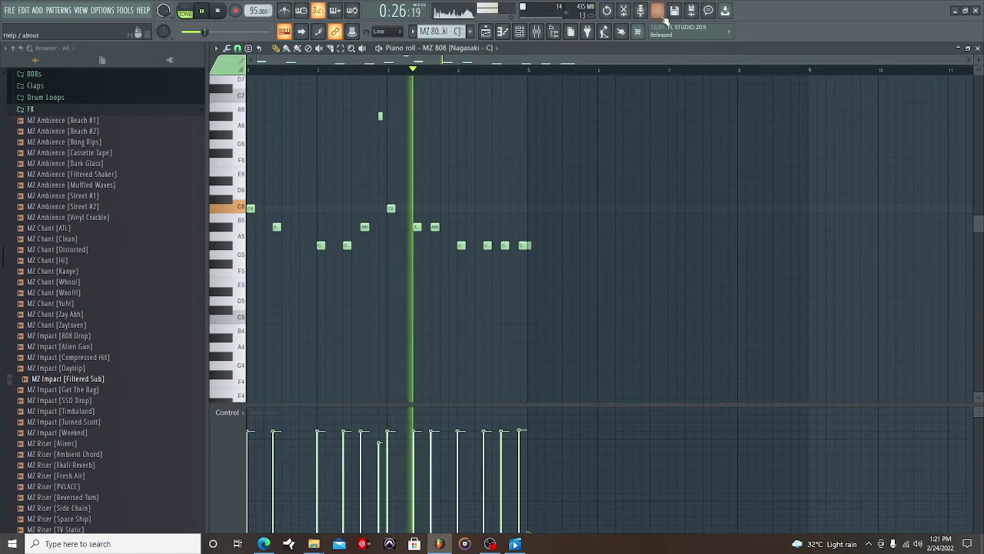
click(536, 33)
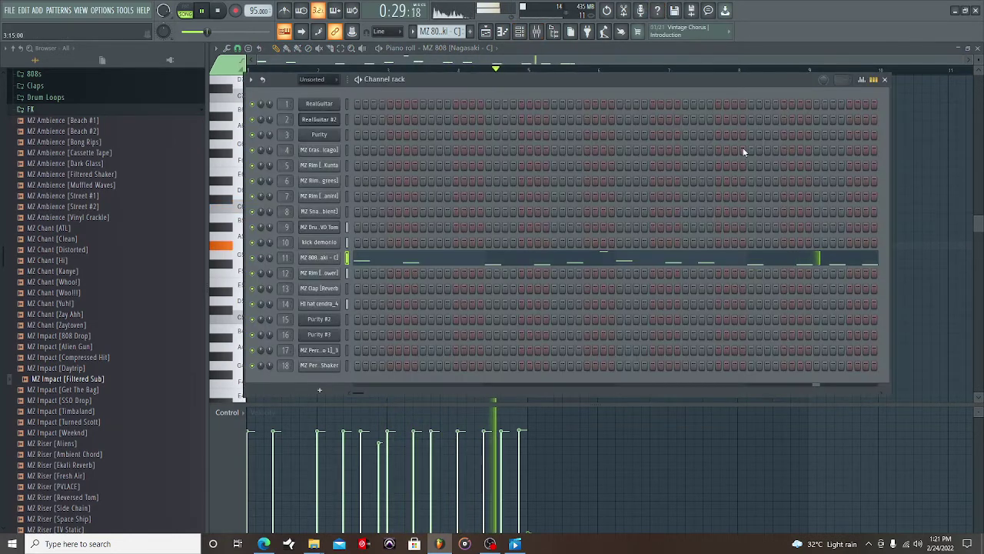
click(536, 33)
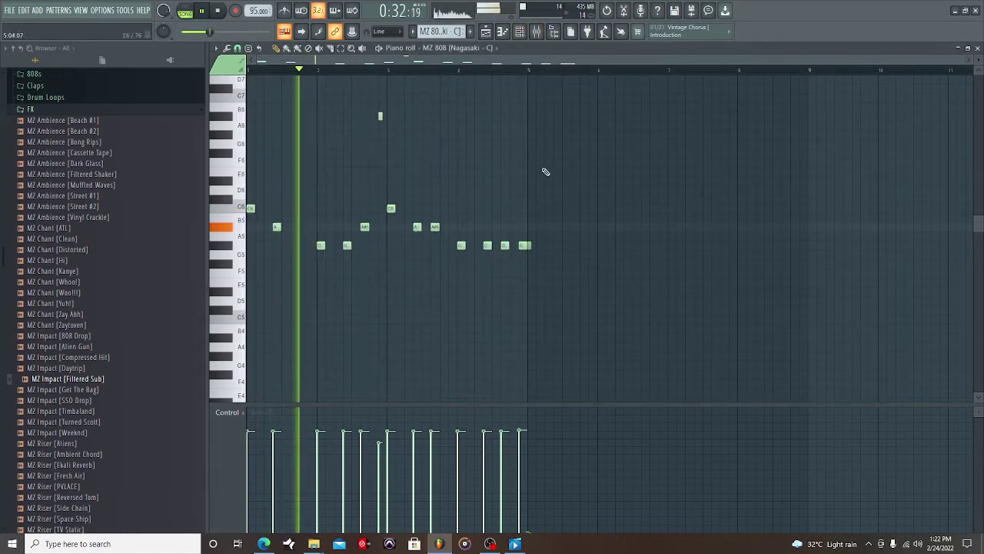
click(486, 31)
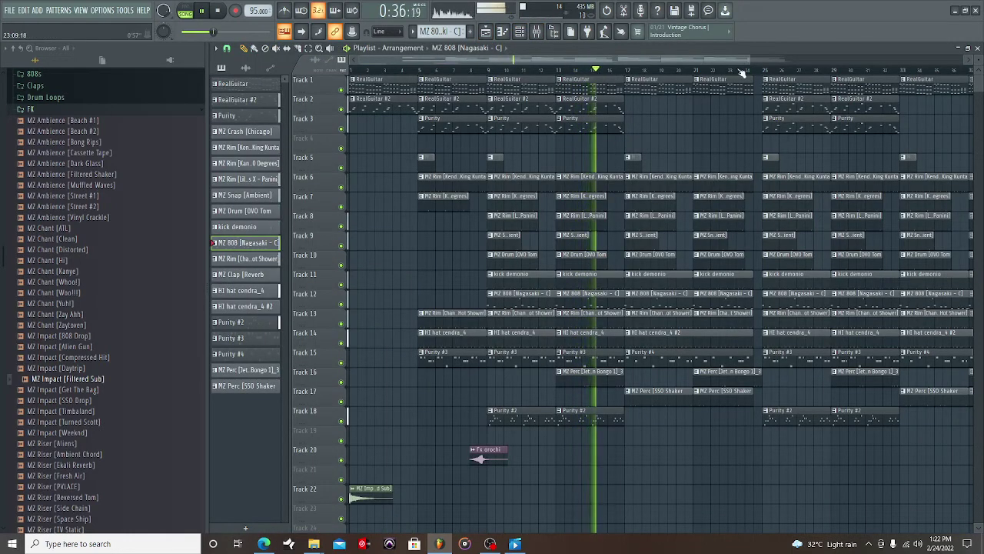
- Extend the last RealGuitar clip on Track 1 to bar 41 and merge the two RealGuitar clips from bar 33 into one pattern
drag(684, 59, 832, 120)
drag(794, 81, 803, 82)
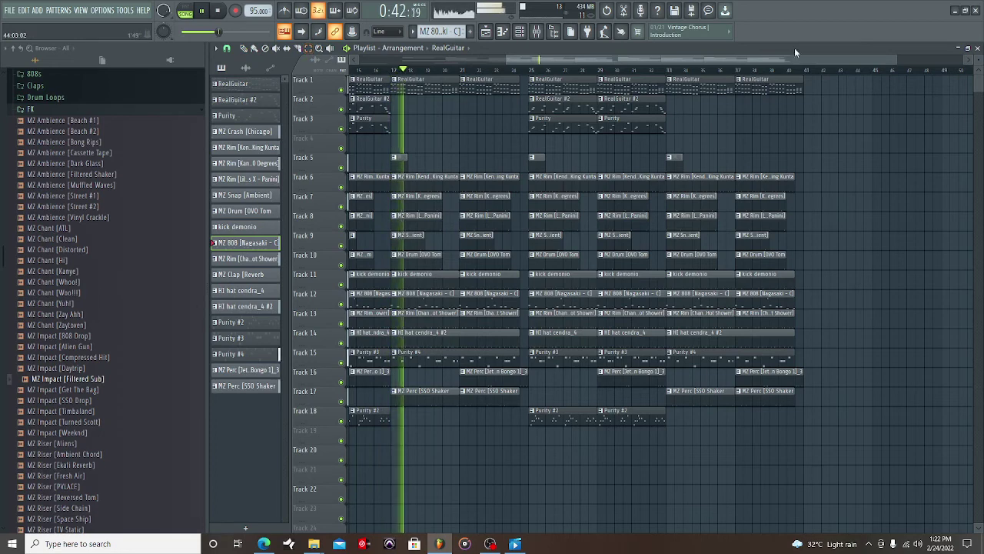
drag(796, 89, 692, 77)
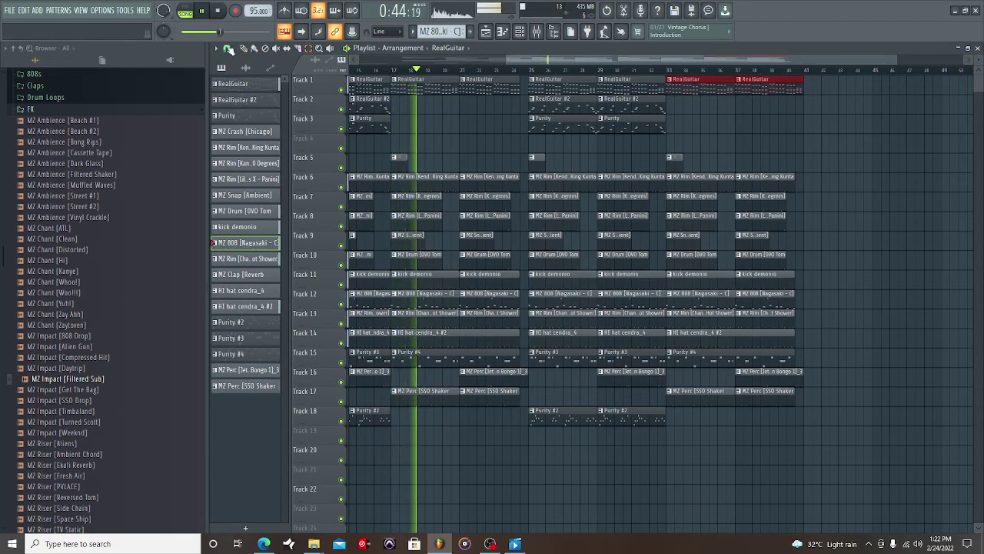
click(217, 49)
mouse_move(230, 61)
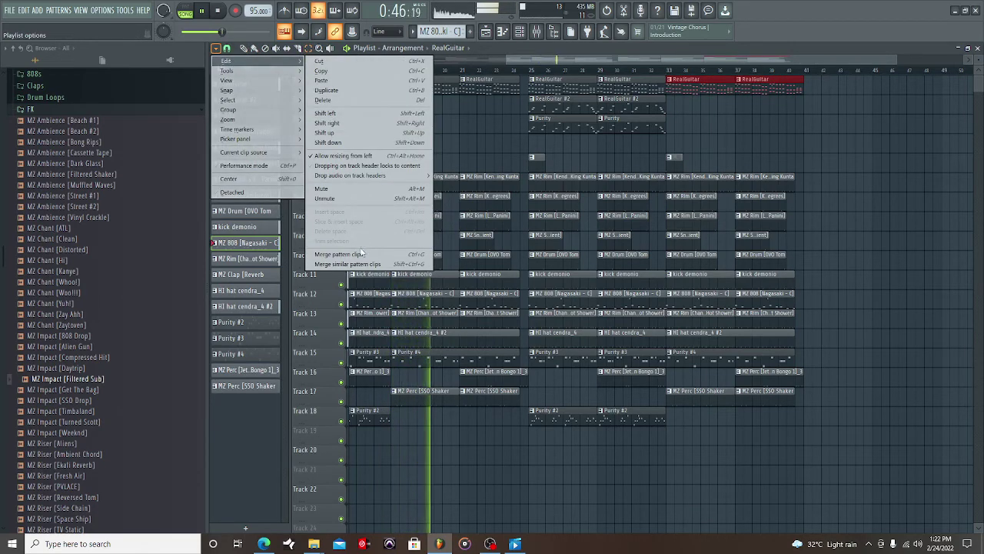
click(361, 255)
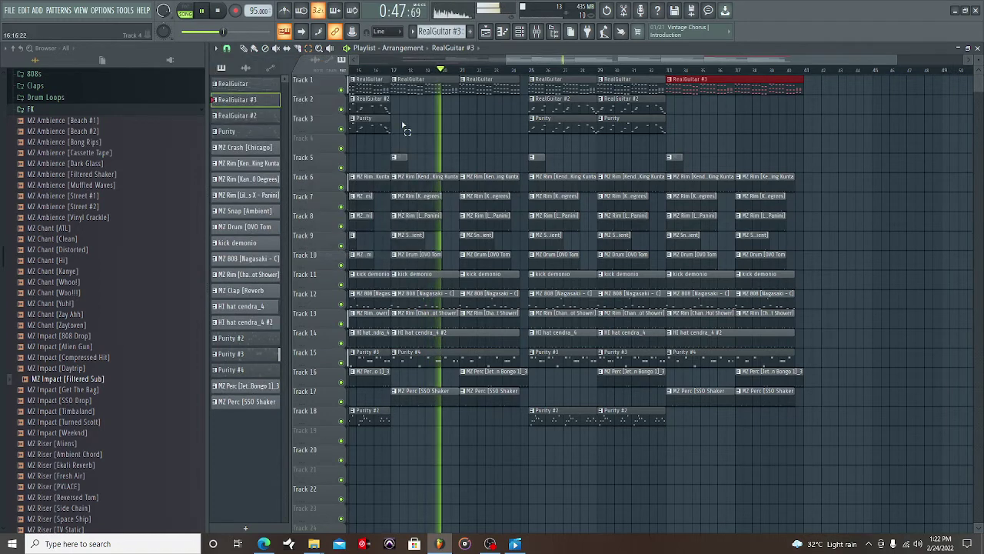
- Open the RealGuitar notes of the merged pattern in the piano roll and switch playback to pattern mode
click(520, 32)
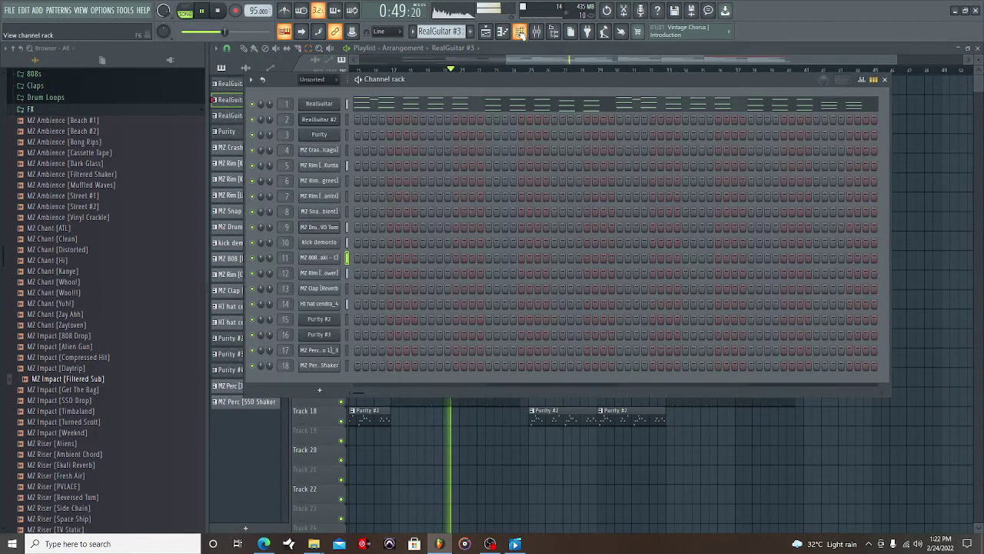
click(479, 109)
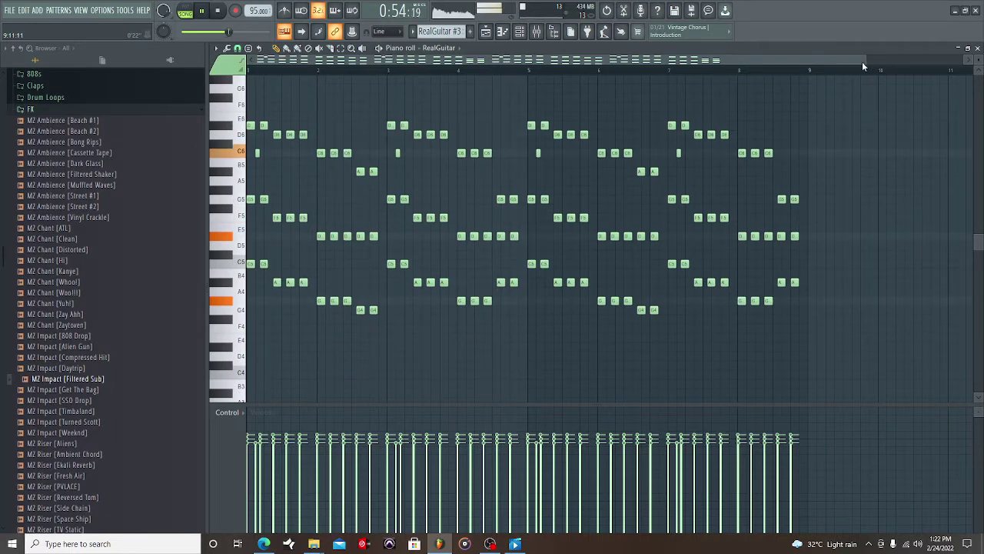
drag(862, 62, 561, 61)
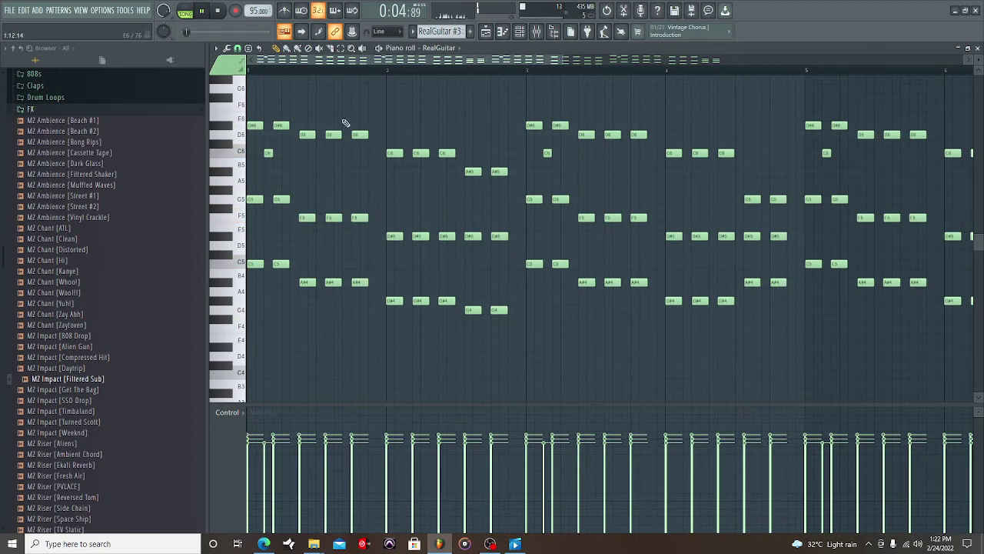
click(184, 10)
- Delete the second chord and the short C6 note in bar 1 of the merged guitar pattern and play the result
click(280, 126)
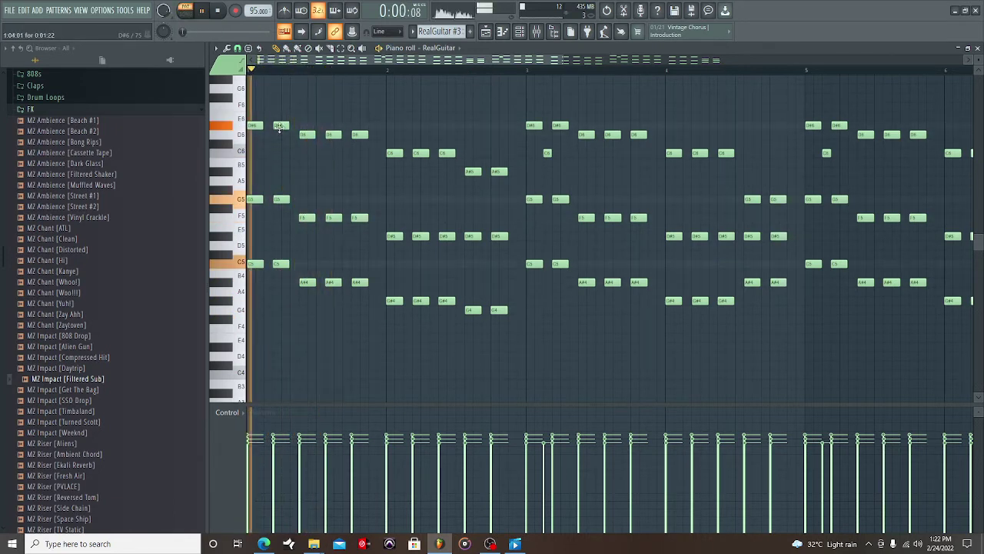
key(space)
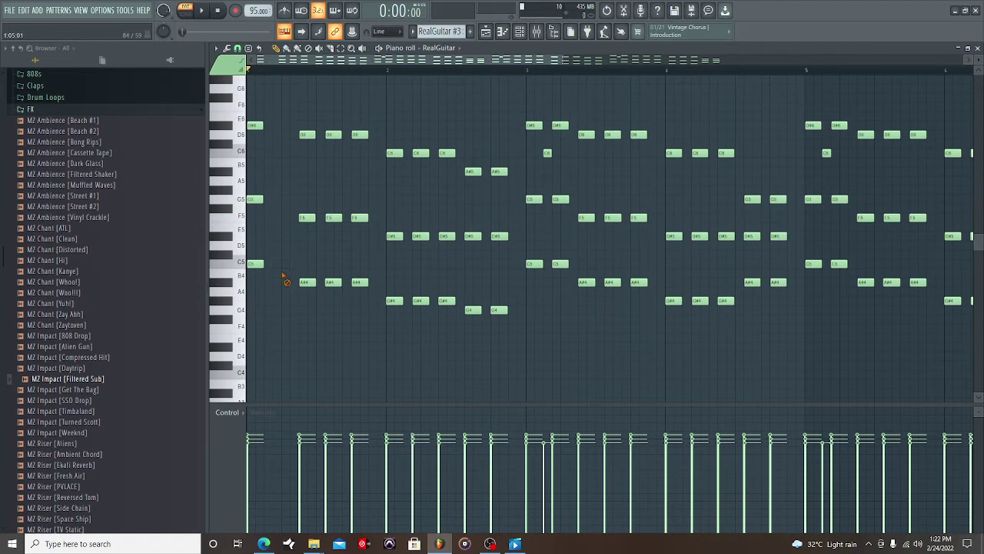
key(space)
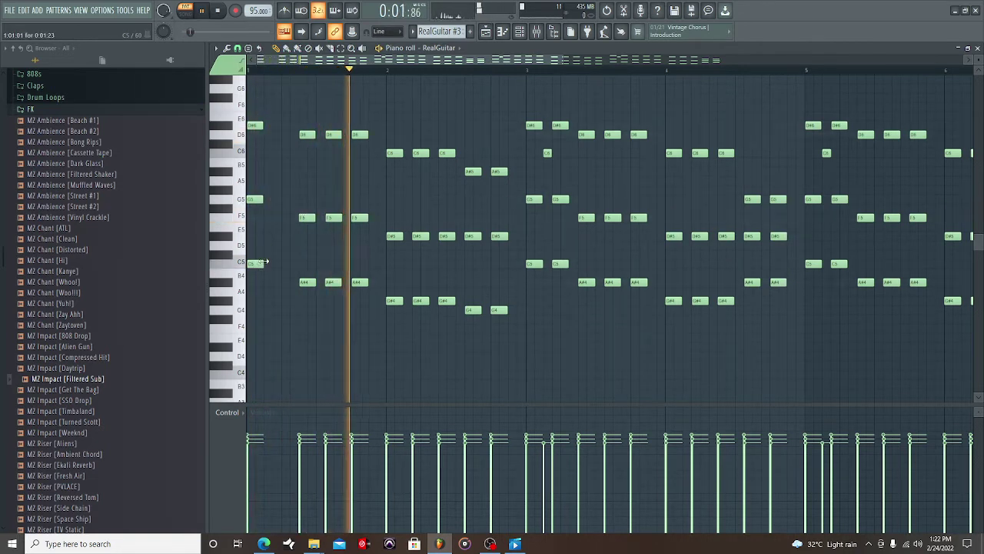
right_click(420, 301)
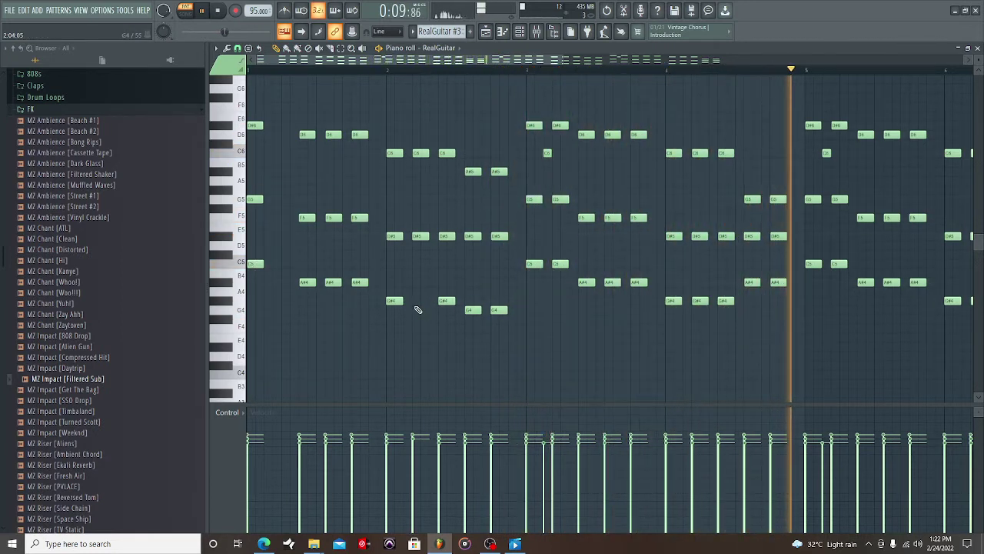
click(416, 302)
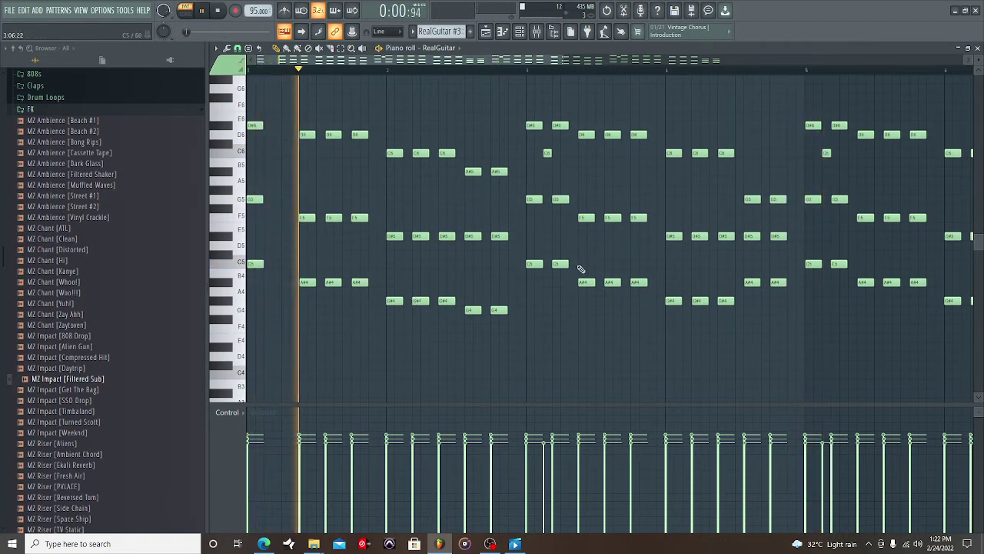
- Delete the second chord and the short C6 note in bar 3 of the merged guitar pattern
right_click(559, 127)
right_click(559, 199)
right_click(559, 264)
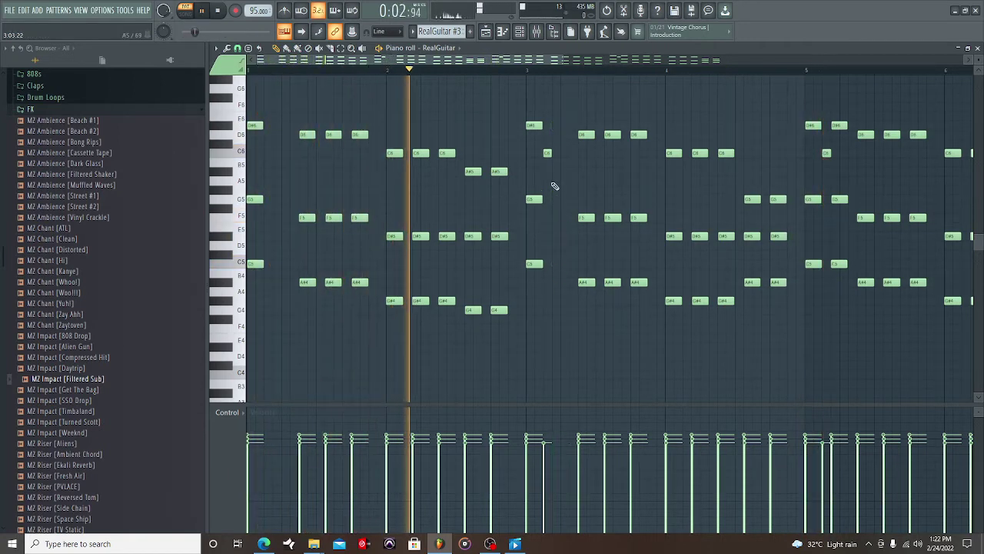
right_click(547, 152)
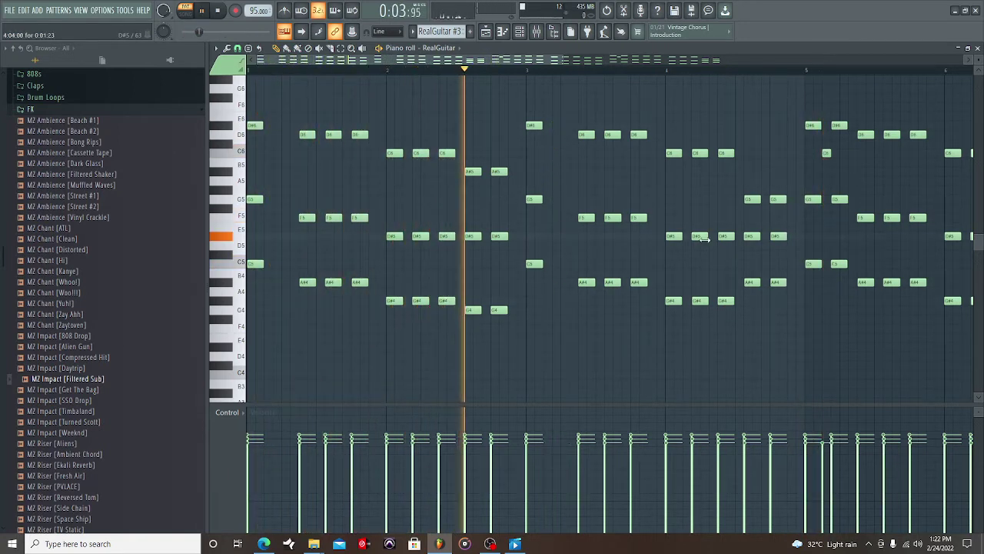
- Delete the second chord and the short C6 note in bar 5 of the merged guitar pattern
right_click(839, 124)
right_click(839, 199)
right_click(839, 263)
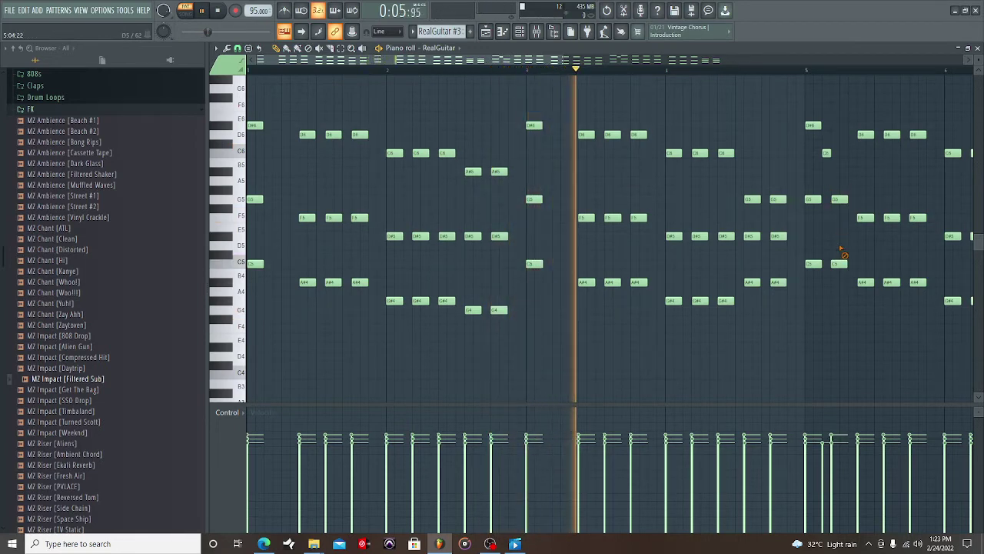
right_click(825, 153)
drag(549, 62, 643, 70)
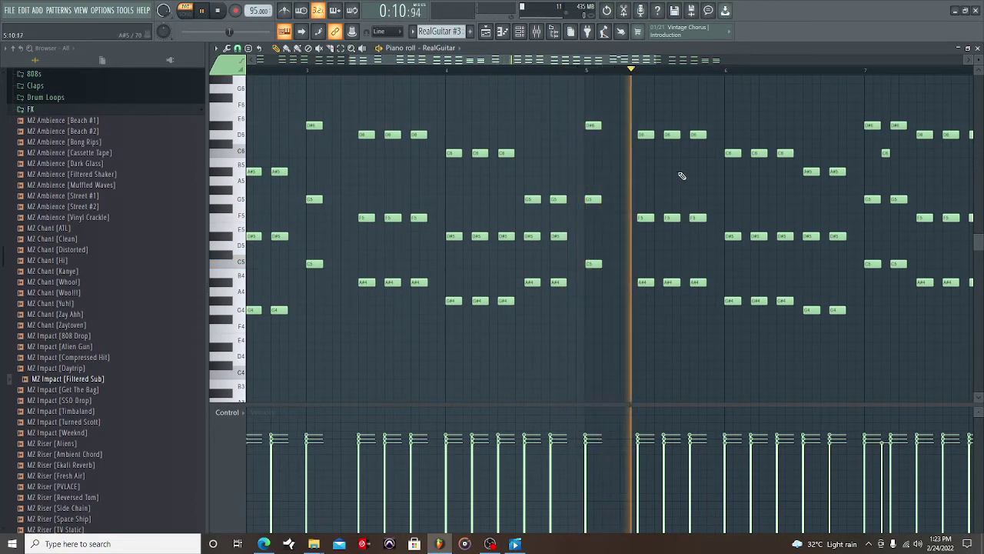
- Try a short D6 note after a short C6 note in bar 5 of the guitar pattern and play it back
key(space)
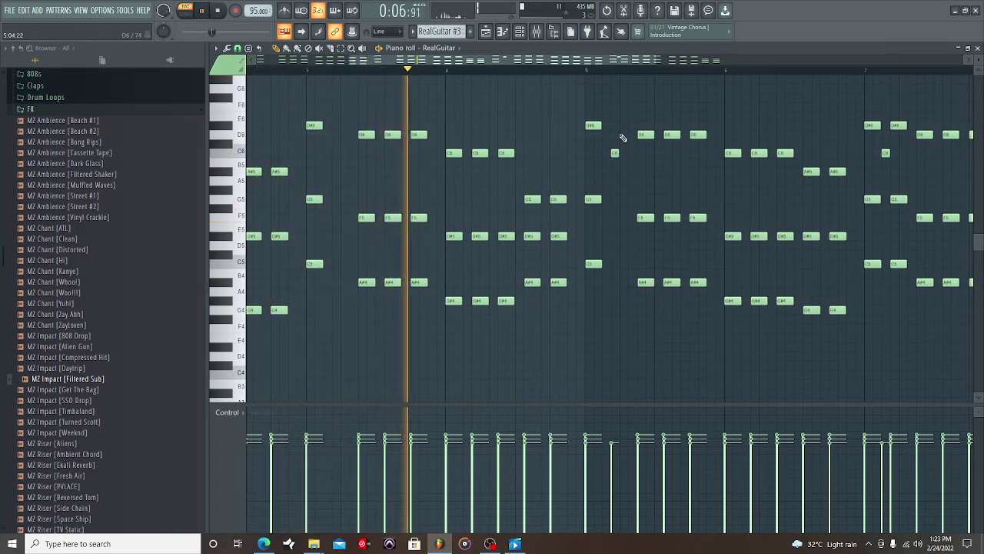
click(623, 136)
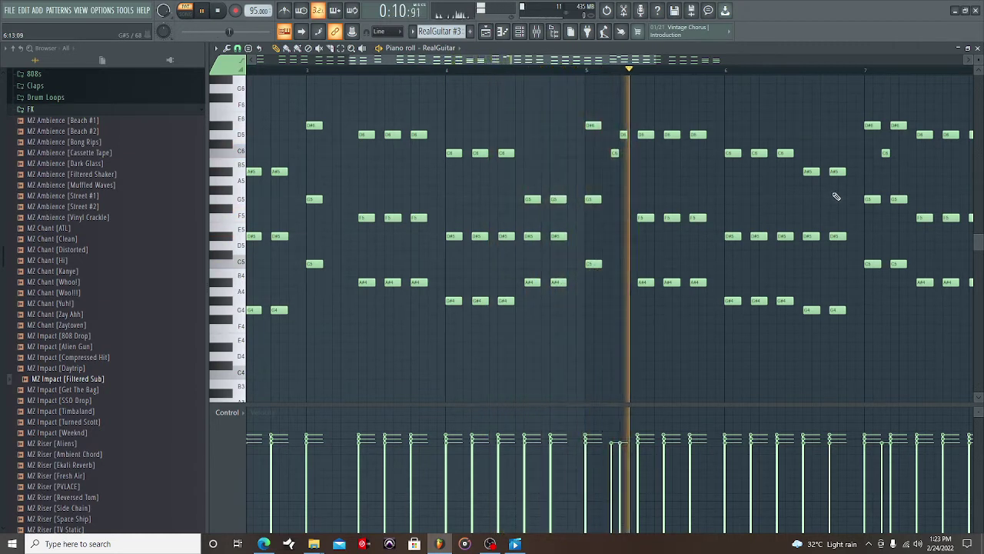
key(space)
key(space)
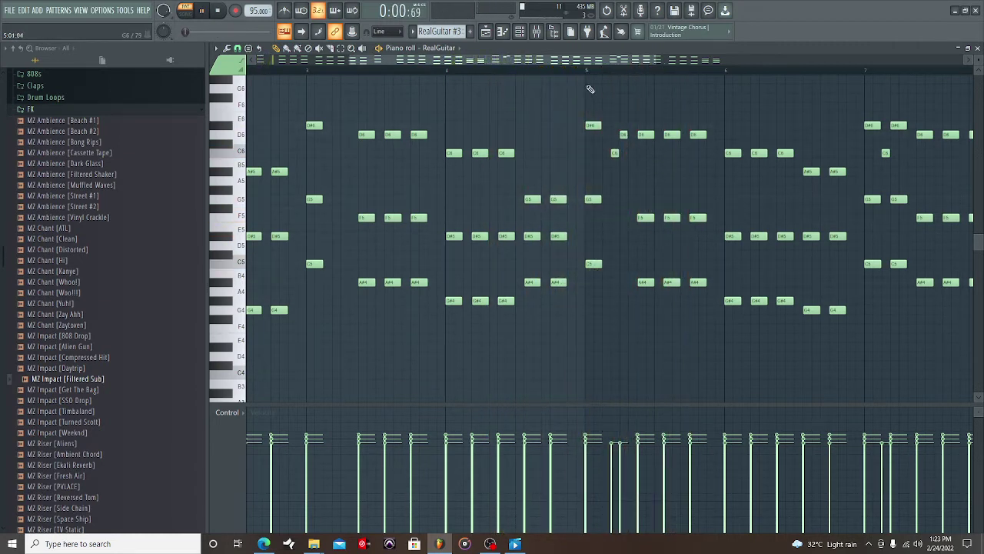
click(538, 70)
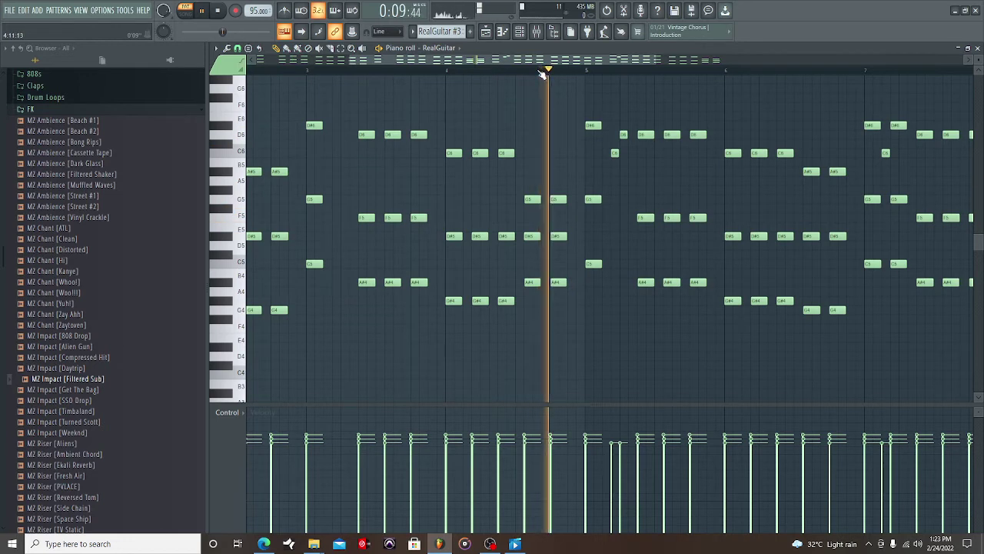
key(space)
- Try the short D6 note at lower pitches, then delete it and the short C6 note in bar 5 and replay
click(624, 135)
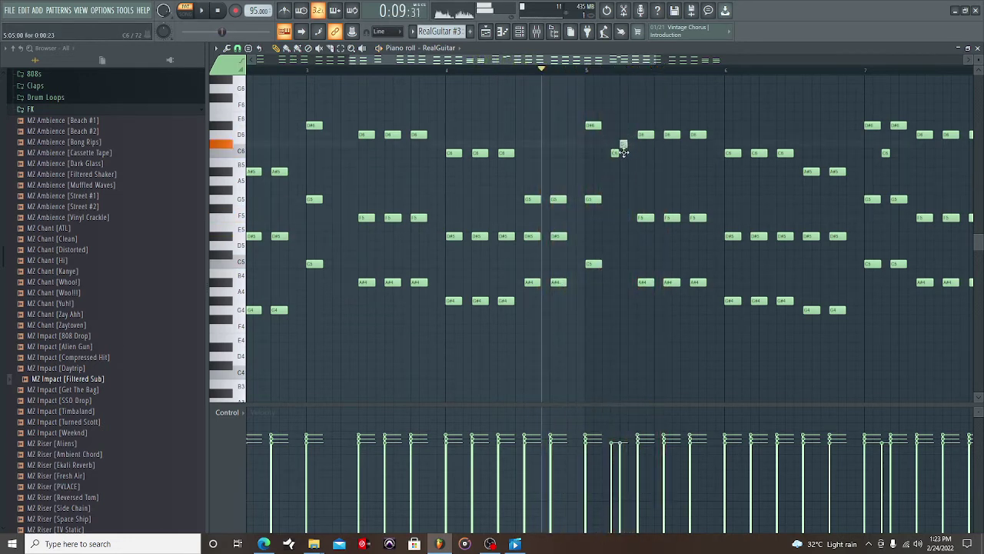
key(space)
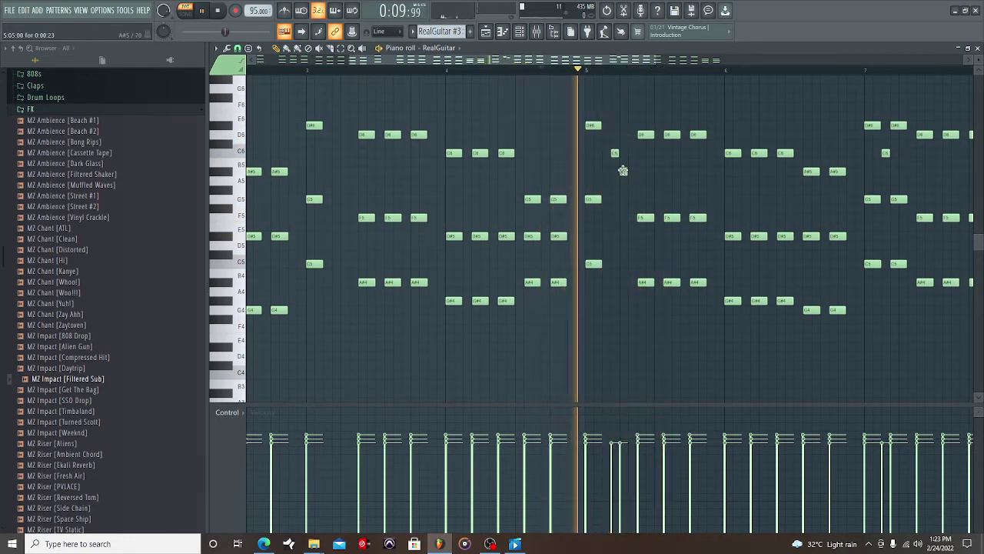
drag(623, 172, 623, 183)
right_click(623, 183)
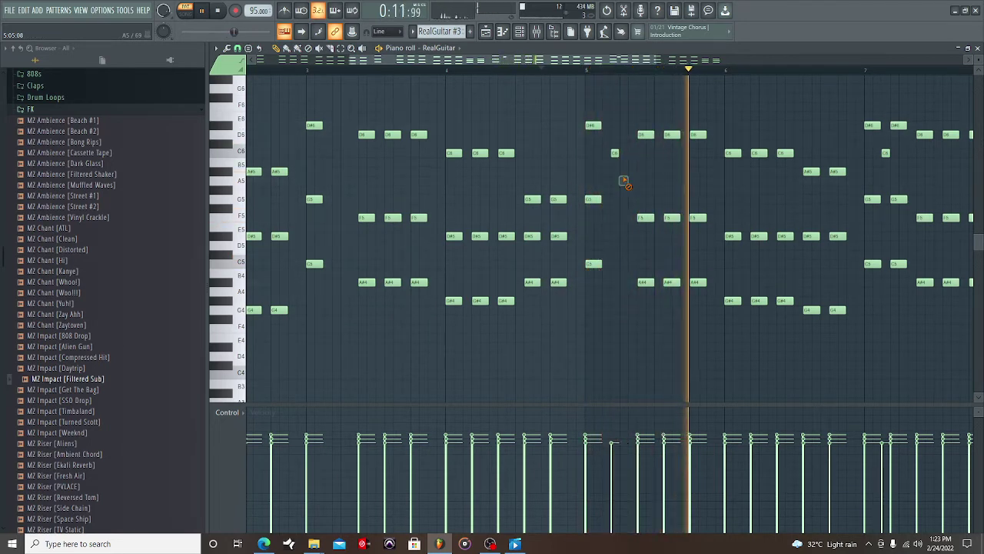
right_click(615, 153)
key(space)
key(space)
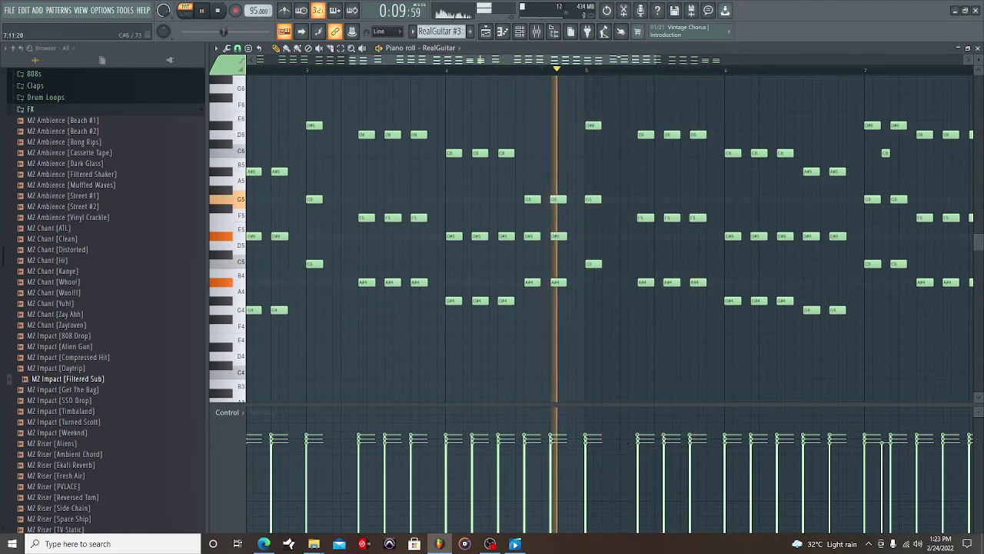
- Delete the second chord and the short C6 note in bar 7 of the merged guitar pattern
right_click(898, 126)
right_click(898, 199)
right_click(897, 264)
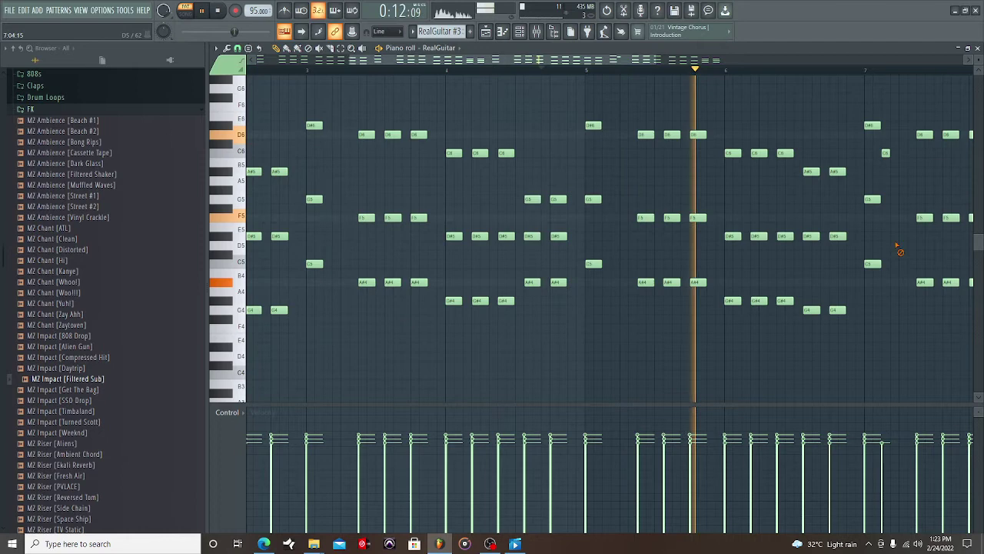
right_click(885, 153)
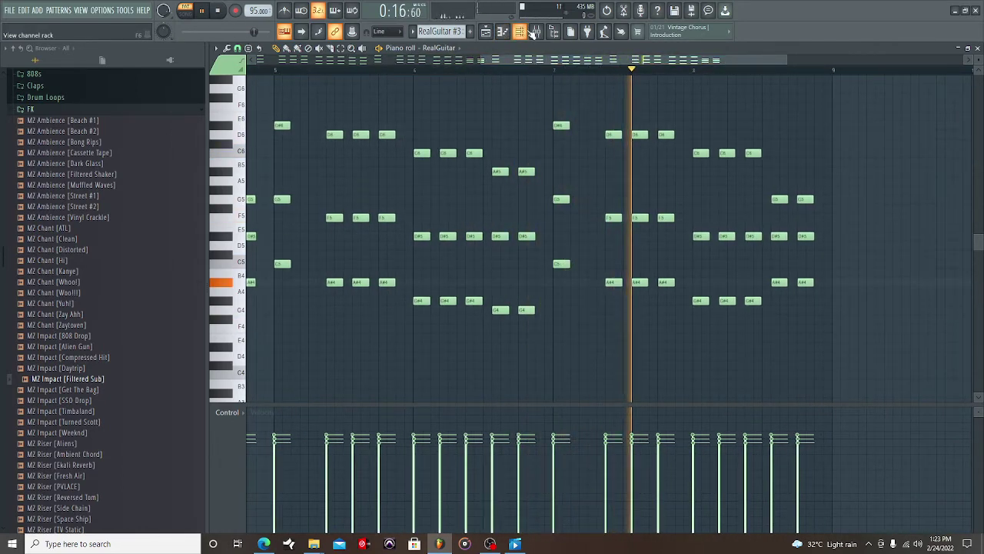
- Return to the playlist and play the song from just before bar 33
key(F6)
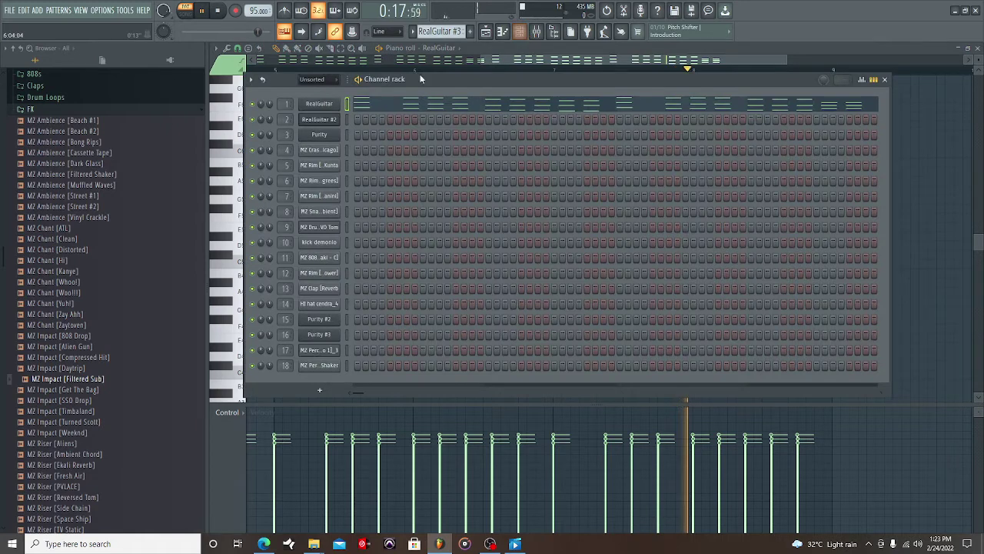
click(485, 34)
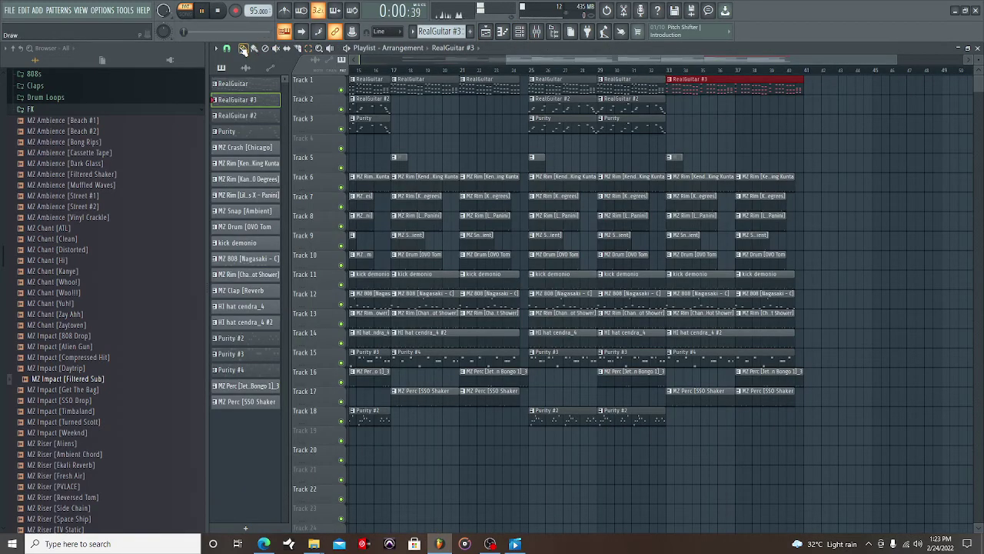
click(656, 70)
drag(645, 60, 489, 62)
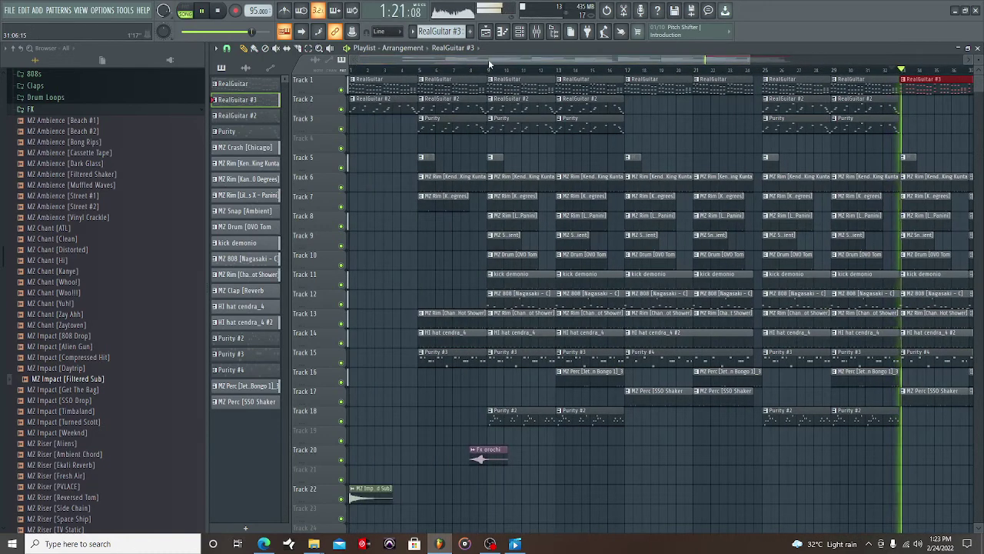
drag(750, 59, 908, 73)
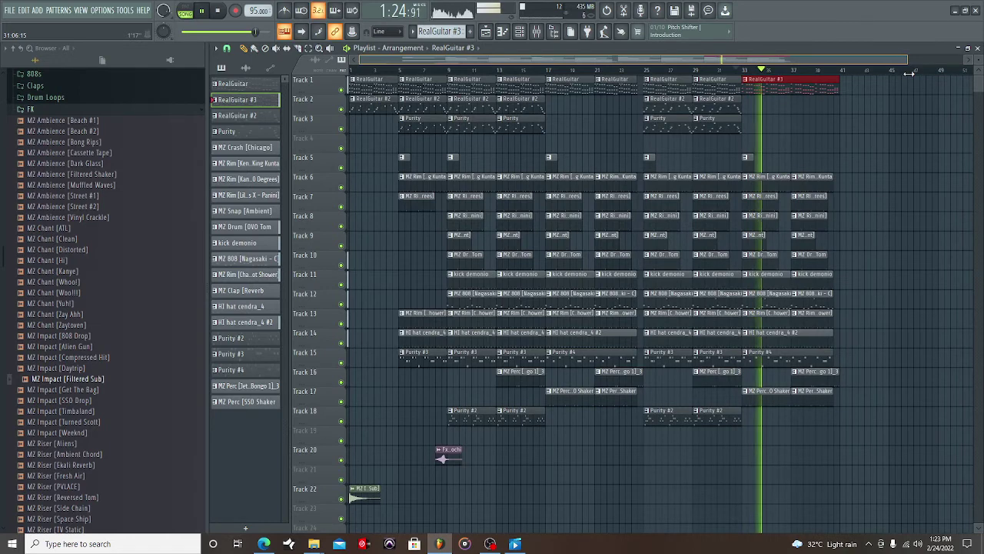
- Delete the MZ 808 clip at bar 33 on Track 12 and trim the end of the preceding 808 clip
right_click(774, 300)
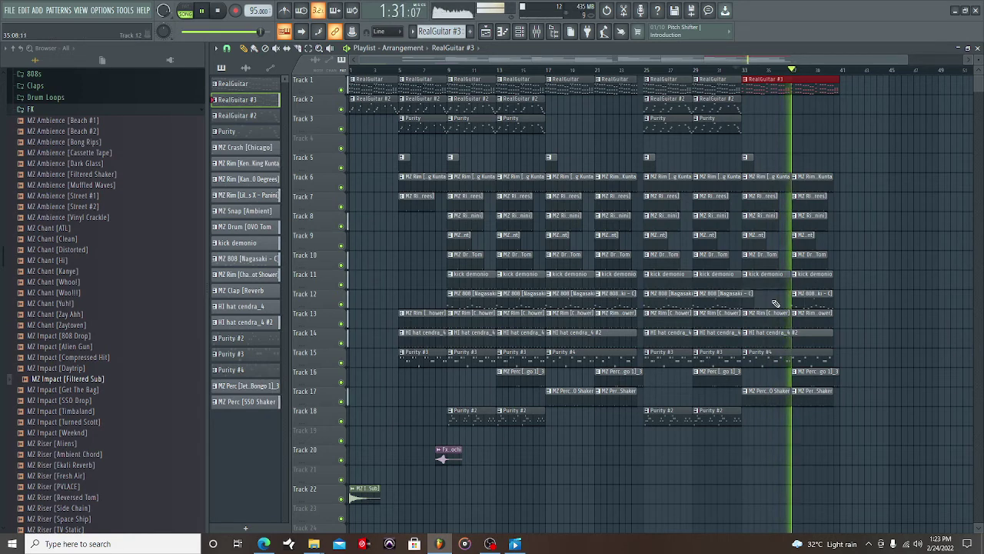
click(743, 73)
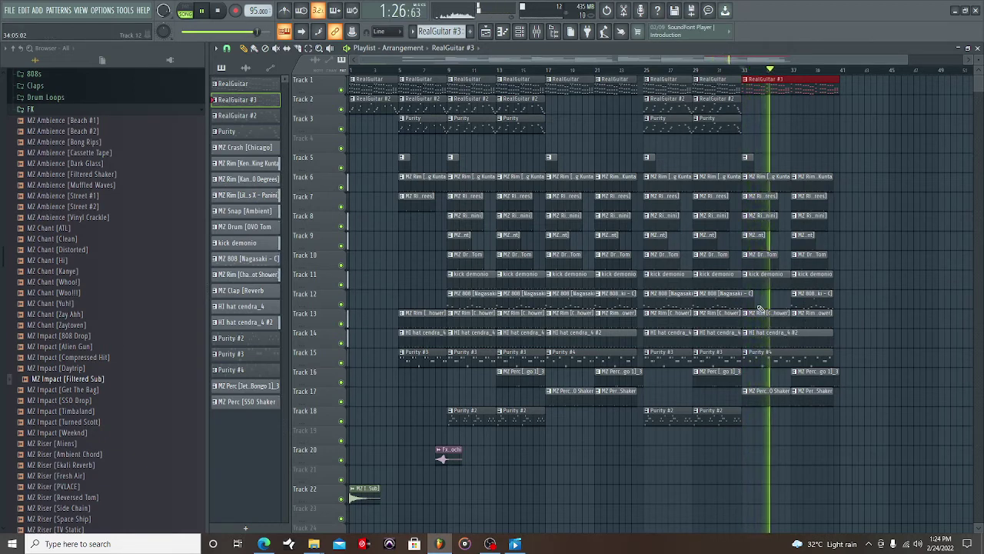
drag(753, 304, 748, 305)
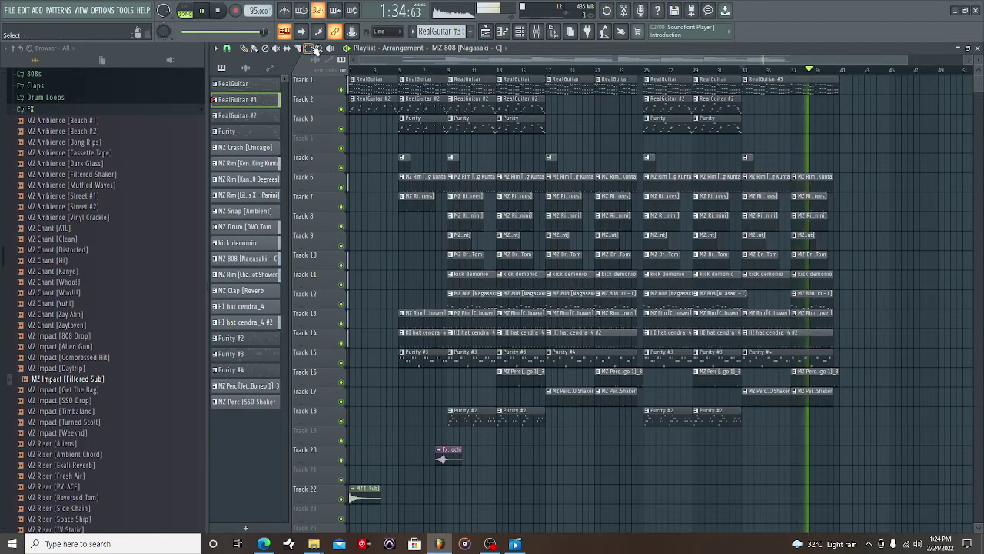
- Duplicate all clips from bars 25 to 32 and place the copy at bar 41
drag(727, 75, 648, 435)
click(216, 48)
mouse_move(246, 61)
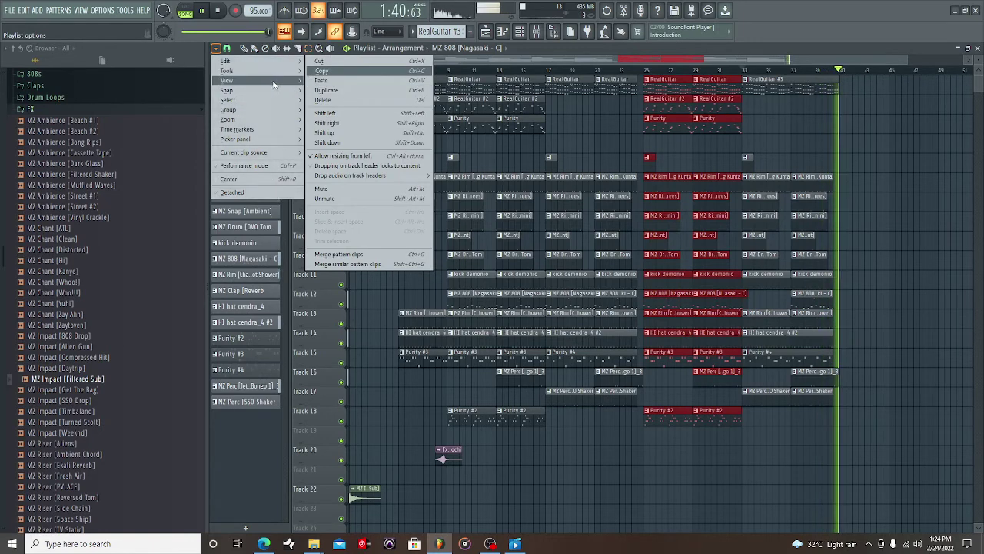
click(331, 91)
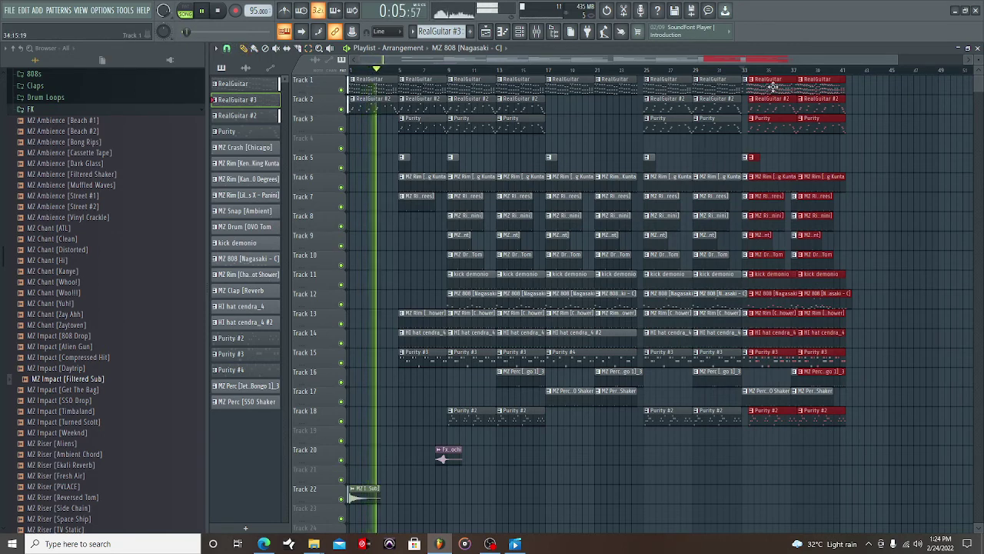
drag(773, 87, 860, 88)
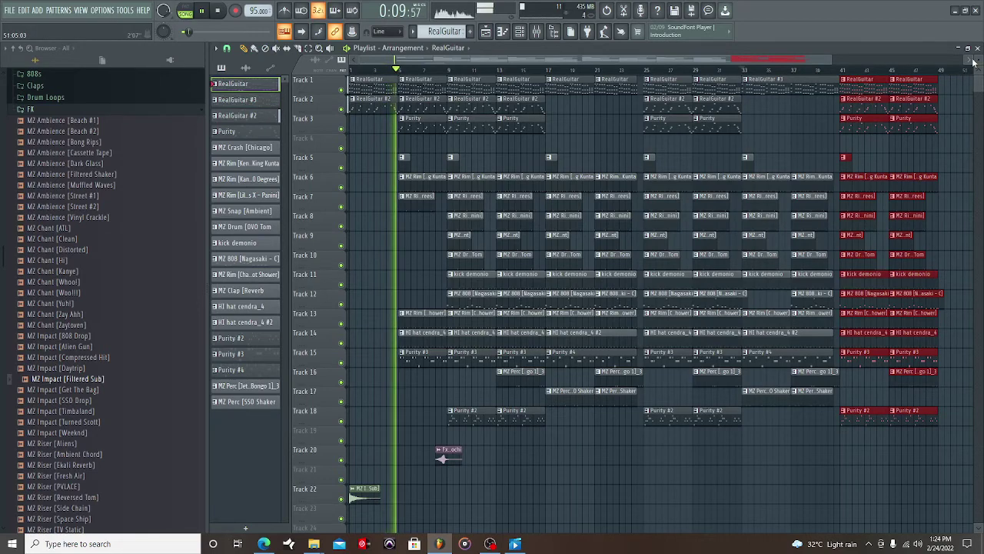
- Hide the browser to widen the playlist
drag(975, 61, 975, 58)
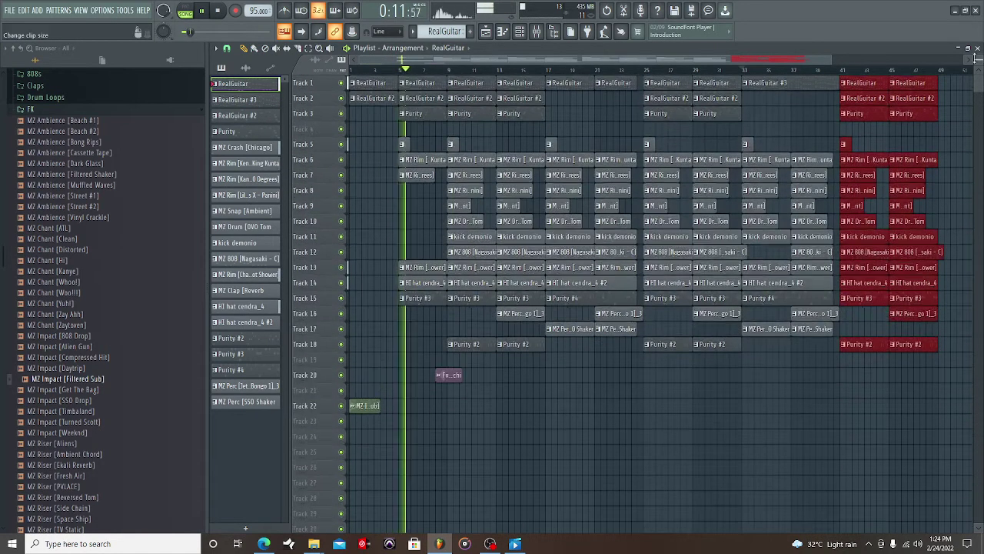
click(553, 32)
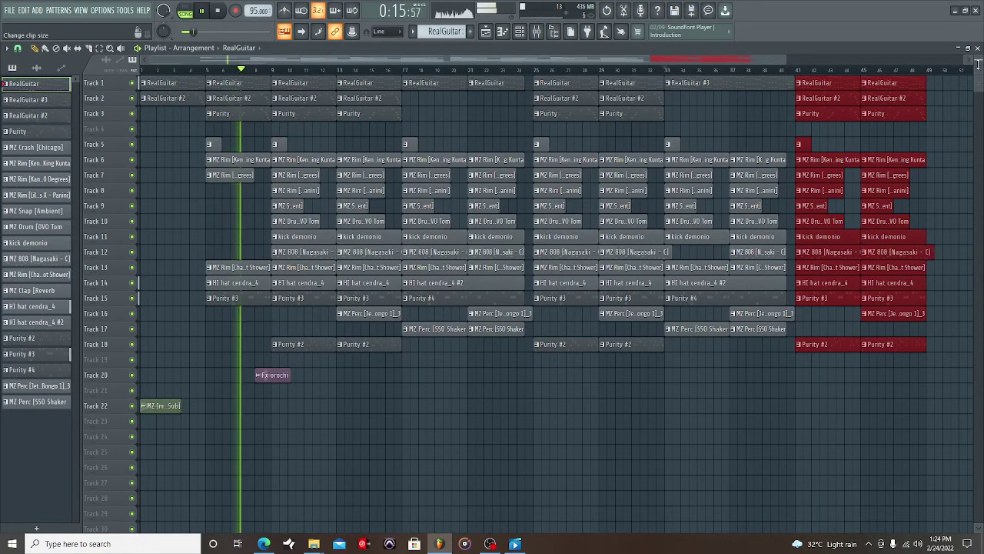
mouse_move(978, 65)
mouse_down()
mouse_move(978, 75)
mouse_move(978, 66)
mouse_up()
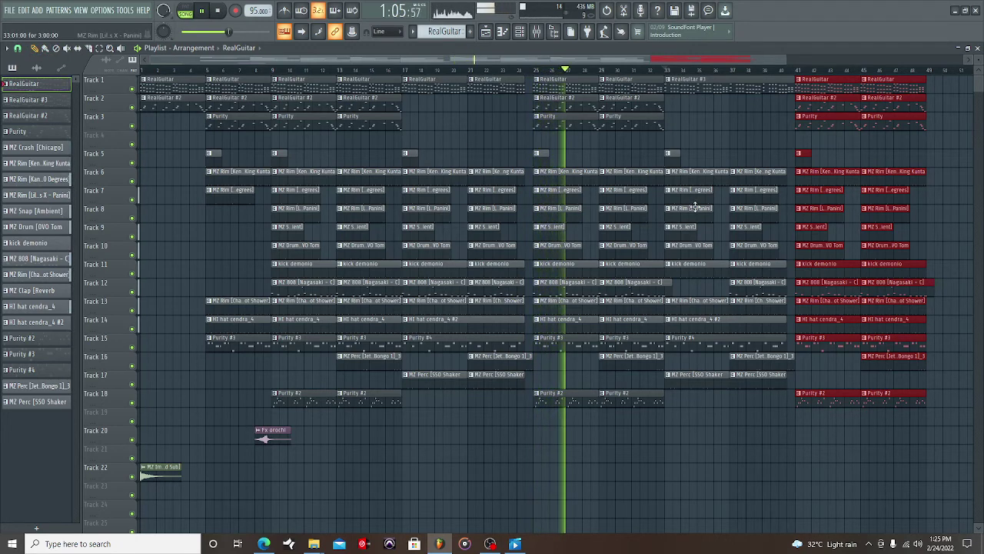
- Play the song from bar 17 and delete the MZ Snap clips at bars 17 and 21 on Track 9
click(403, 71)
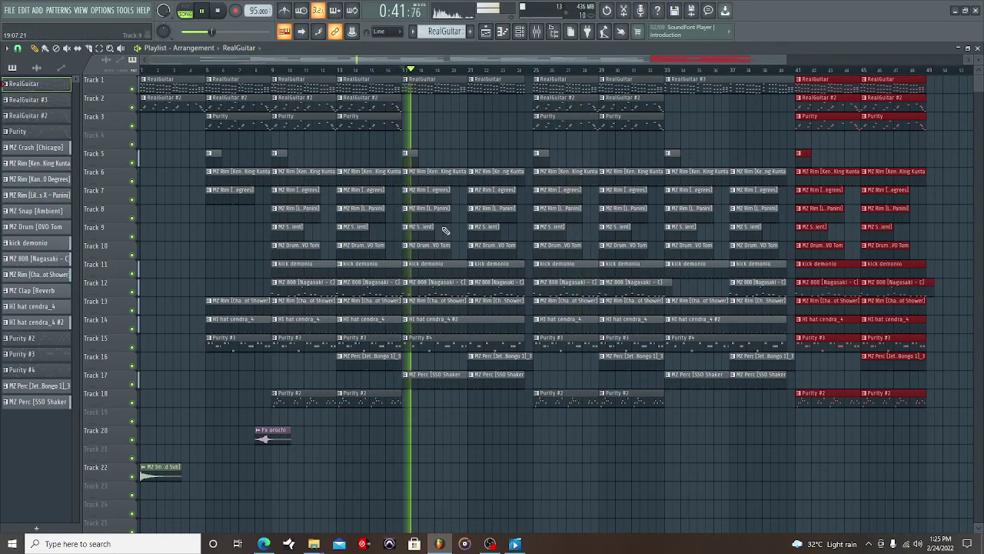
right_click(421, 235)
right_click(484, 234)
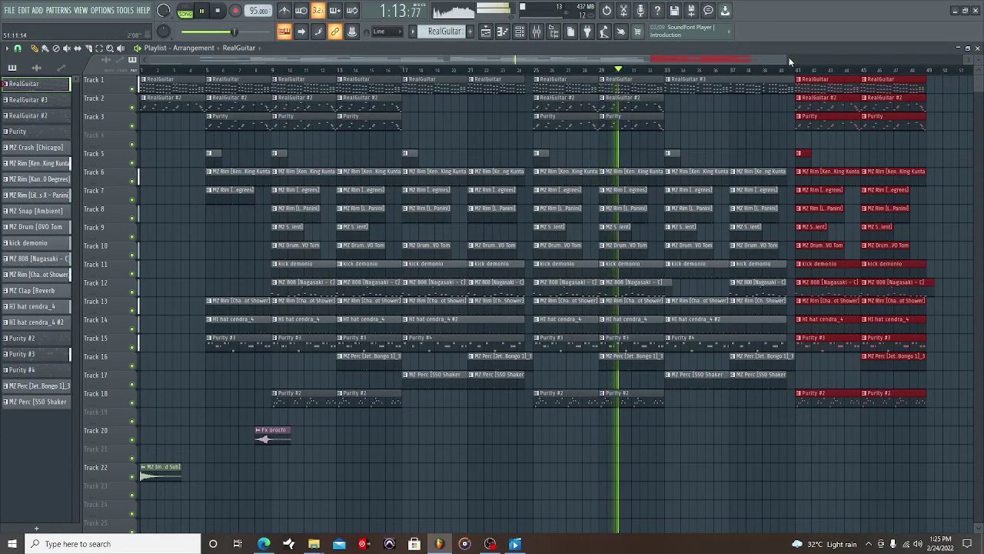
- Play from bar 17 and copy the clips of bars 17 to 32 to bar 49, leaving out the crash at bar 17
drag(790, 60, 925, 75)
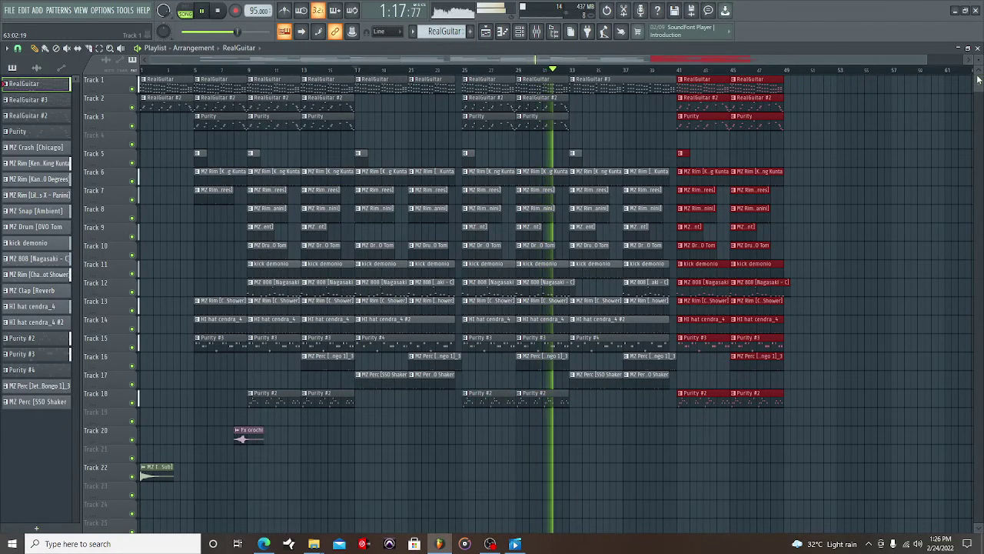
mouse_move(979, 70)
mouse_down()
mouse_move(979, 61)
mouse_move(978, 71)
mouse_up()
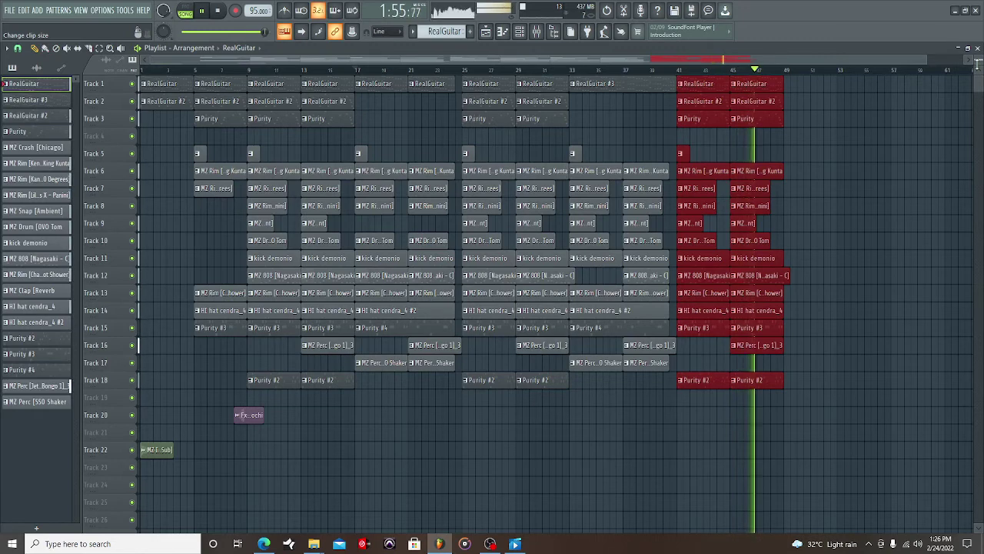
click(356, 71)
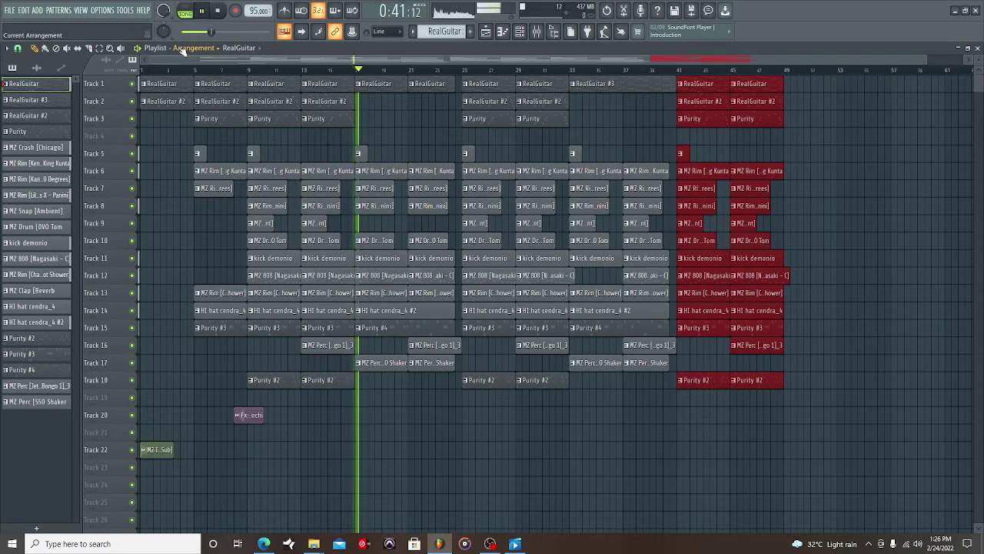
drag(555, 90, 379, 398)
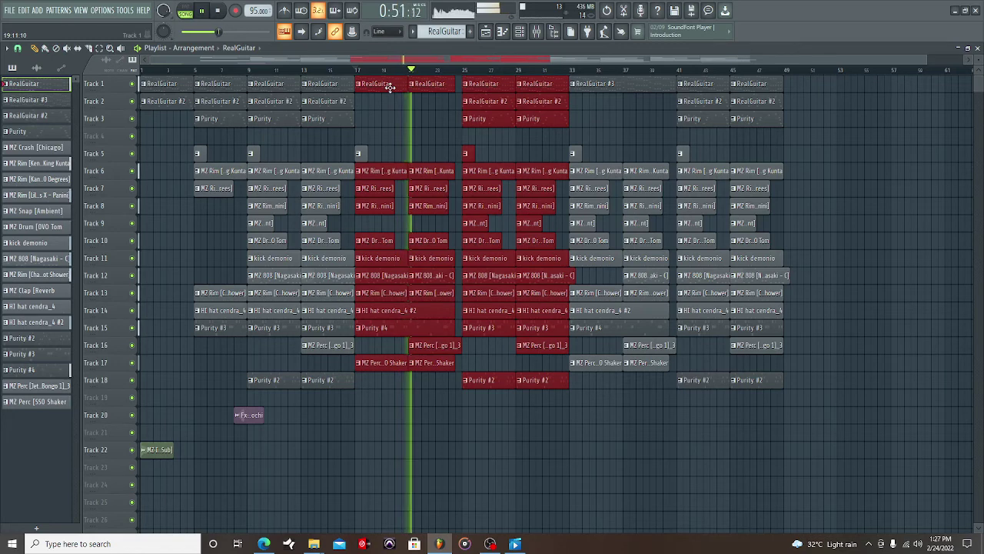
drag(390, 87, 818, 84)
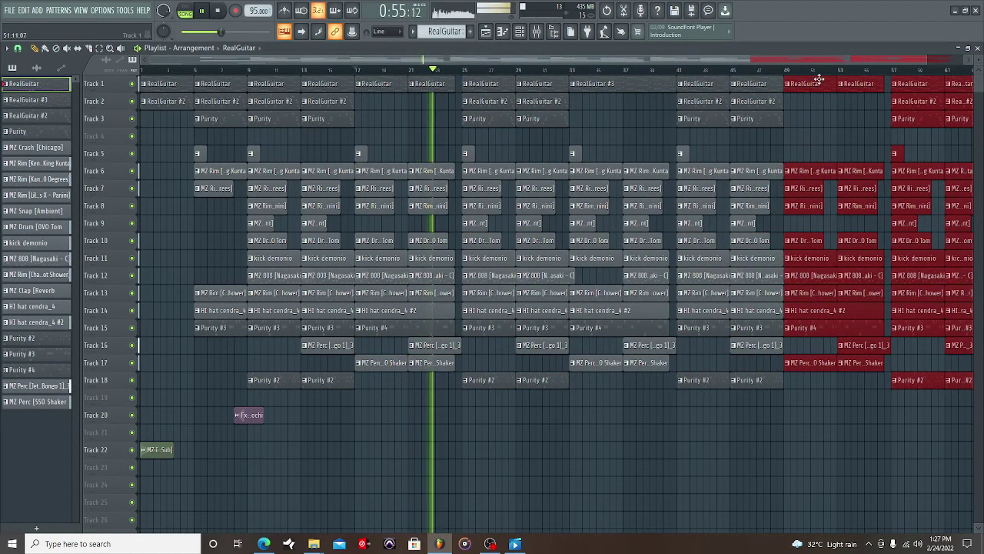
- Play the song from bar 49 and delete the kick demonio clip at bar 49 on Track 11
scroll(760, 62, down, 2)
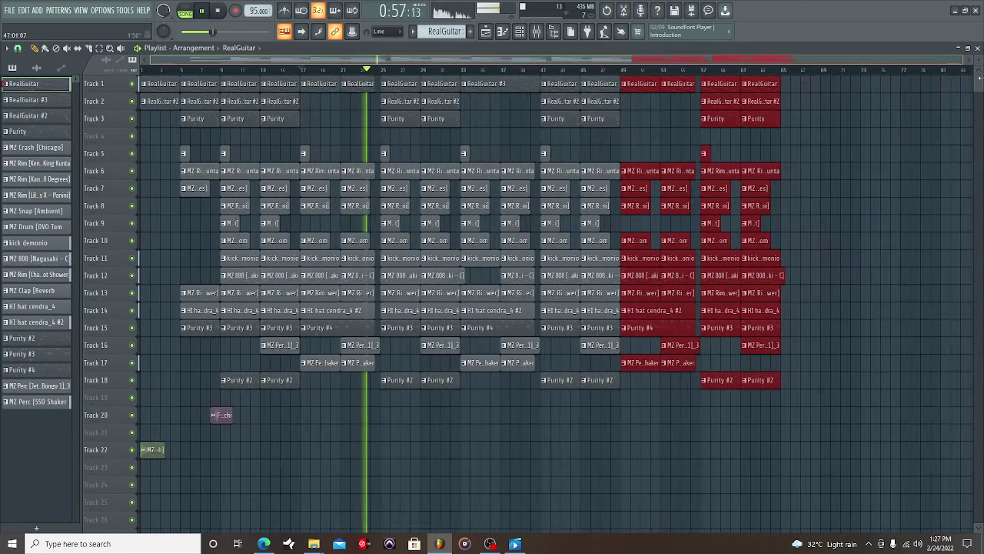
click(619, 71)
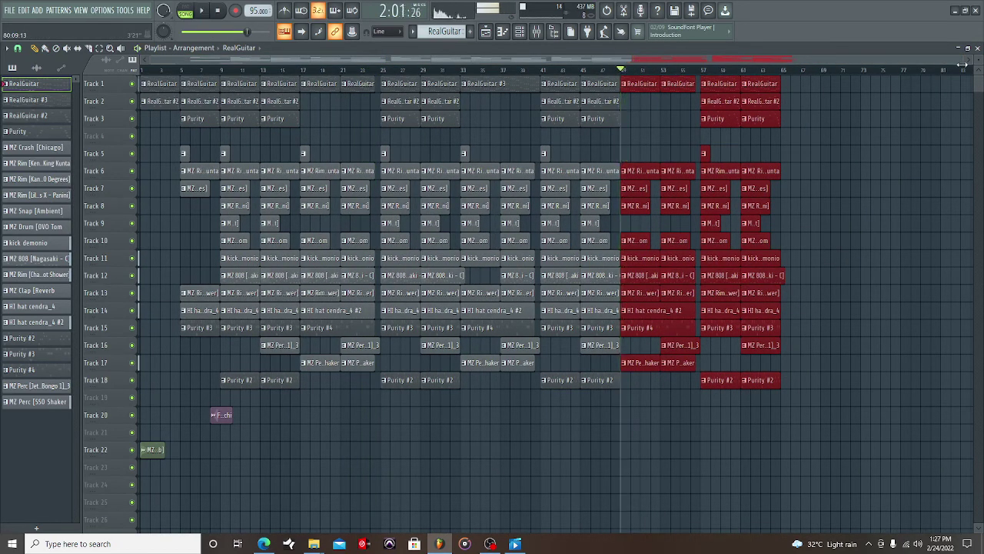
drag(963, 61, 786, 66)
right_click(552, 254)
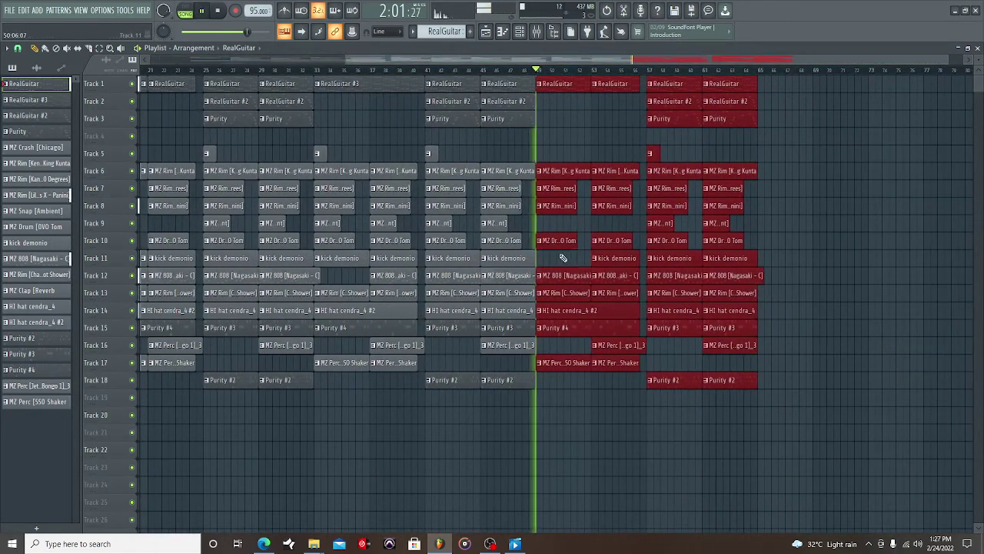
- Delete the MZ 808 clip at bar 49 and trim the bar 49 section's long clips half a bar shorter, keeping the King Kunta rim at four bars
right_click(567, 270)
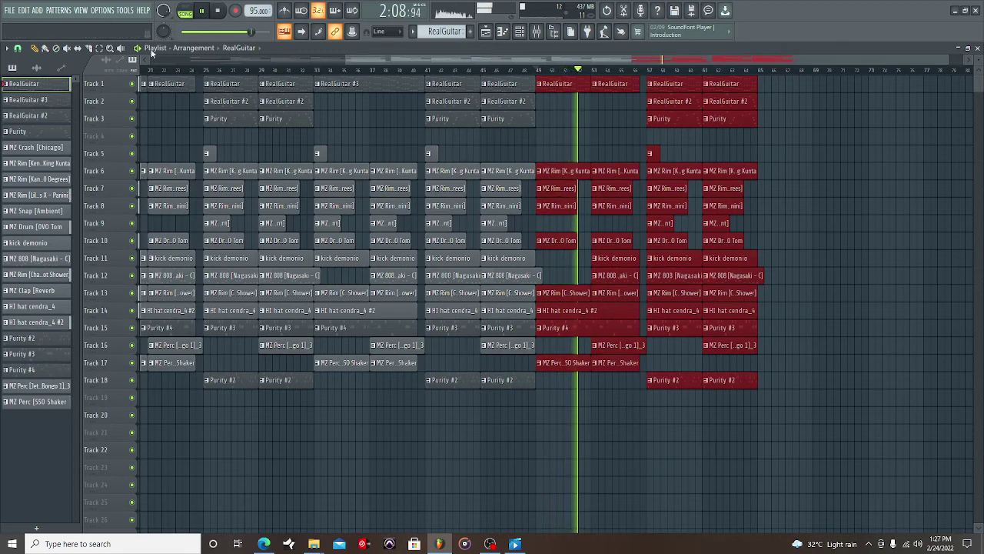
drag(587, 89, 590, 369)
key(space)
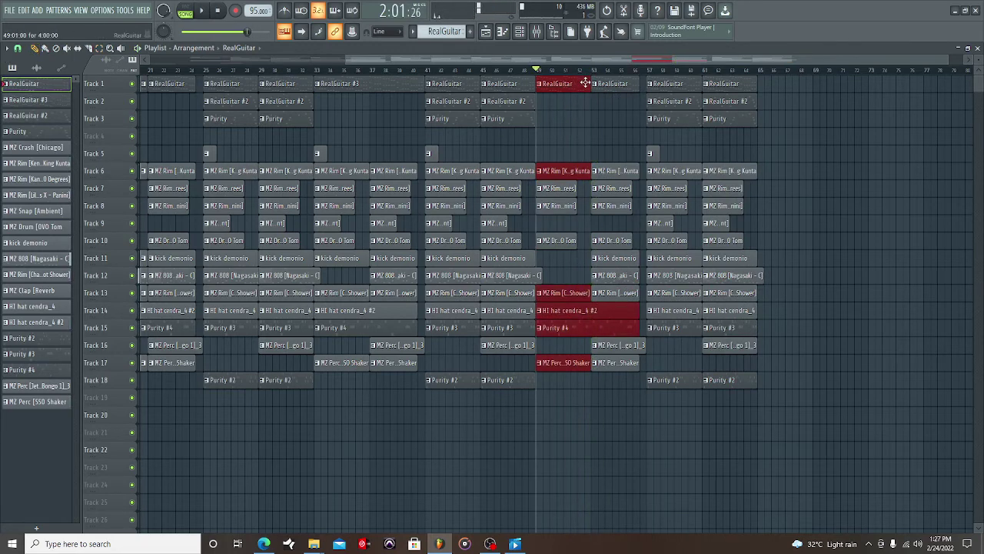
key(space)
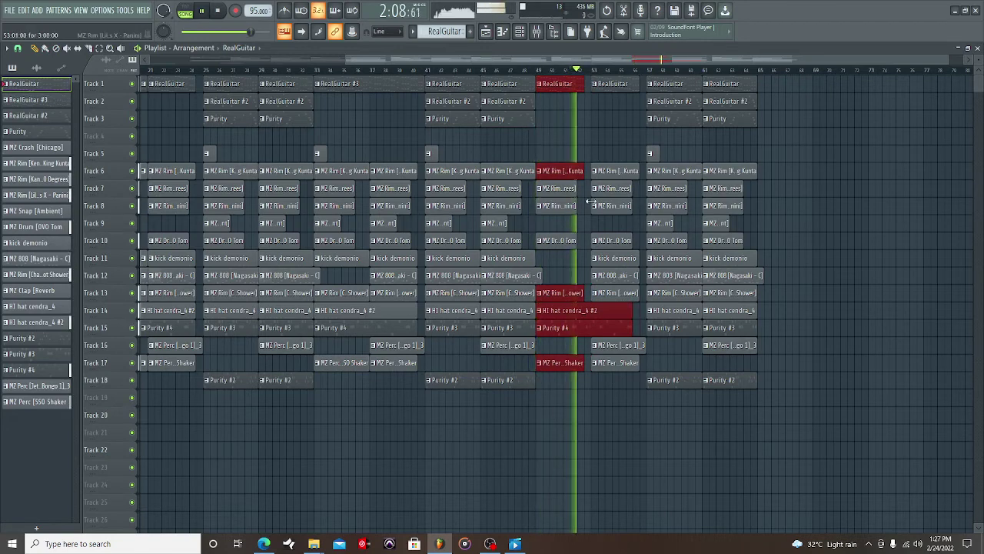
click(597, 154)
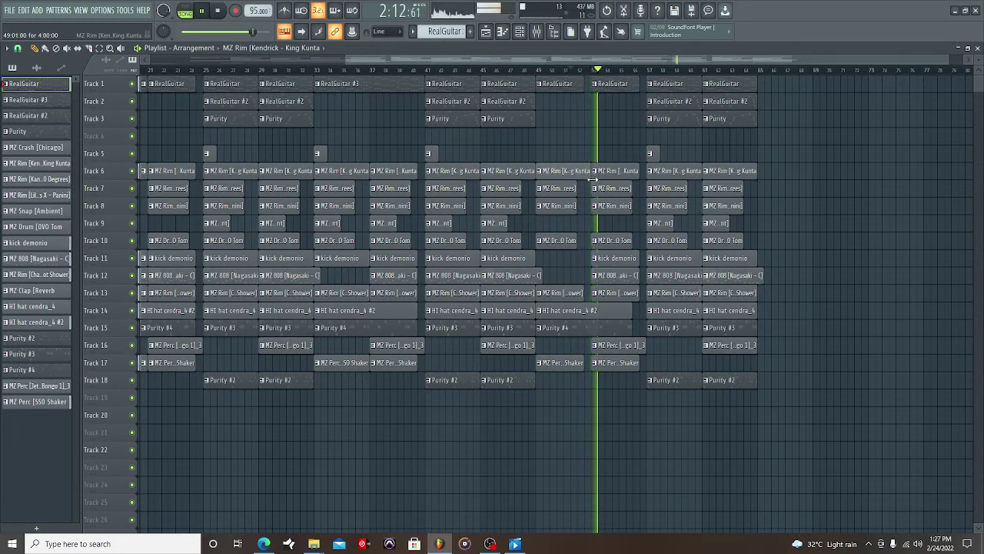
click(585, 75)
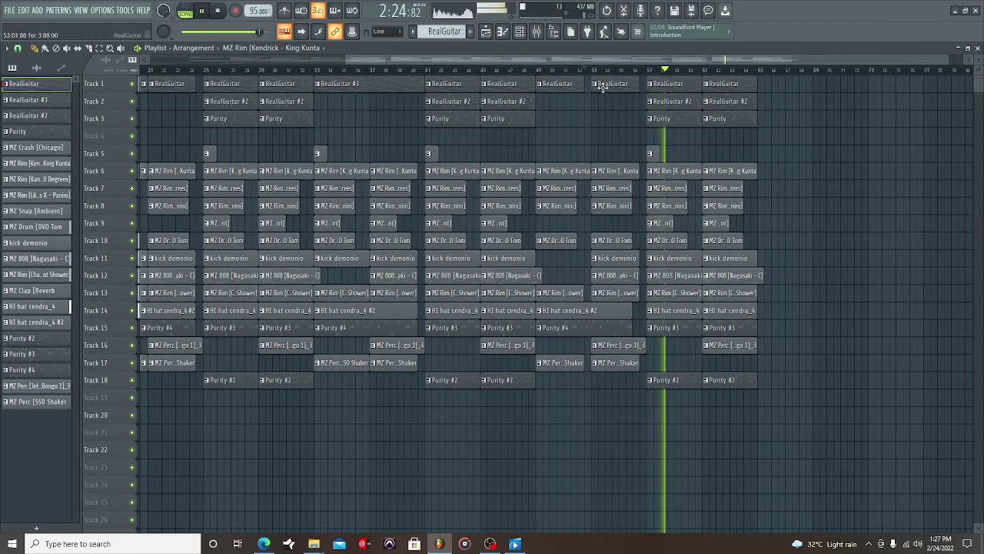
- Copy the clips of bars 5 to 8 on Tracks 1 to 15 to bar 65
drag(579, 59, 258, 48)
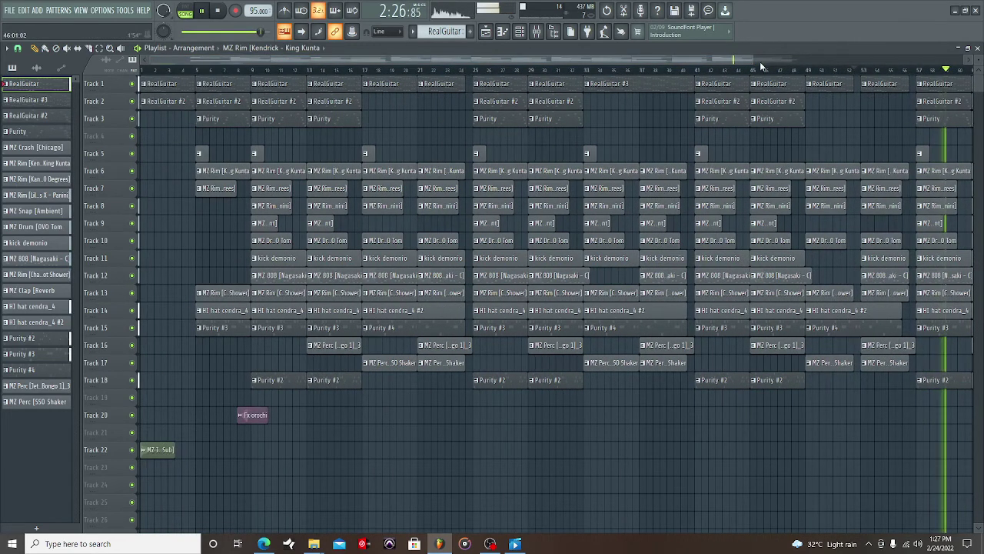
drag(752, 60, 967, 70)
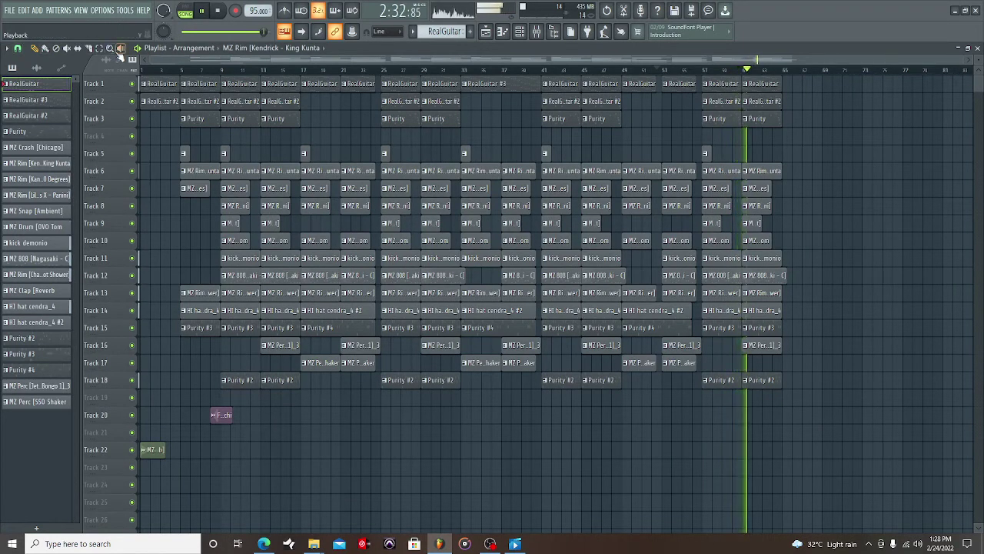
drag(216, 80, 182, 336)
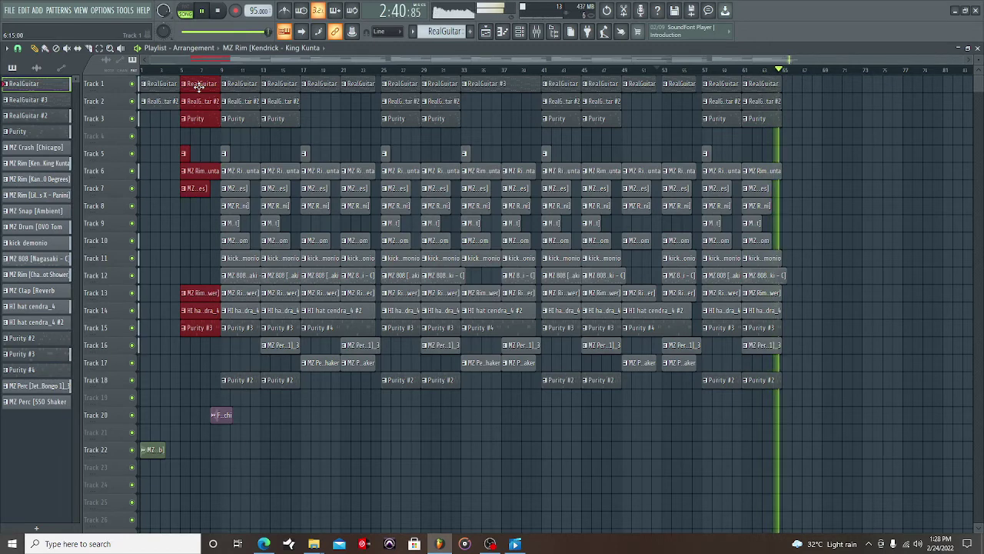
drag(198, 87, 806, 84)
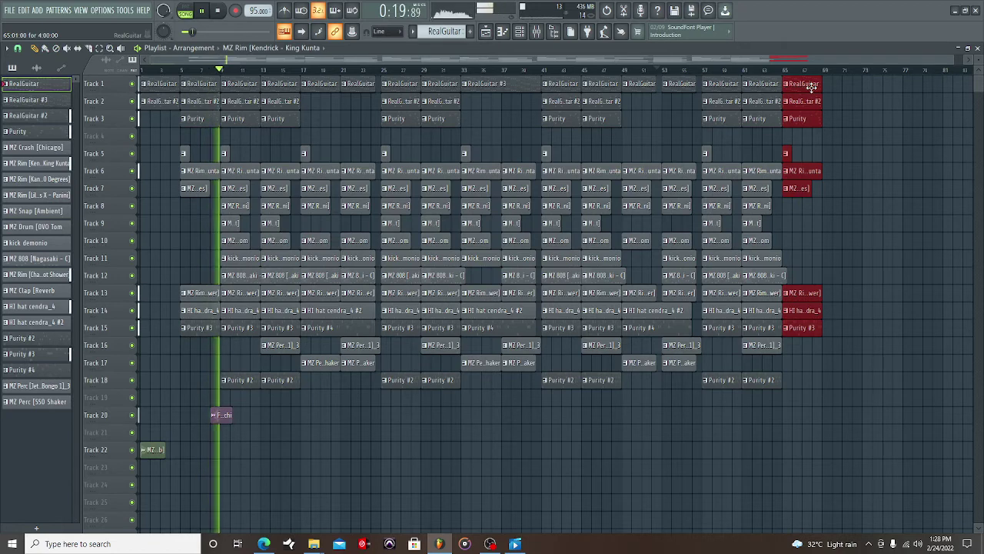
- Filter the channel rack to show only the Audio channels
click(522, 32)
click(104, 79)
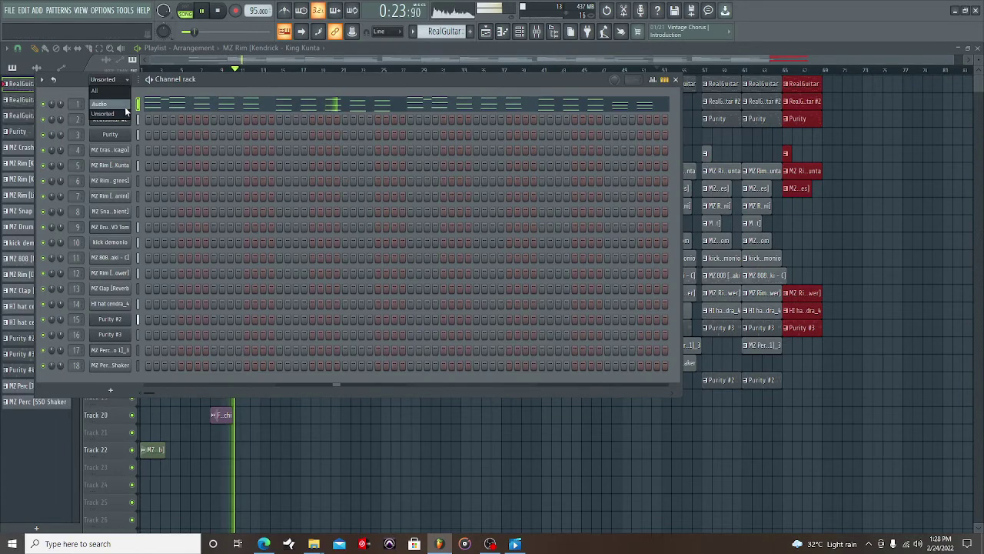
click(113, 119)
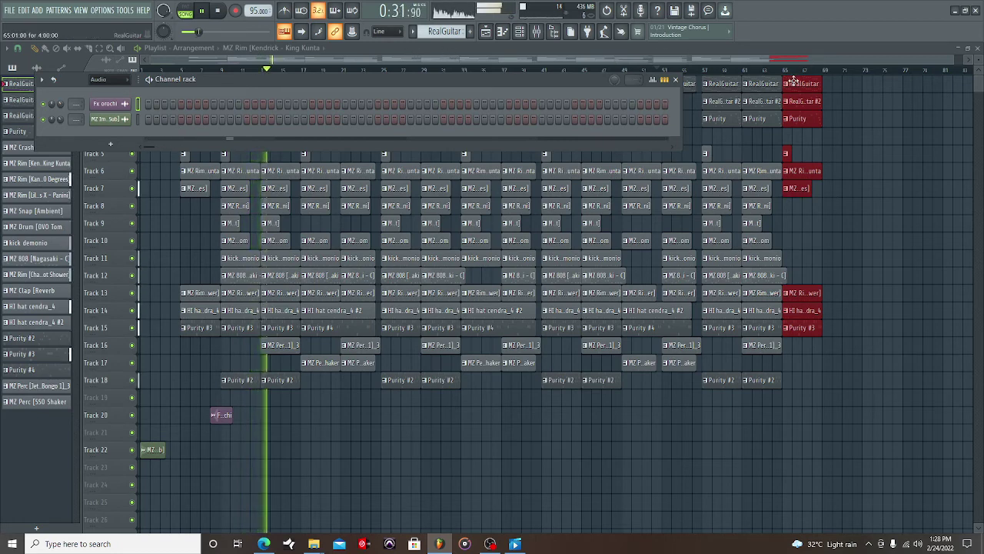
- Copy the bar 65 section to bar 69 and delete the copy's King Kunta rim clip on Track 6
drag(794, 82, 837, 83)
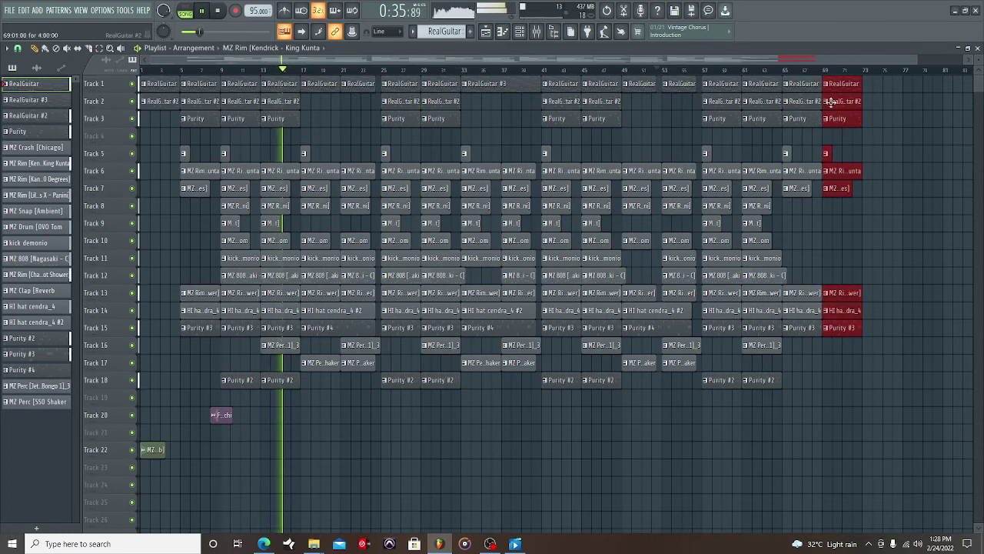
right_click(847, 170)
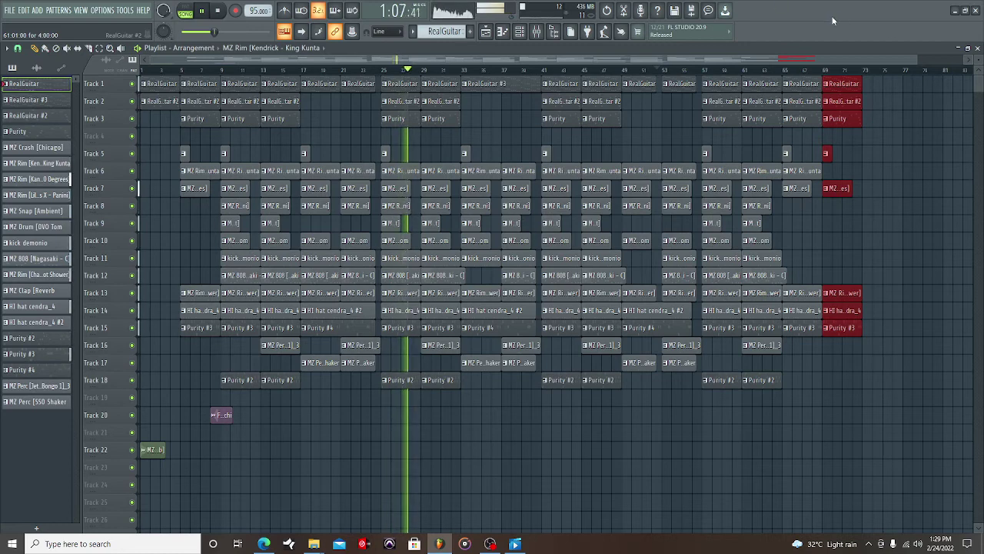
- Lower the MZ 808 [Nagasaki - C] mixer track to -3.1 dB
click(538, 32)
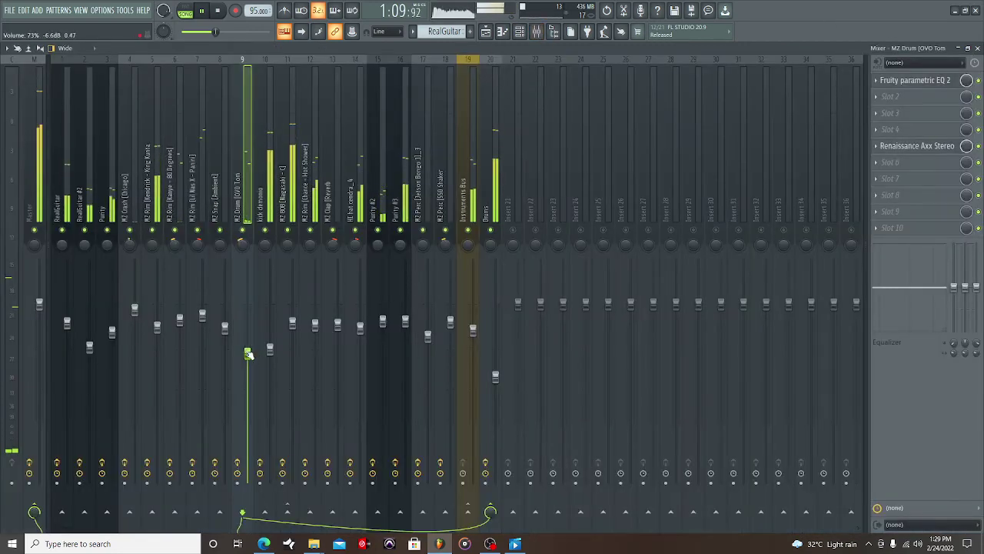
drag(293, 323, 292, 329)
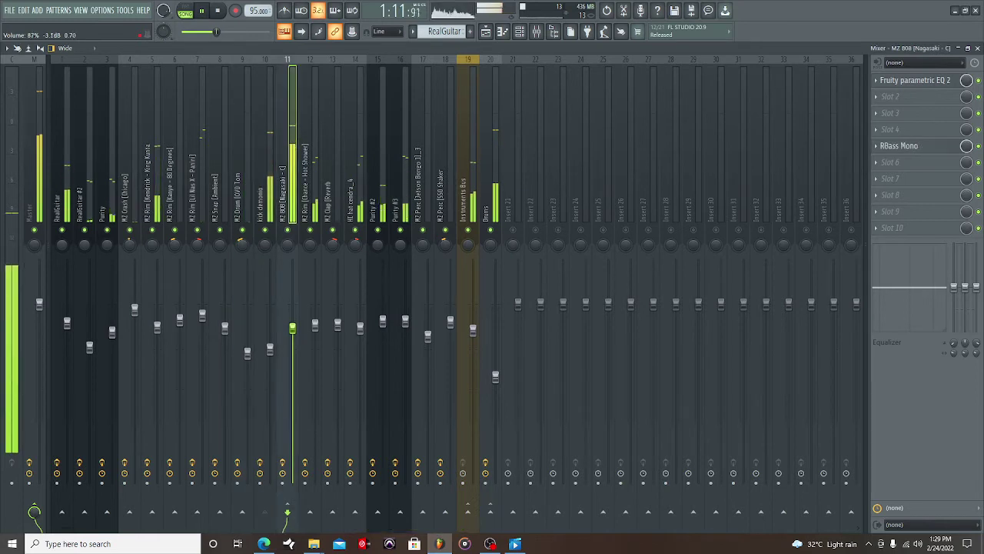
- Load Fruity Reeverb 2 into effect slot 4 of the MZ Perc [Jetson Bongo 1]_3 mixer track
click(423, 192)
click(881, 146)
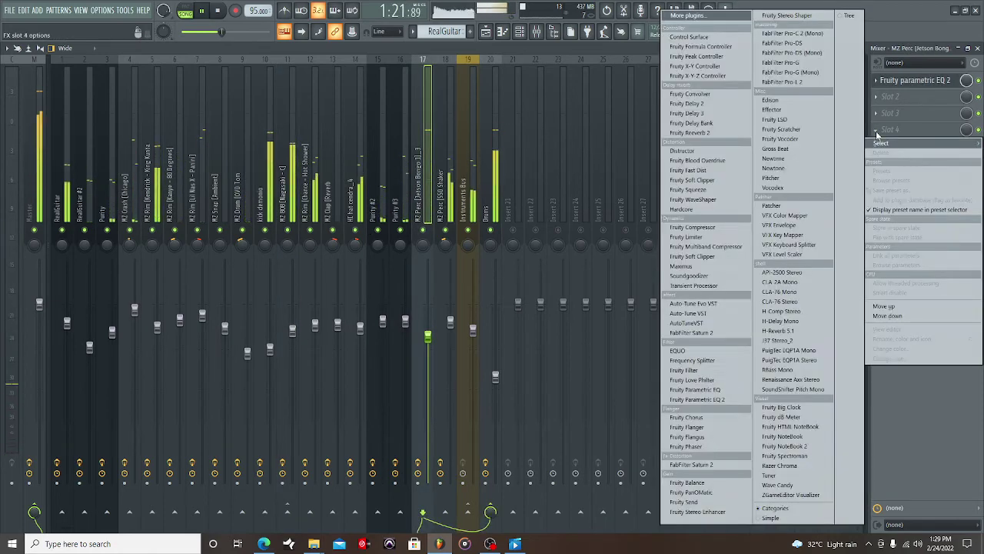
click(715, 133)
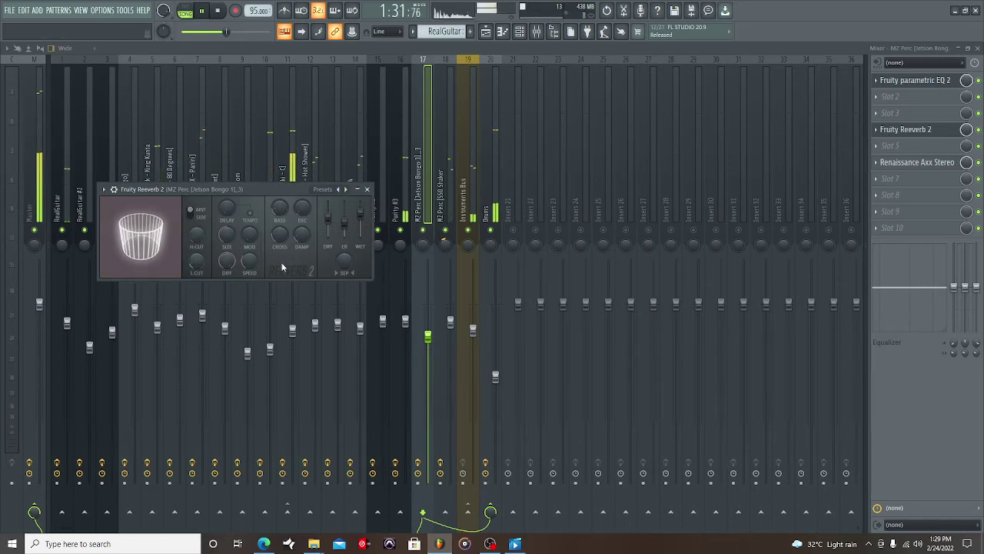
- Rebalance the mixer by raising RealGuitar slightly and lowering the Jetson Bongo percussion and the MZ 808 a little
click(68, 189)
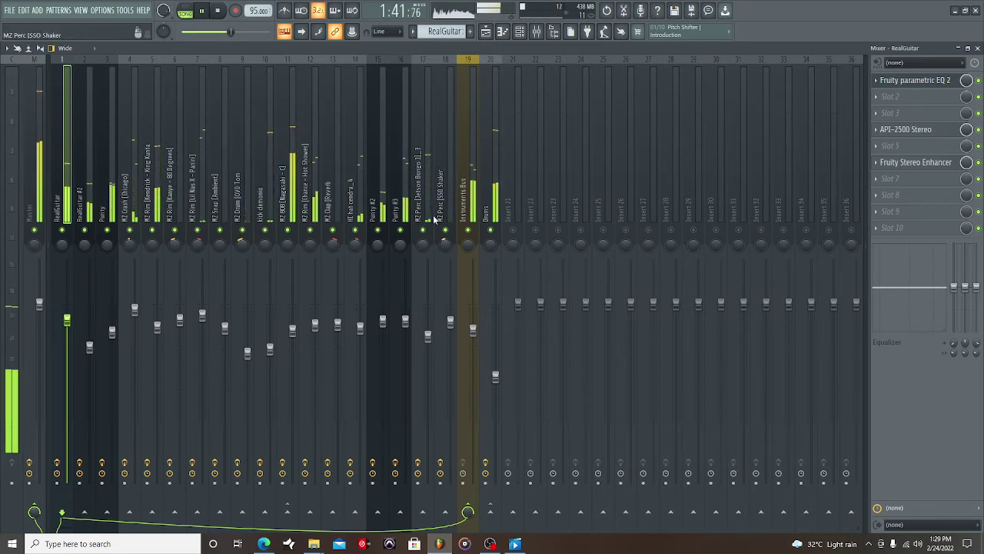
drag(427, 336, 427, 339)
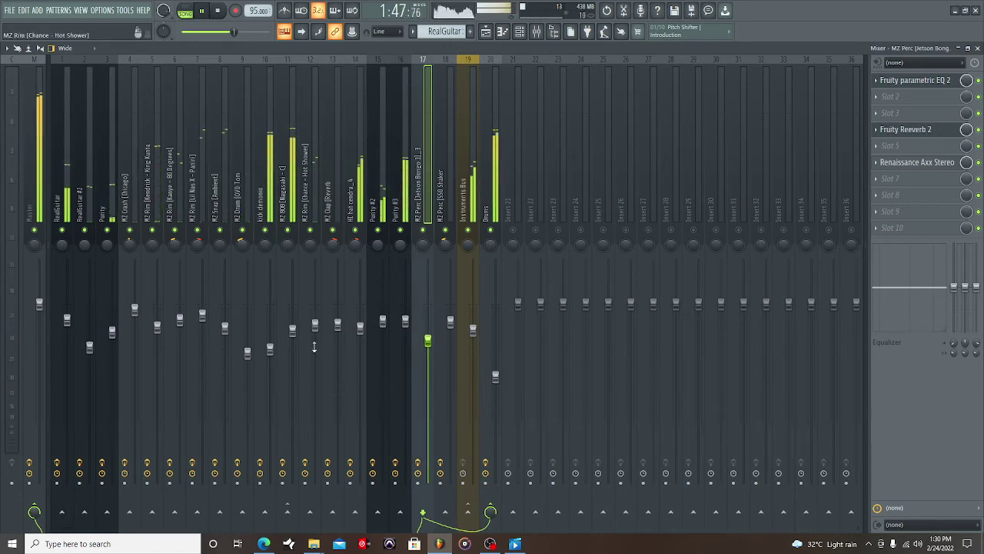
drag(295, 333, 295, 335)
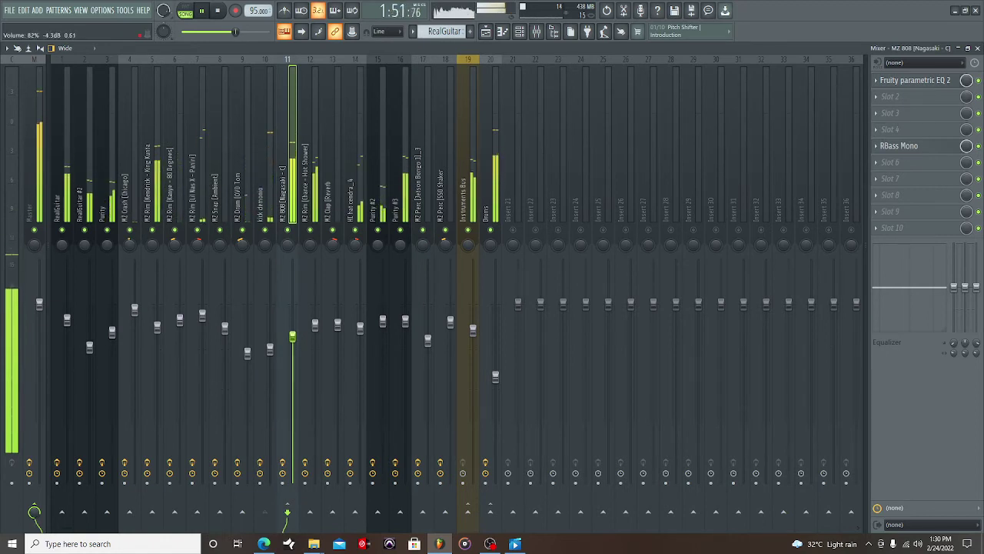
drag(292, 339, 292, 334)
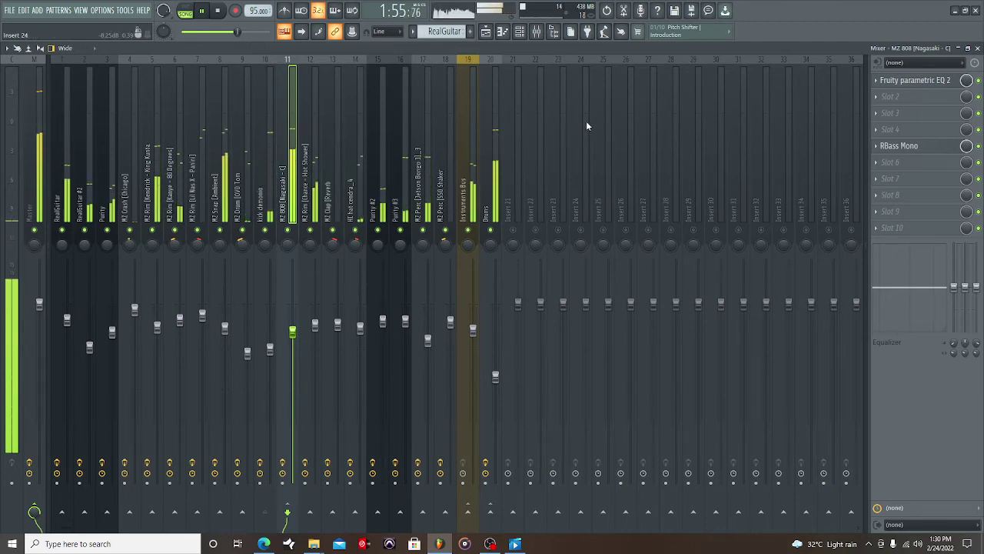
- Delete the HI hat cendra_4 and Purity #3 clips at bar 69 on Tracks 14 and 15
key(F5)
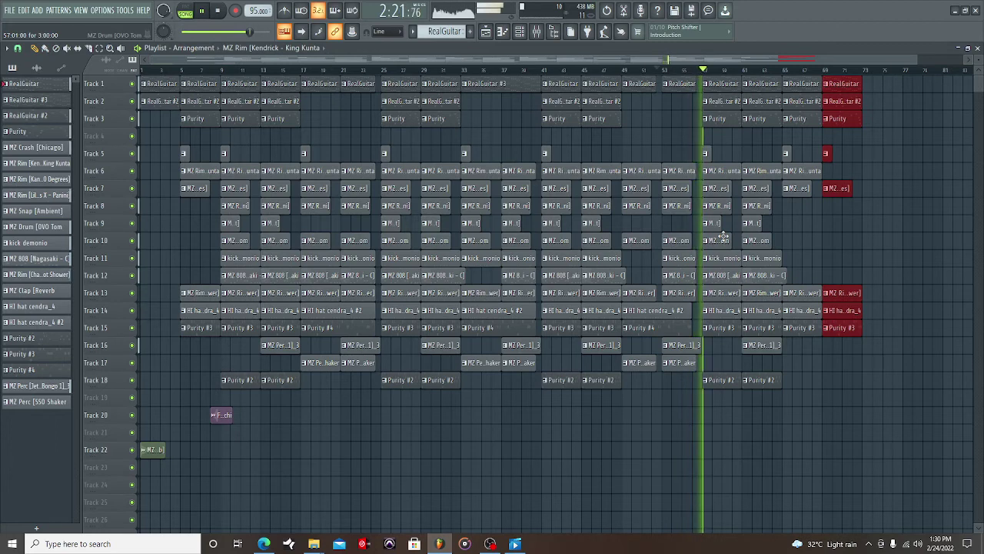
click(537, 31)
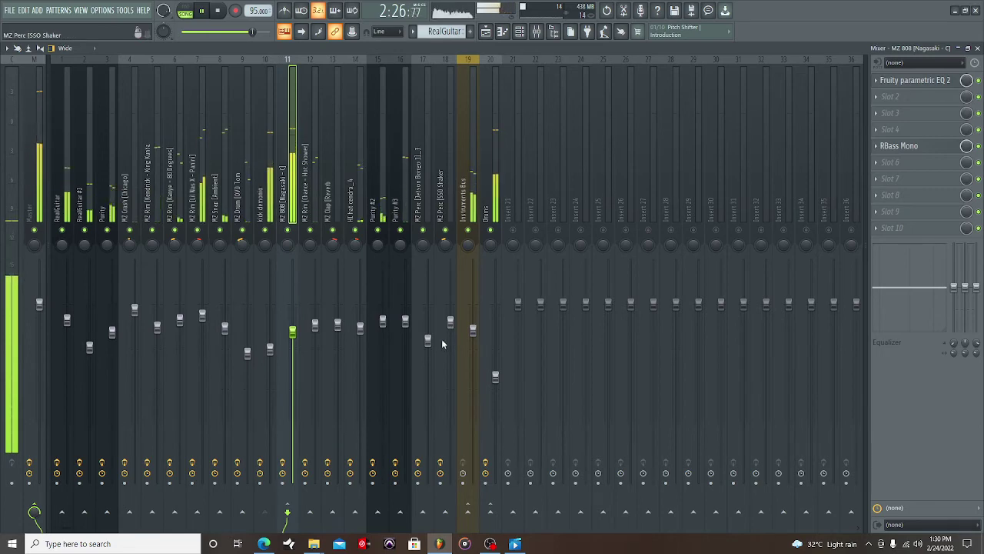
click(485, 32)
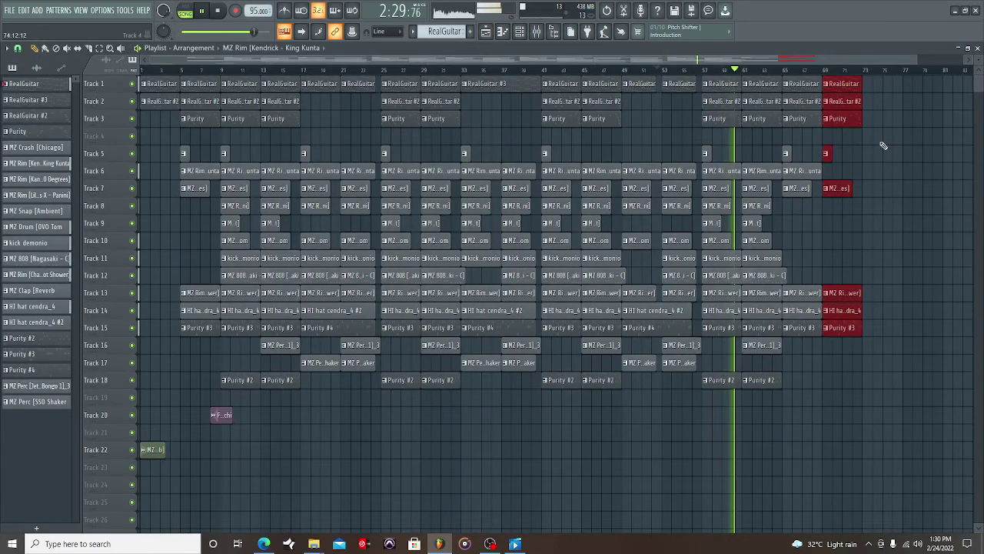
right_click(851, 311)
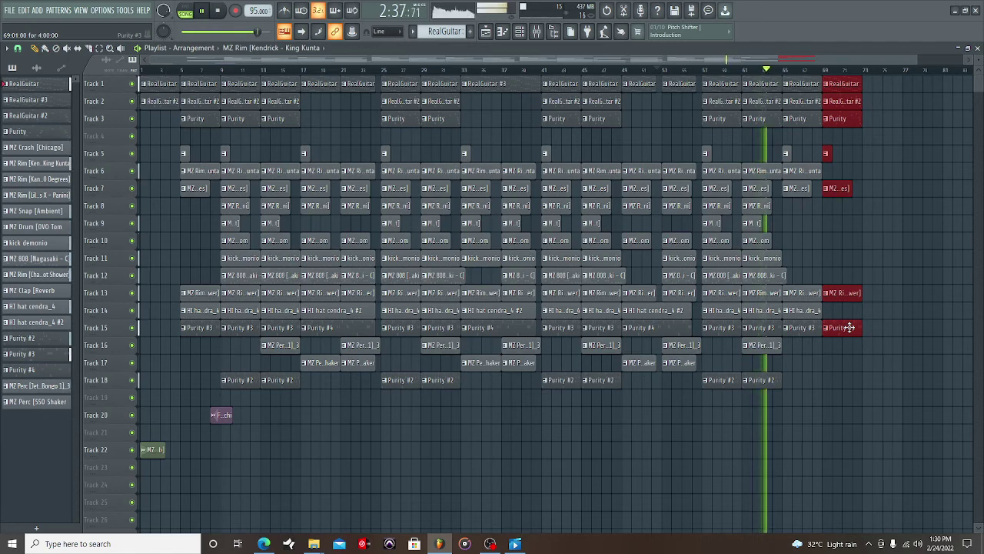
right_click(849, 327)
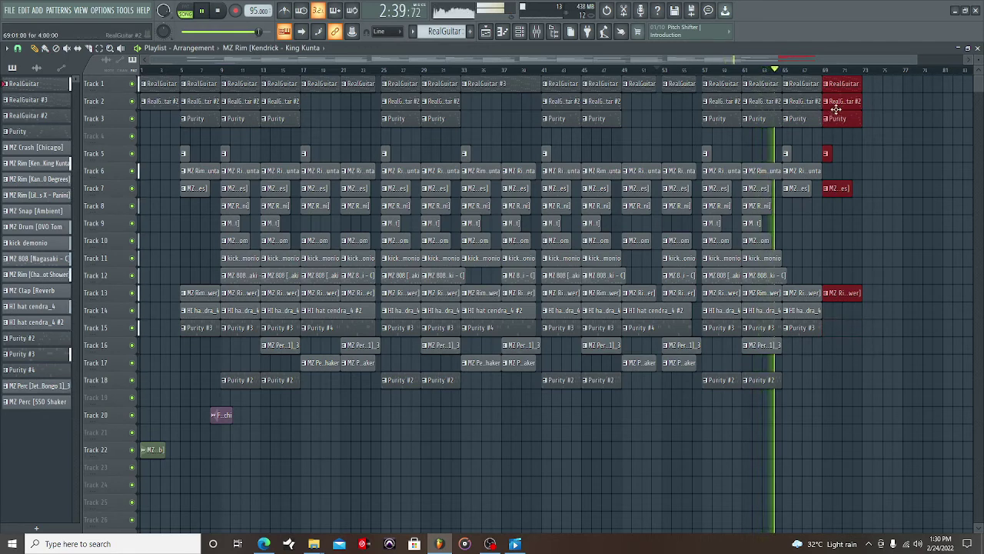
- Add RealGuitar #2 clips on Track 2 at bars 49 and 53, trimming the second to the single bar before bar 57
click(836, 108)
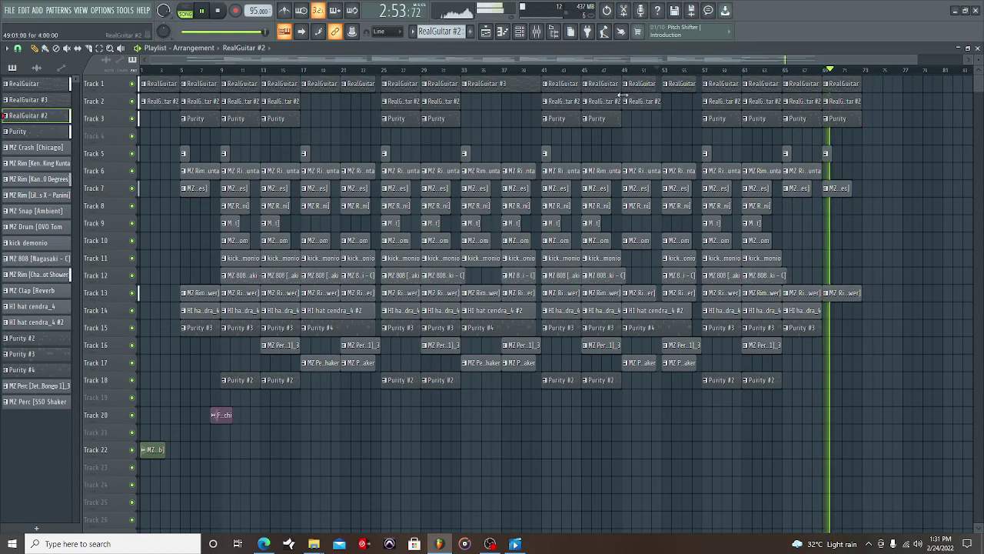
click(624, 70)
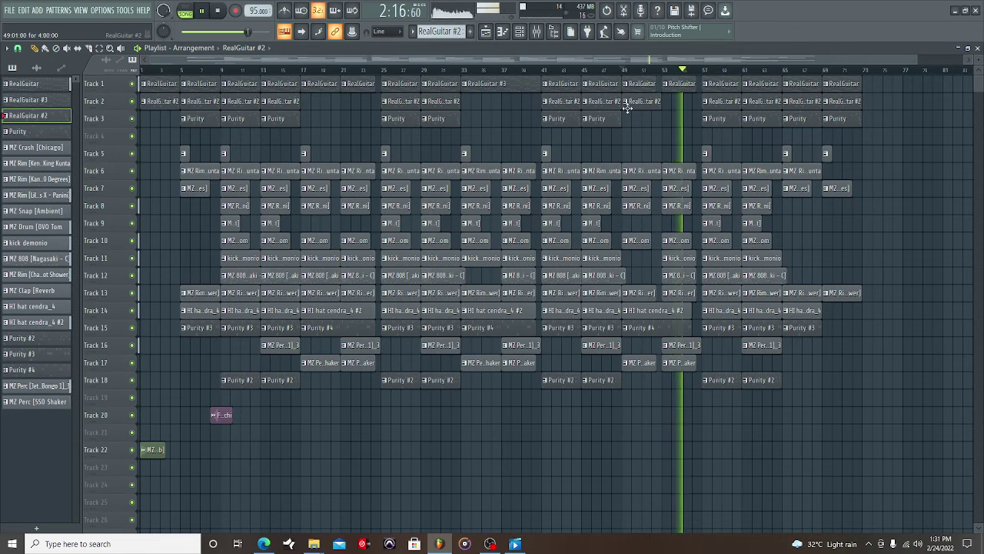
click(668, 107)
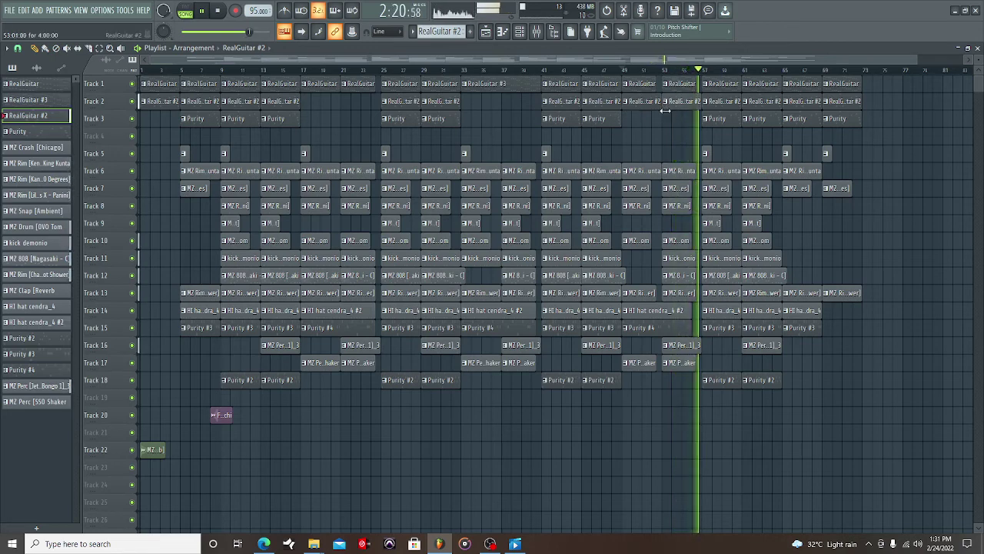
drag(670, 113, 695, 98)
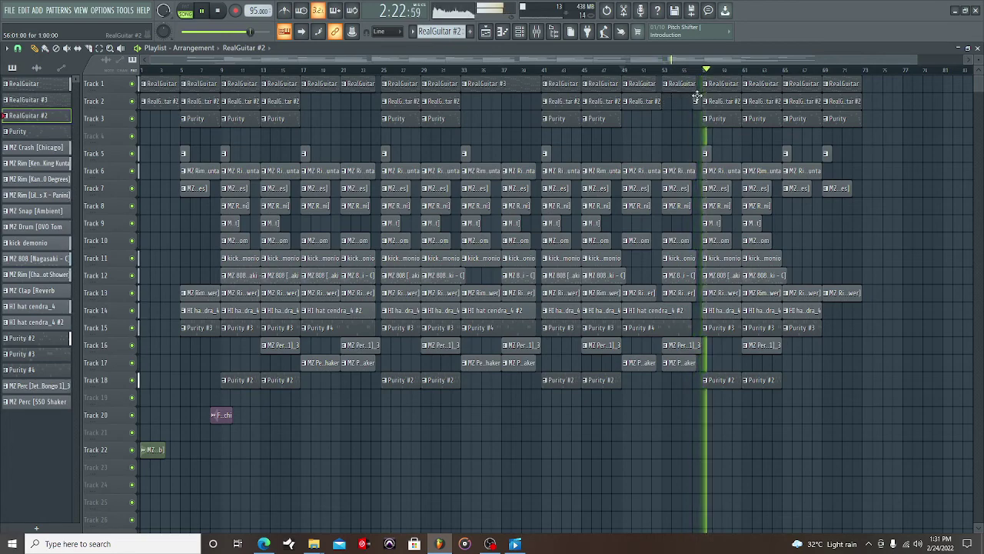
- Start the RealGuitar #2 lead-in half a bar before bar 57 on Track 2, and delete the trial Purity lead-in on Track 3
drag(917, 58, 876, 57)
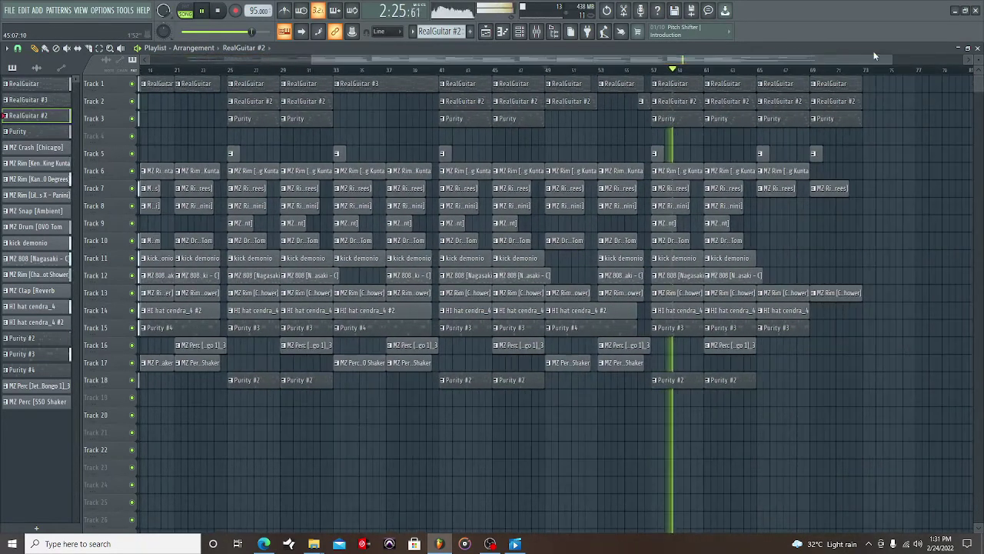
click(551, 71)
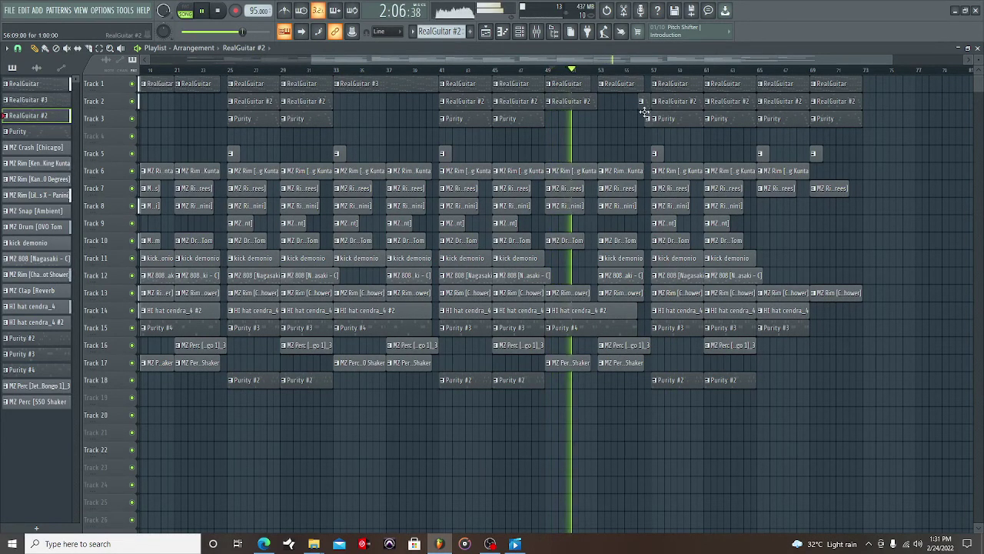
click(648, 123)
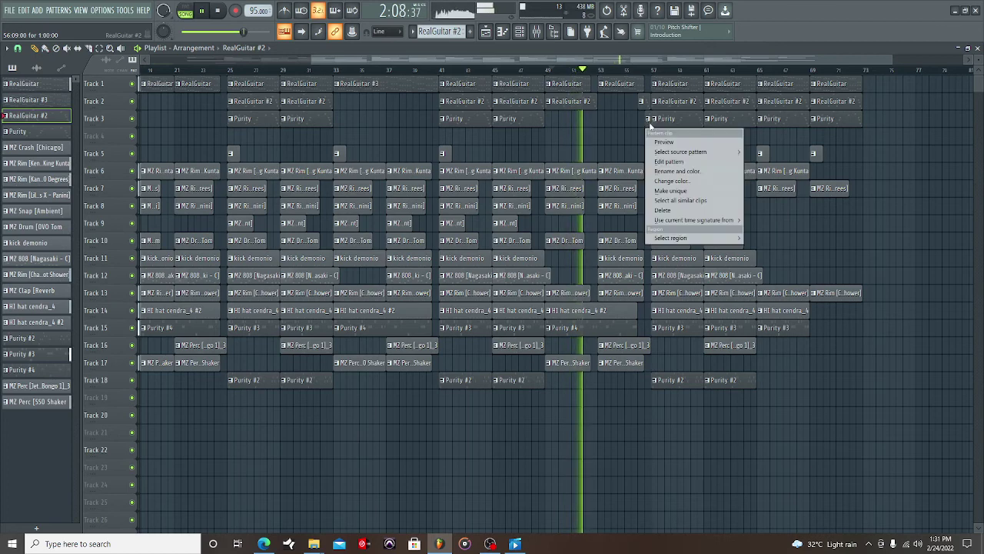
right_click(649, 123)
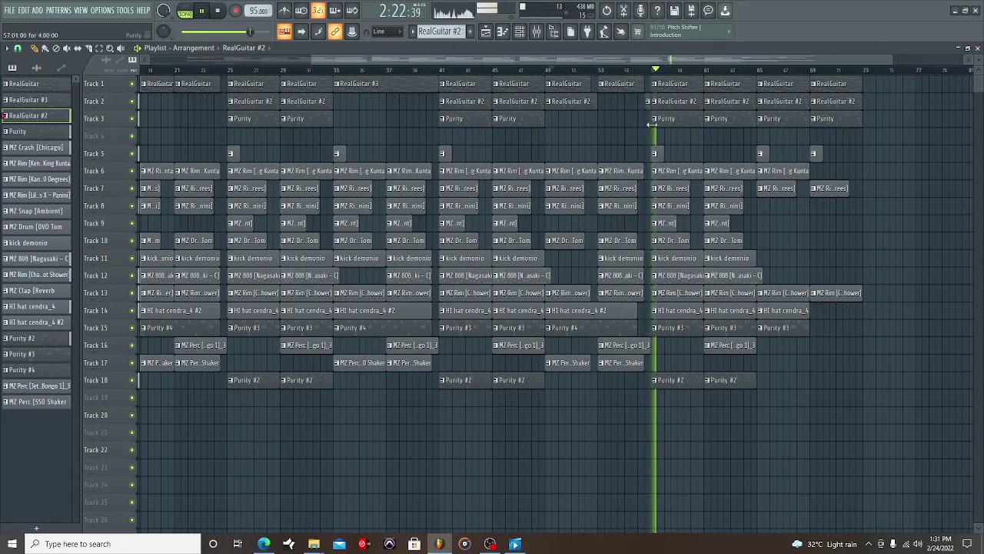
- Play the whole song from the start to review the full arrangement, and stop playback at the end
drag(528, 60, 365, 60)
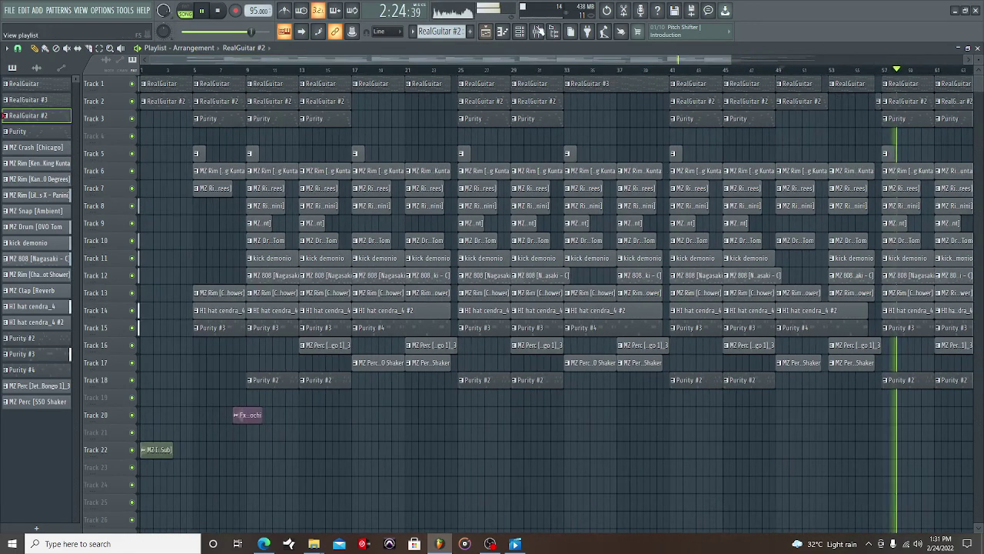
drag(709, 58, 842, 58)
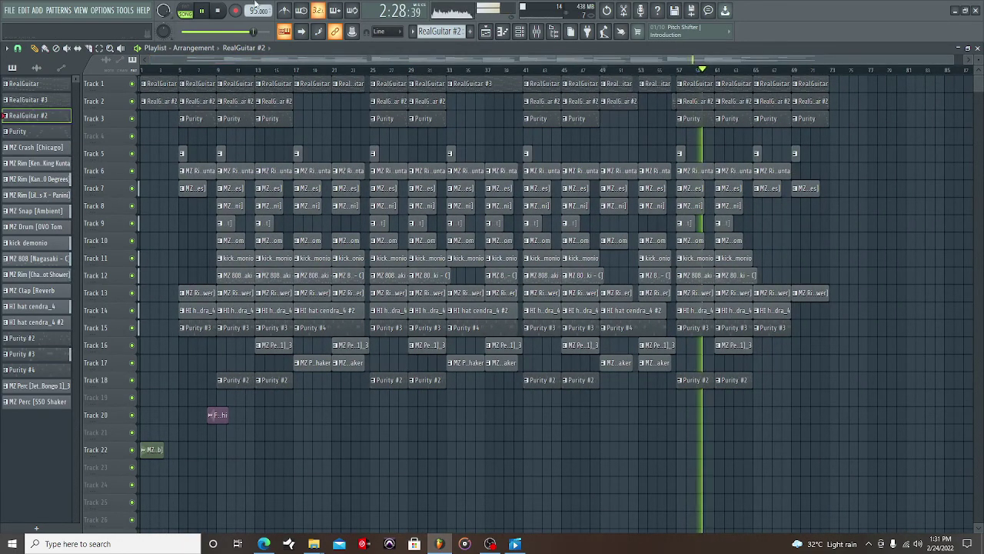
click(219, 11)
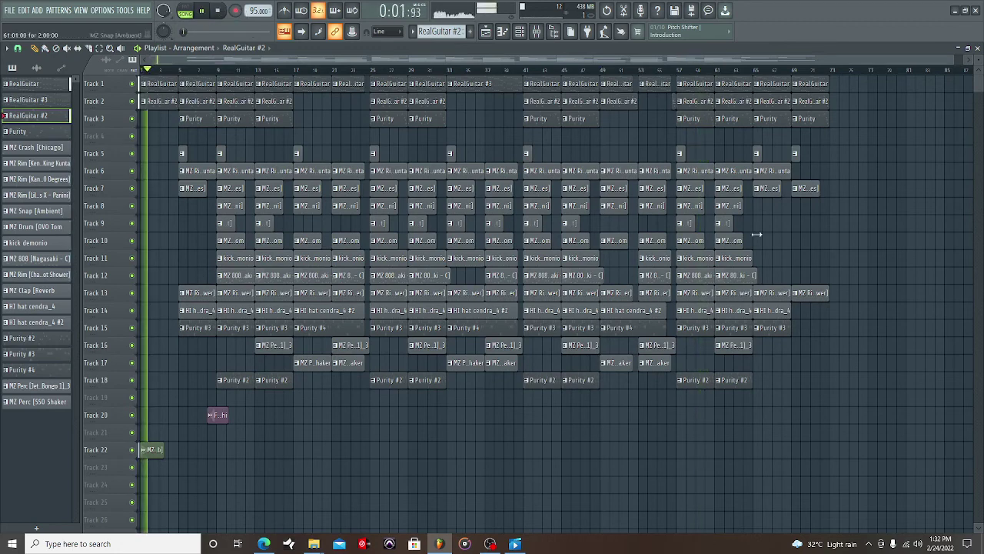
drag(978, 61, 825, 62)
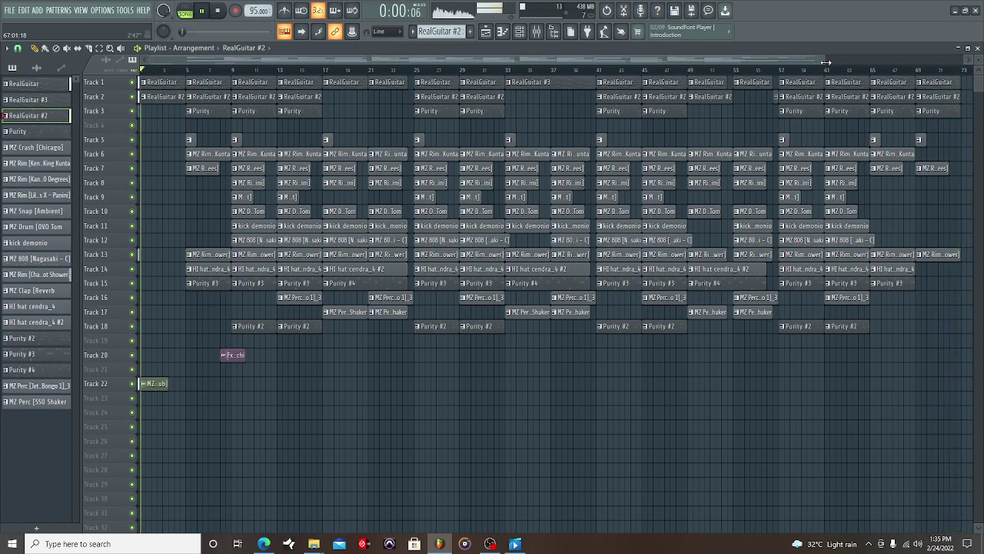
key(space)
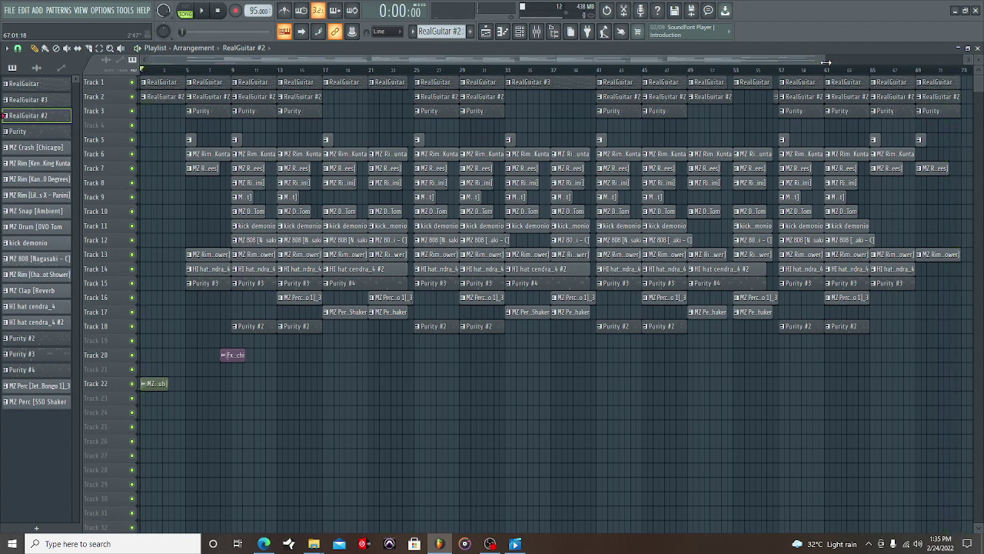